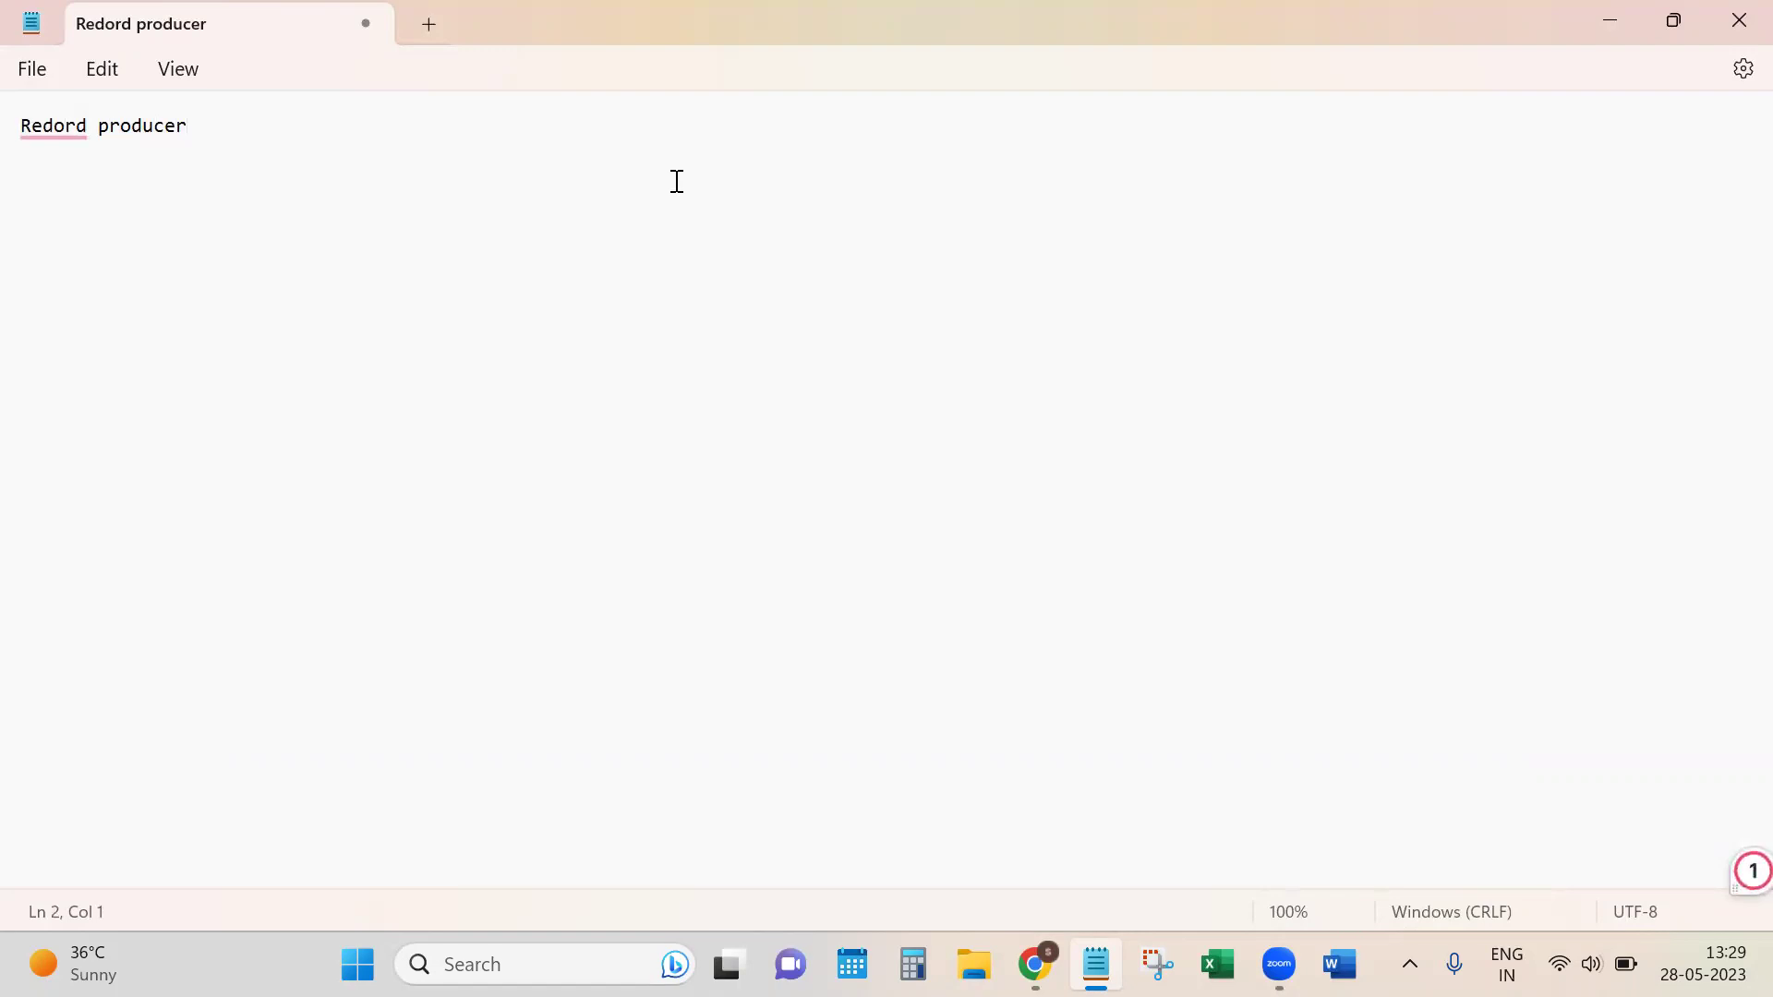
# Step: Correct the heading to "Record producer" and add the line "- Question - please provide short desc" beneath it
pyautogui.click(47, 127)
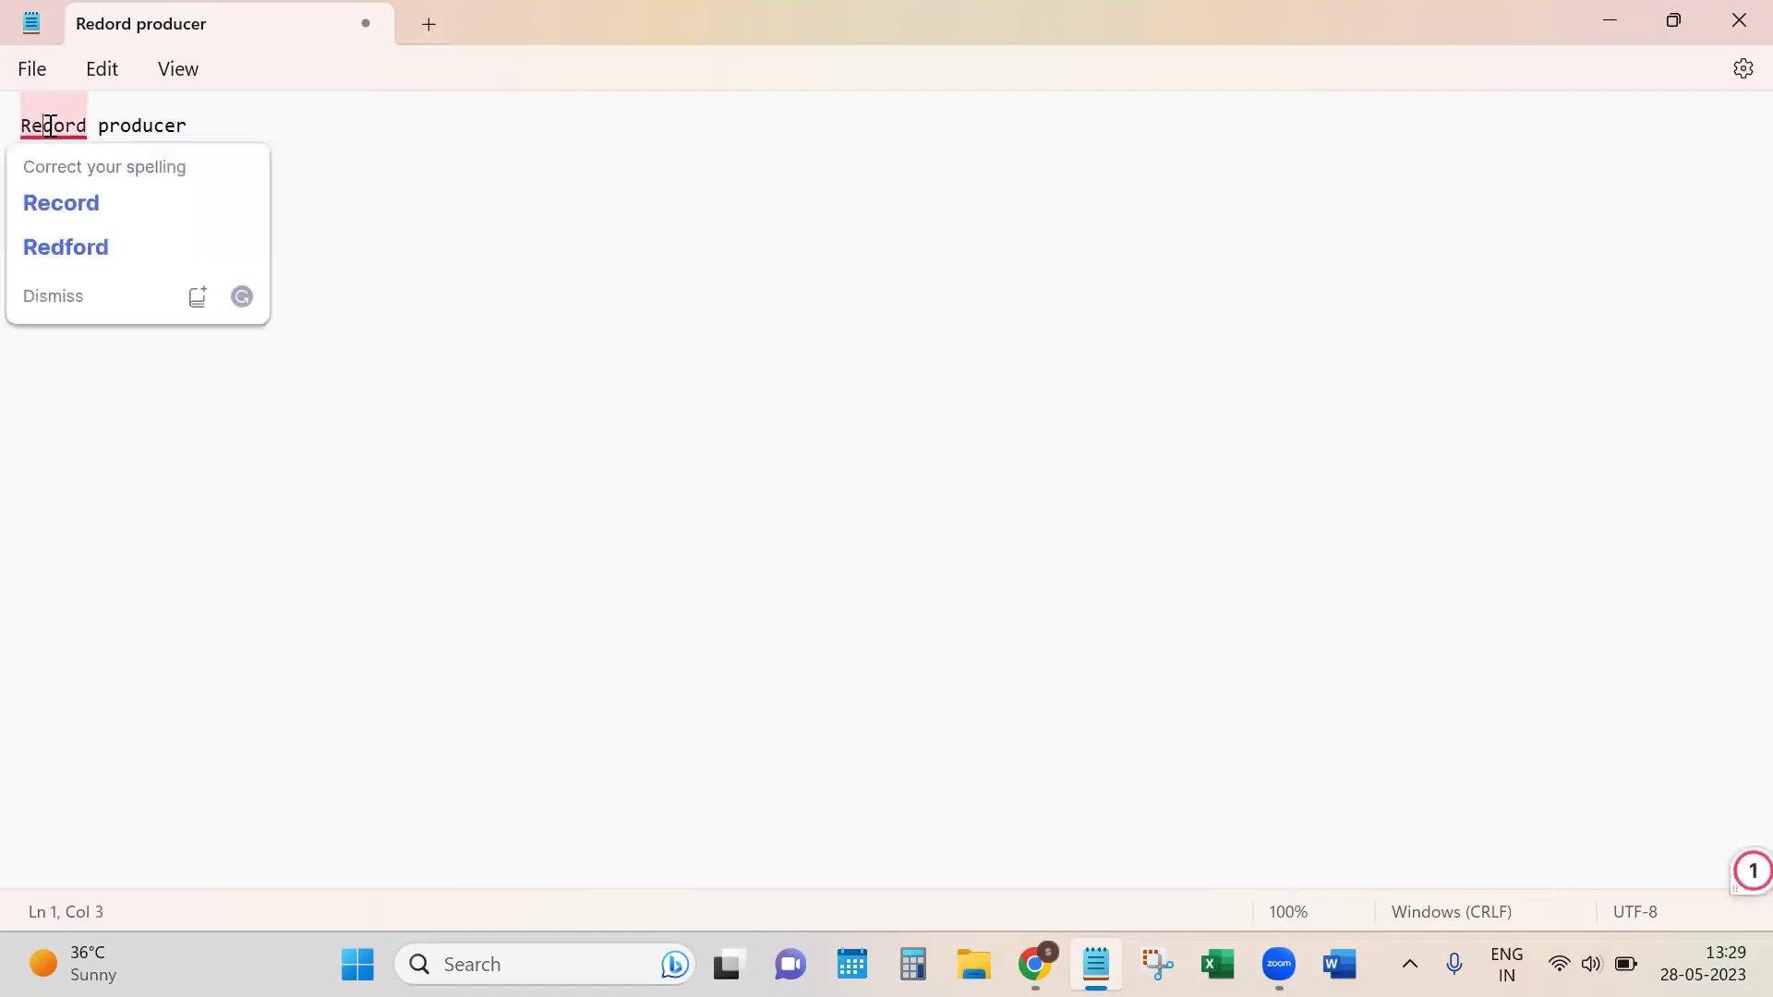
pyautogui.click(71, 223)
pyautogui.click(97, 172)
pyautogui.write('- ')
pyautogui.write('Vai')
pyautogui.press('BackSpace')
pyautogui.press('BackSpace')
pyautogui.press('BackSpace')
pyautogui.write('Questio')
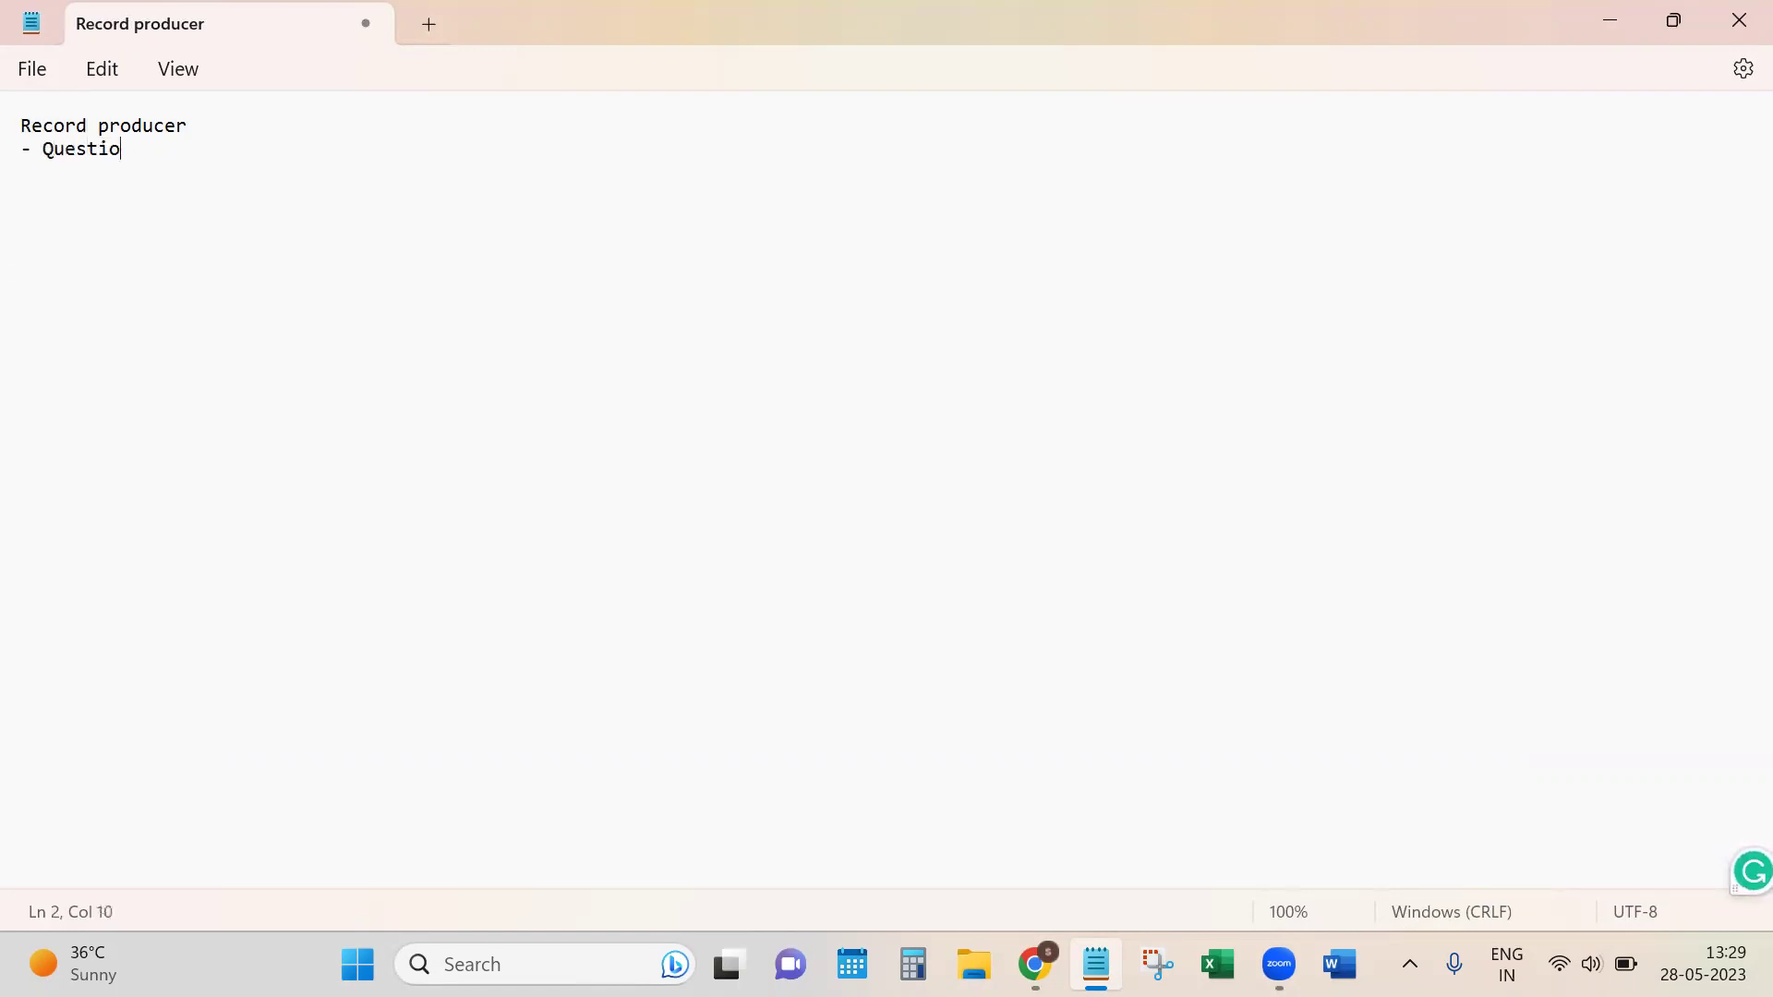
pyautogui.write('n - please provide short desc -')
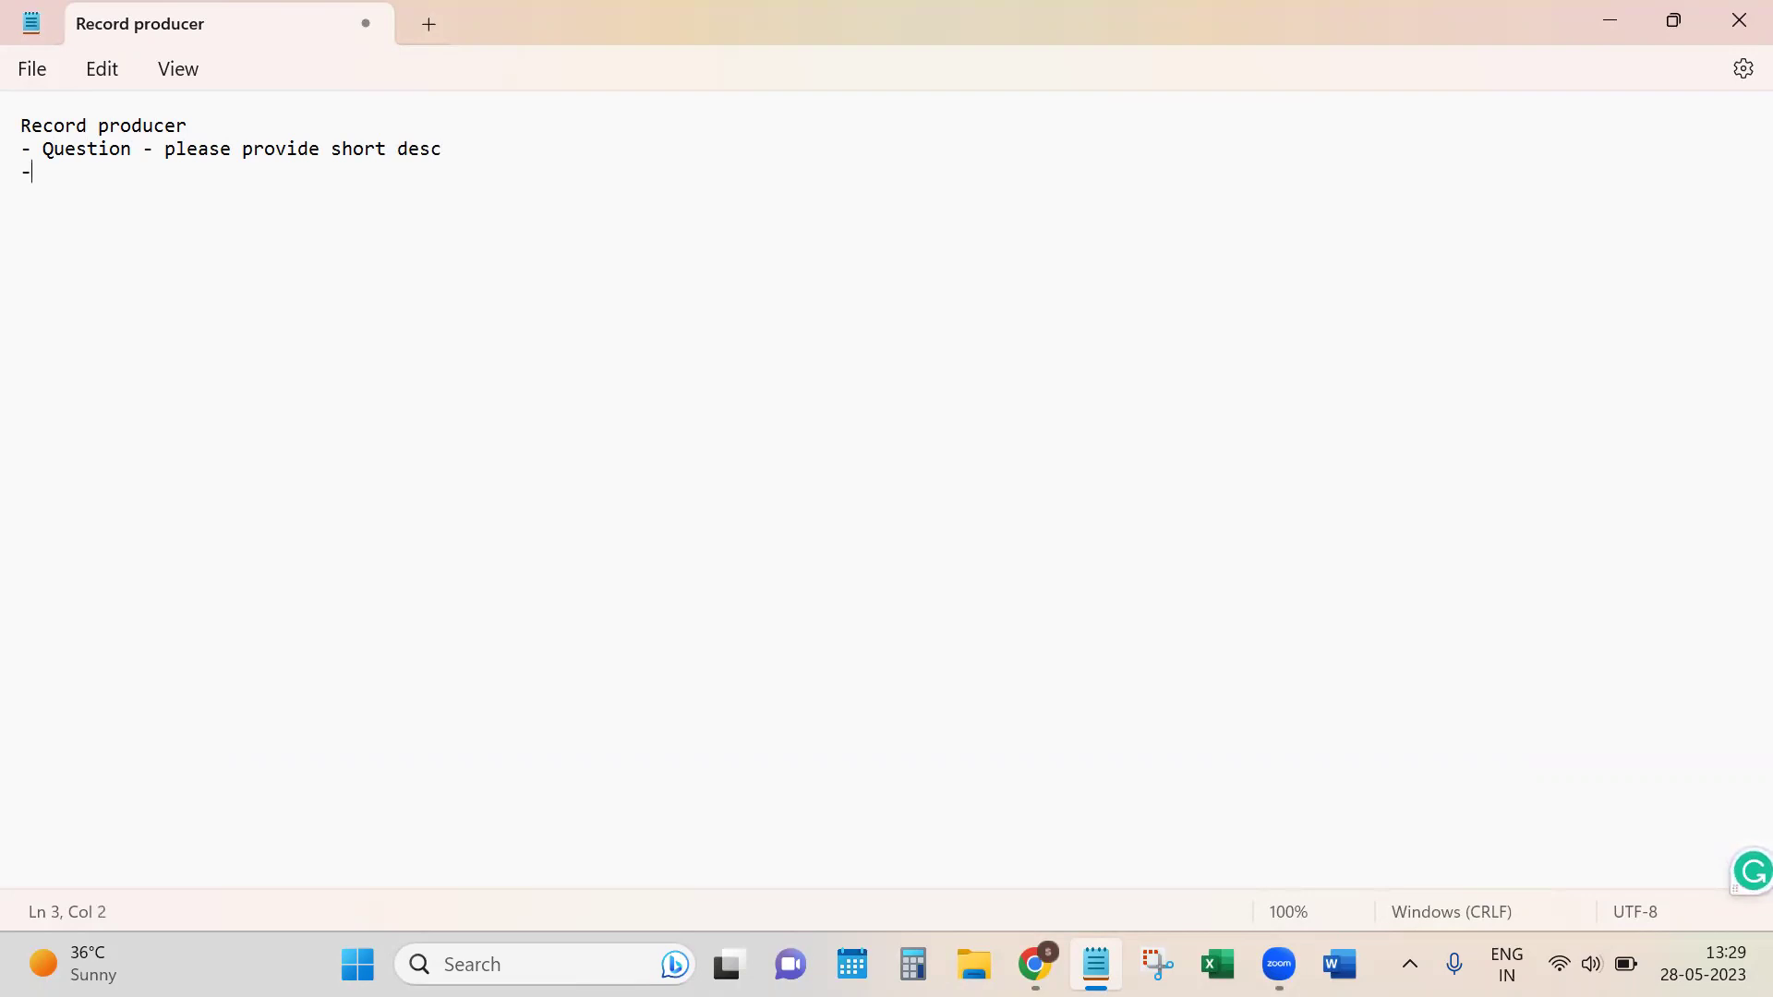
# Step: Add the line "-Description" and, after a blank line, the line "Record producer-2 questions"
pyautogui.write('Descrio')
pyautogui.press('BackSpace')
pyautogui.write('ption  ')
pyautogui.write('Record producer-')
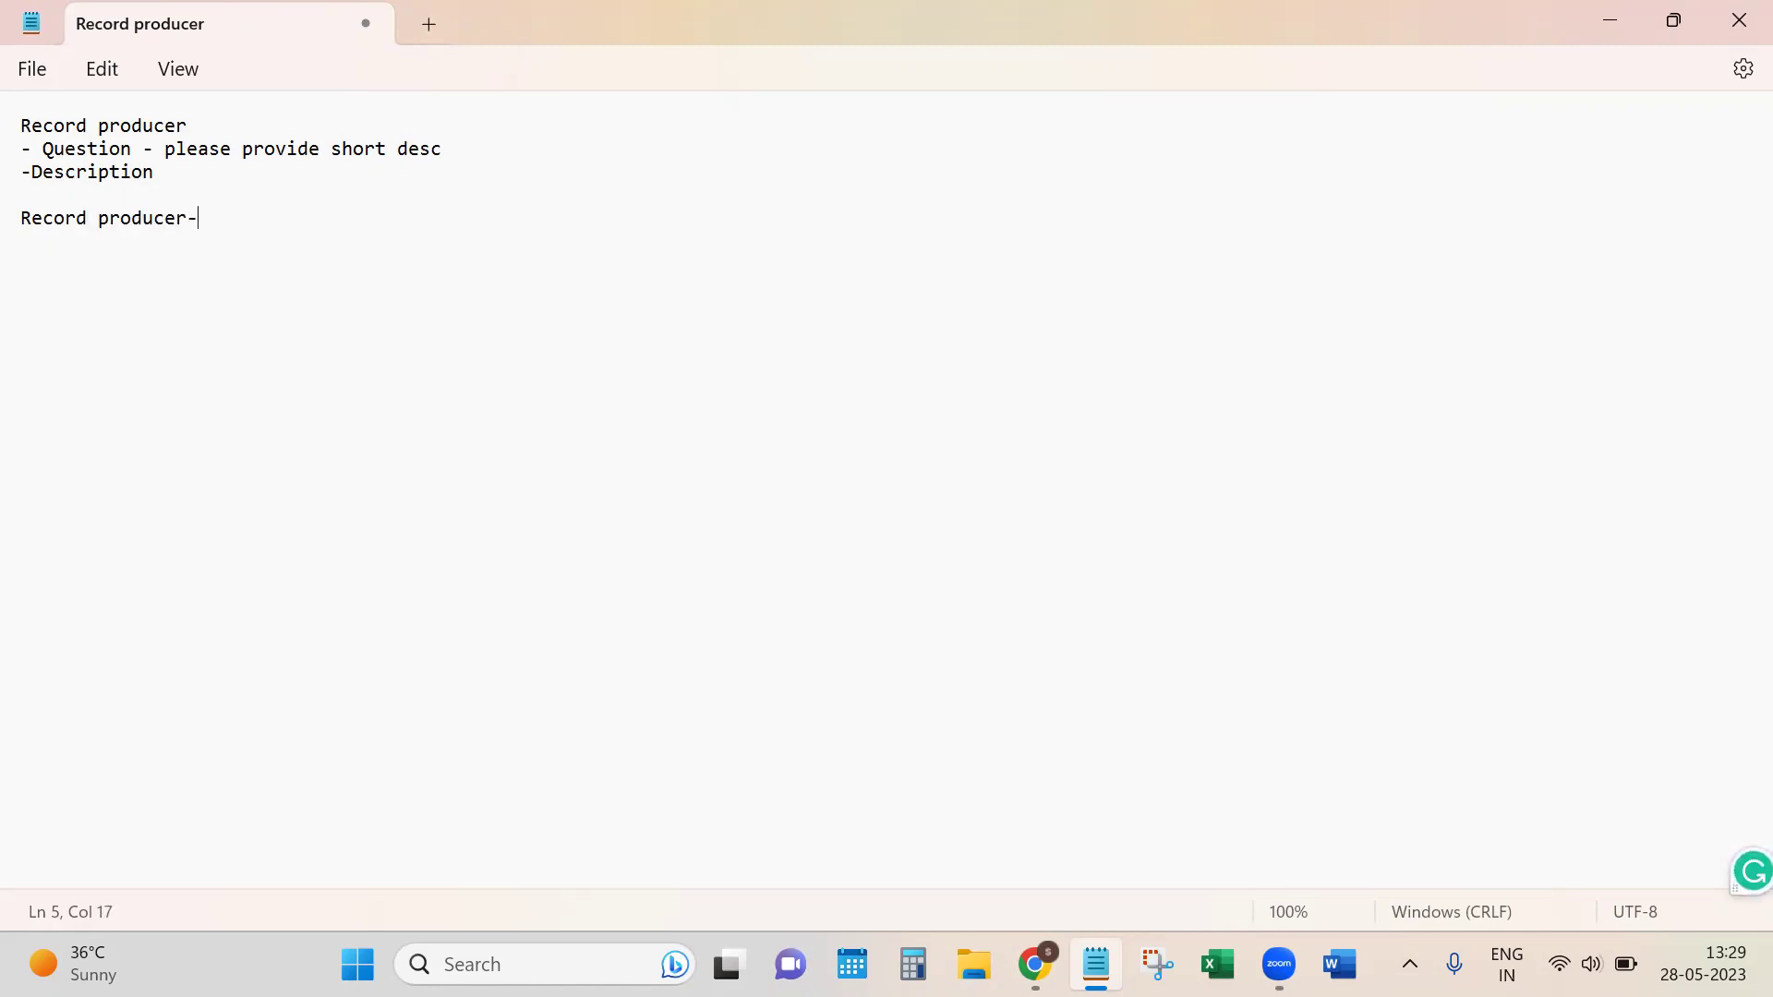
pyautogui.write('2 questions')
pyautogui.press('Return')
# Step: Write "This should reflect in the new incident that is created." below the 2 questions line
pyautogui.write('This should refle')
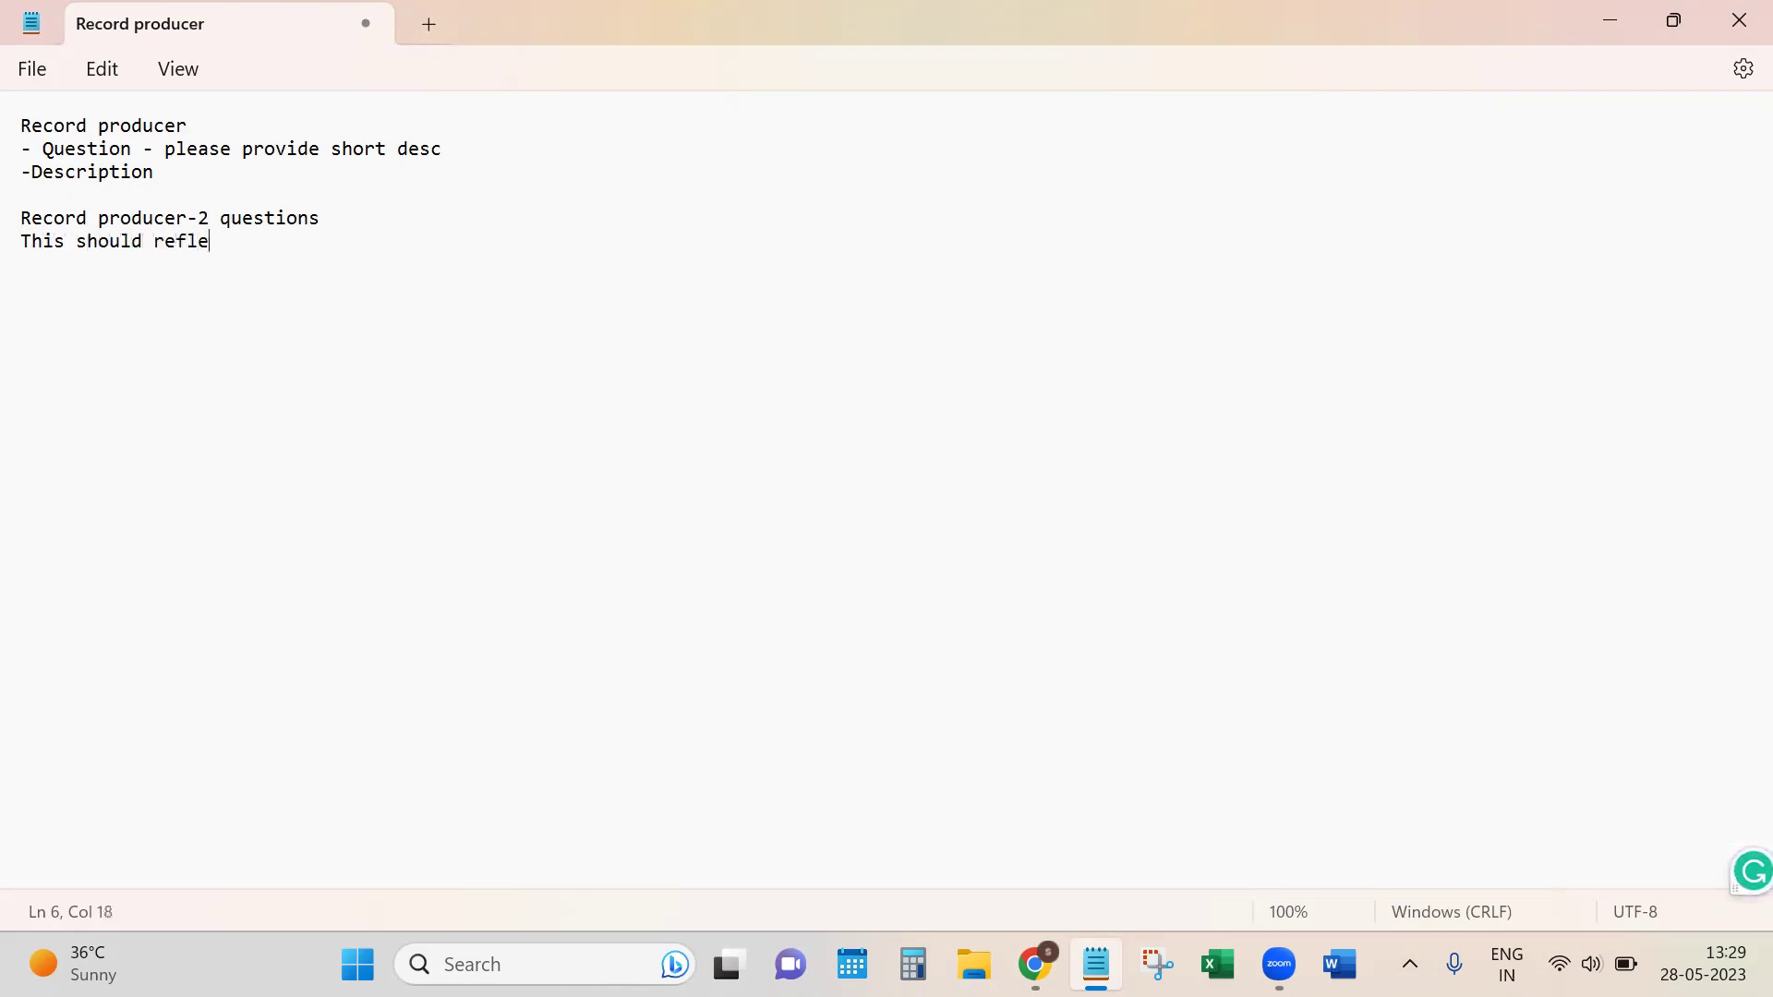
pyautogui.write('ct in the ne')
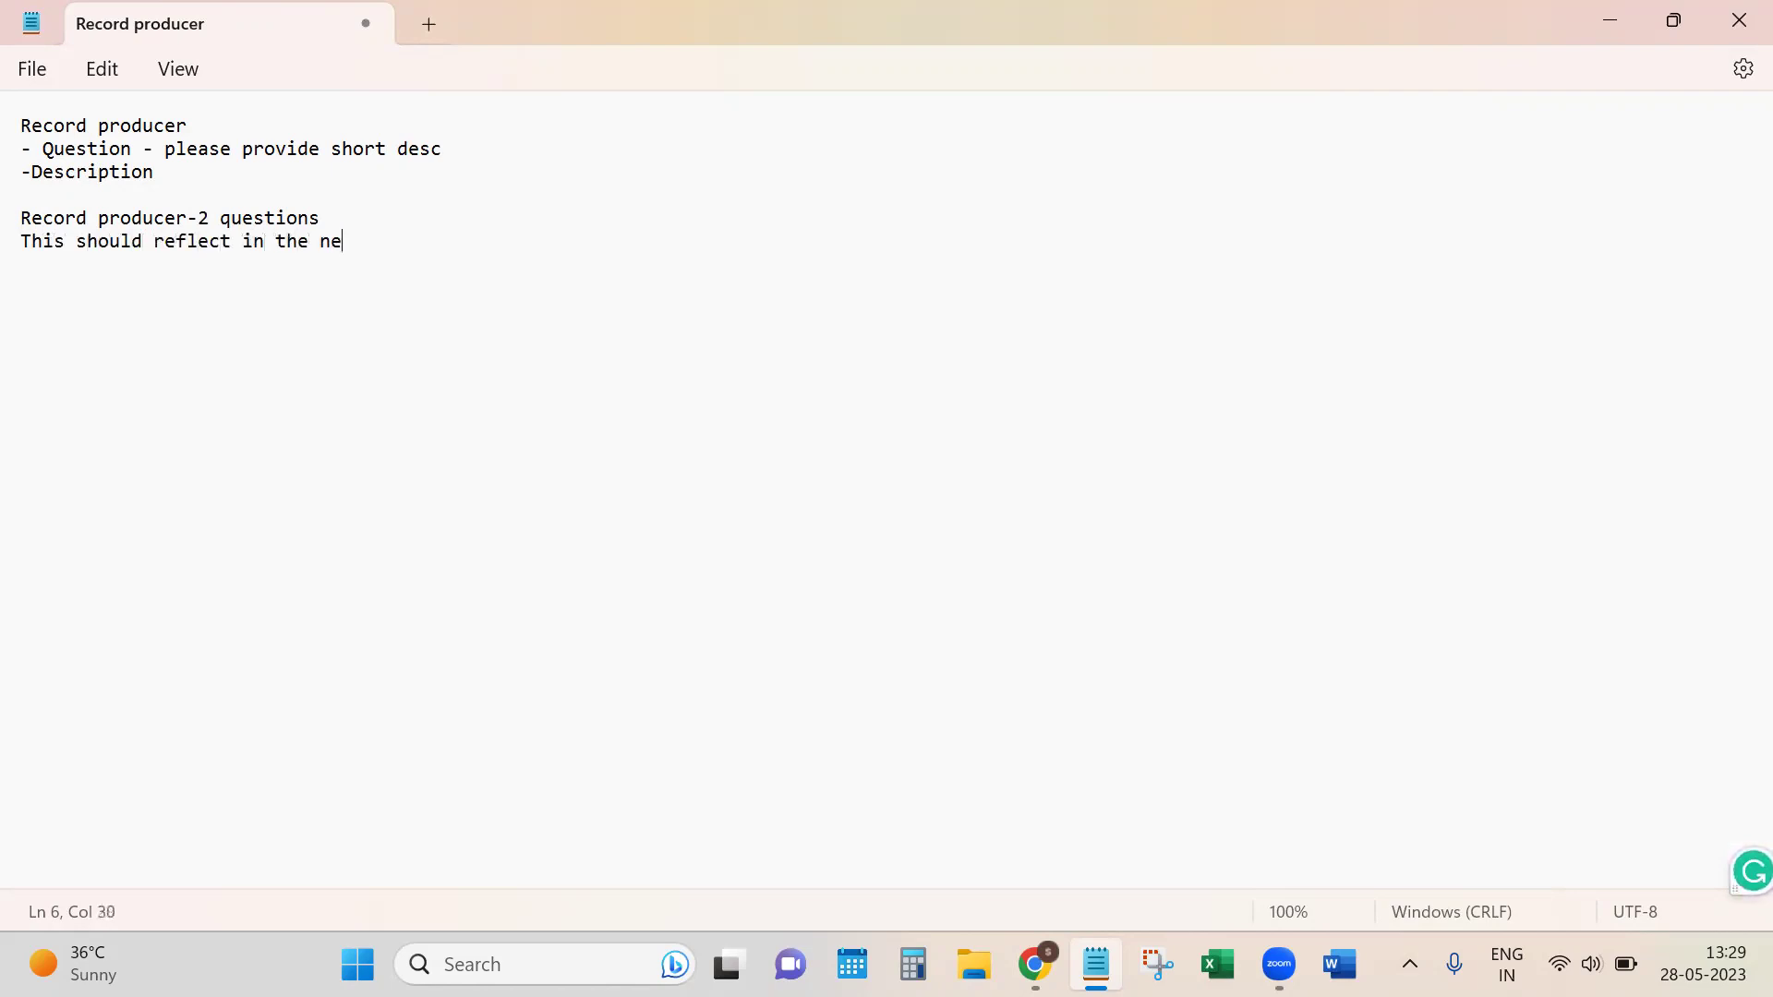
pyautogui.write('w incident ')
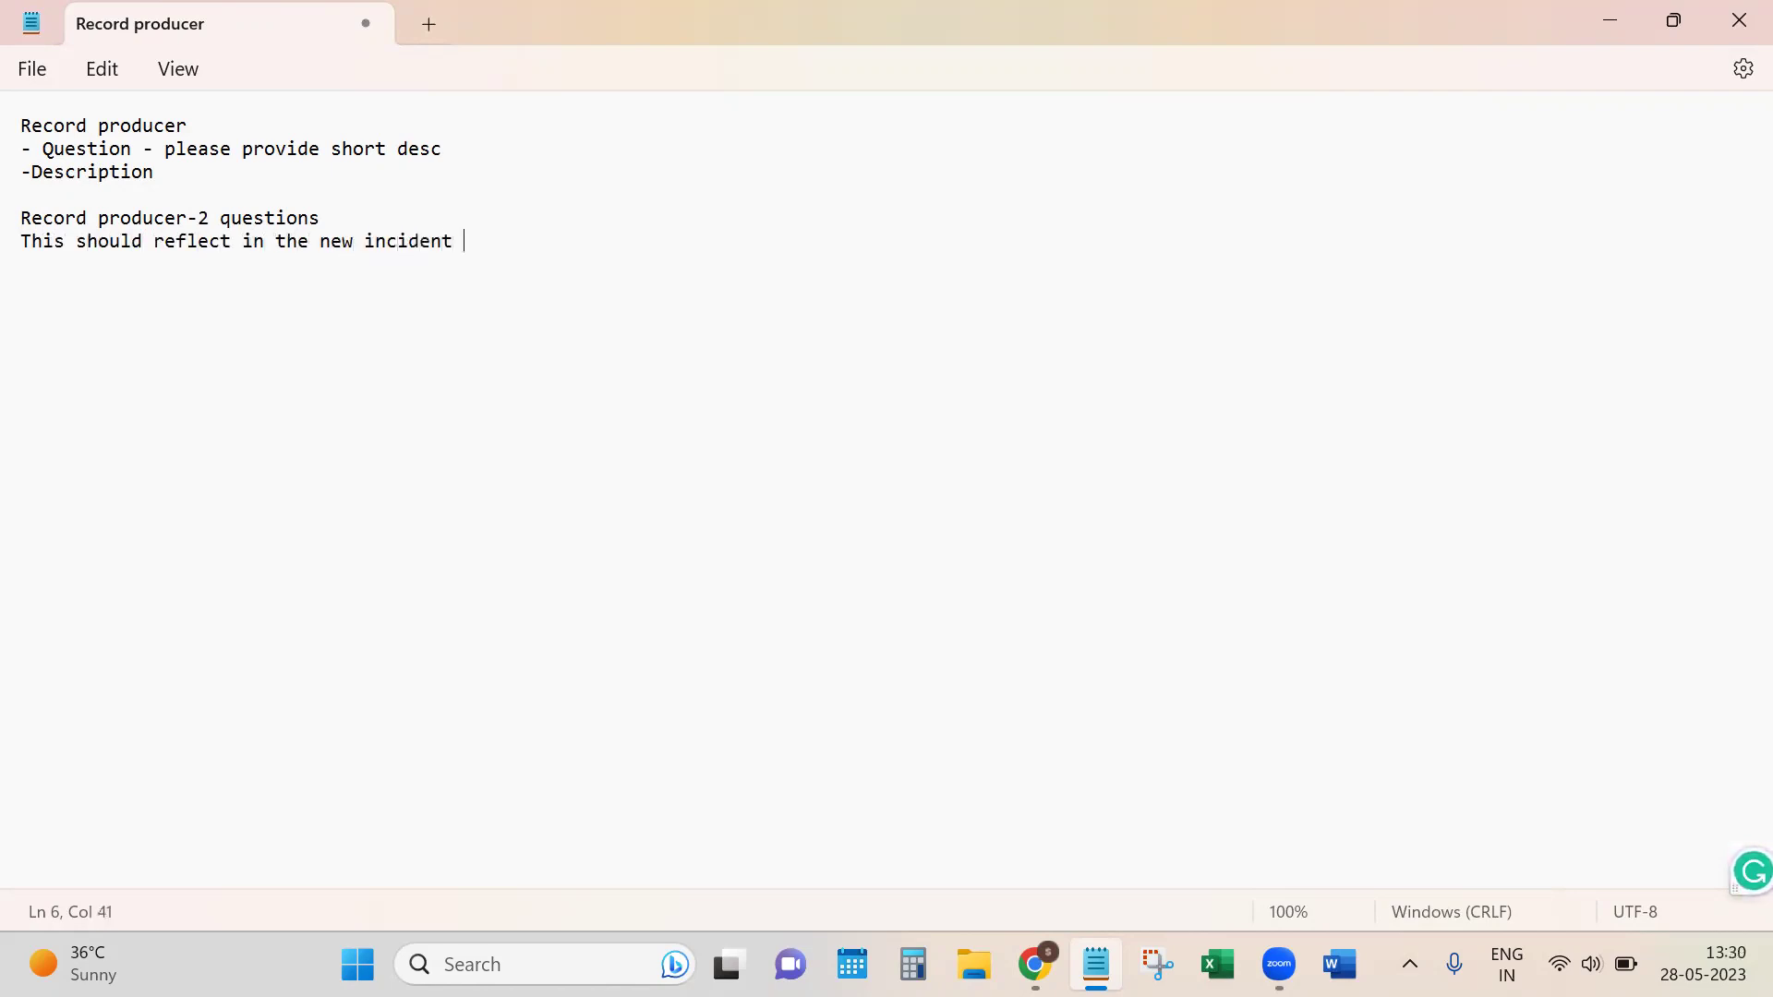
pyautogui.write('that ')
pyautogui.write('is created f')
pyautogui.write('ro')
pyautogui.press('BackSpace')
pyautogui.press('BackSpace')
pyautogui.press('BackSpace')
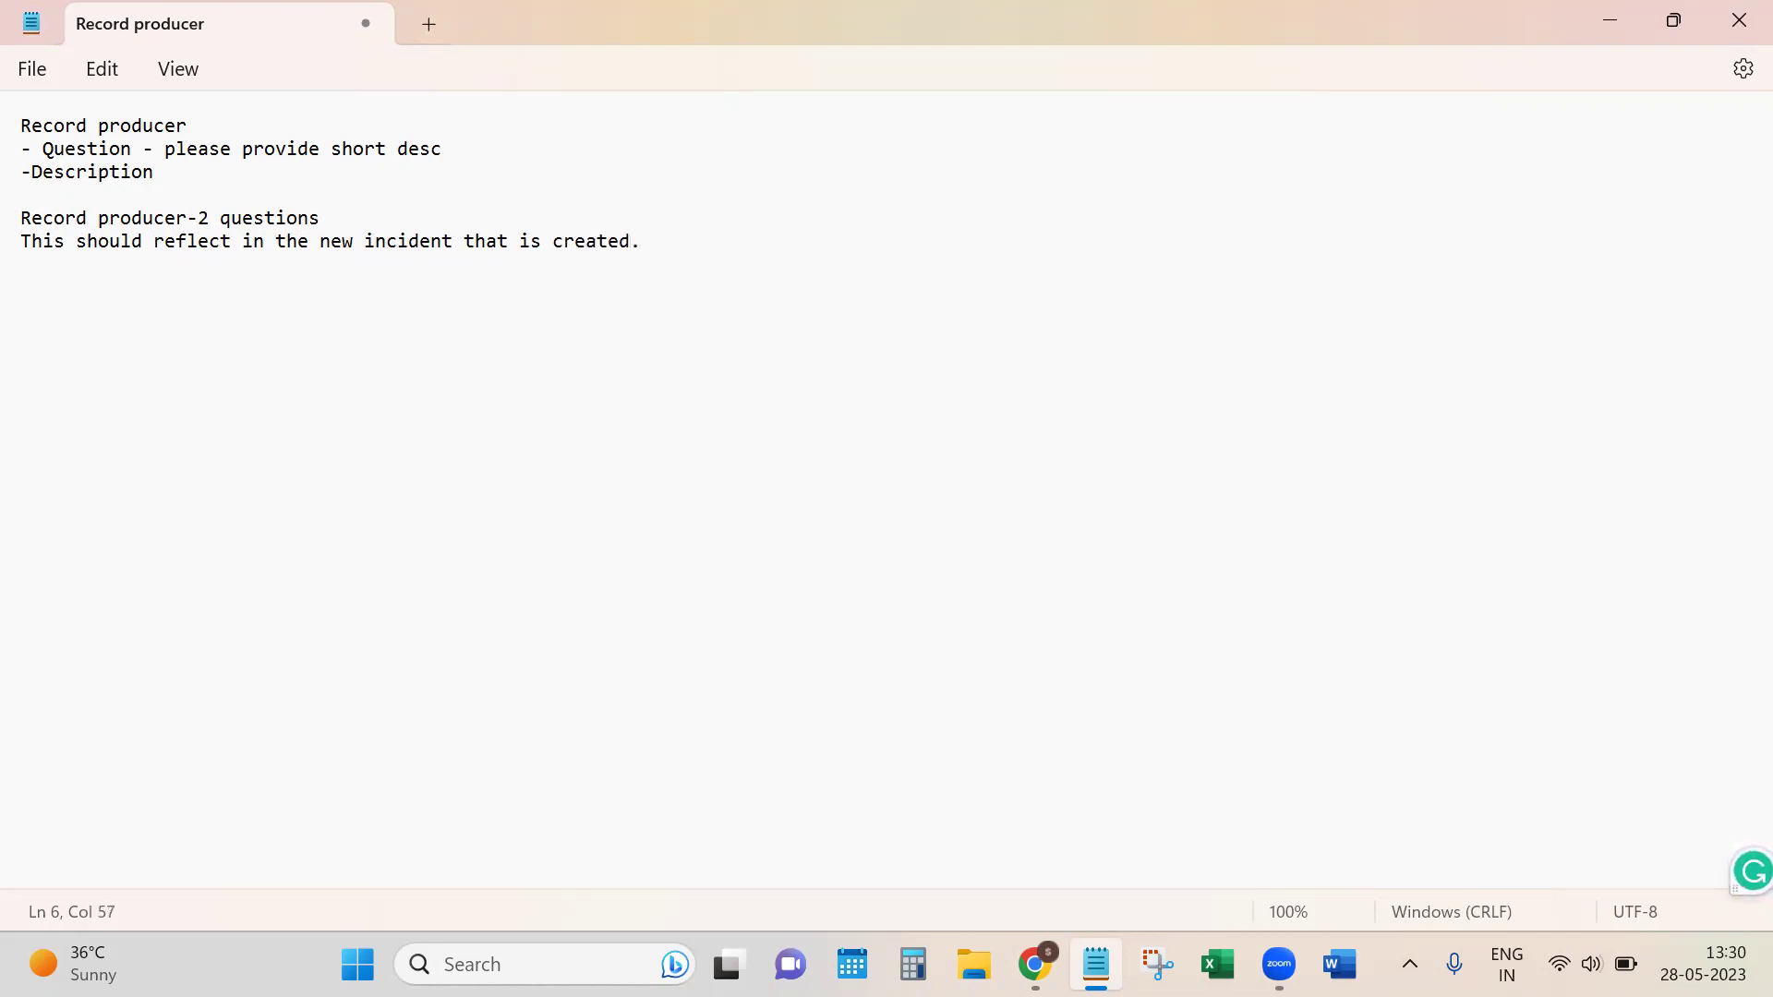
# Step: Add the note lines "User input->incident record" and "No hardoded values should be there" as a new paragraph
pyautogui.press('Return')
pyautogui.write('User input->incident reco')
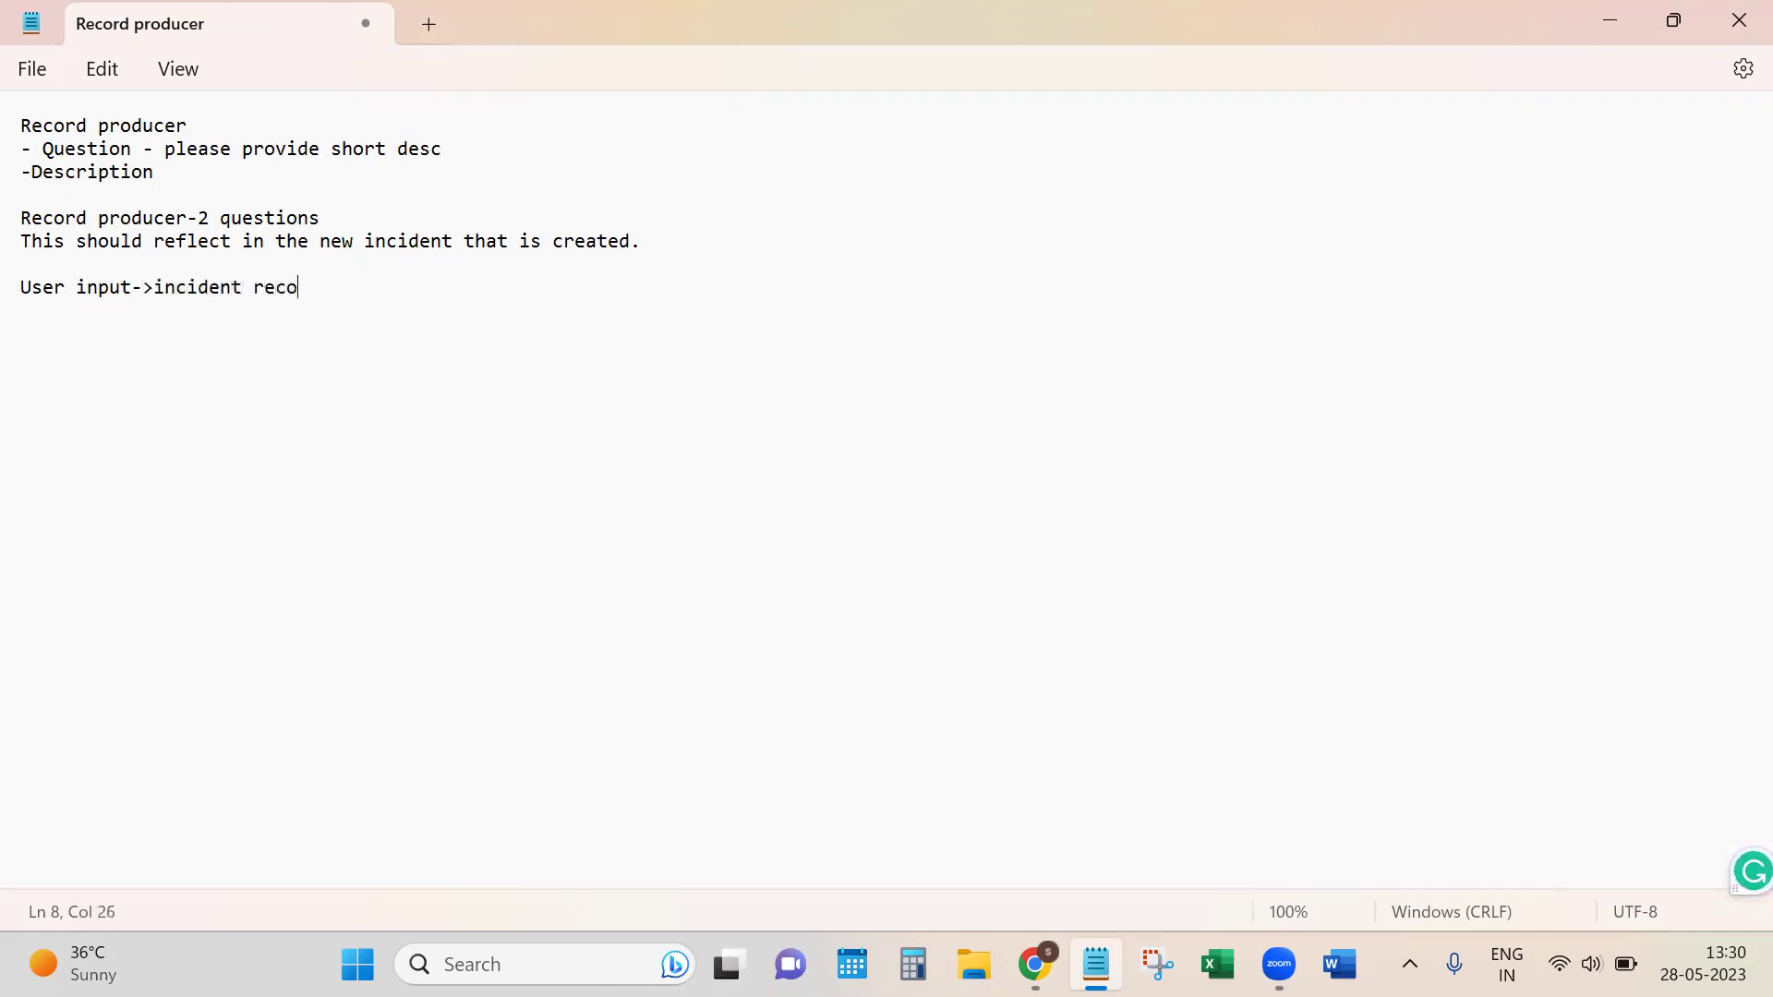
pyautogui.write('rdNo hardi')
pyautogui.write('de')
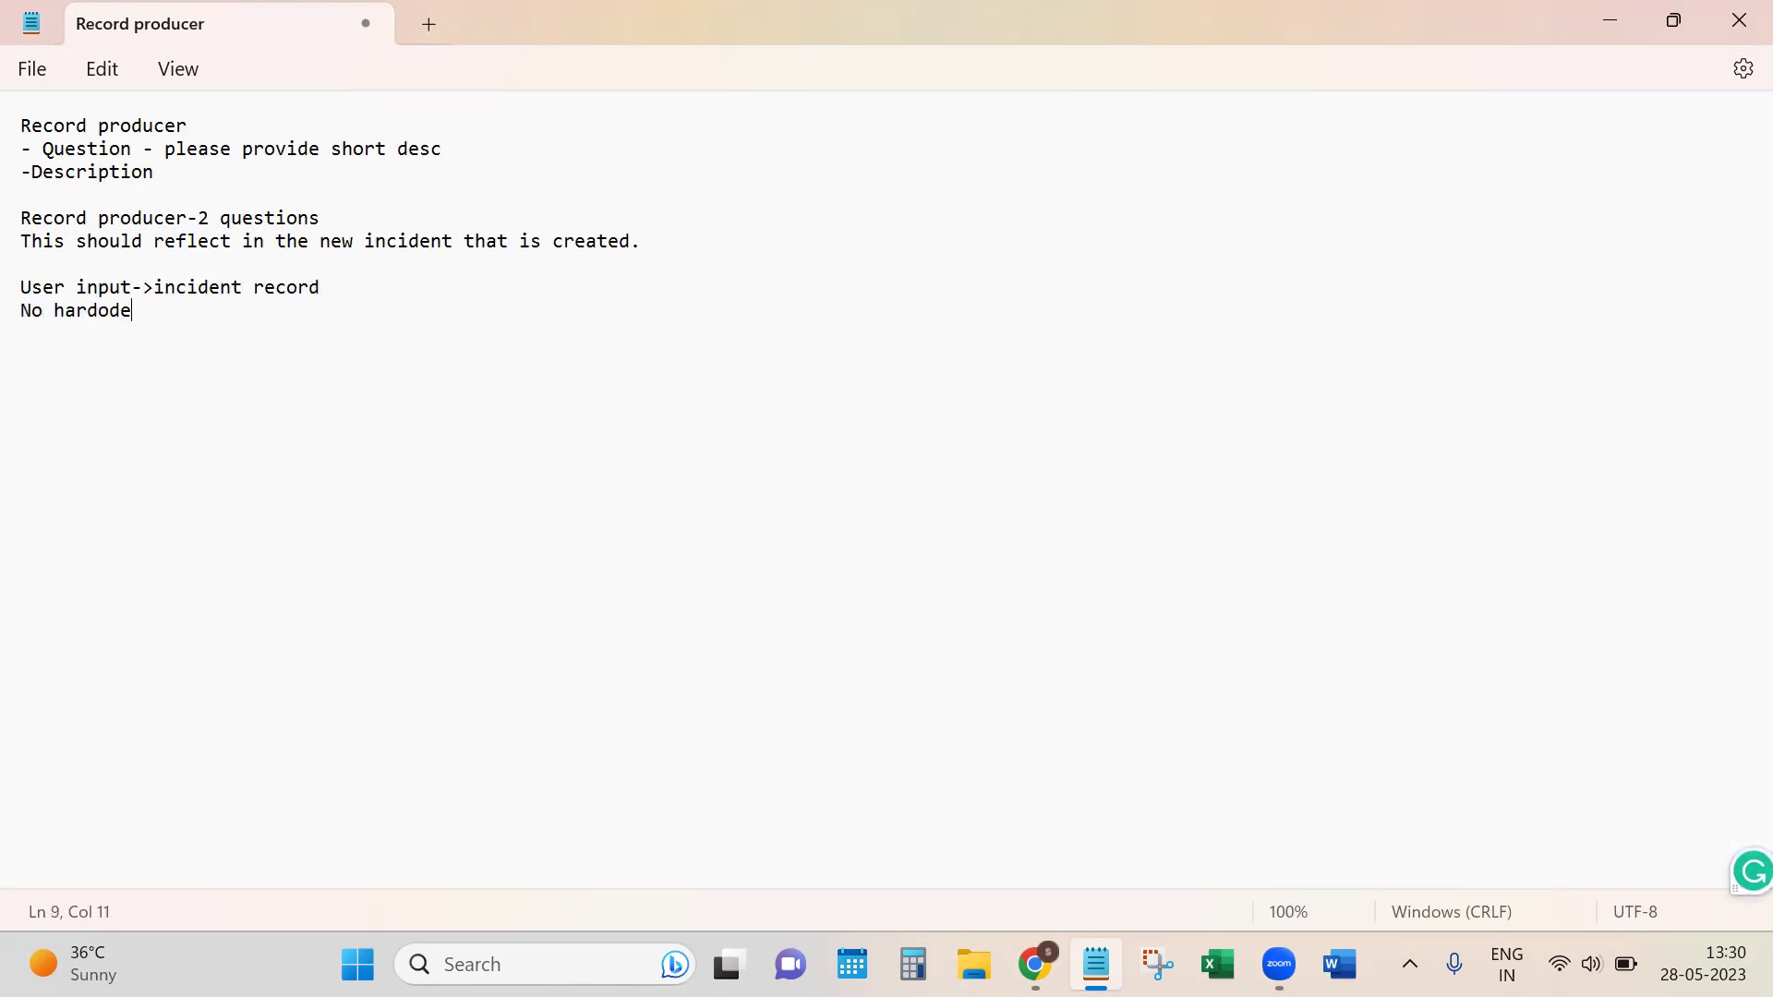
pyautogui.write('d values')
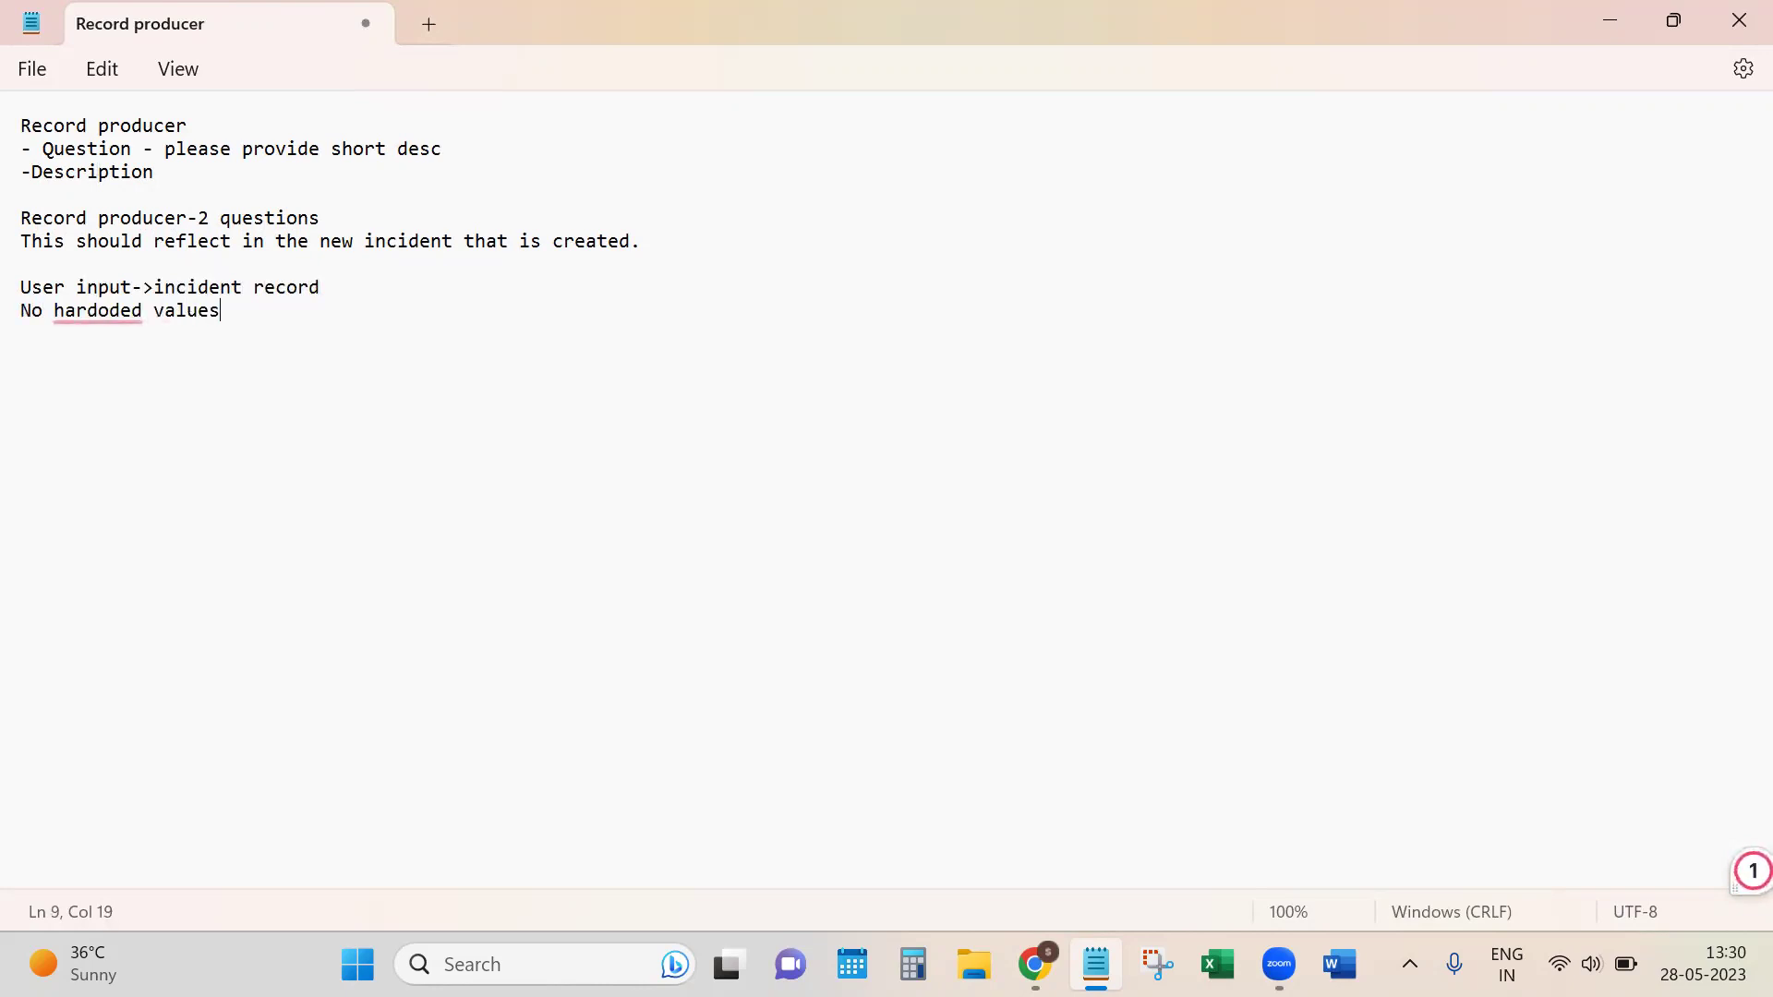
pyautogui.write(' should be there')
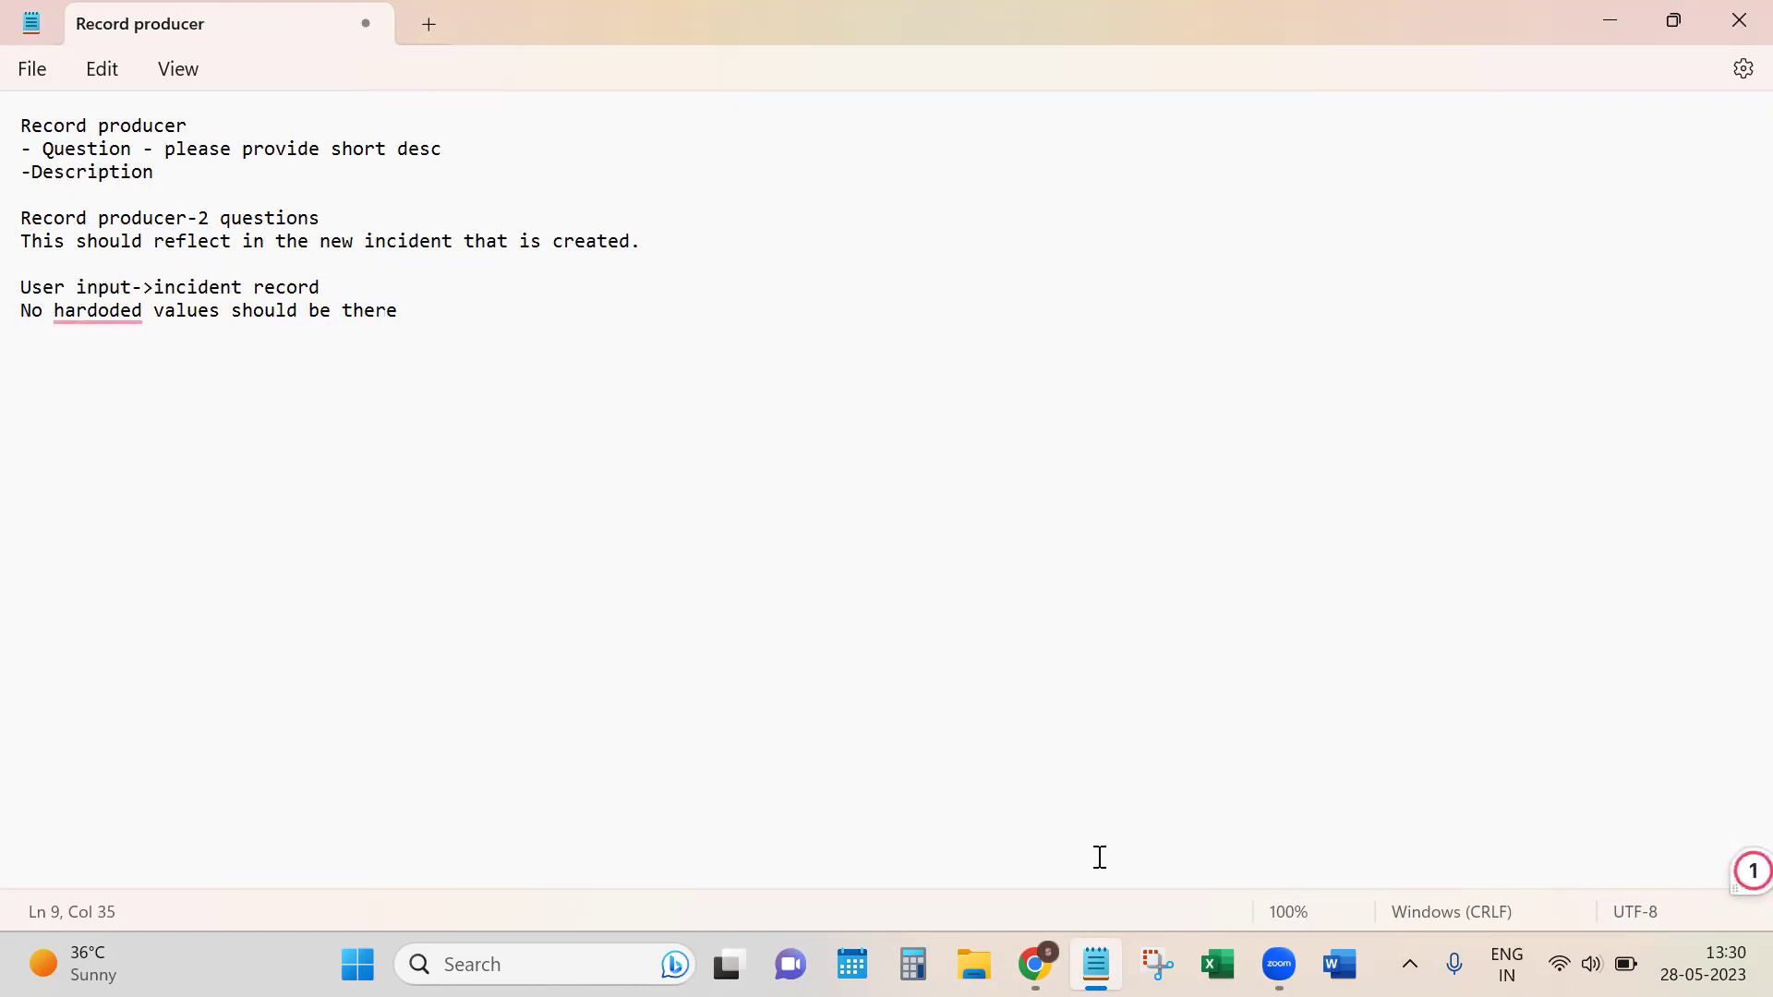
# Step: Switch to ServiceNow in Chrome, filter the navigator for "record prod" and open the Record Producers list
pyautogui.click(1035, 964)
pyautogui.click(1269, 831)
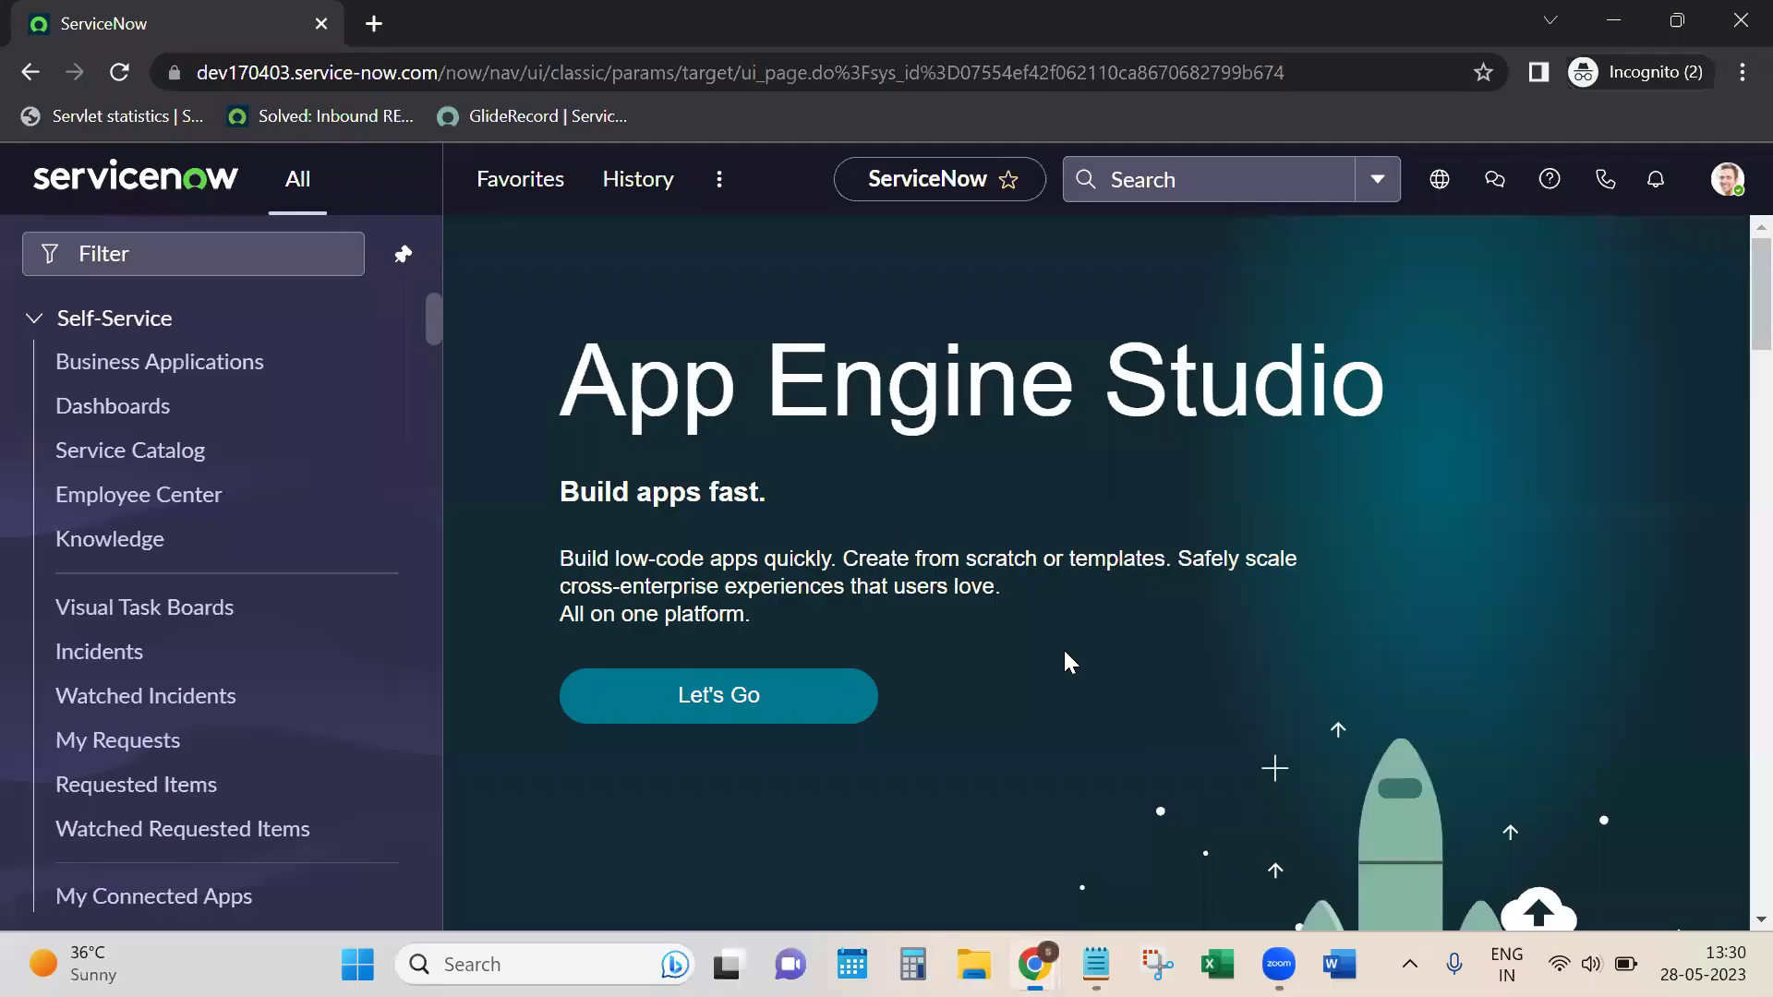
pyautogui.click(223, 250)
pyautogui.write('recrd prod')
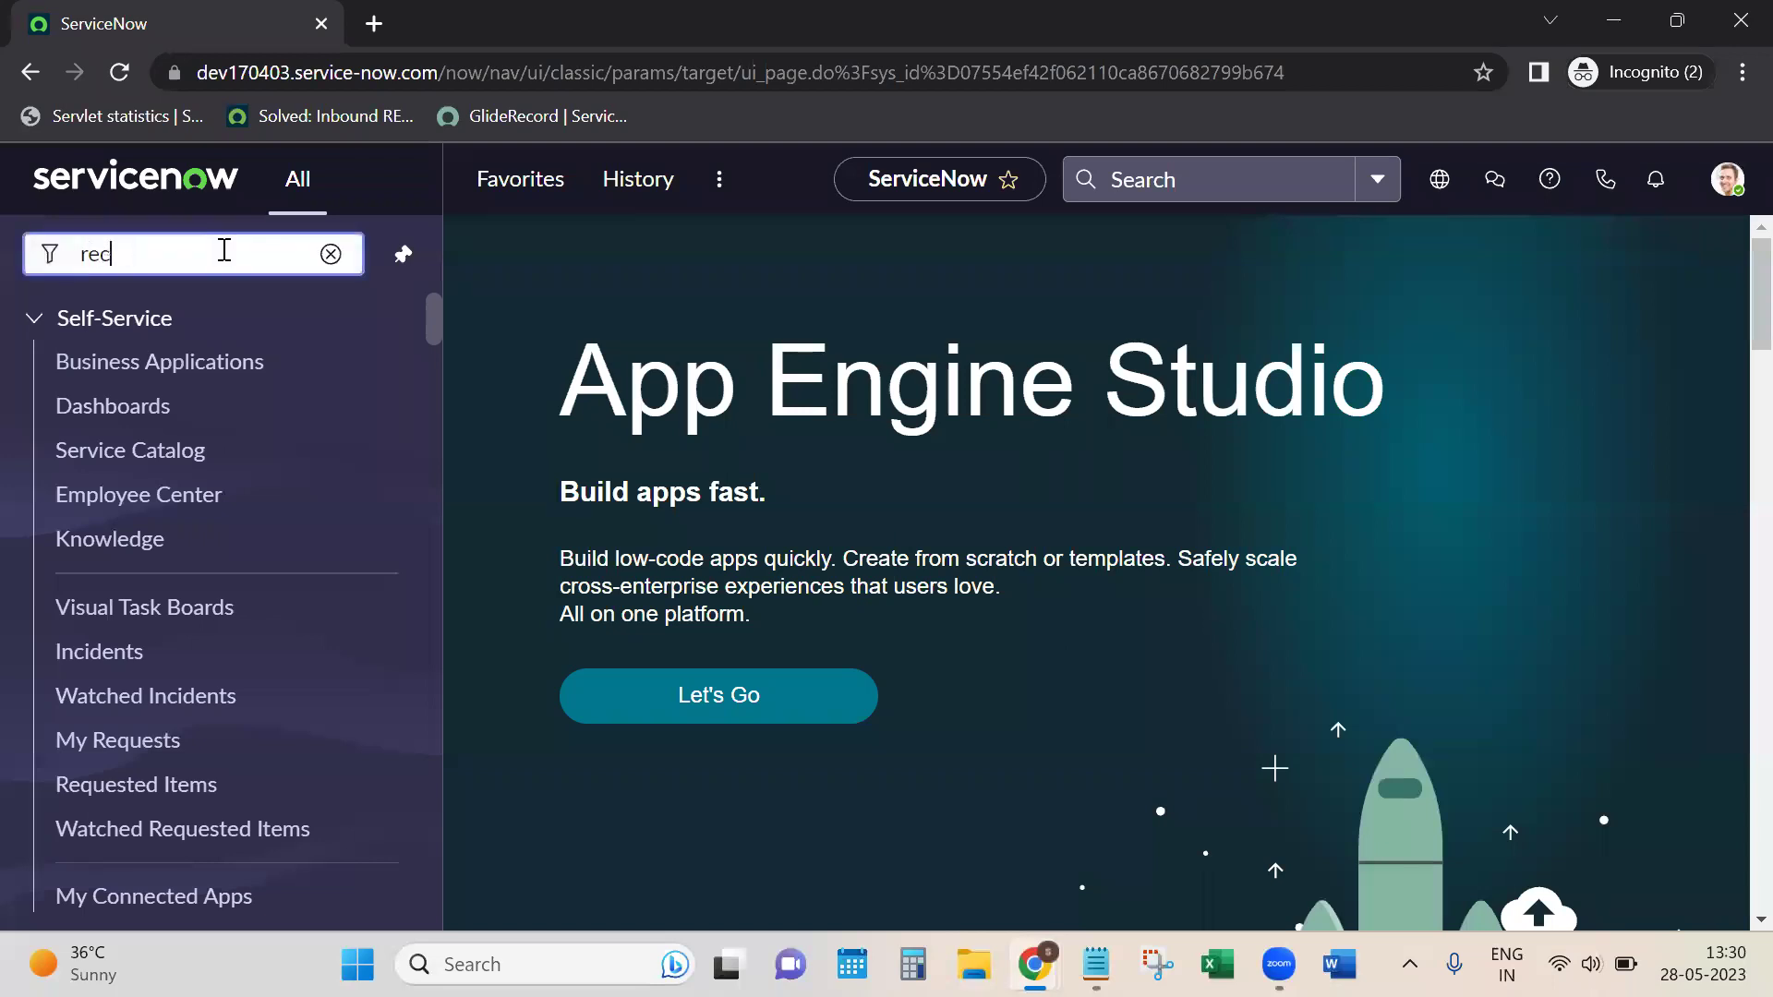
pyautogui.click(110, 253)
pyautogui.write('ord prod')
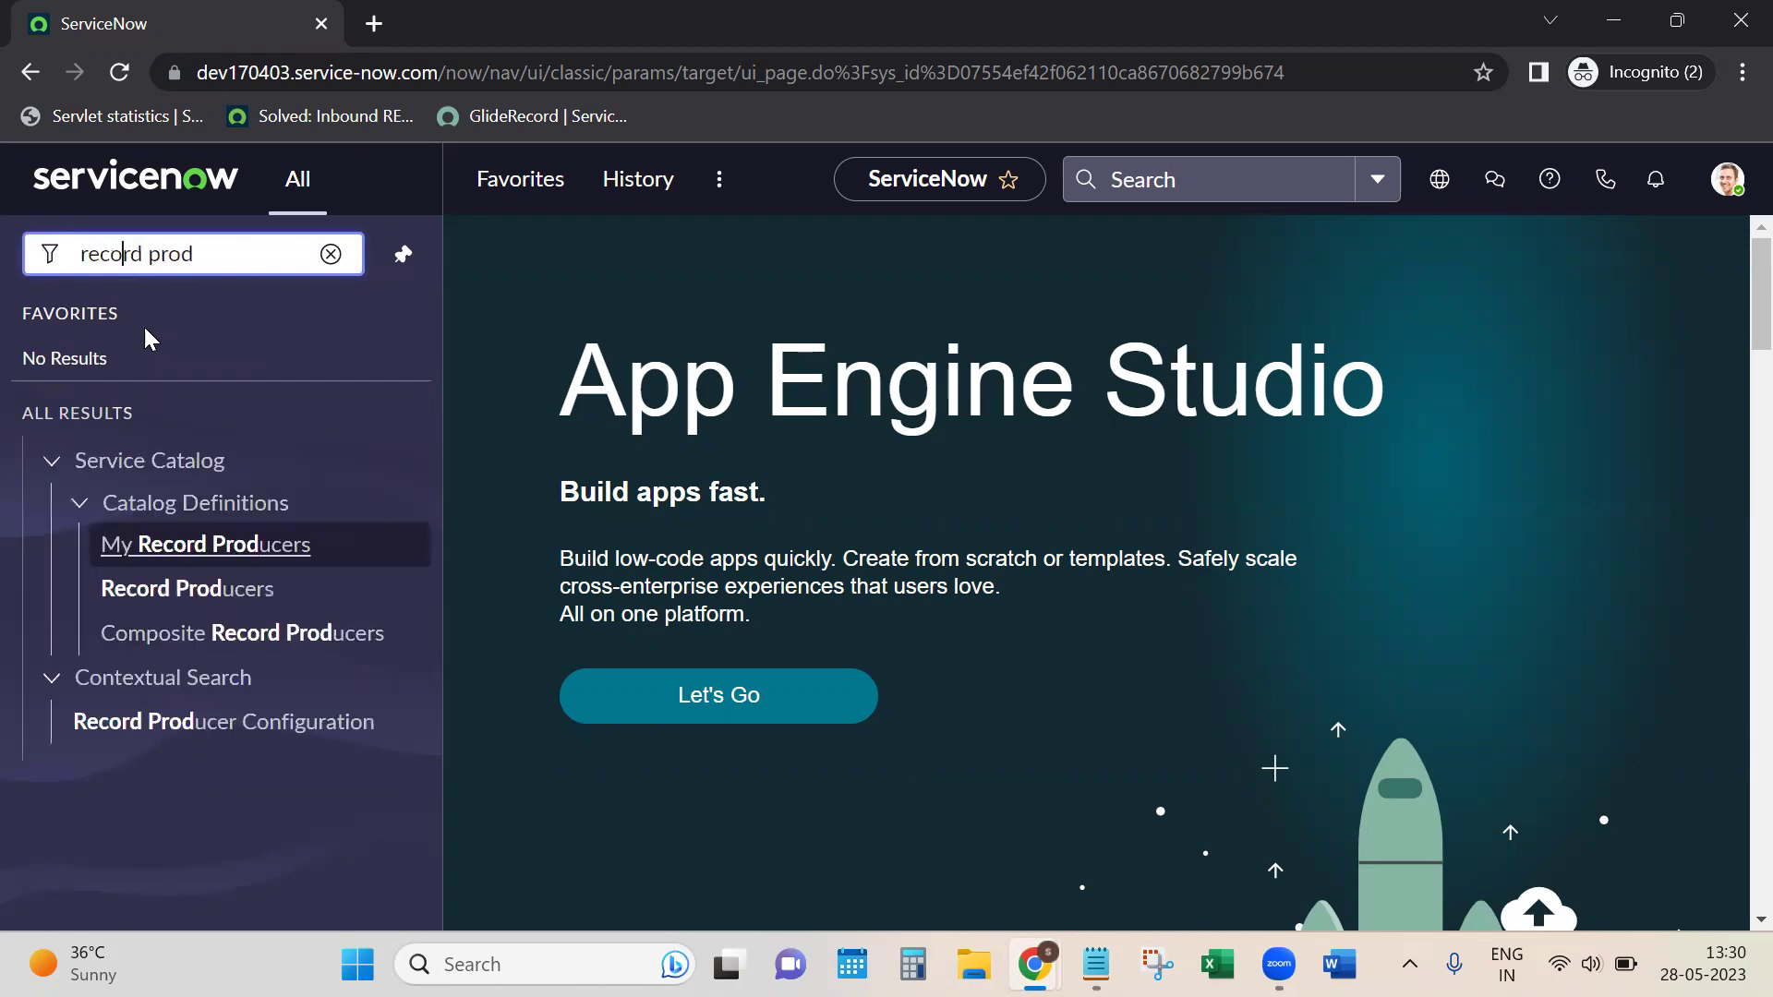
pyautogui.moveTo(79, 253); pyautogui.dragTo(237, 253)
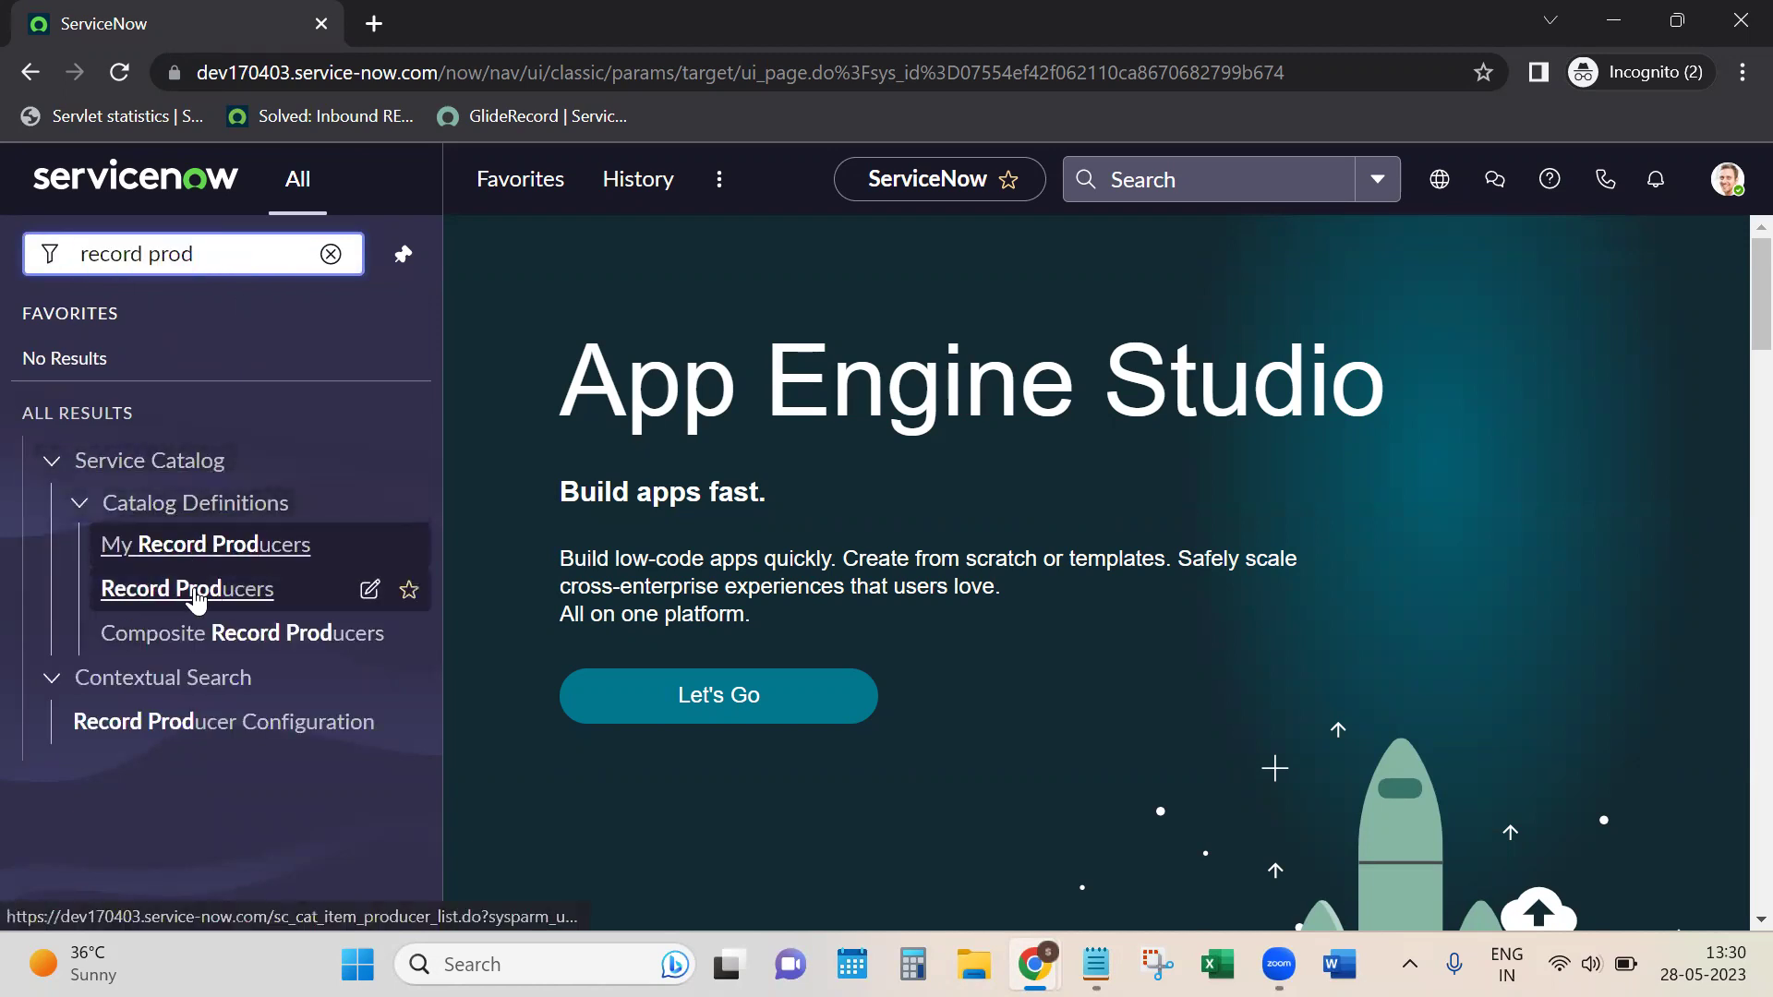
pyautogui.click(148, 588)
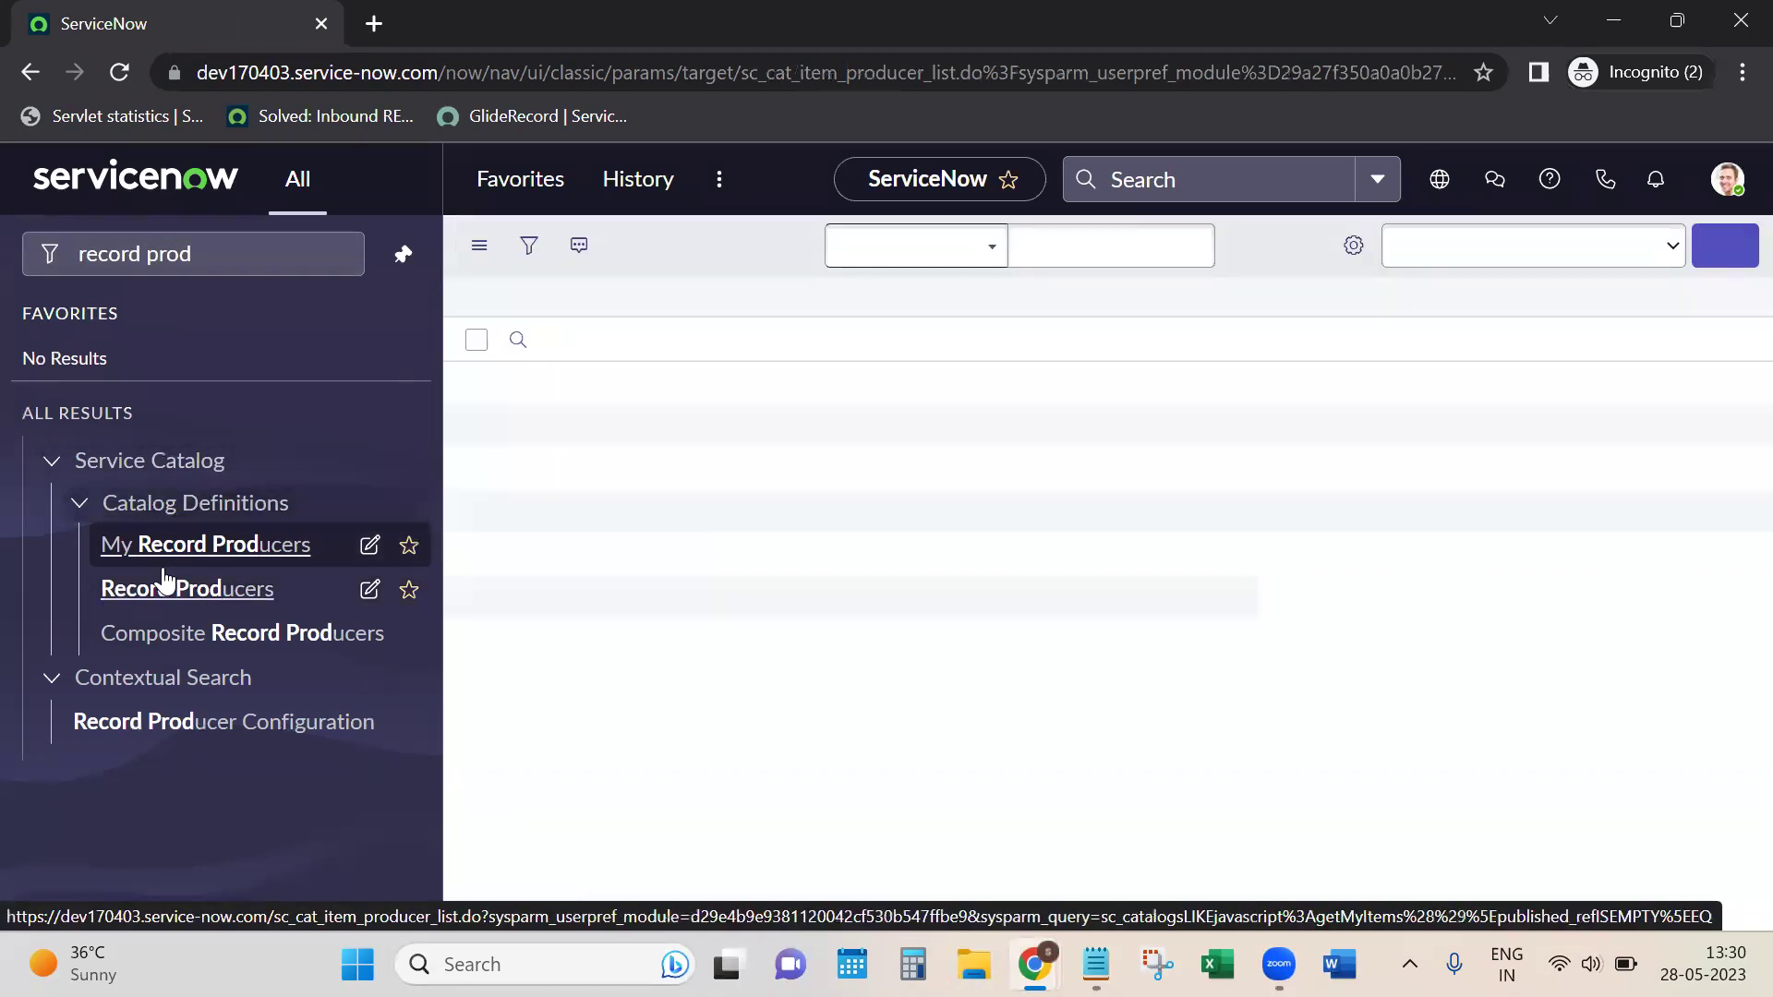
# Step: Start a new record producer and name it "User input dynamic data"
pyautogui.click(1724, 245)
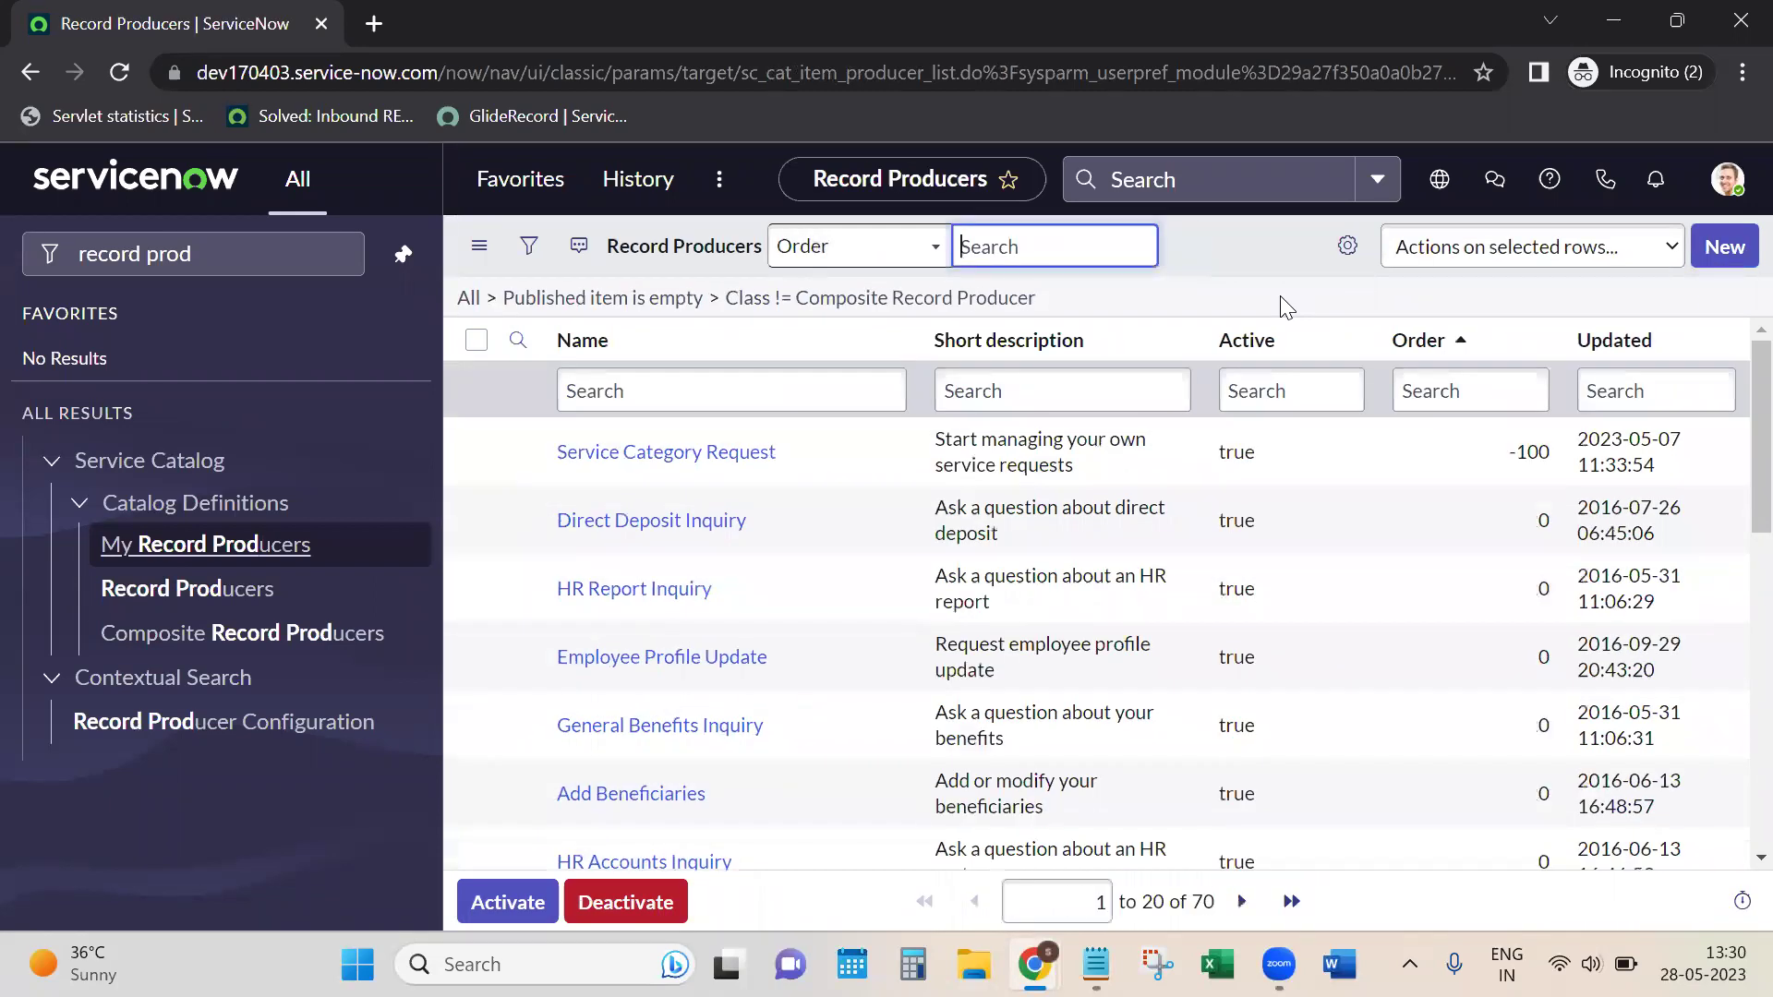
pyautogui.click(1708, 265)
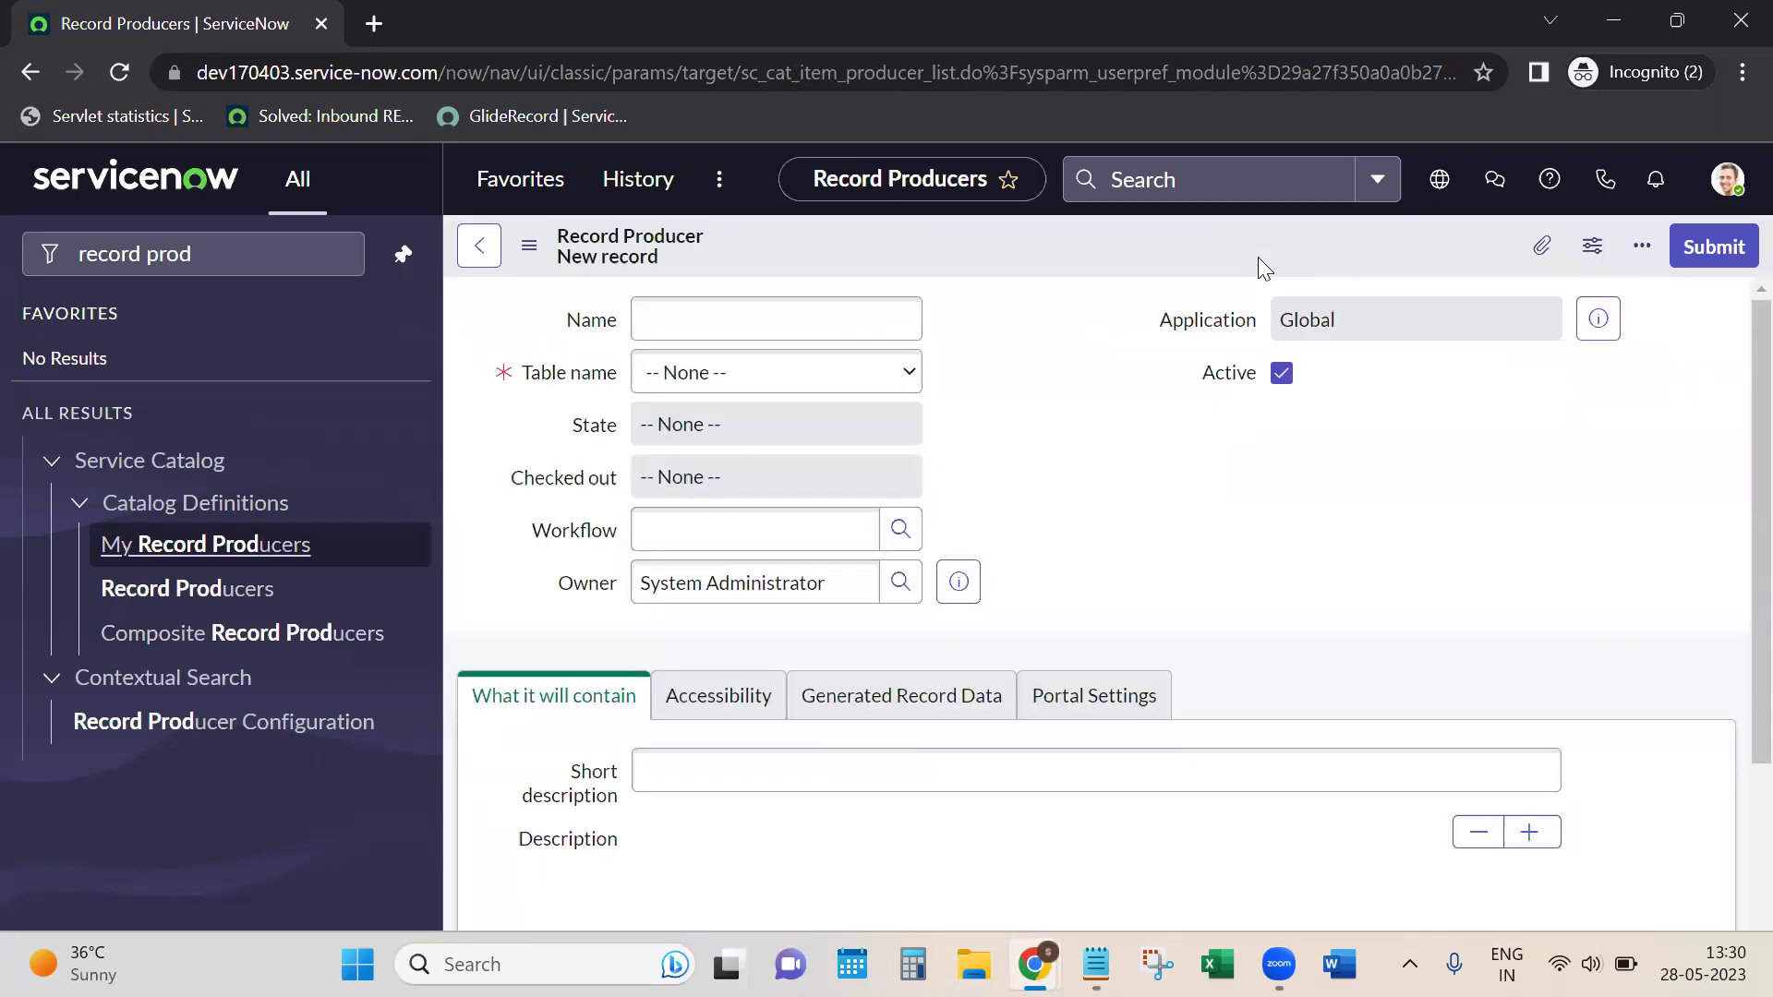
pyautogui.click(830, 315)
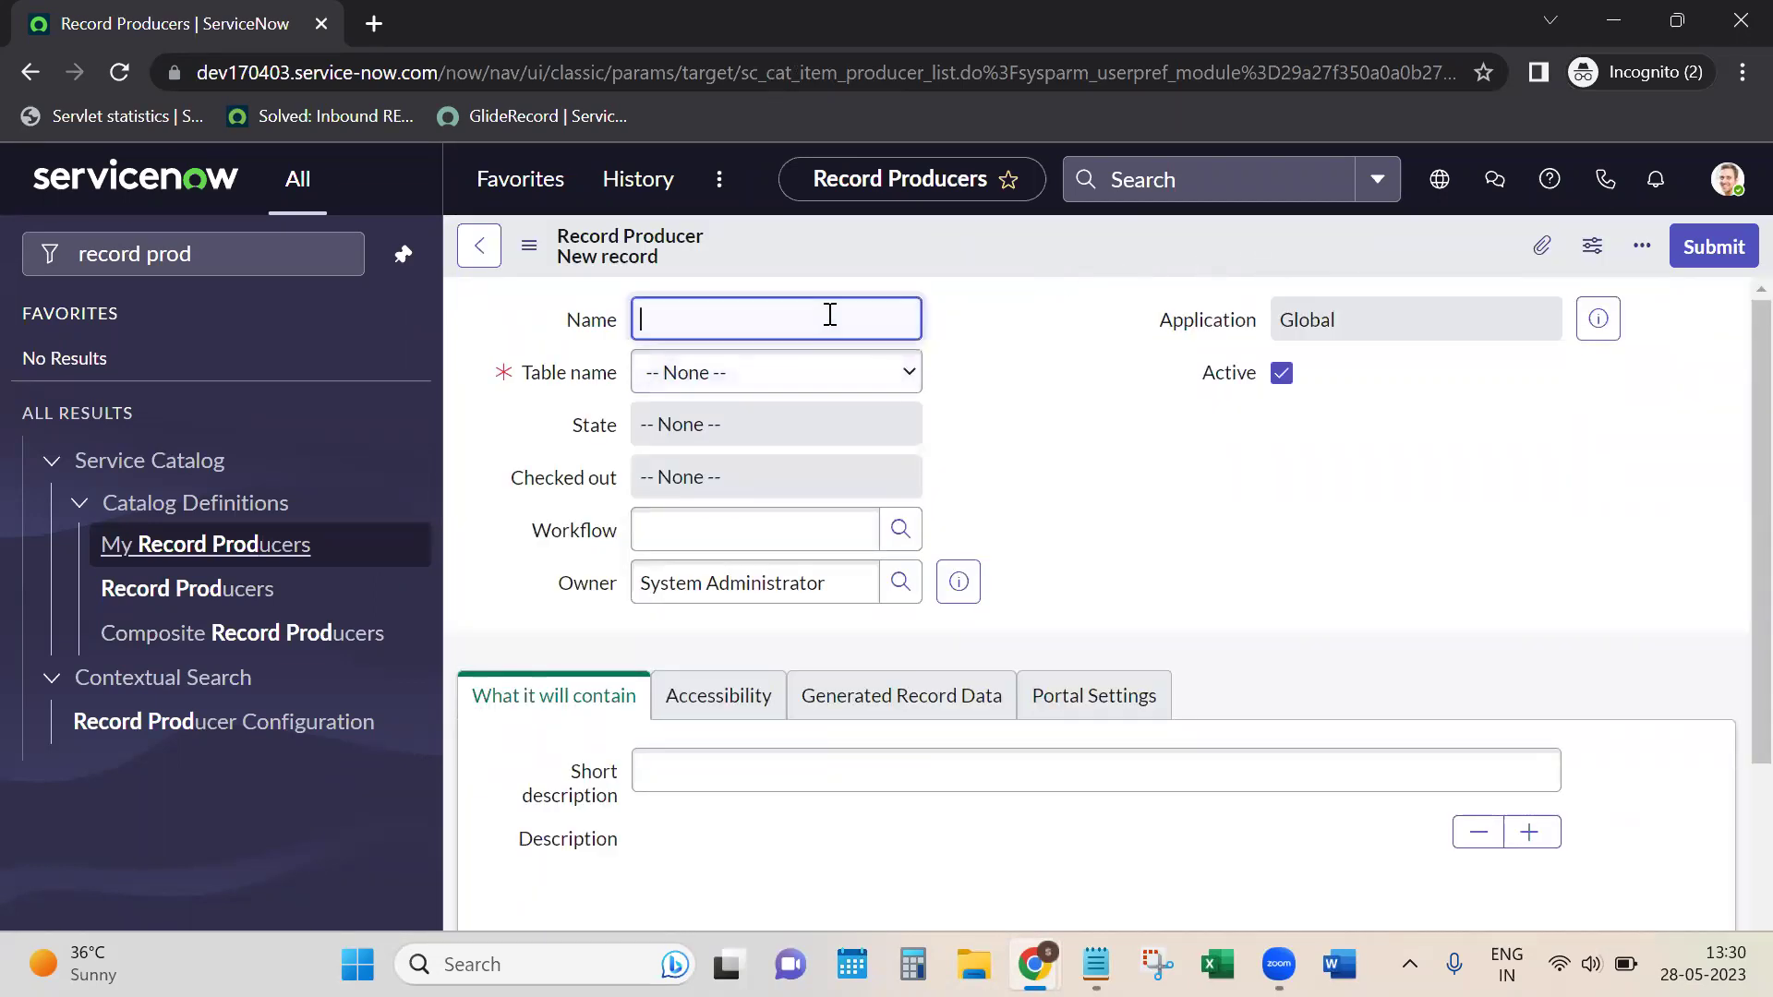
pyautogui.write('User in')
pyautogui.write('put data')
pyautogui.press('BackSpace')
pyautogui.press('BackSpace')
pyautogui.write('ynamic da')
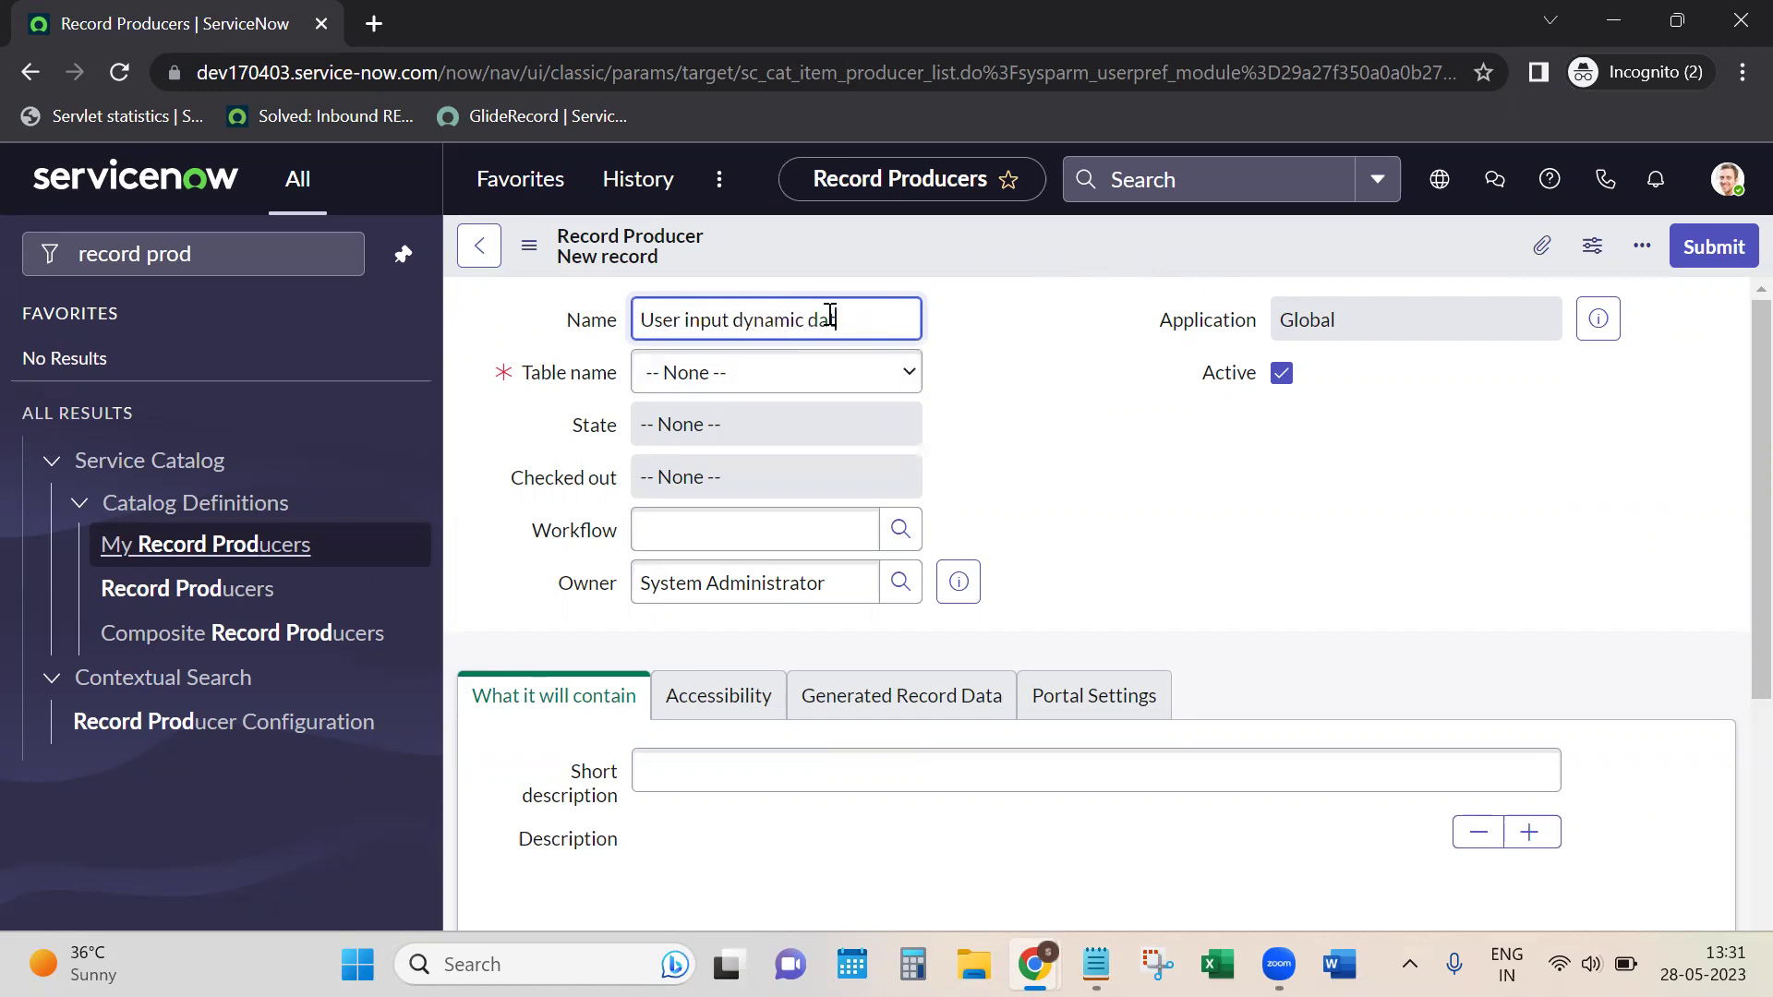
pyautogui.write('ta')
# Step: Set the record producer's table name to Incident [incident]
pyautogui.click(900, 374)
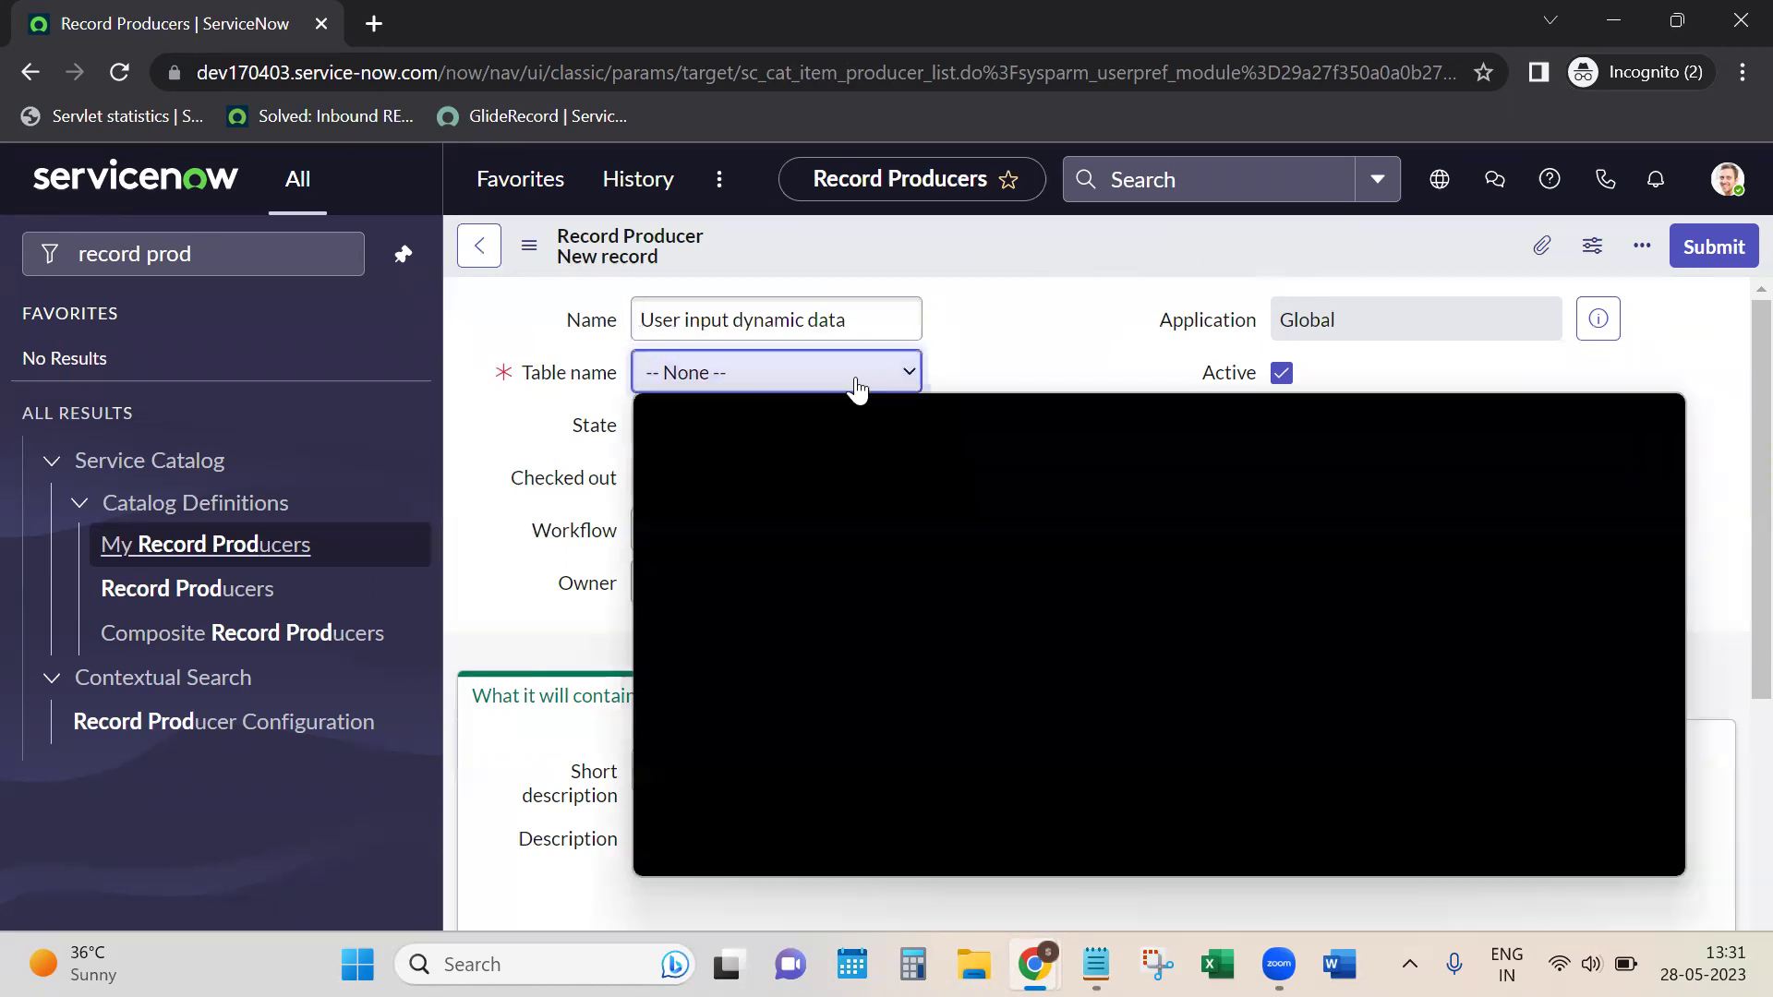
pyautogui.press('i')
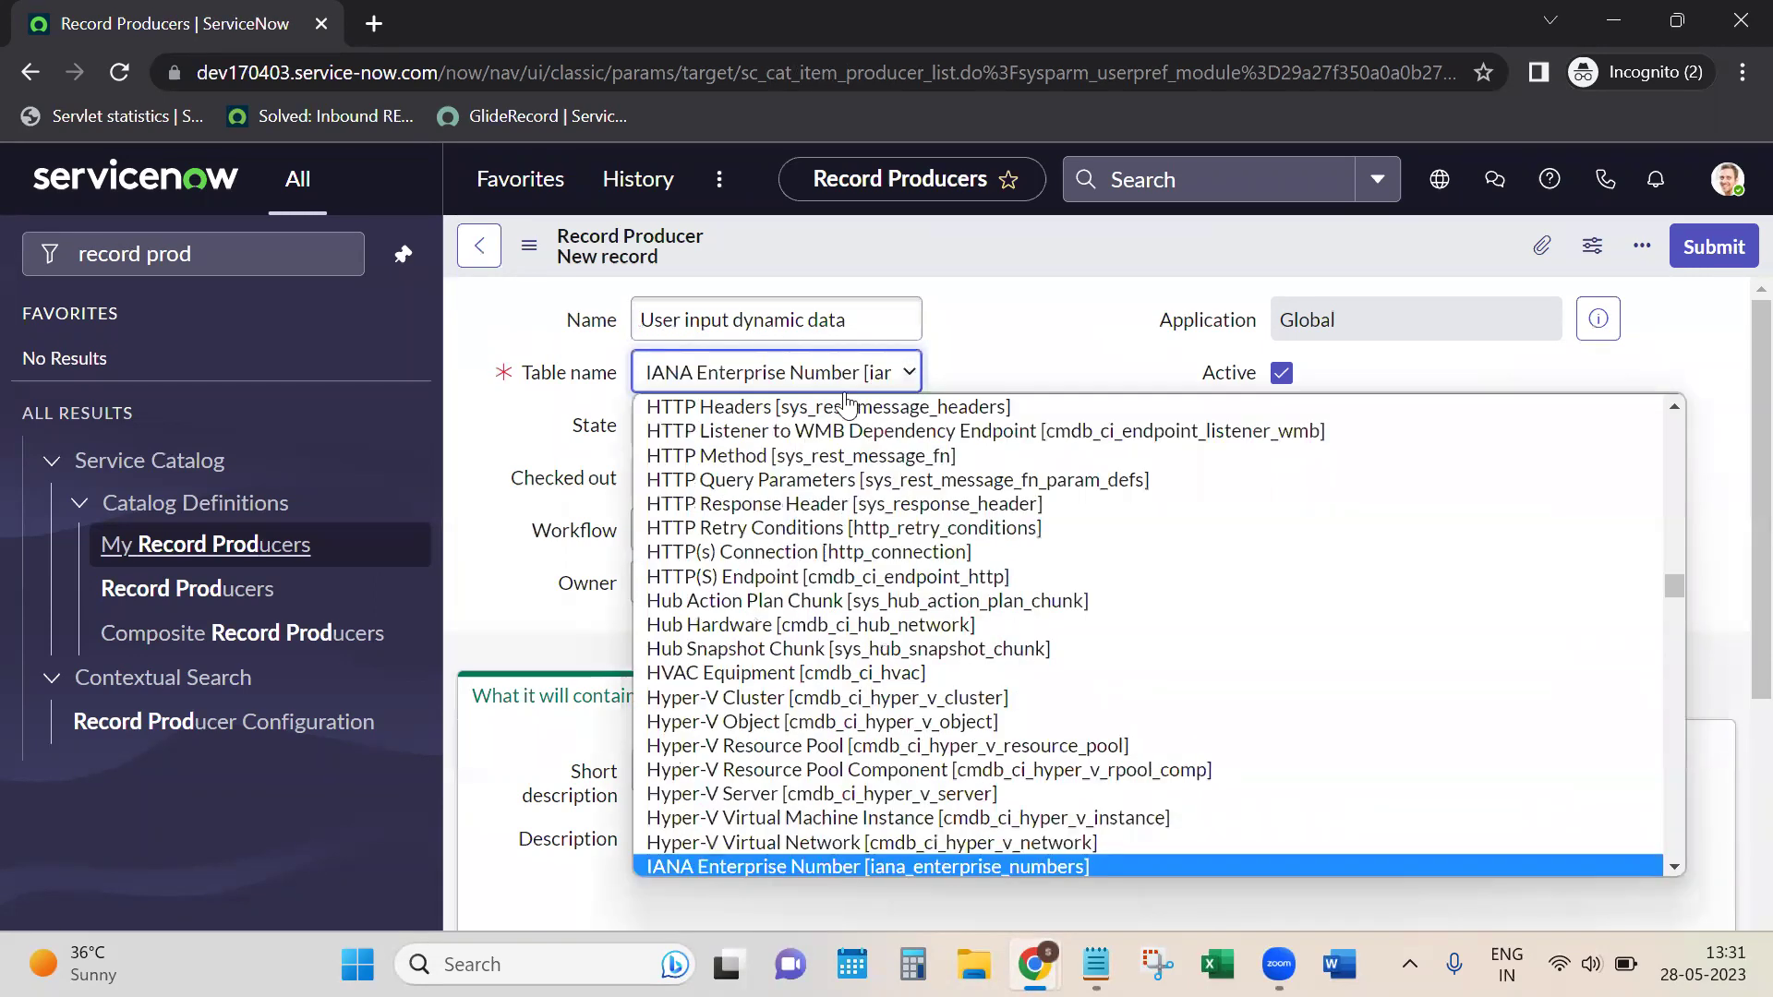
pyautogui.press('n')
pyautogui.press('Return')
pyautogui.click(849, 372)
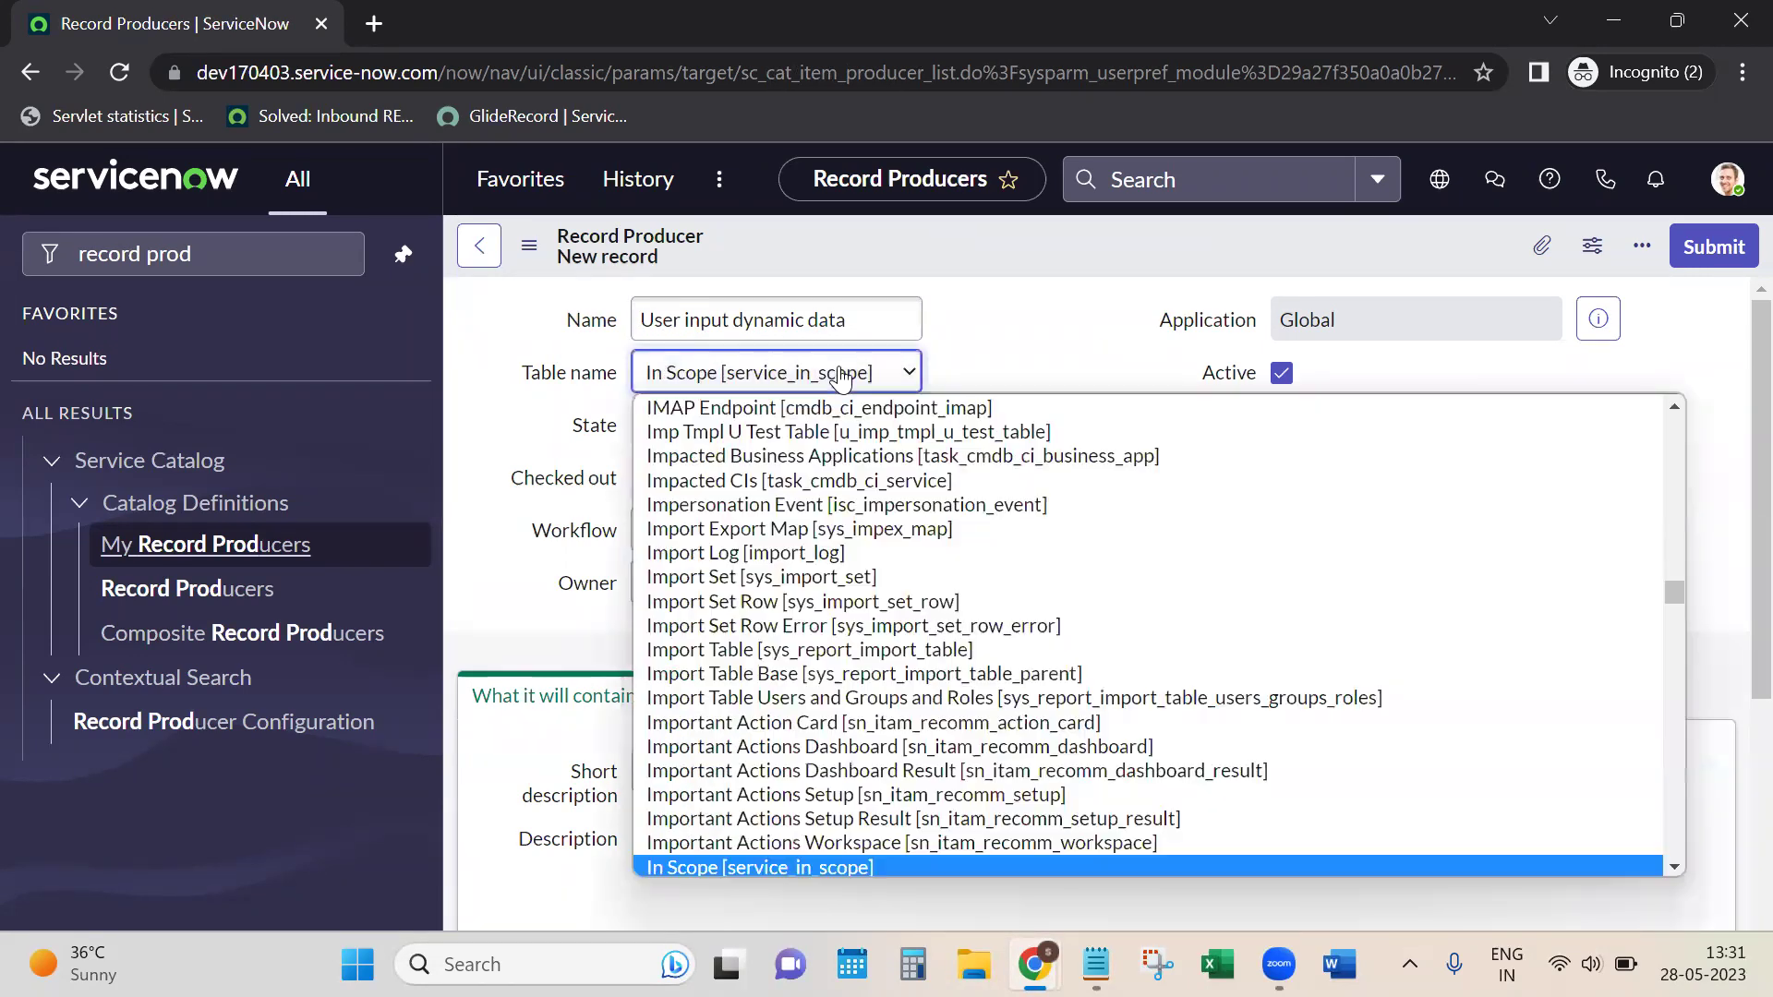
pyautogui.scroll(-3, 854, 462)
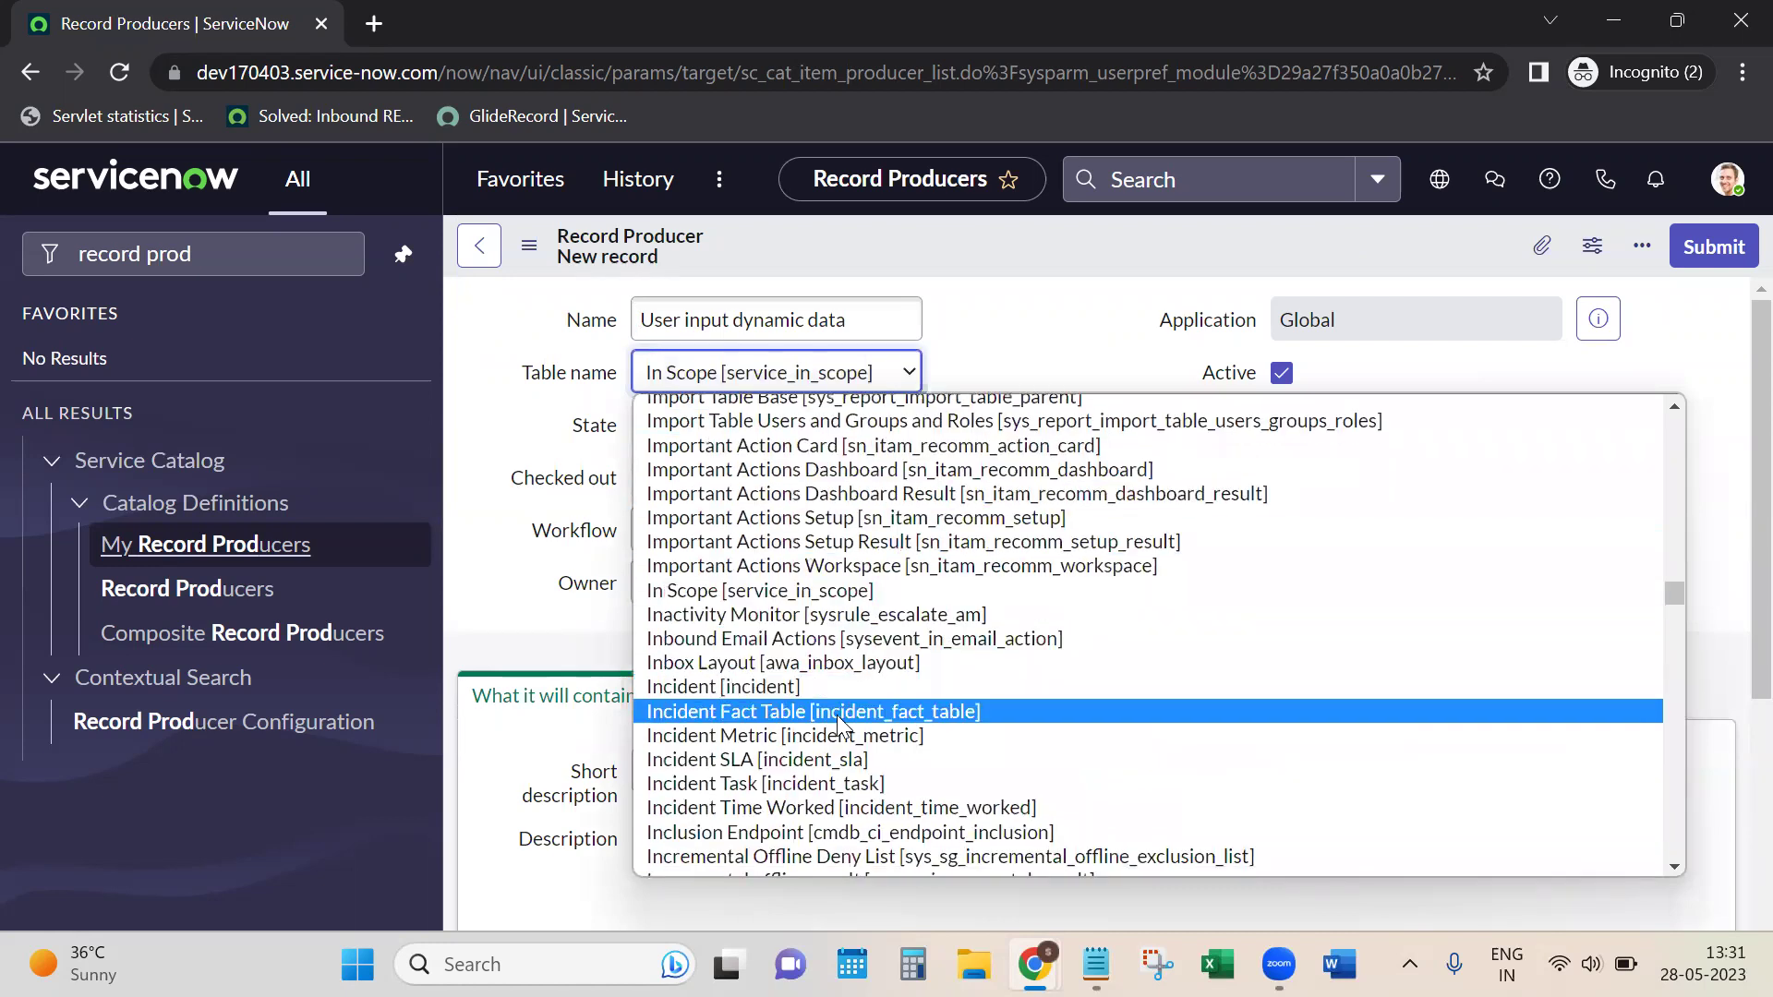
pyautogui.click(804, 687)
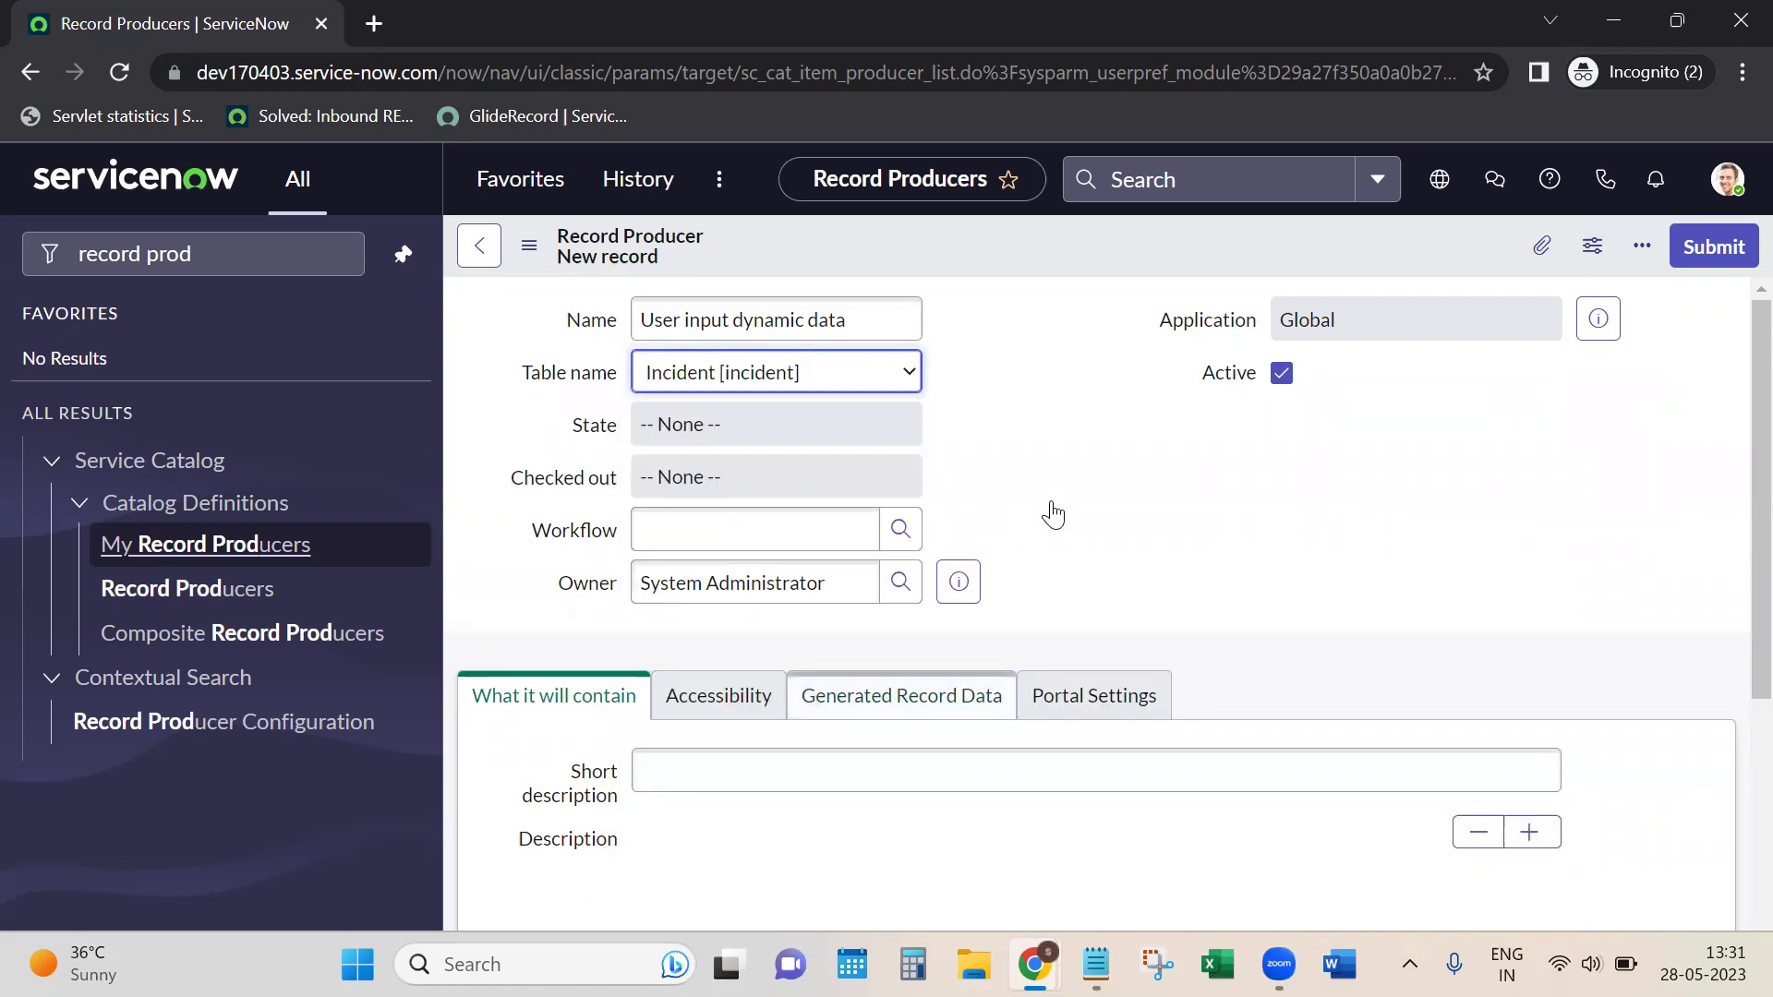
# Step: Copy the record producer's name, "User input dynamic data", into its short description
pyautogui.scroll(-3, 1084, 514)
pyautogui.click(873, 493)
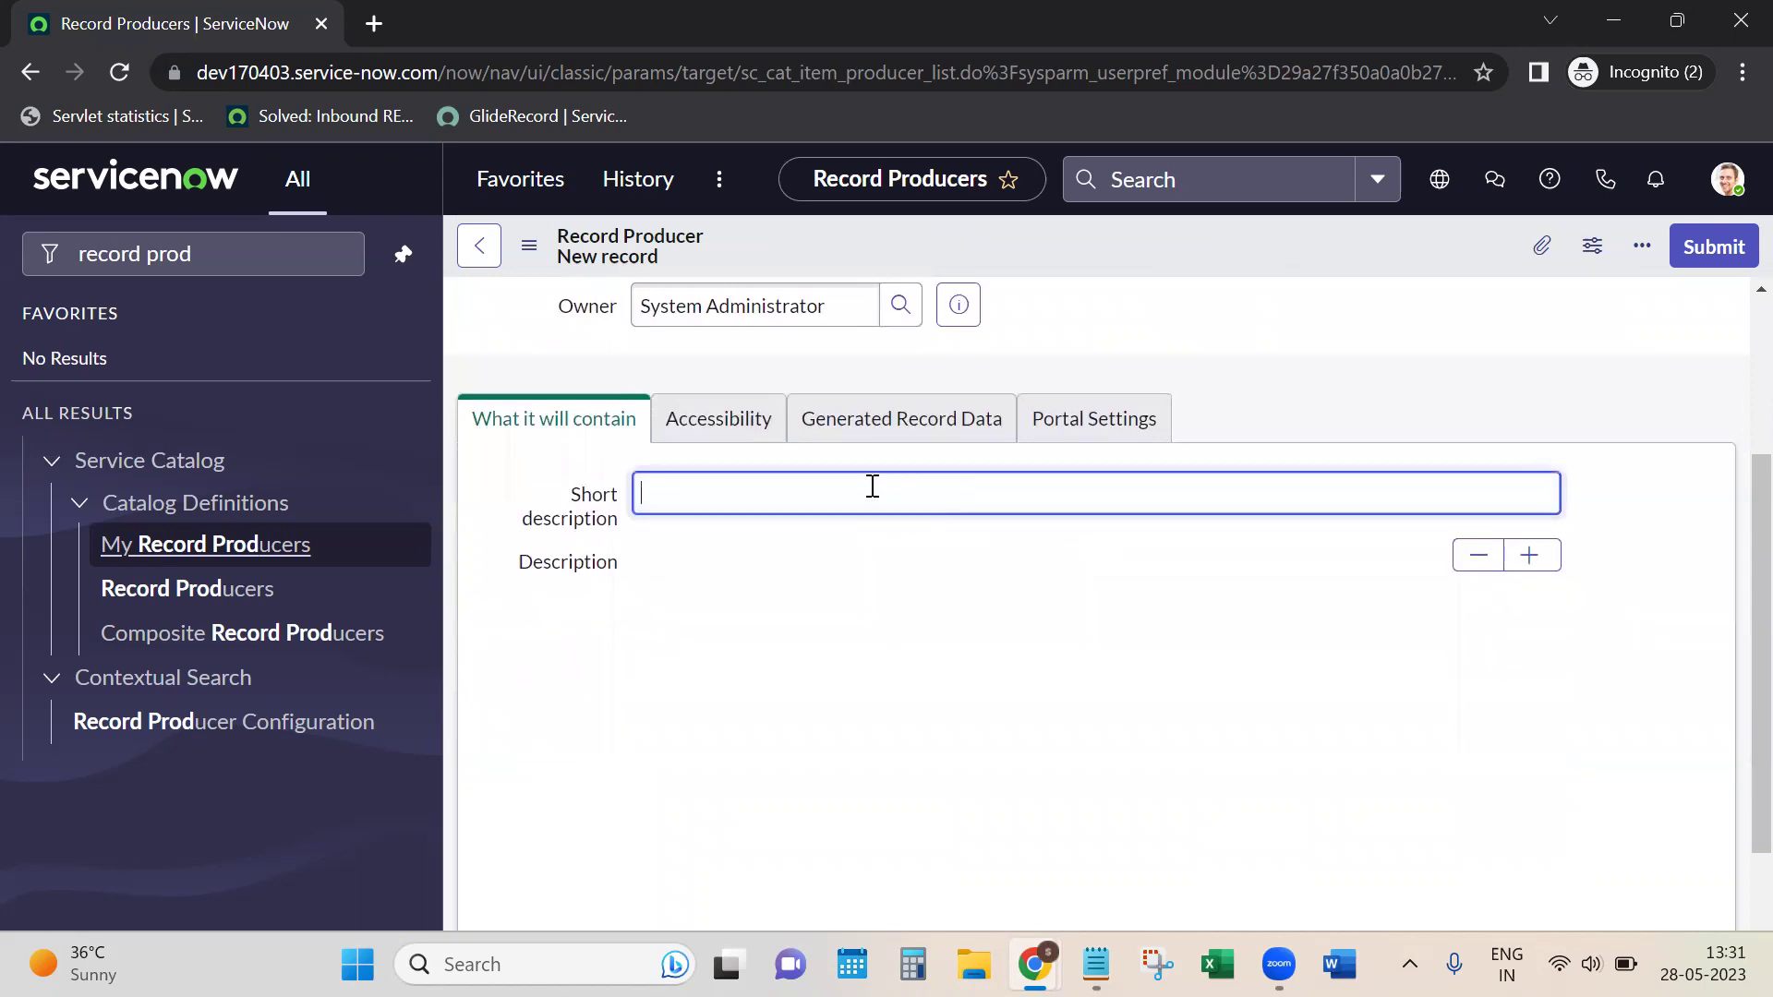
pyautogui.scroll(3, 873, 495)
pyautogui.click(894, 330)
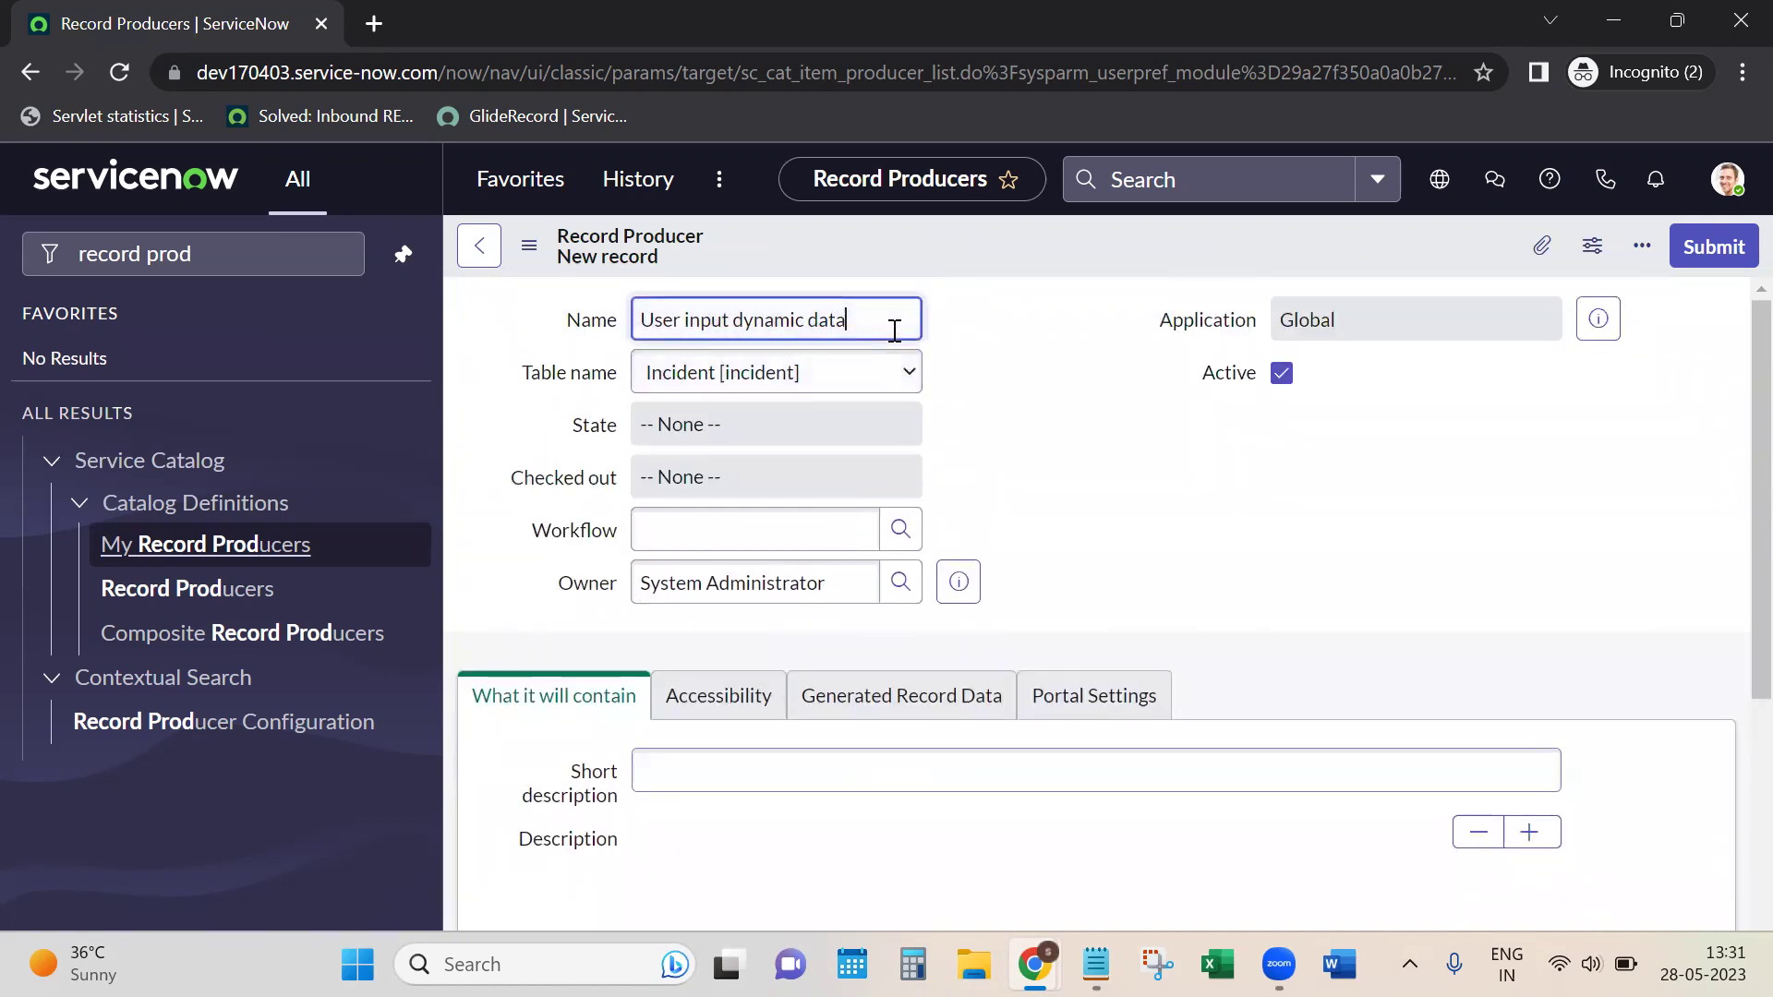
pyautogui.tripleClick(895, 331)
pyautogui.moveTo(895, 330); pyautogui.dragTo(926, 479)
pyautogui.scroll(-3, 886, 498)
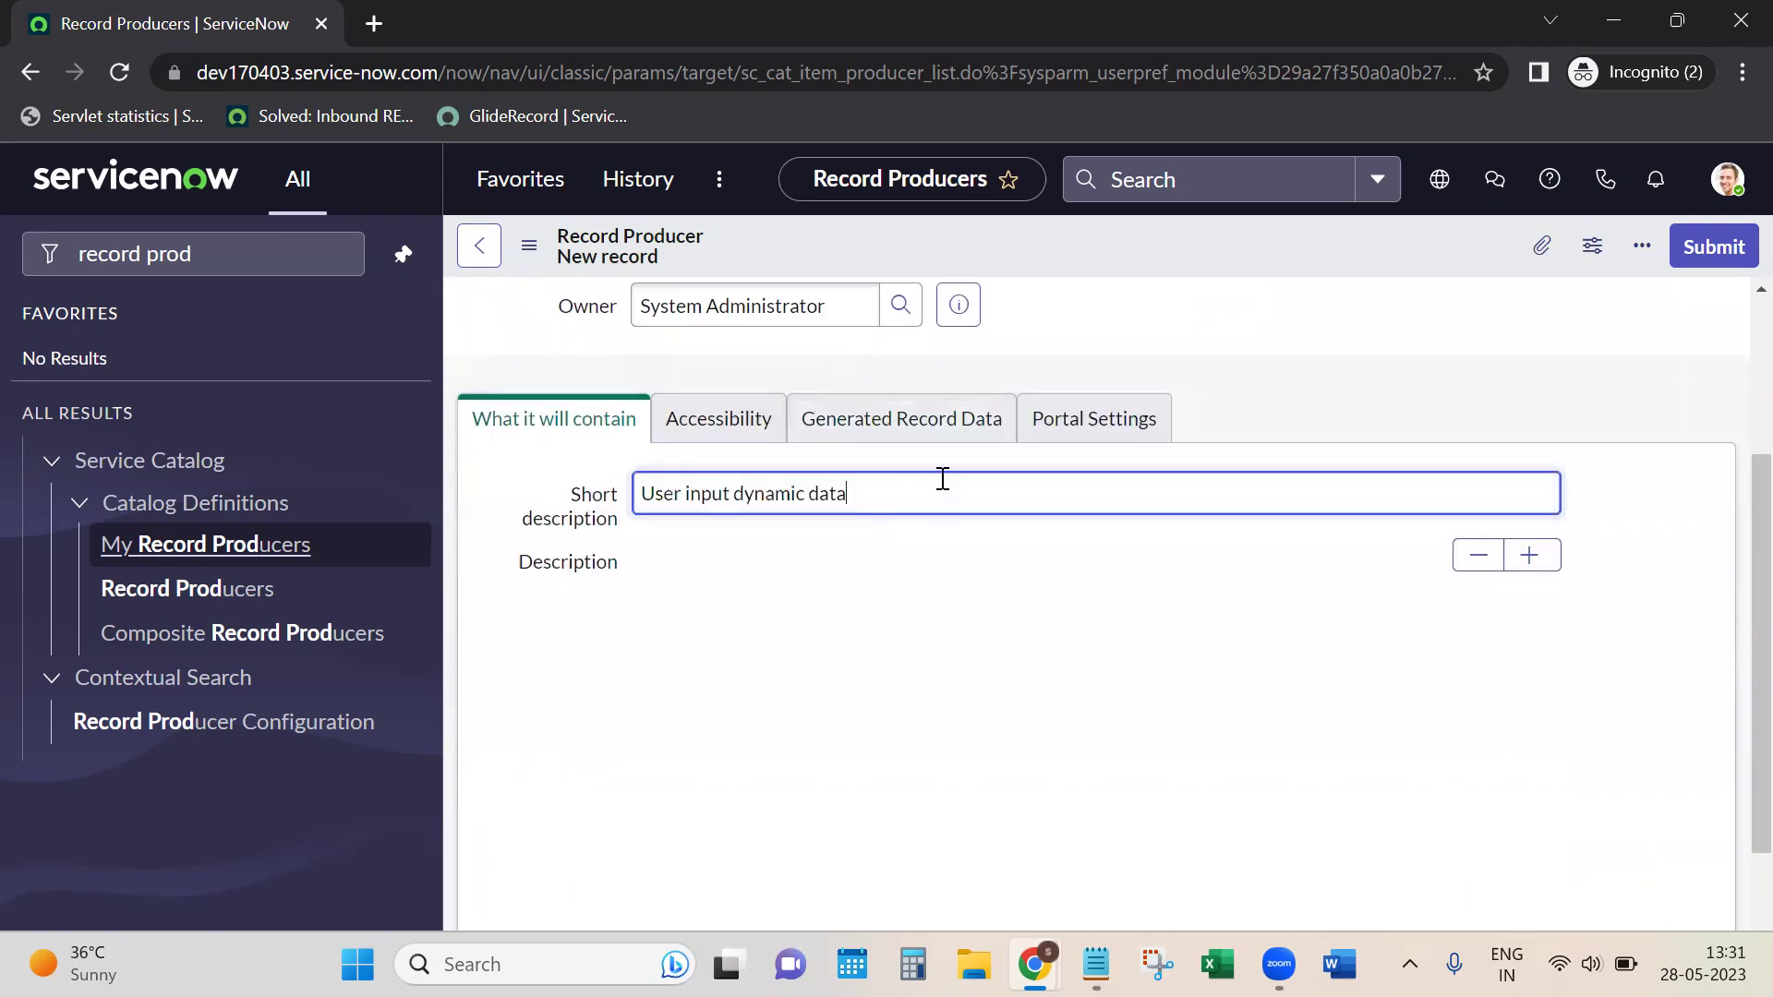
pyautogui.scroll(-2, 949, 482)
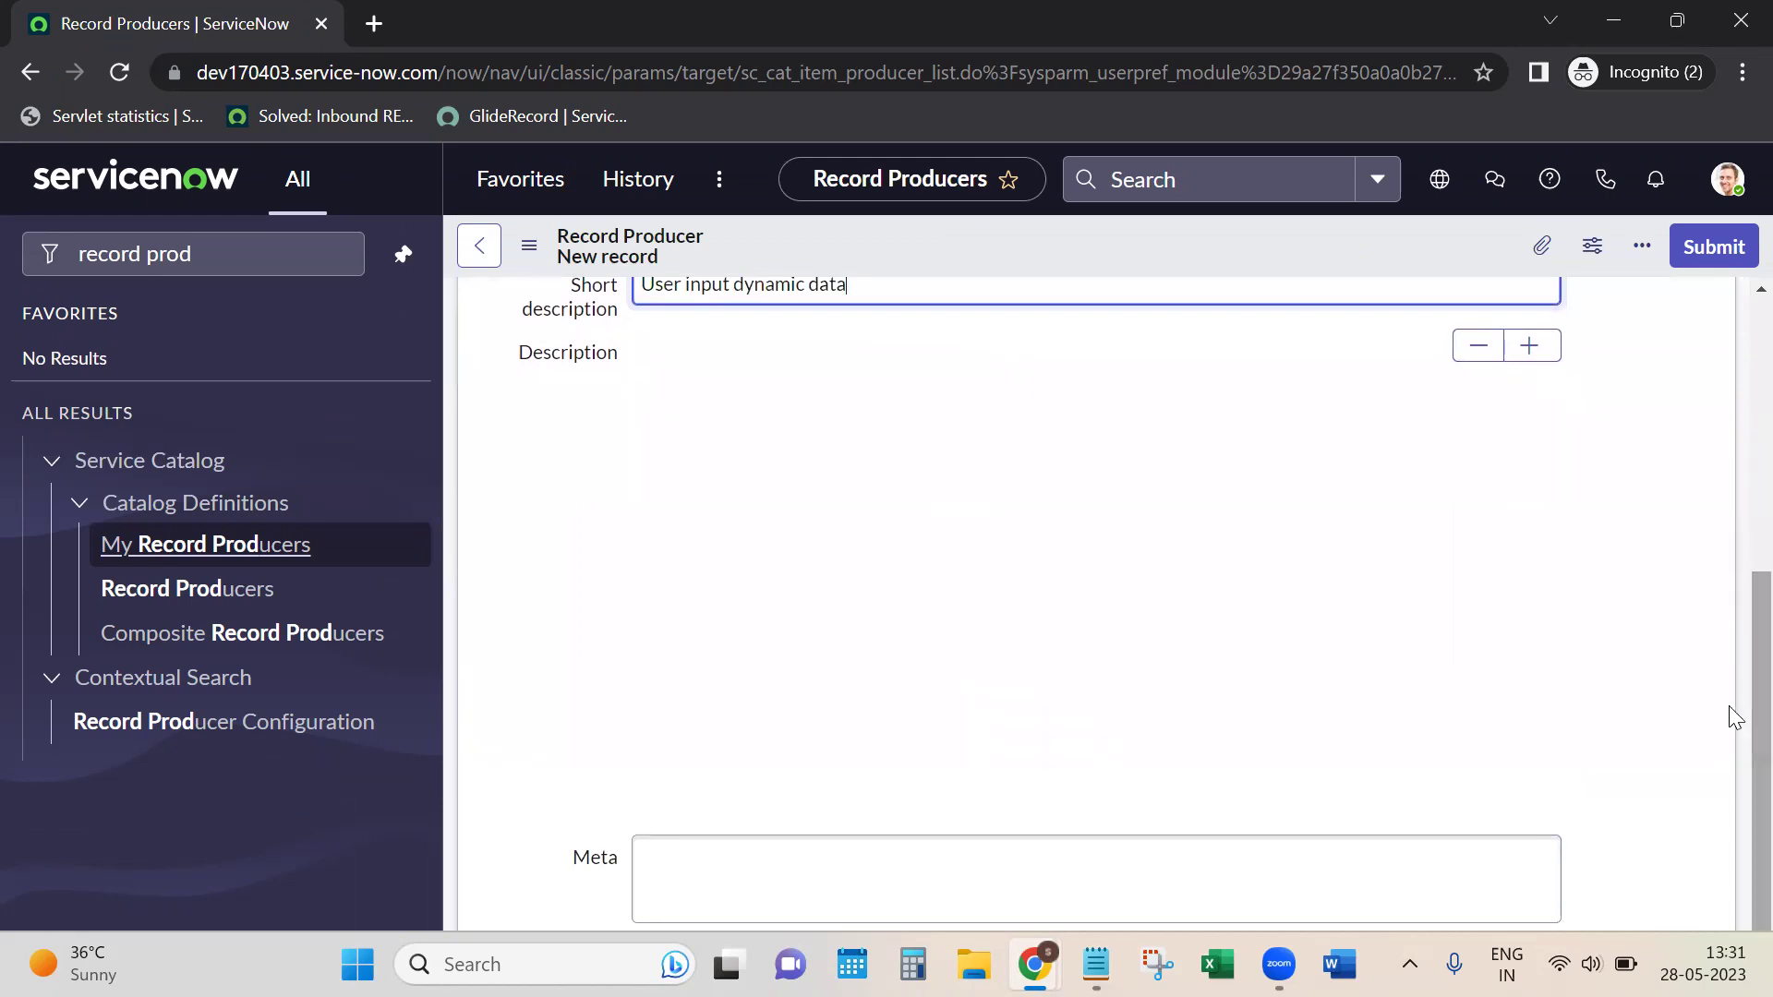
pyautogui.scroll(5, 919, 403)
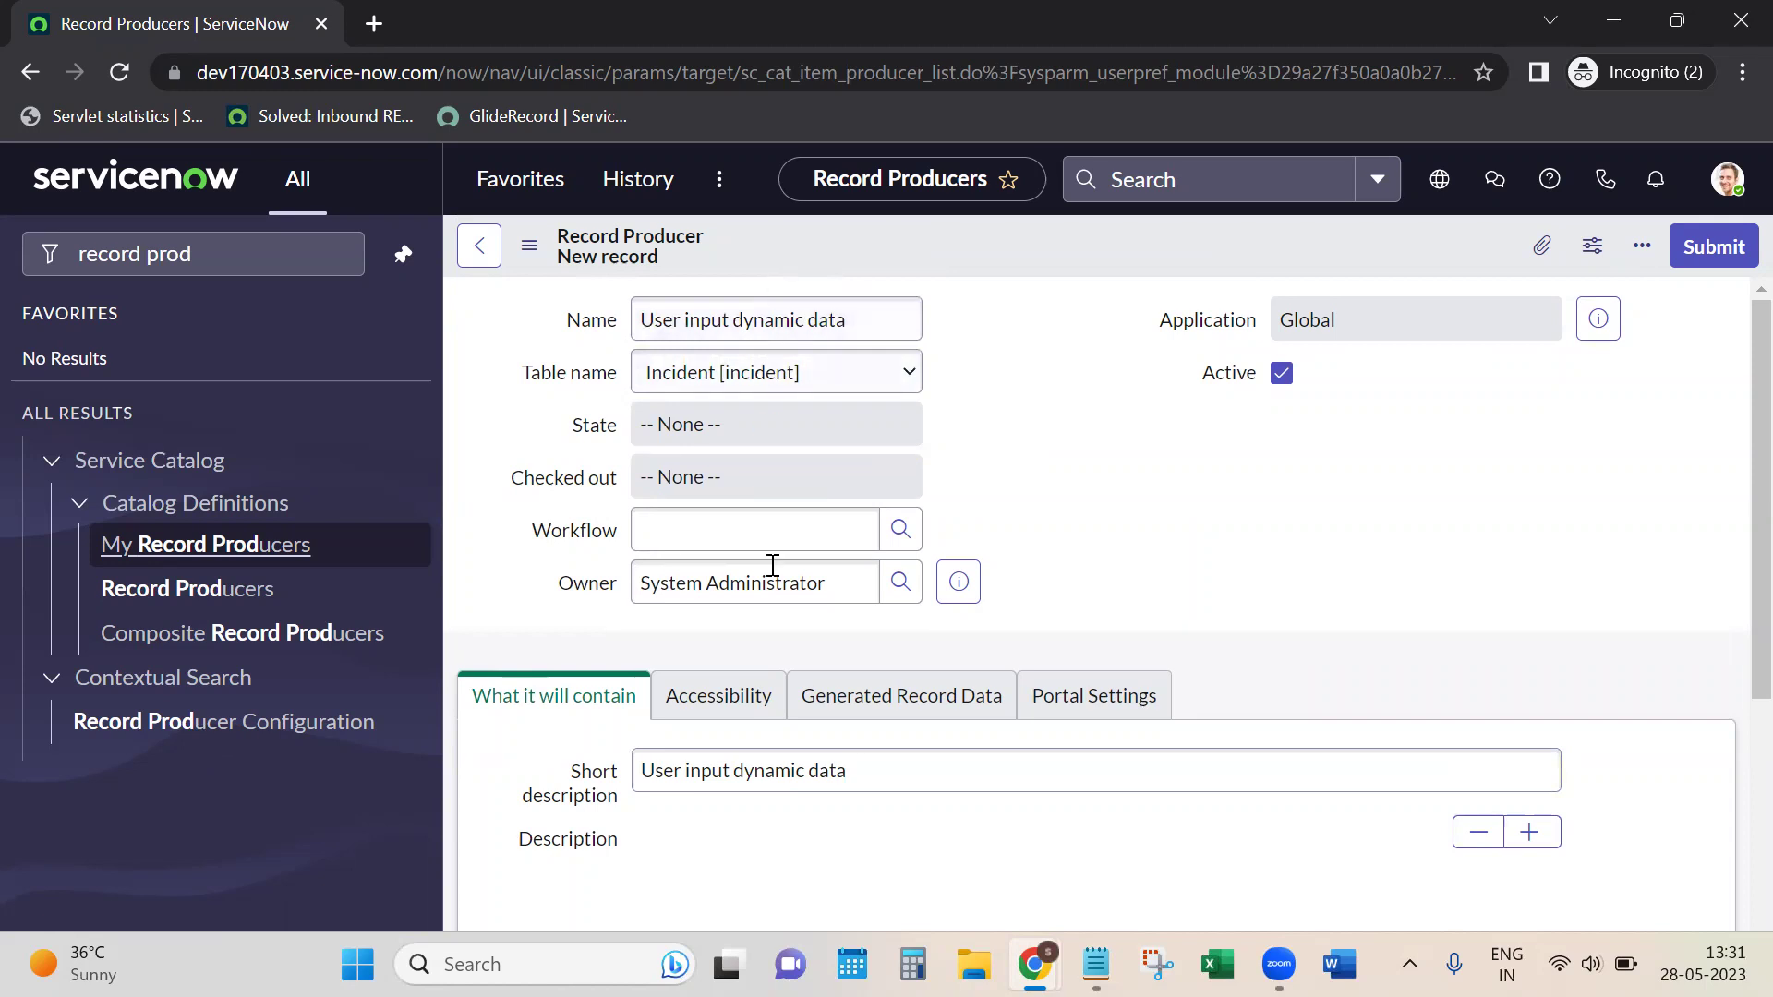
# Step: Switch to the Notepad notes and add the line "current - refers to the new record that is getting created"
pyautogui.click(1096, 963)
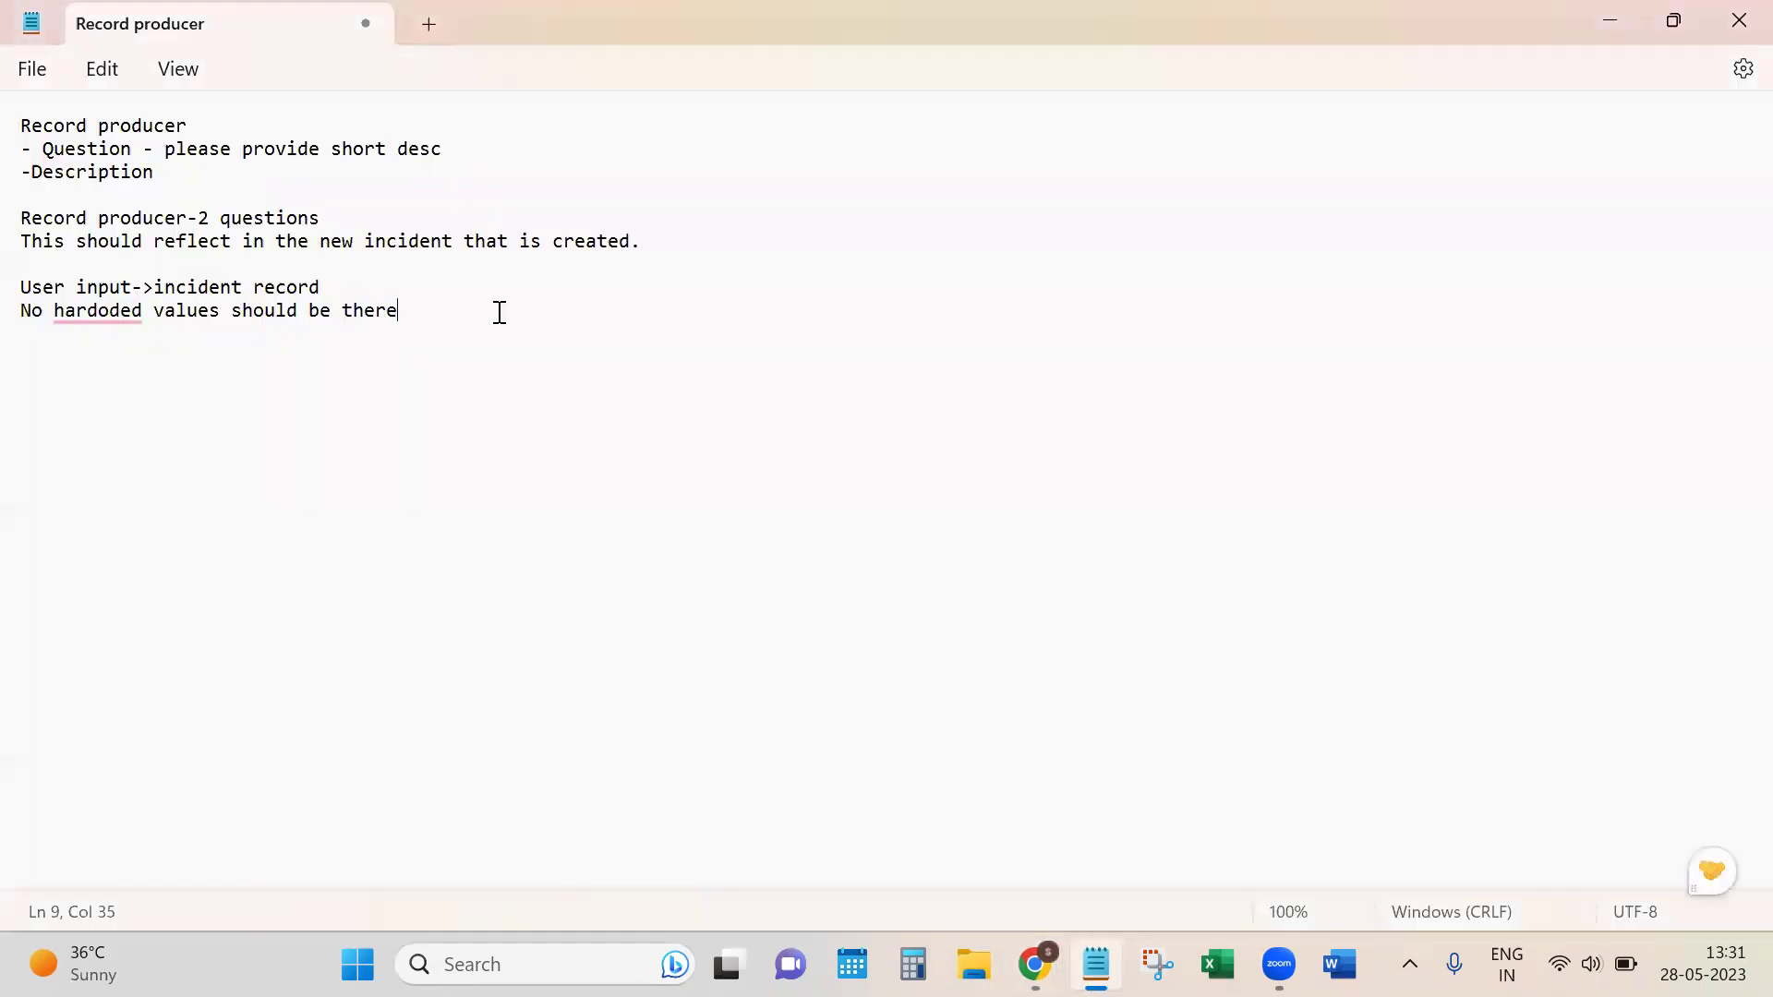
pyautogui.press('Return')
pyautogui.press('Return')
pyautogui.write('current -')
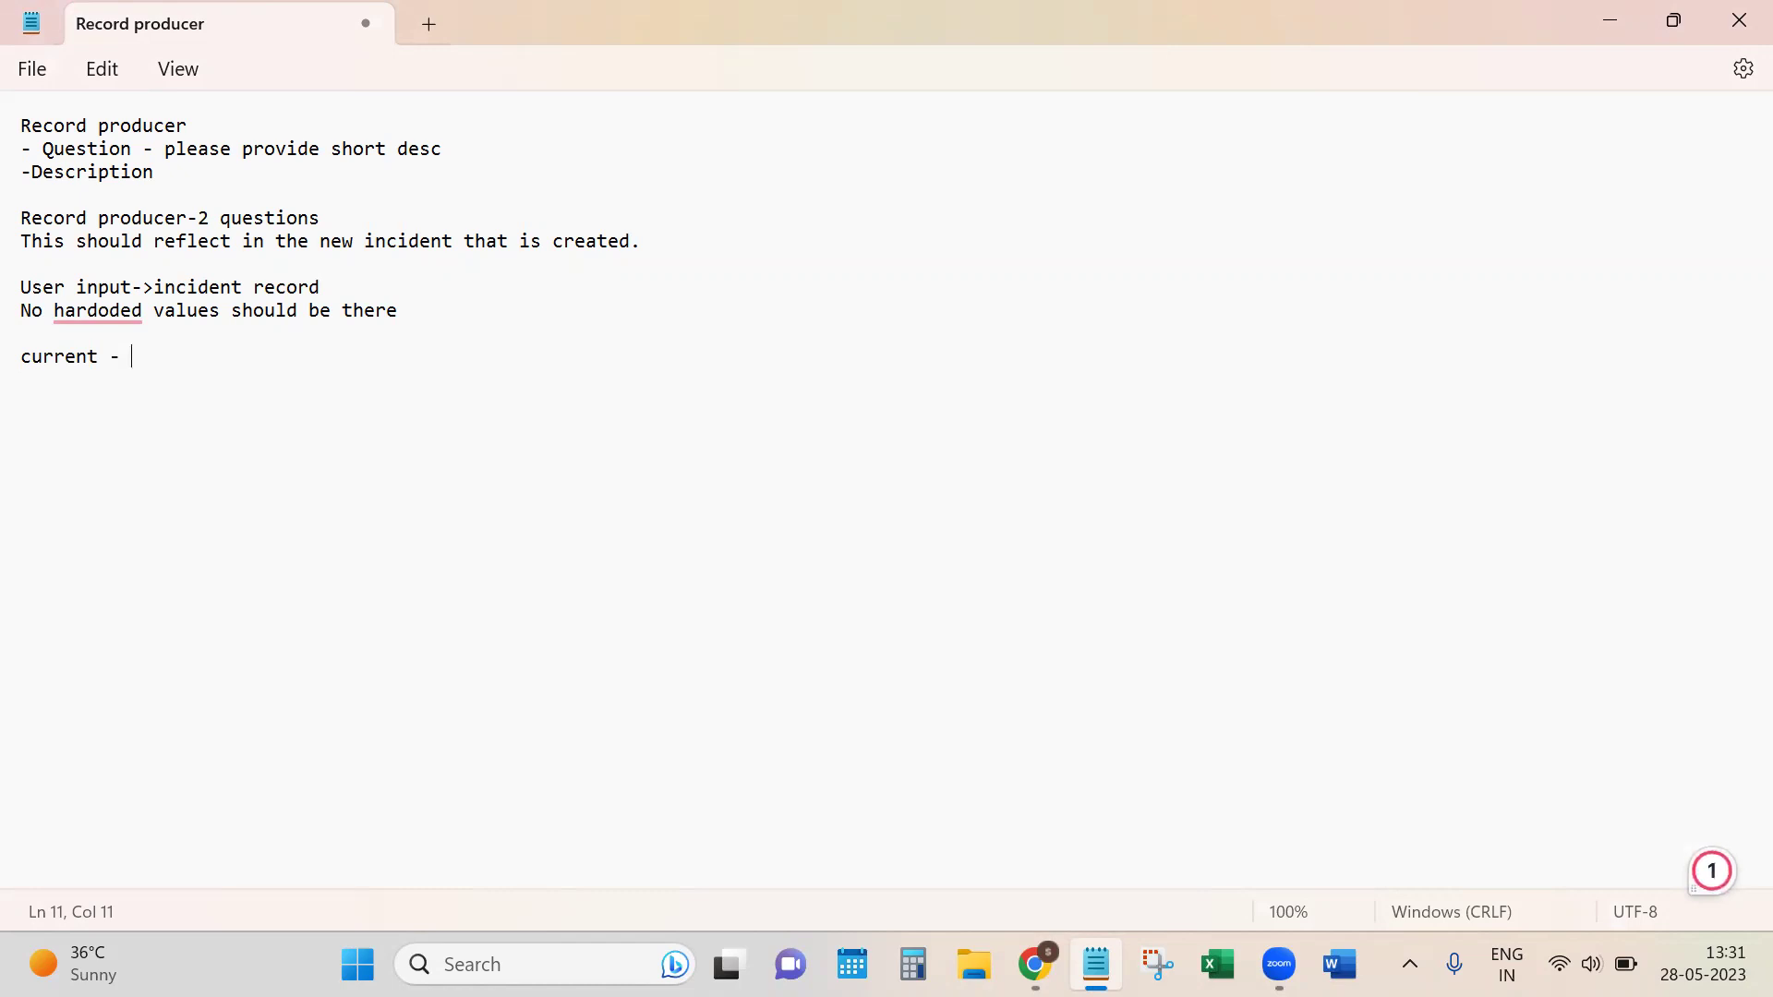
pyautogui.write(' refers to the new record that is getting cre')
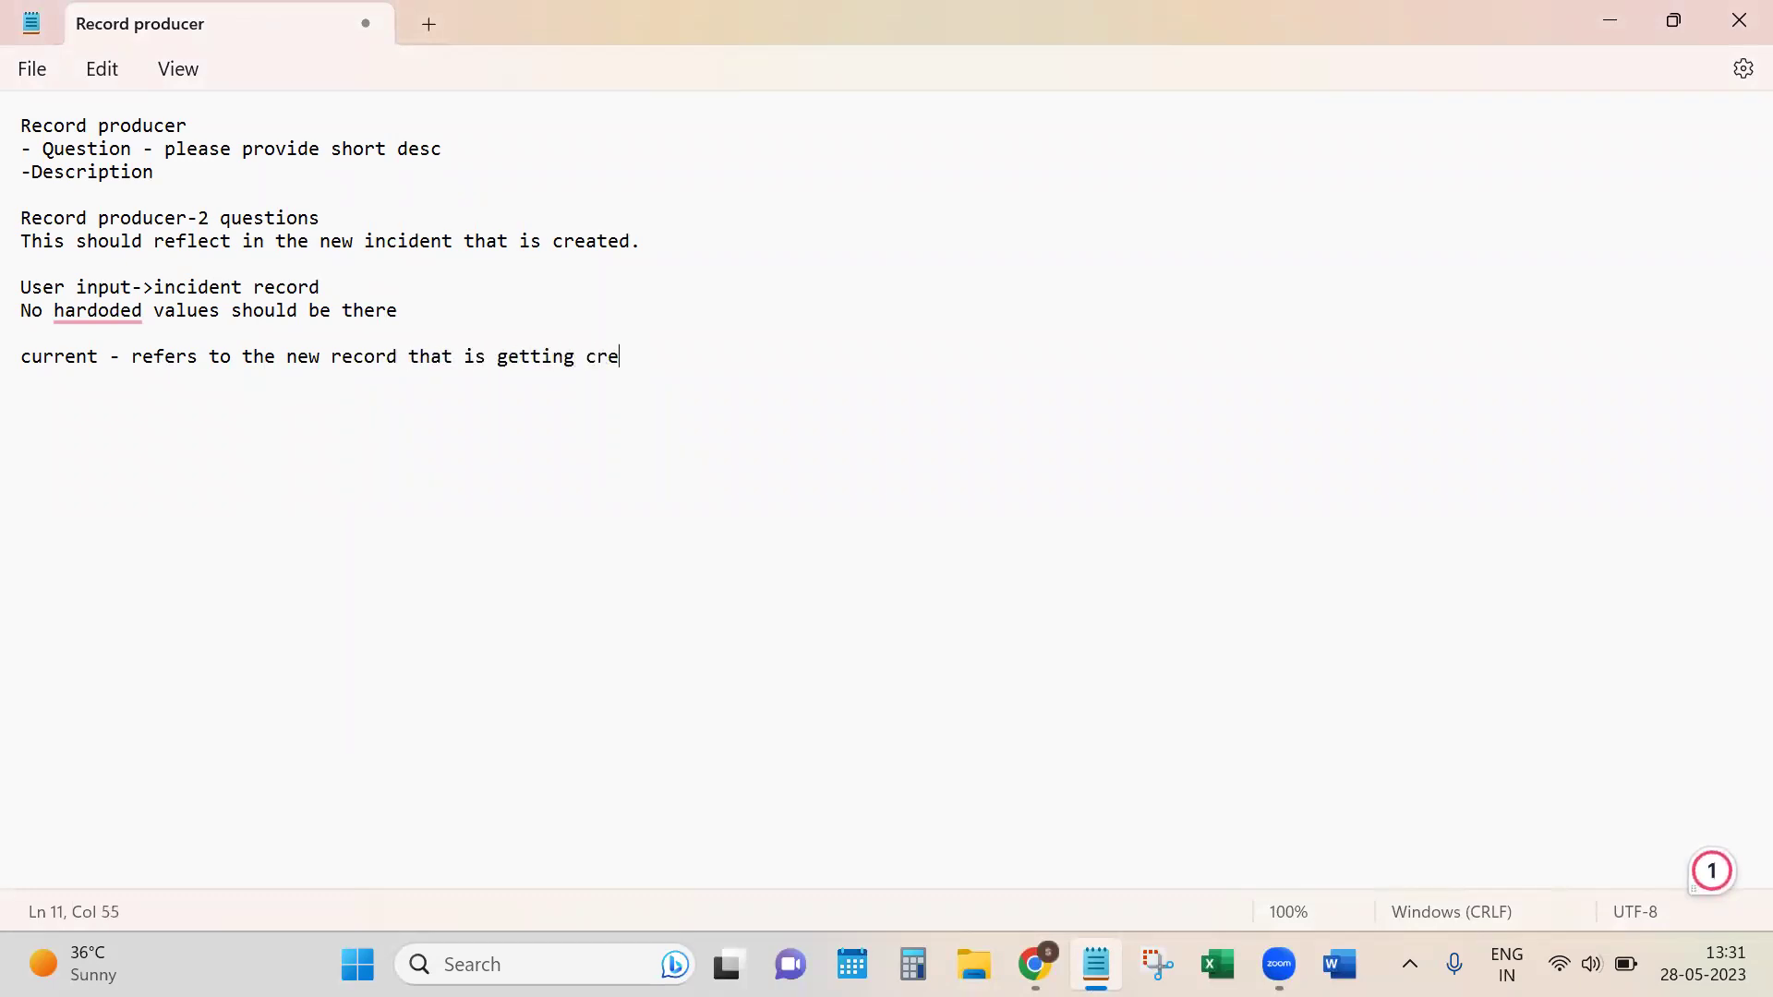
pyautogui.write('ated')
# Step: Add the line "producer - refers to the user inpt data" below the note on current
pyautogui.press('Return')
pyautogui.write('producer - refers to')
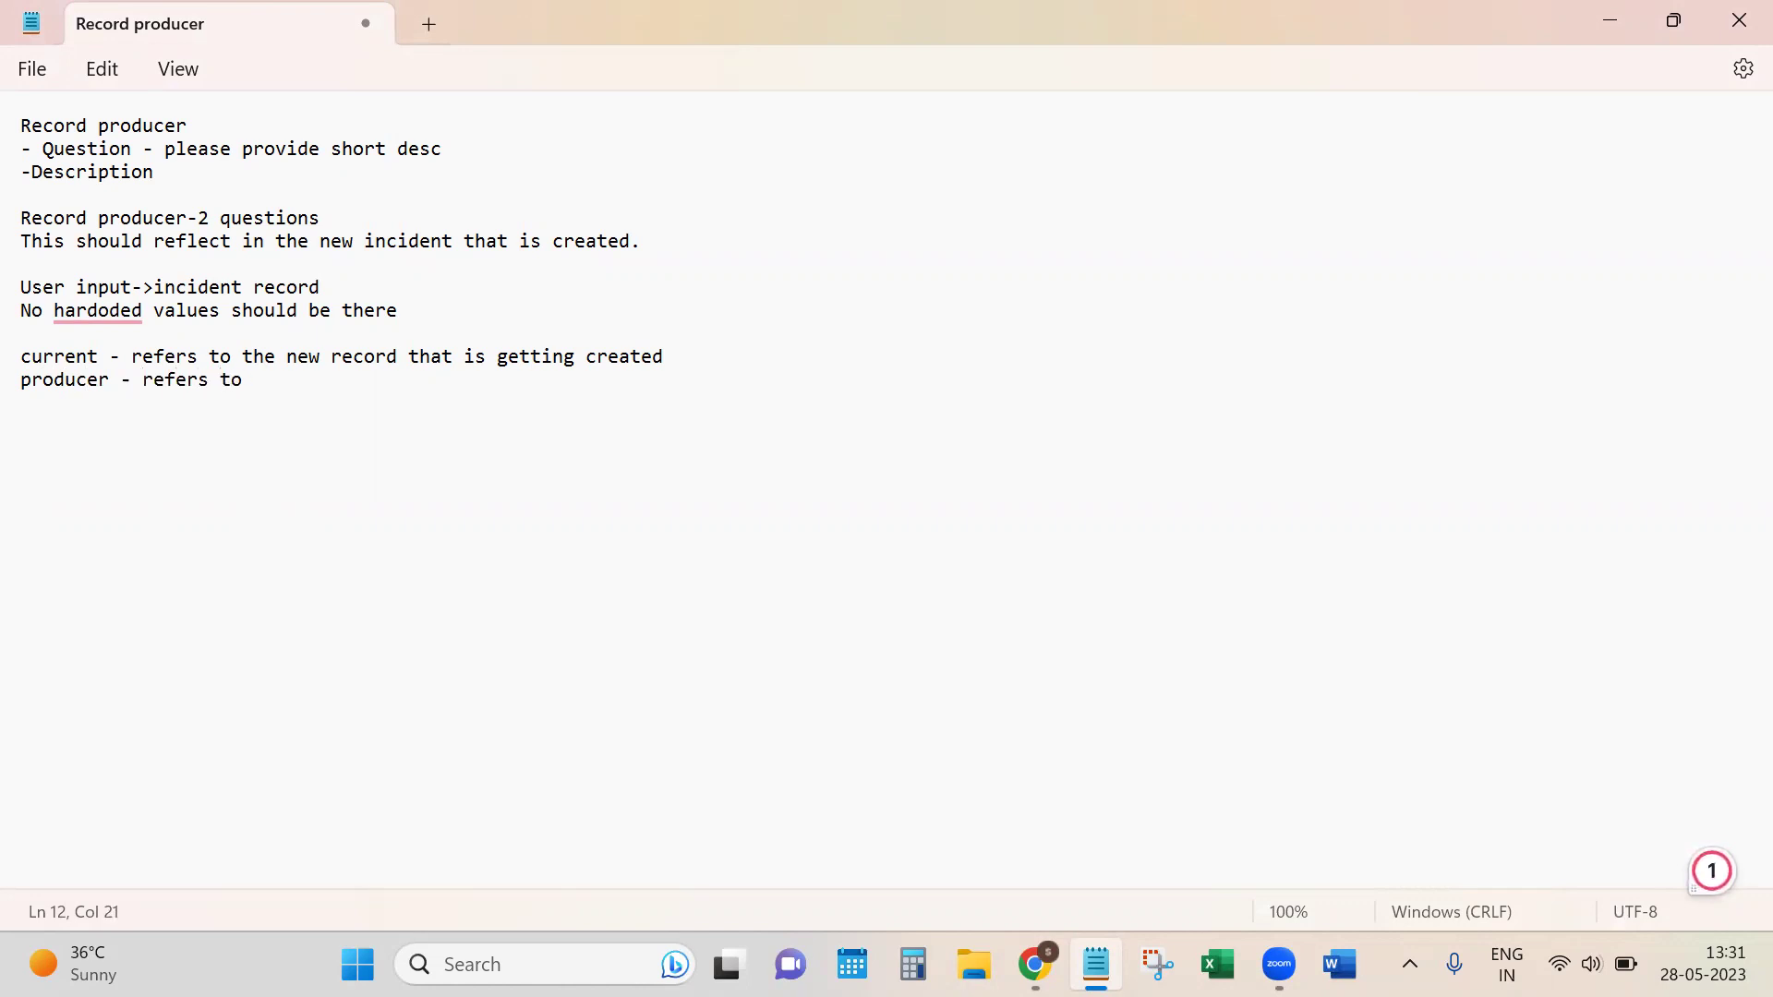
pyautogui.write(' the user inp')
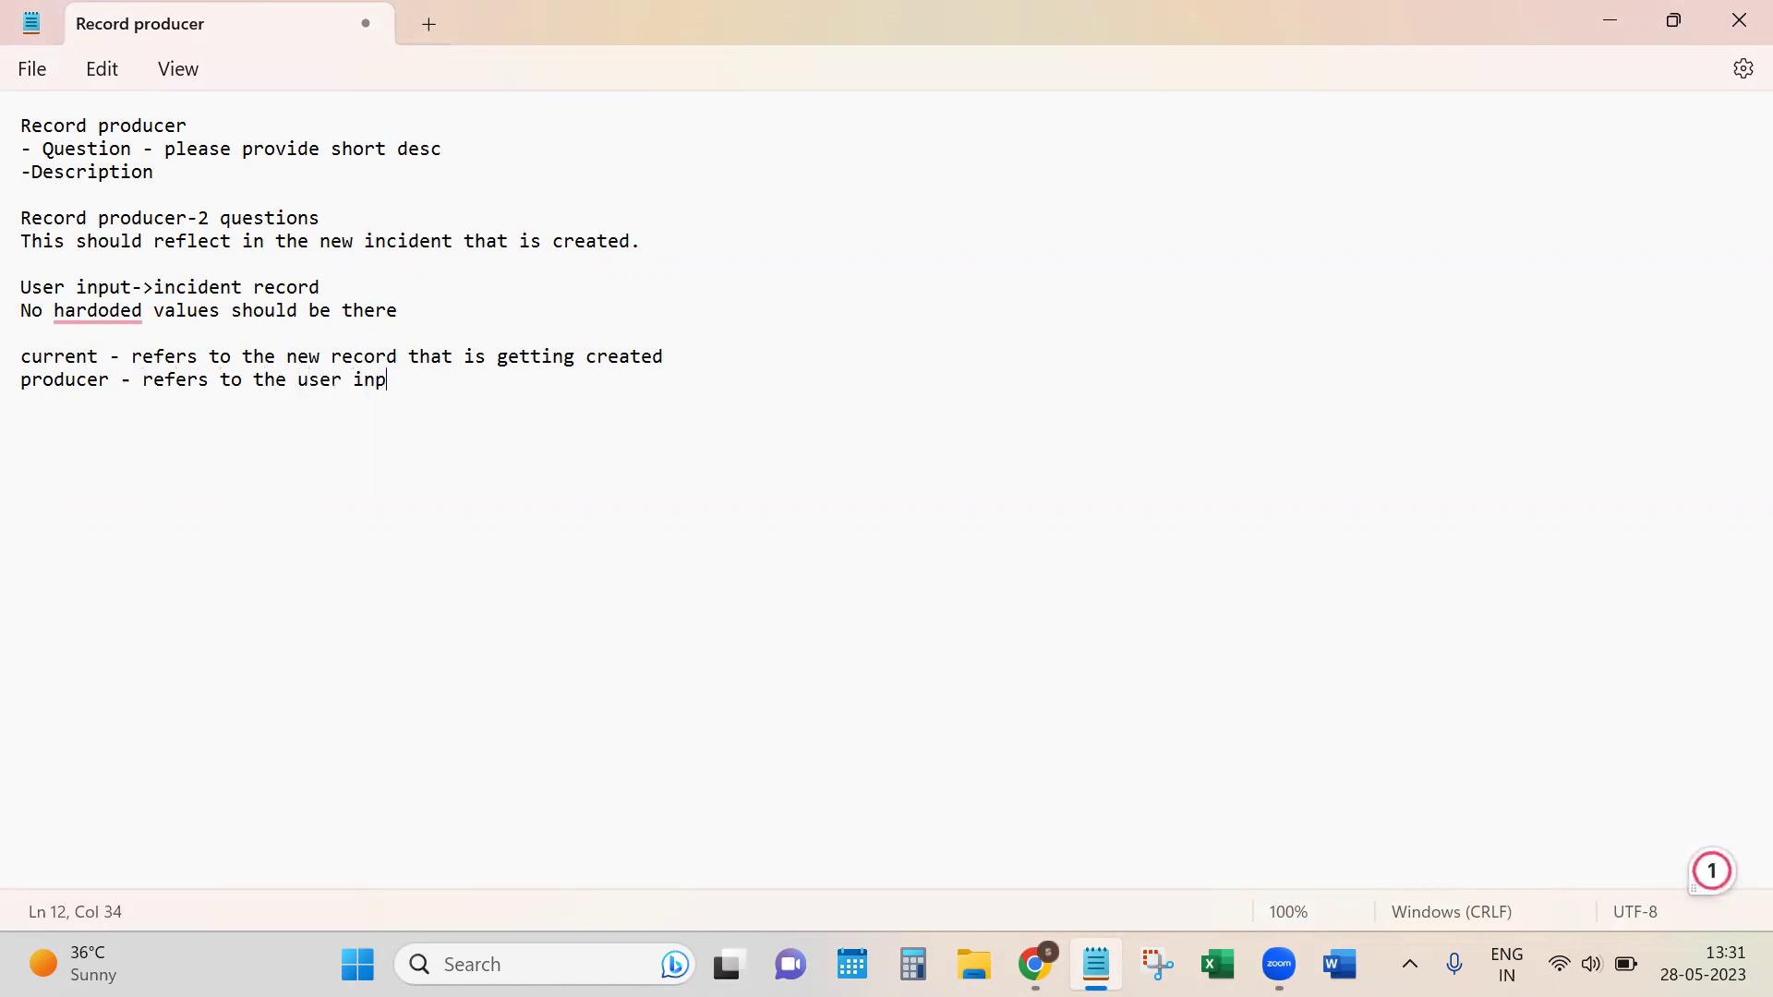
pyautogui.write('t data')
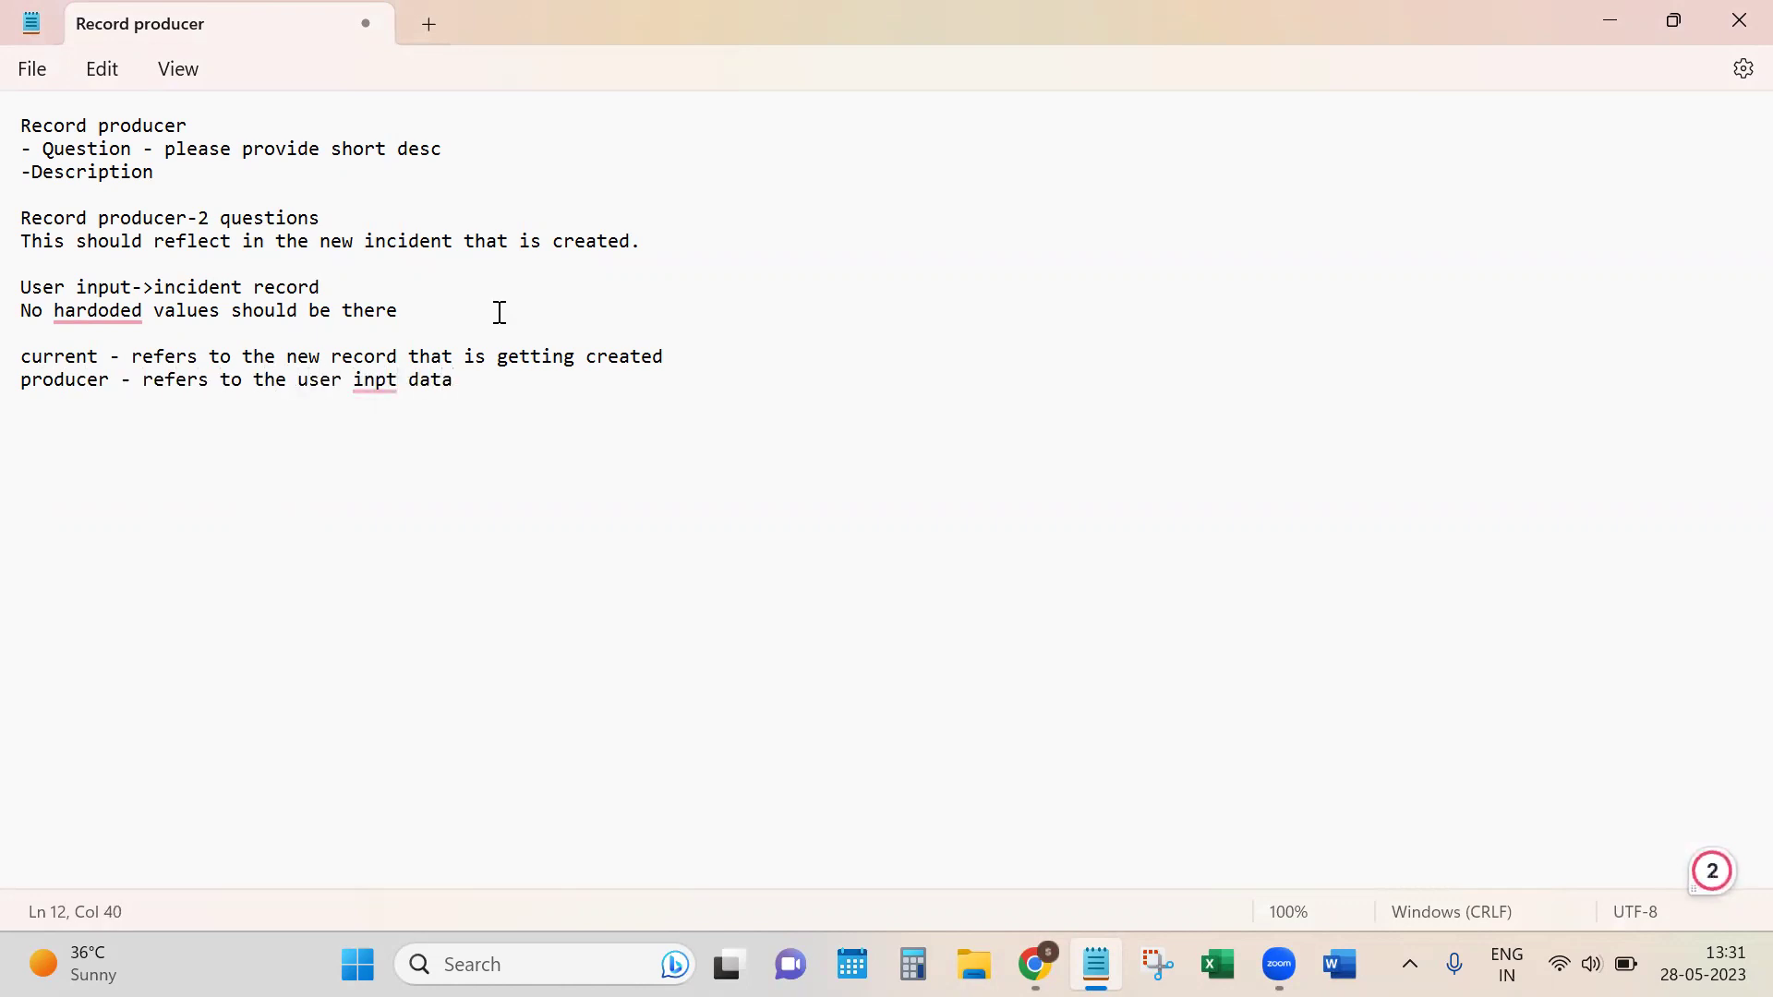
# Step: Switch back to ServiceNow in Chrome, review the record producer's Script field and save the new record
pyautogui.hotkey('alt', 'Tab')
pyautogui.scroll(-10, 1056, 621)
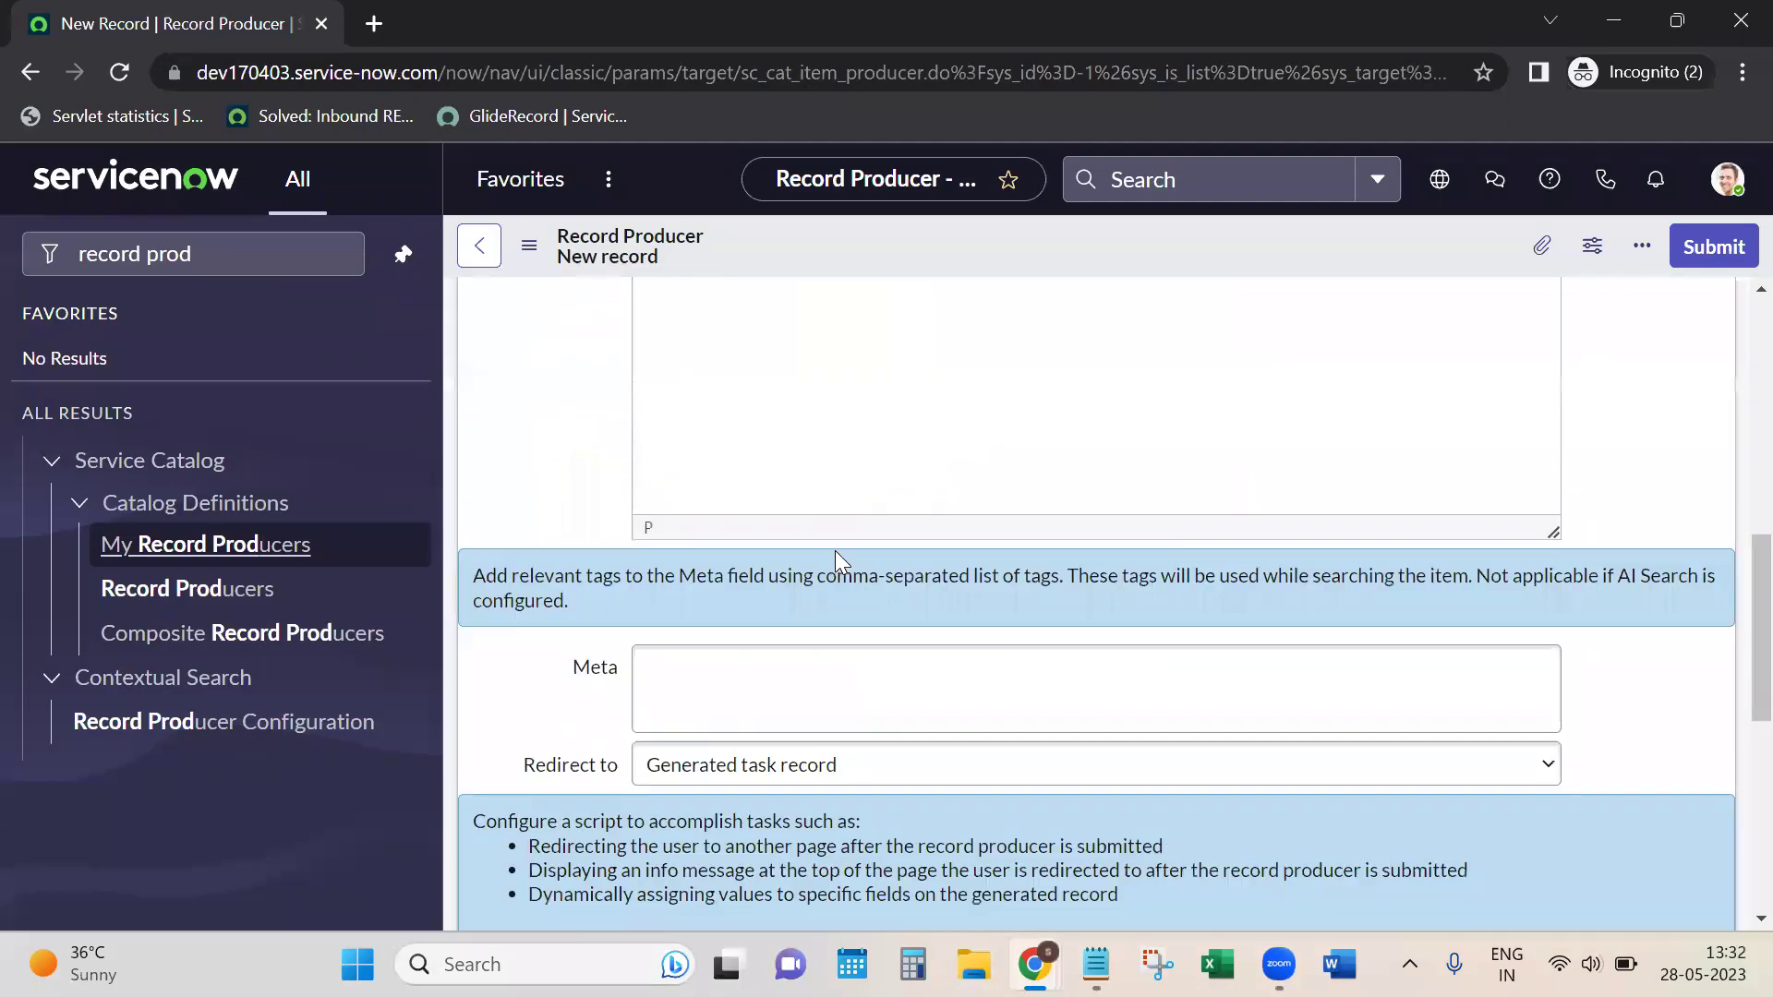
pyautogui.scroll(-5, 837, 563)
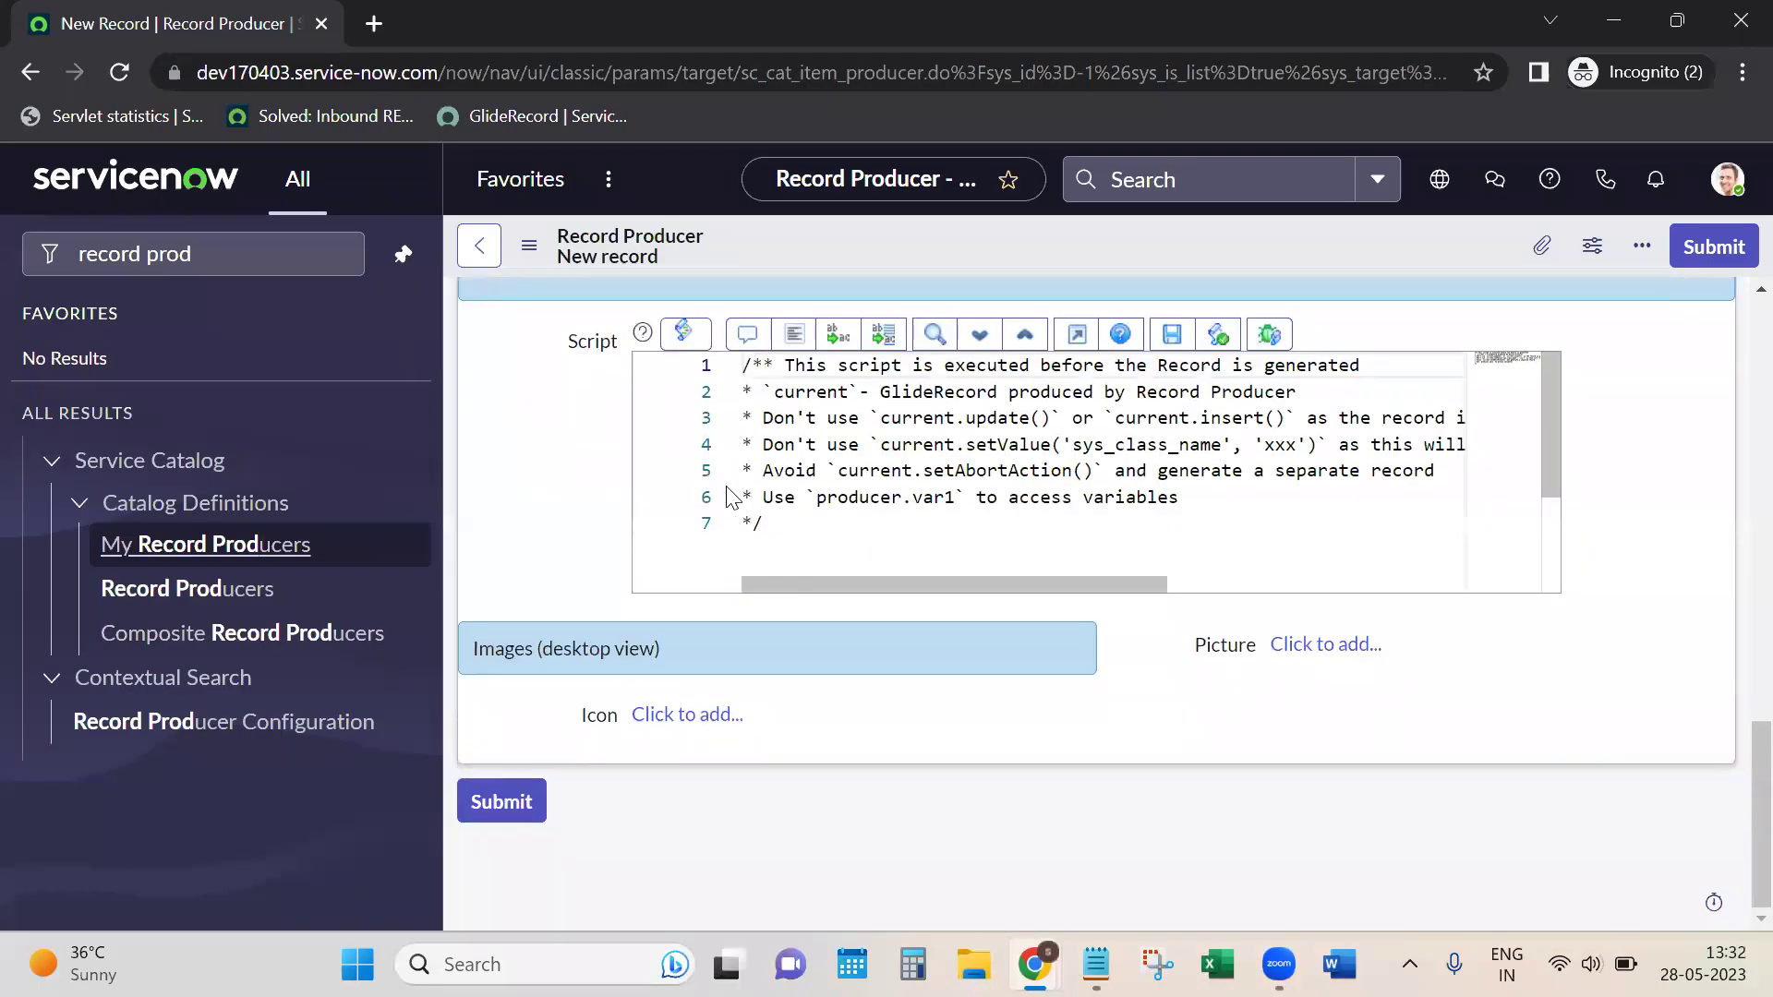
pyautogui.scroll(15, 1239, 438)
pyautogui.scroll(-2, 1012, 464)
pyautogui.scroll(-8, 1012, 466)
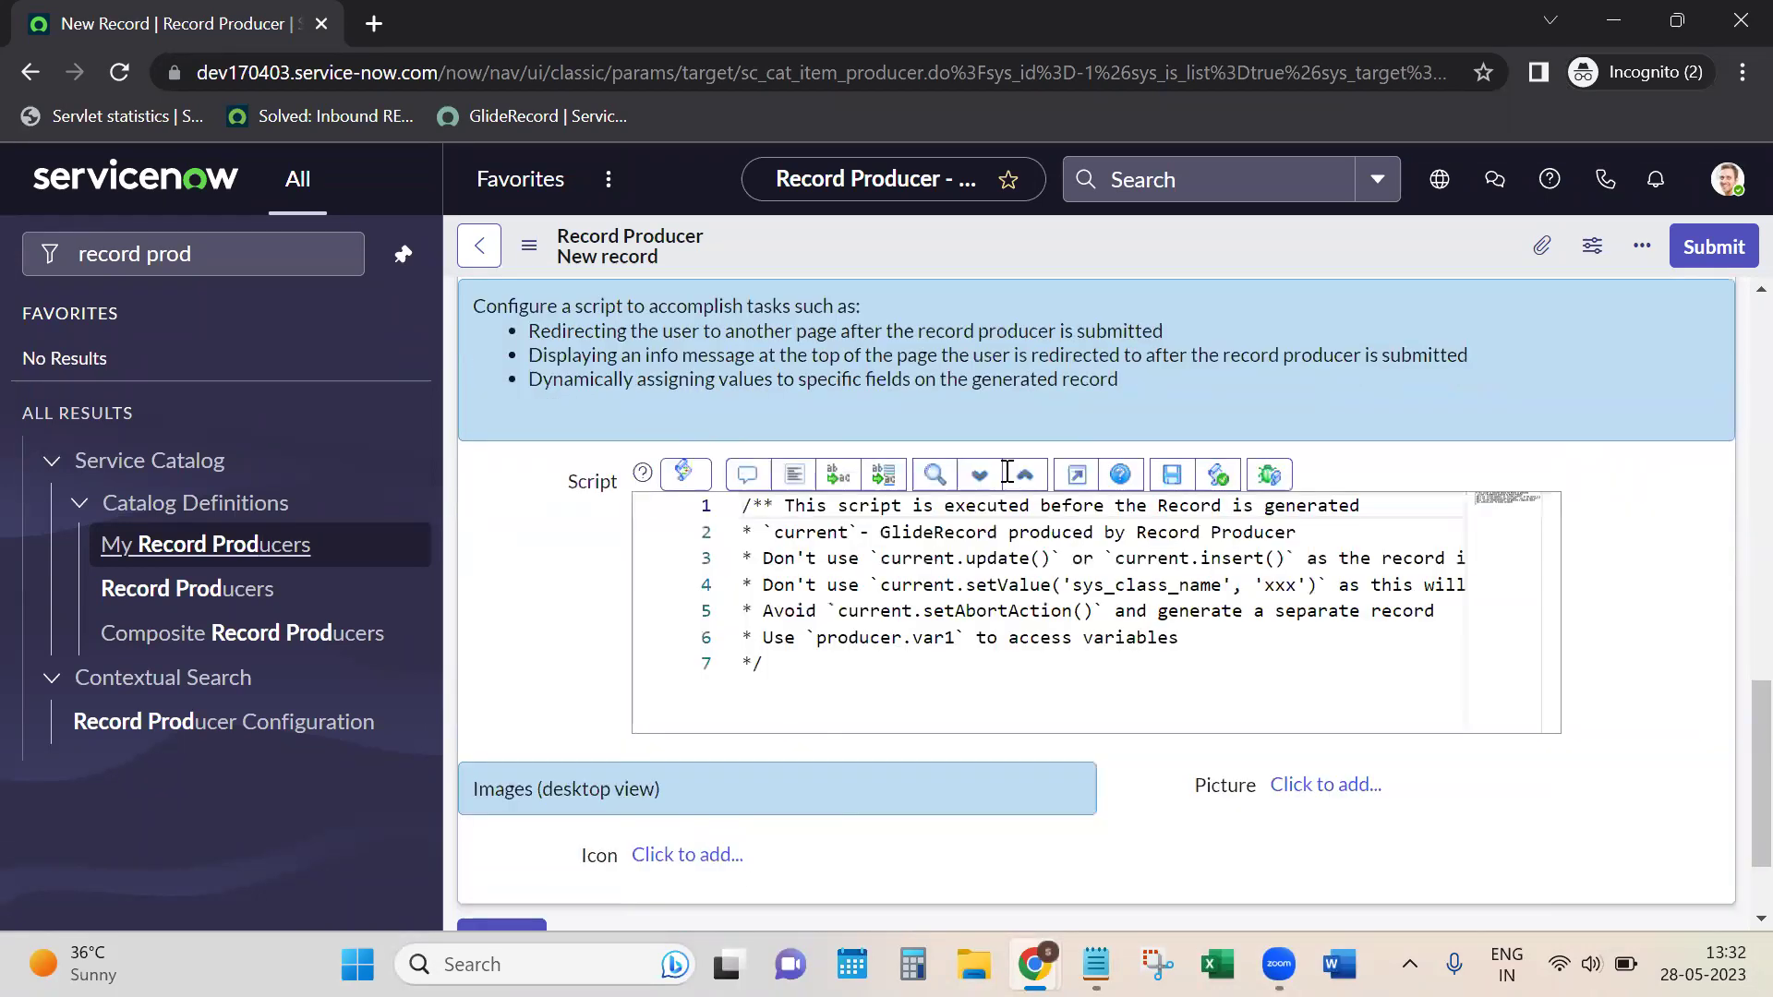
pyautogui.click(759, 635)
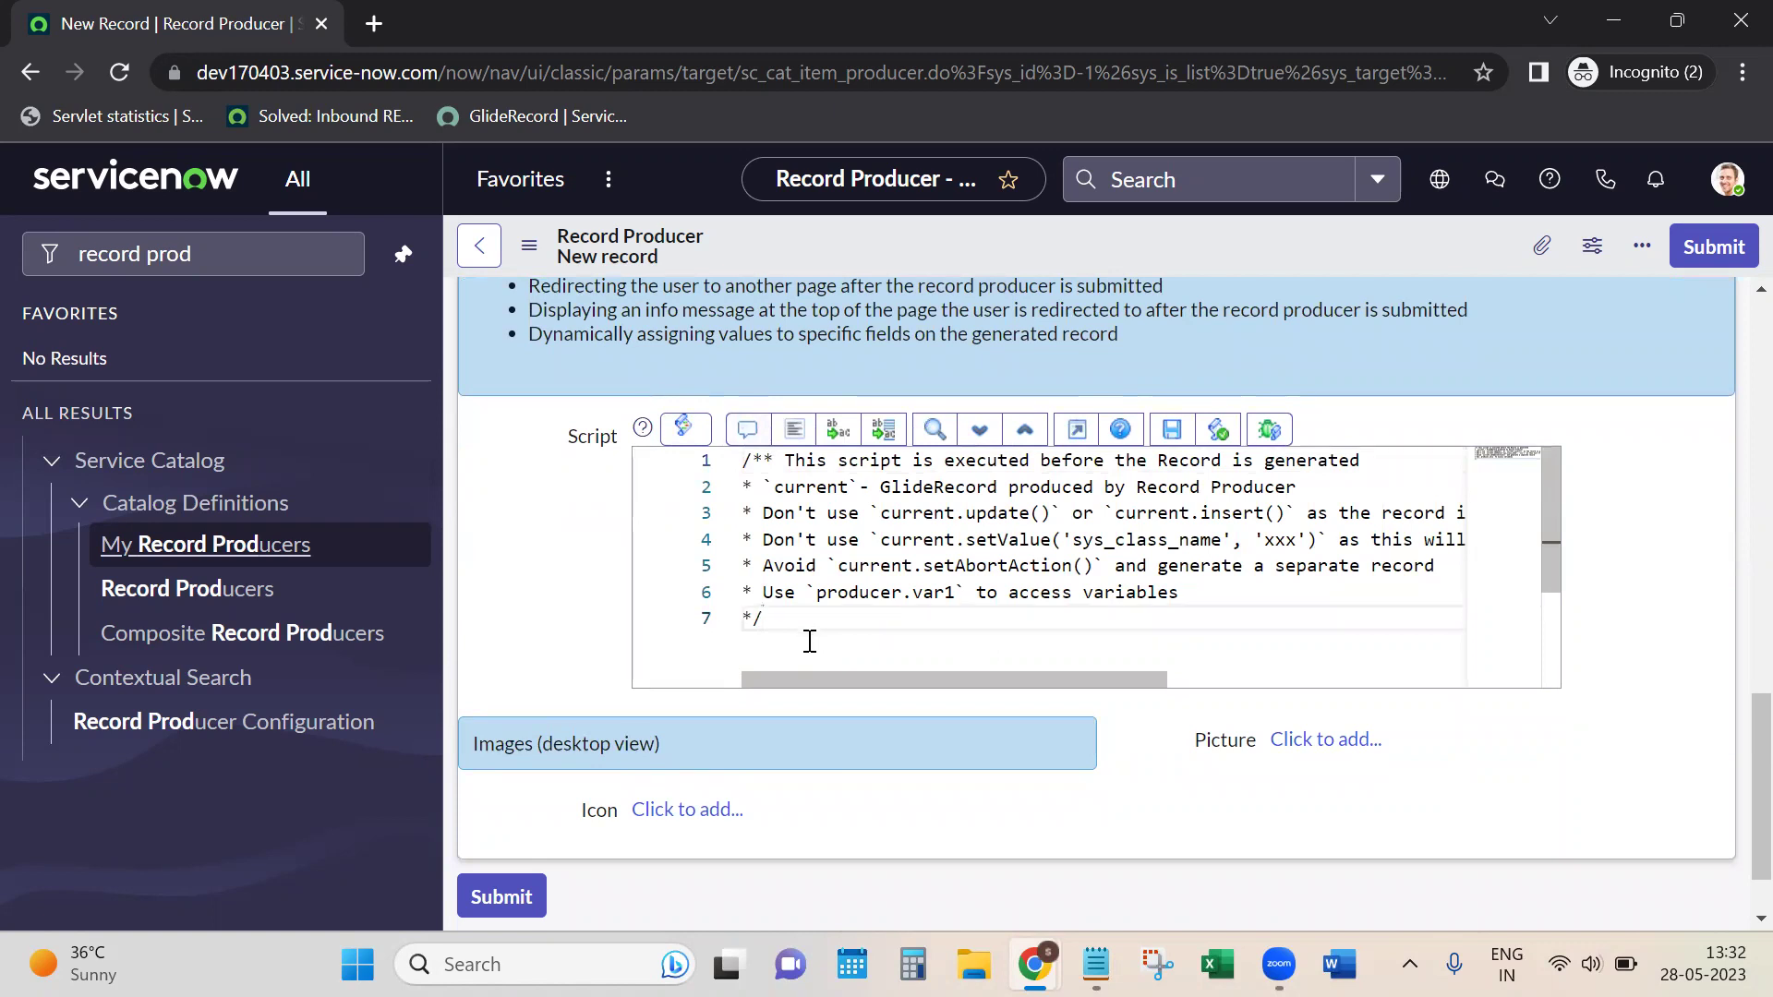
pyautogui.scroll(-2, 809, 641)
pyautogui.scroll(-1, 784, 591)
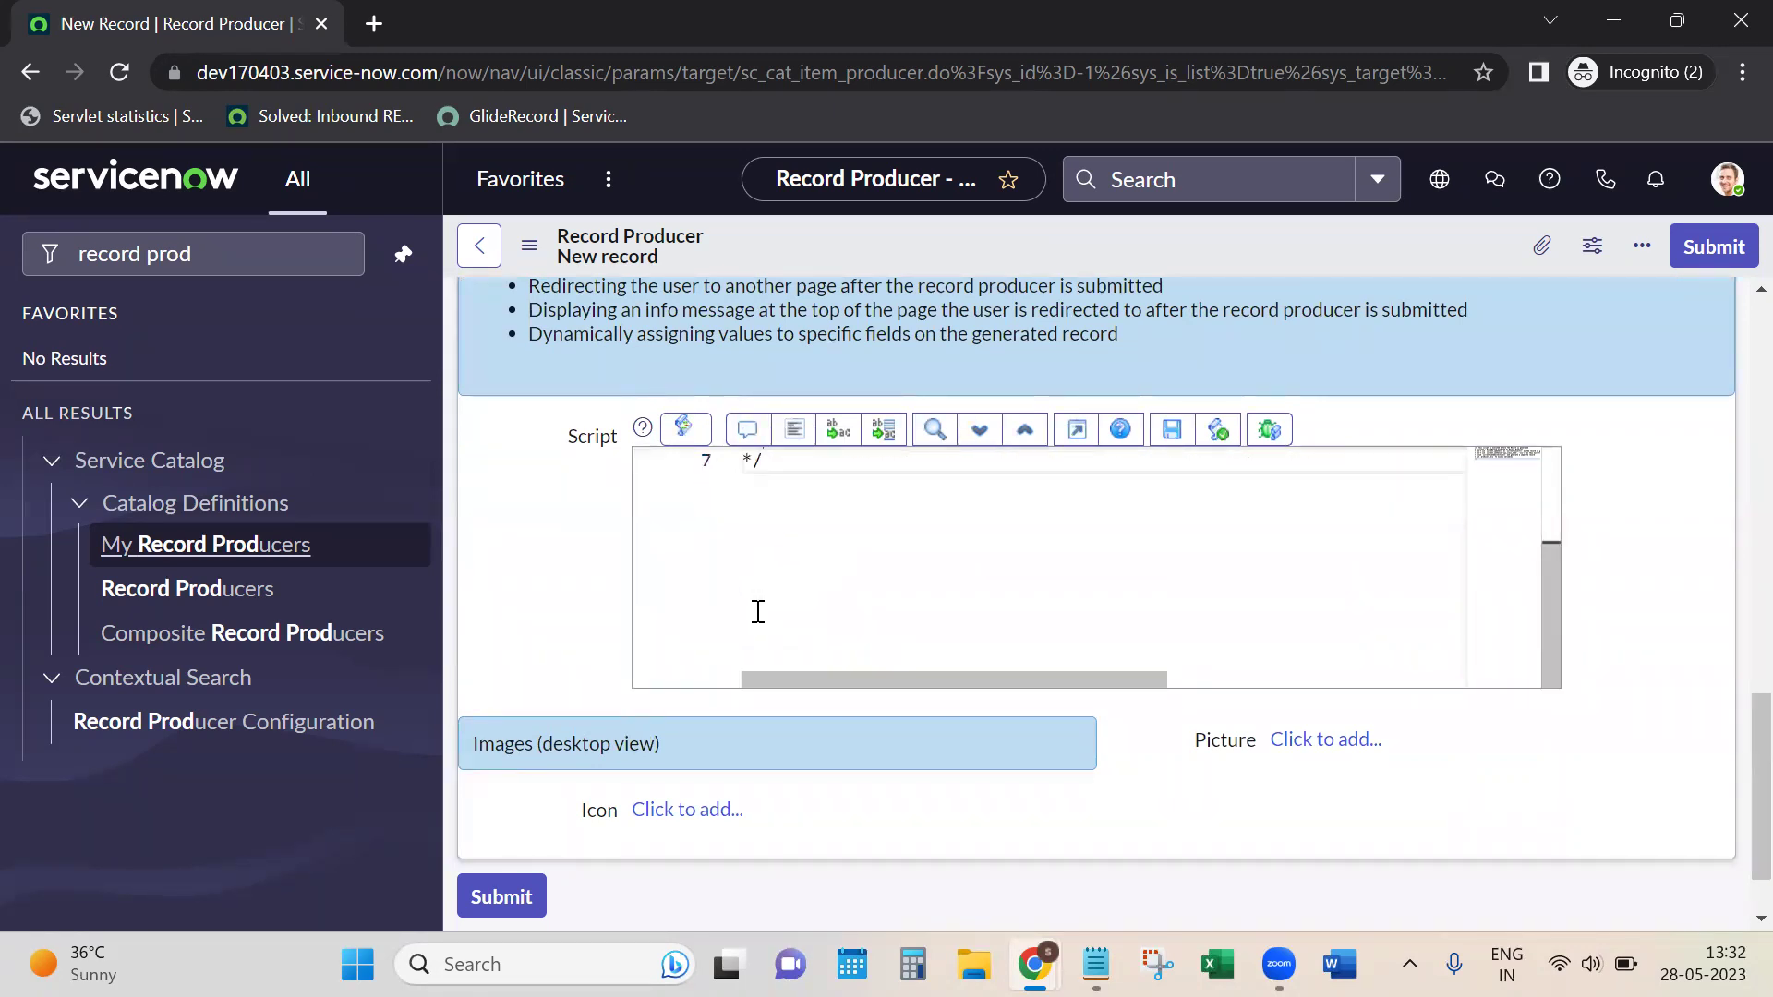
pyautogui.rightClick(805, 232)
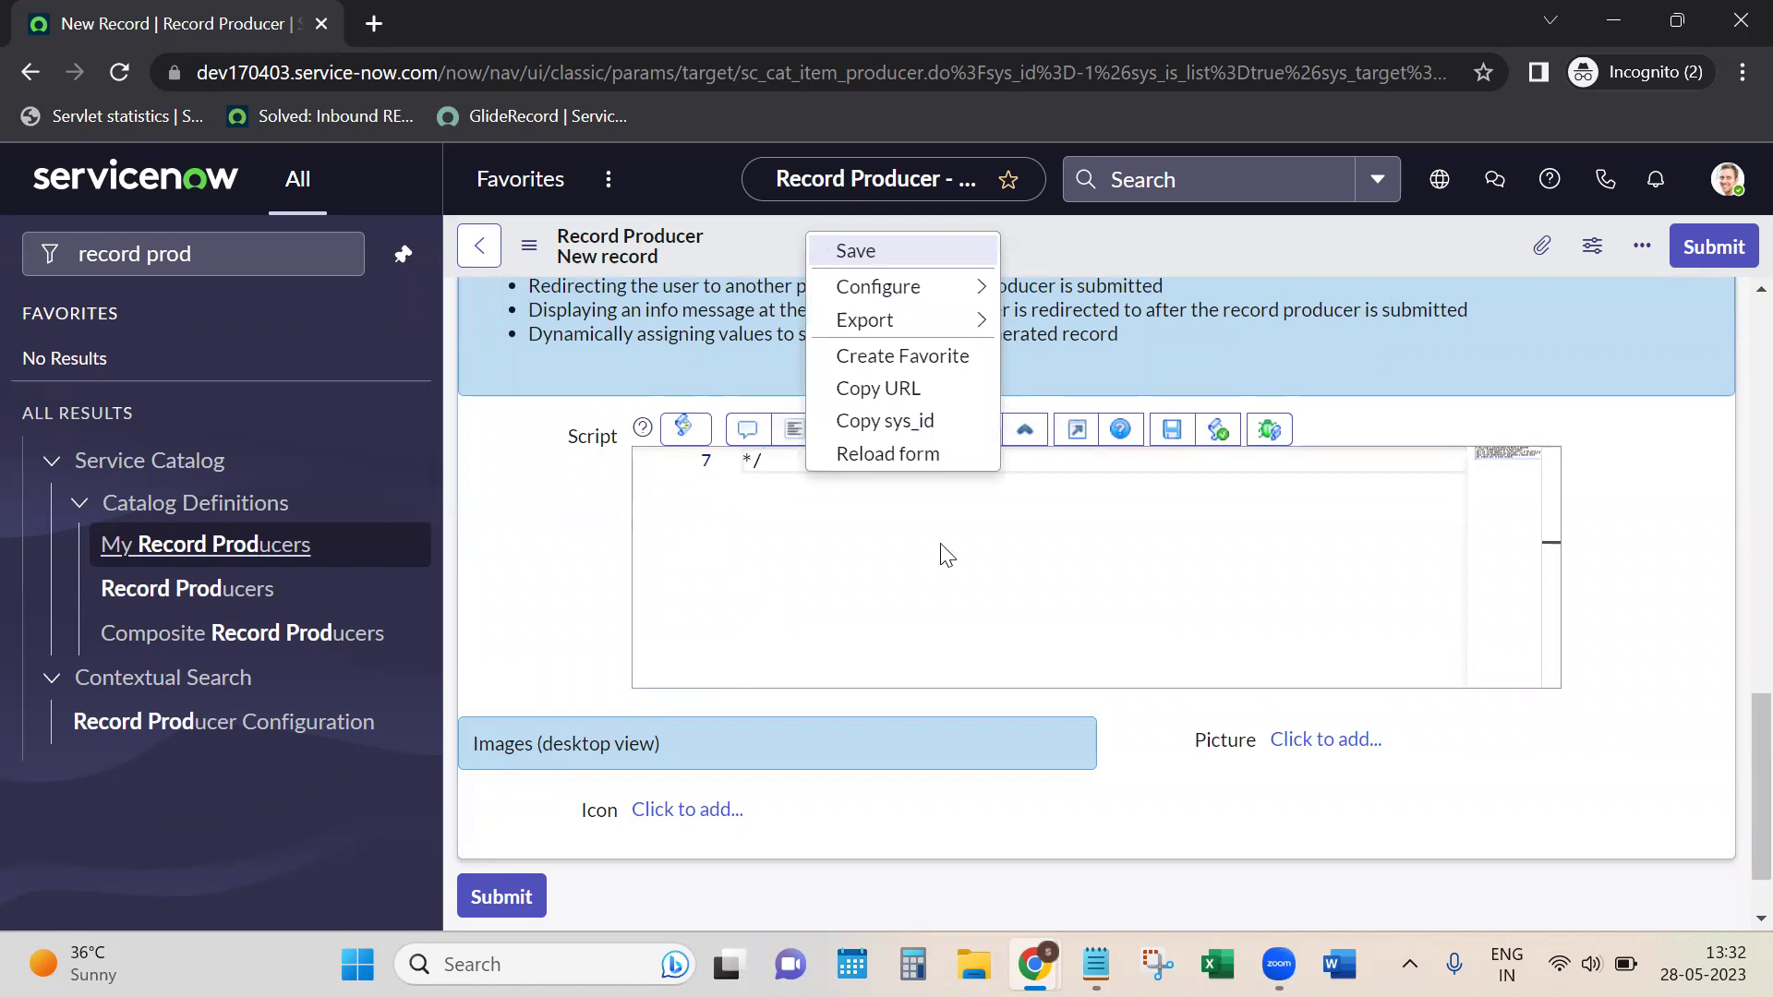
pyautogui.click(914, 453)
# Step: Copy the question text "please provide short desc" from the Notepad notes and return to ServiceNow
pyautogui.click(1096, 964)
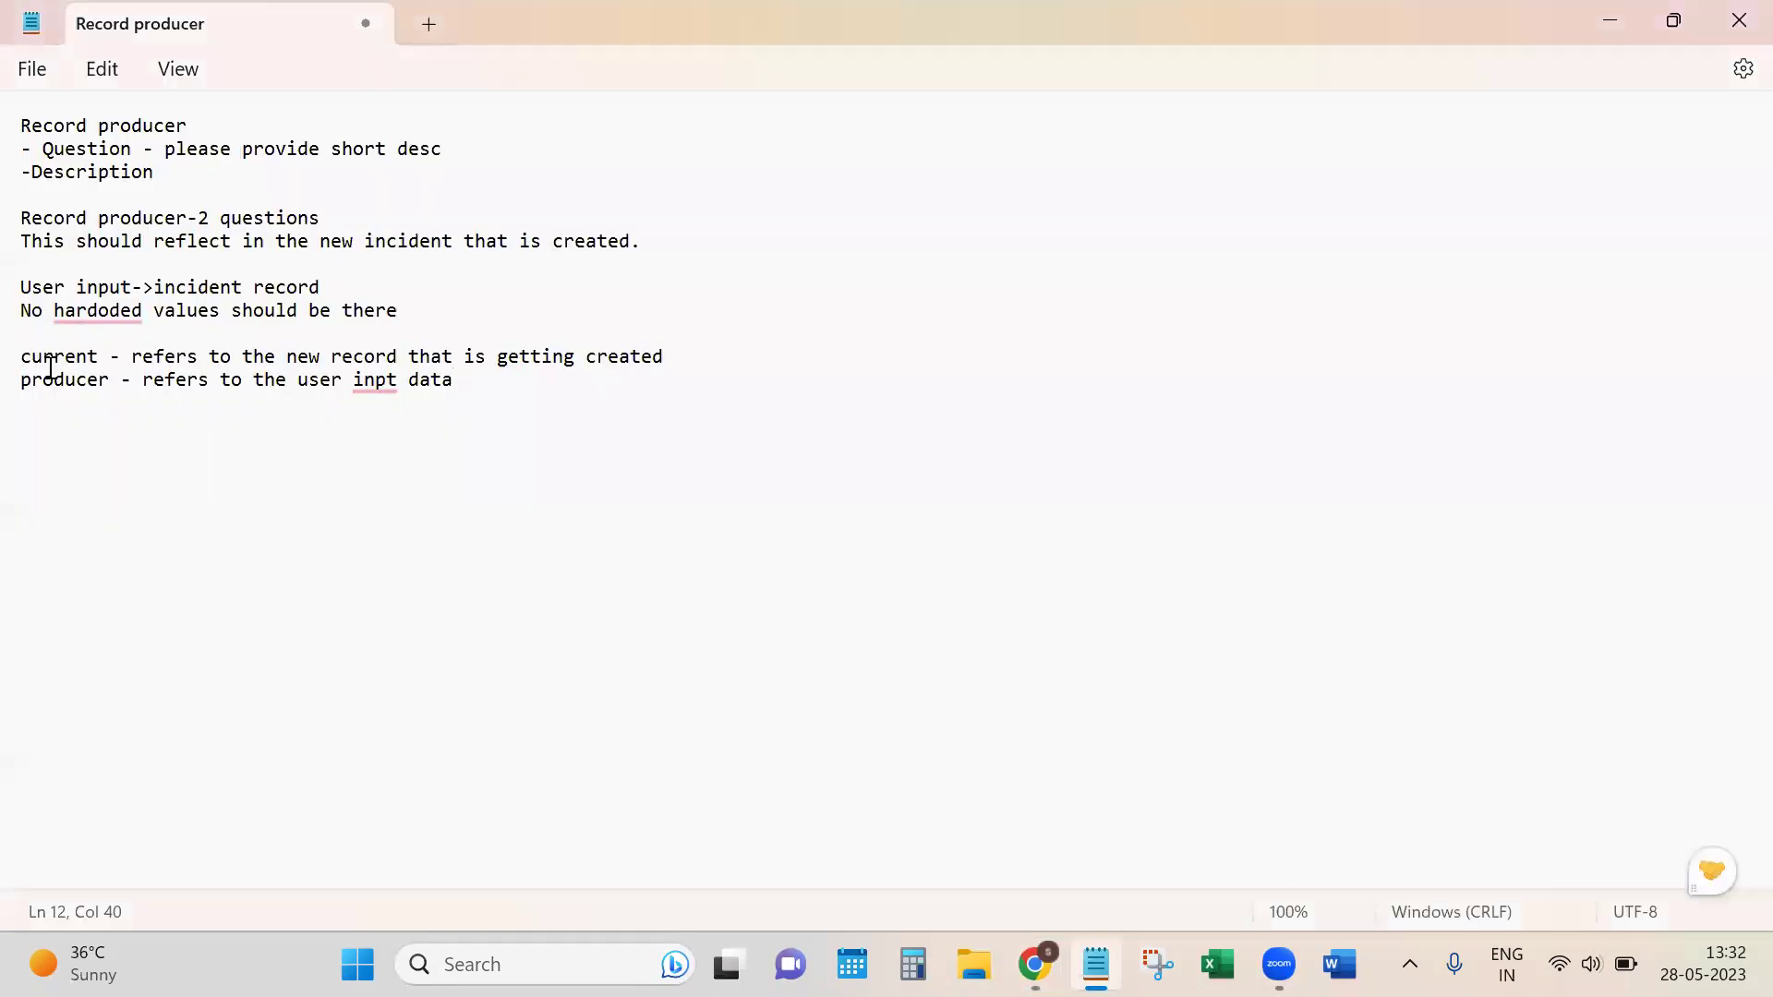
pyautogui.tripleClick(24, 384)
pyautogui.click(198, 445)
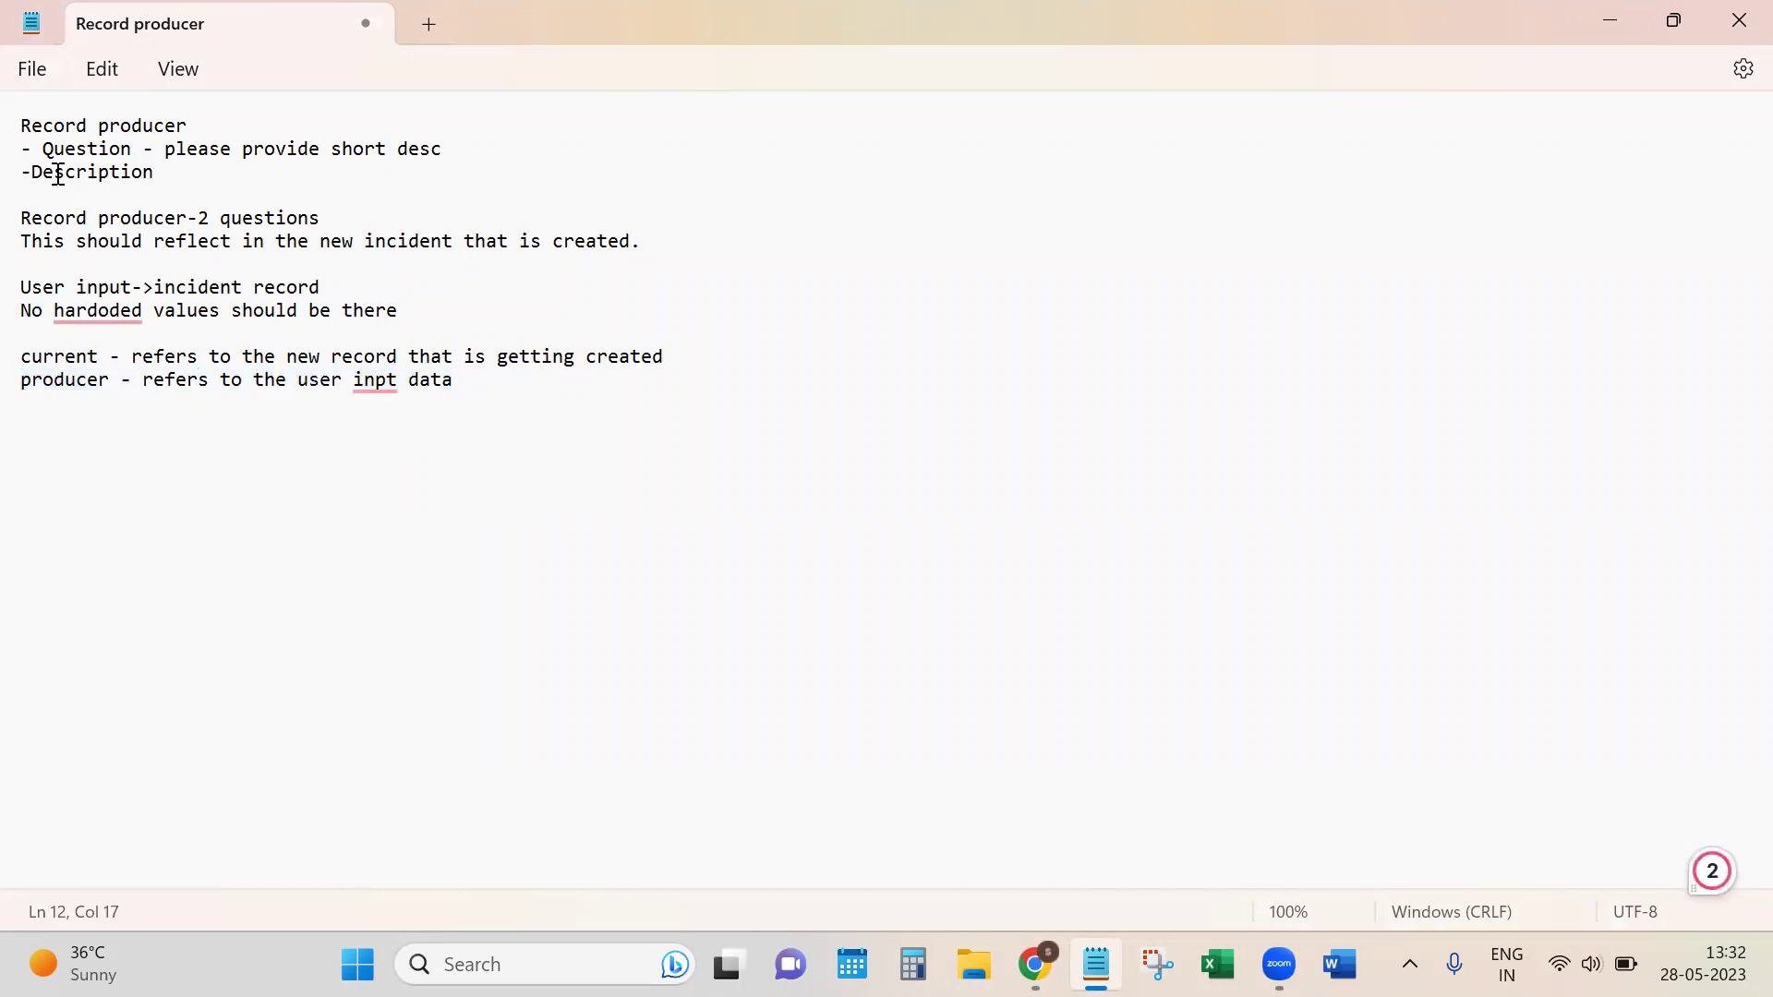
pyautogui.moveTo(43, 149); pyautogui.dragTo(461, 158)
pyautogui.click(206, 148)
pyautogui.hotkey('alt', 'Tab')
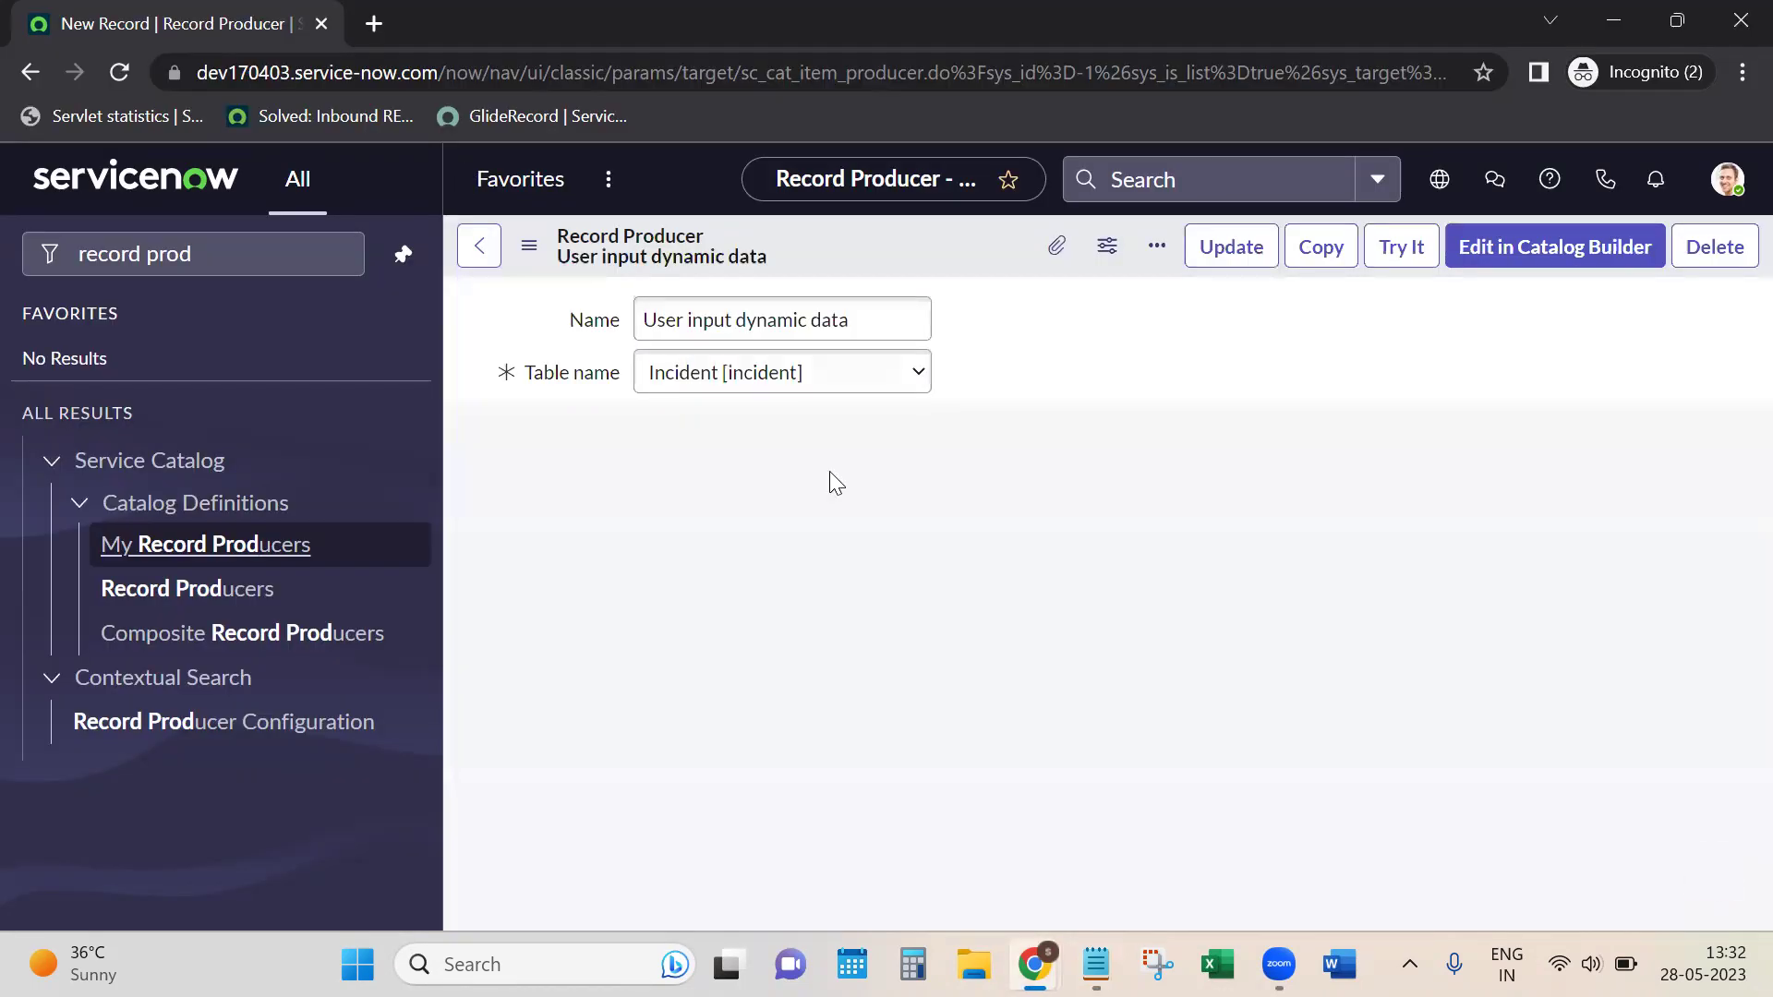
# Step: Start a new variable for the "User input dynamic data" record producer
pyautogui.scroll(-3, 1384, 498)
pyautogui.scroll(-2, 1452, 419)
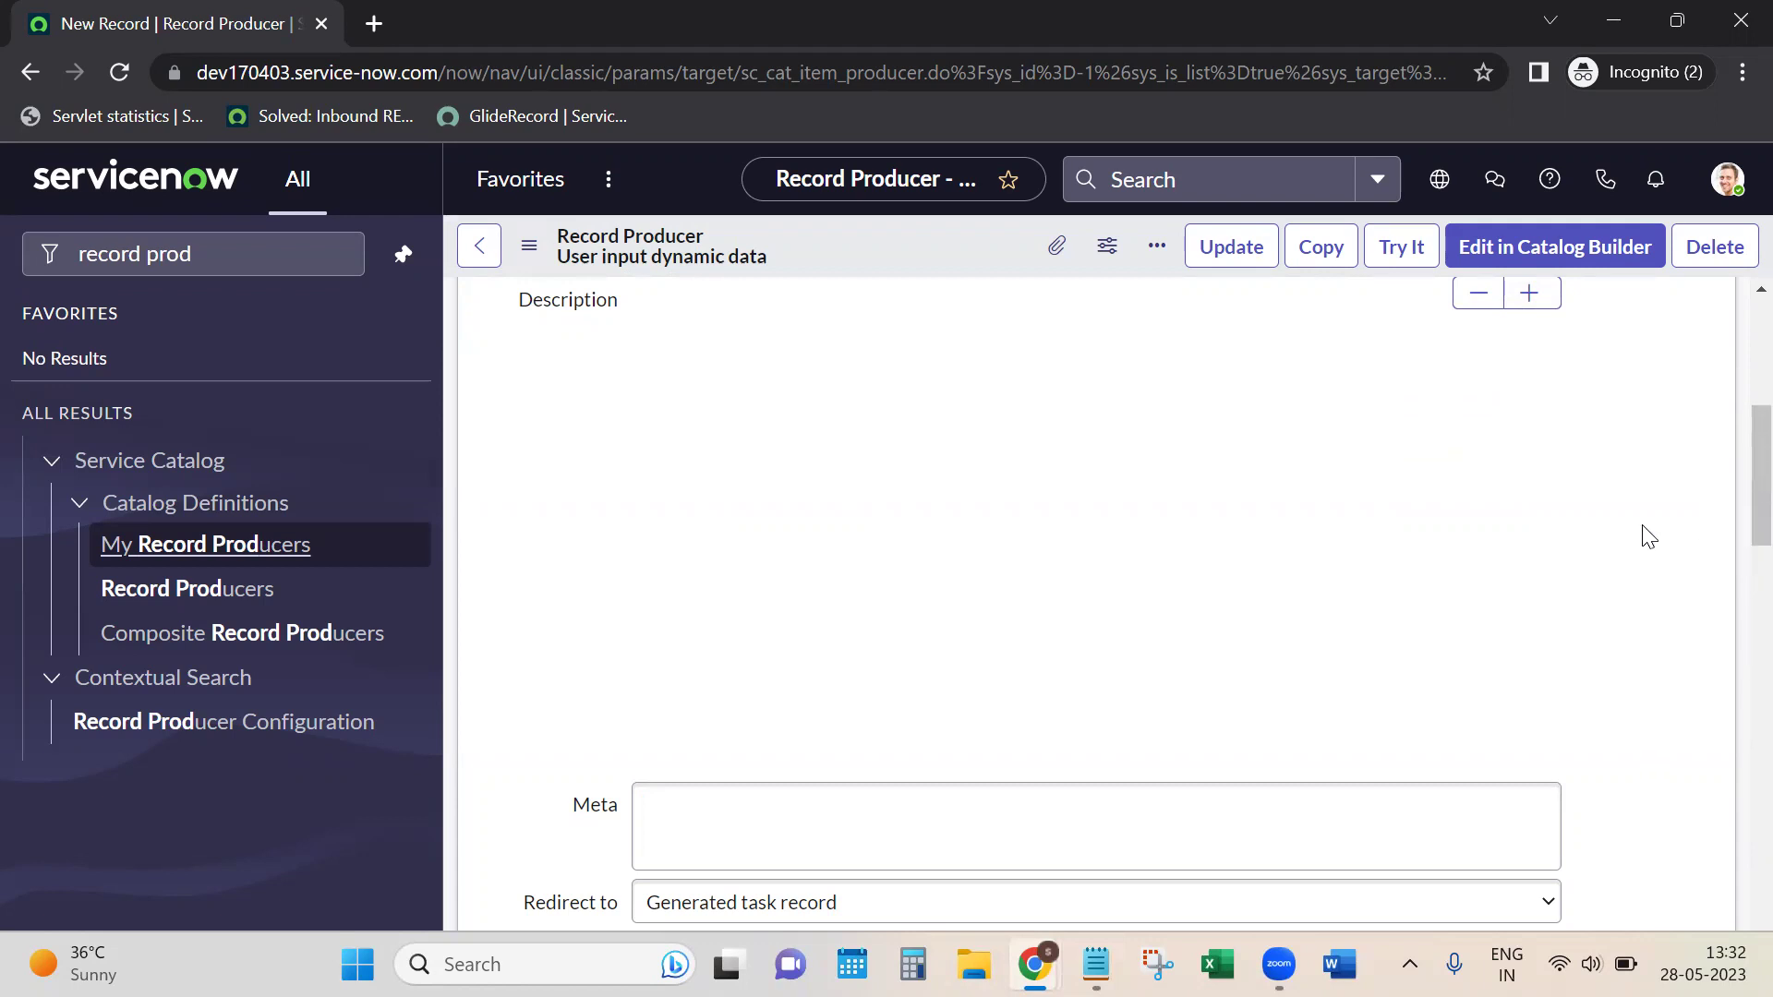
pyautogui.moveTo(1734, 477); pyautogui.dragTo(1733, 632)
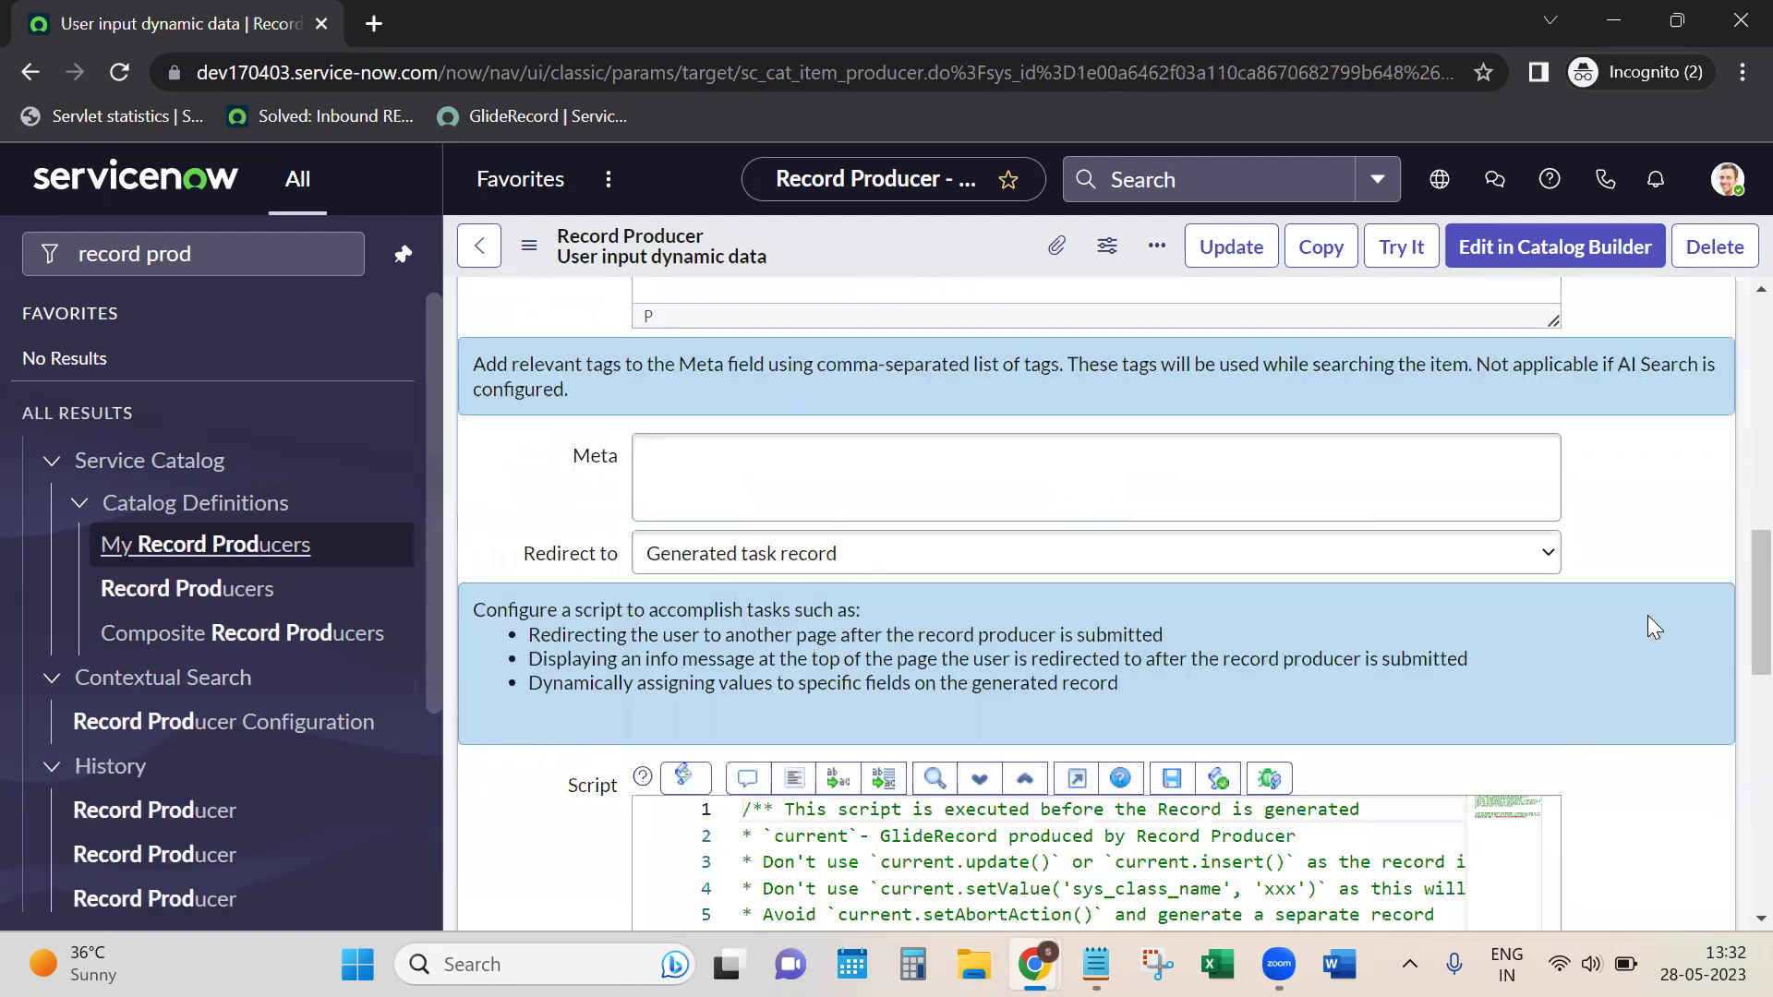
pyautogui.scroll(-10, 1647, 615)
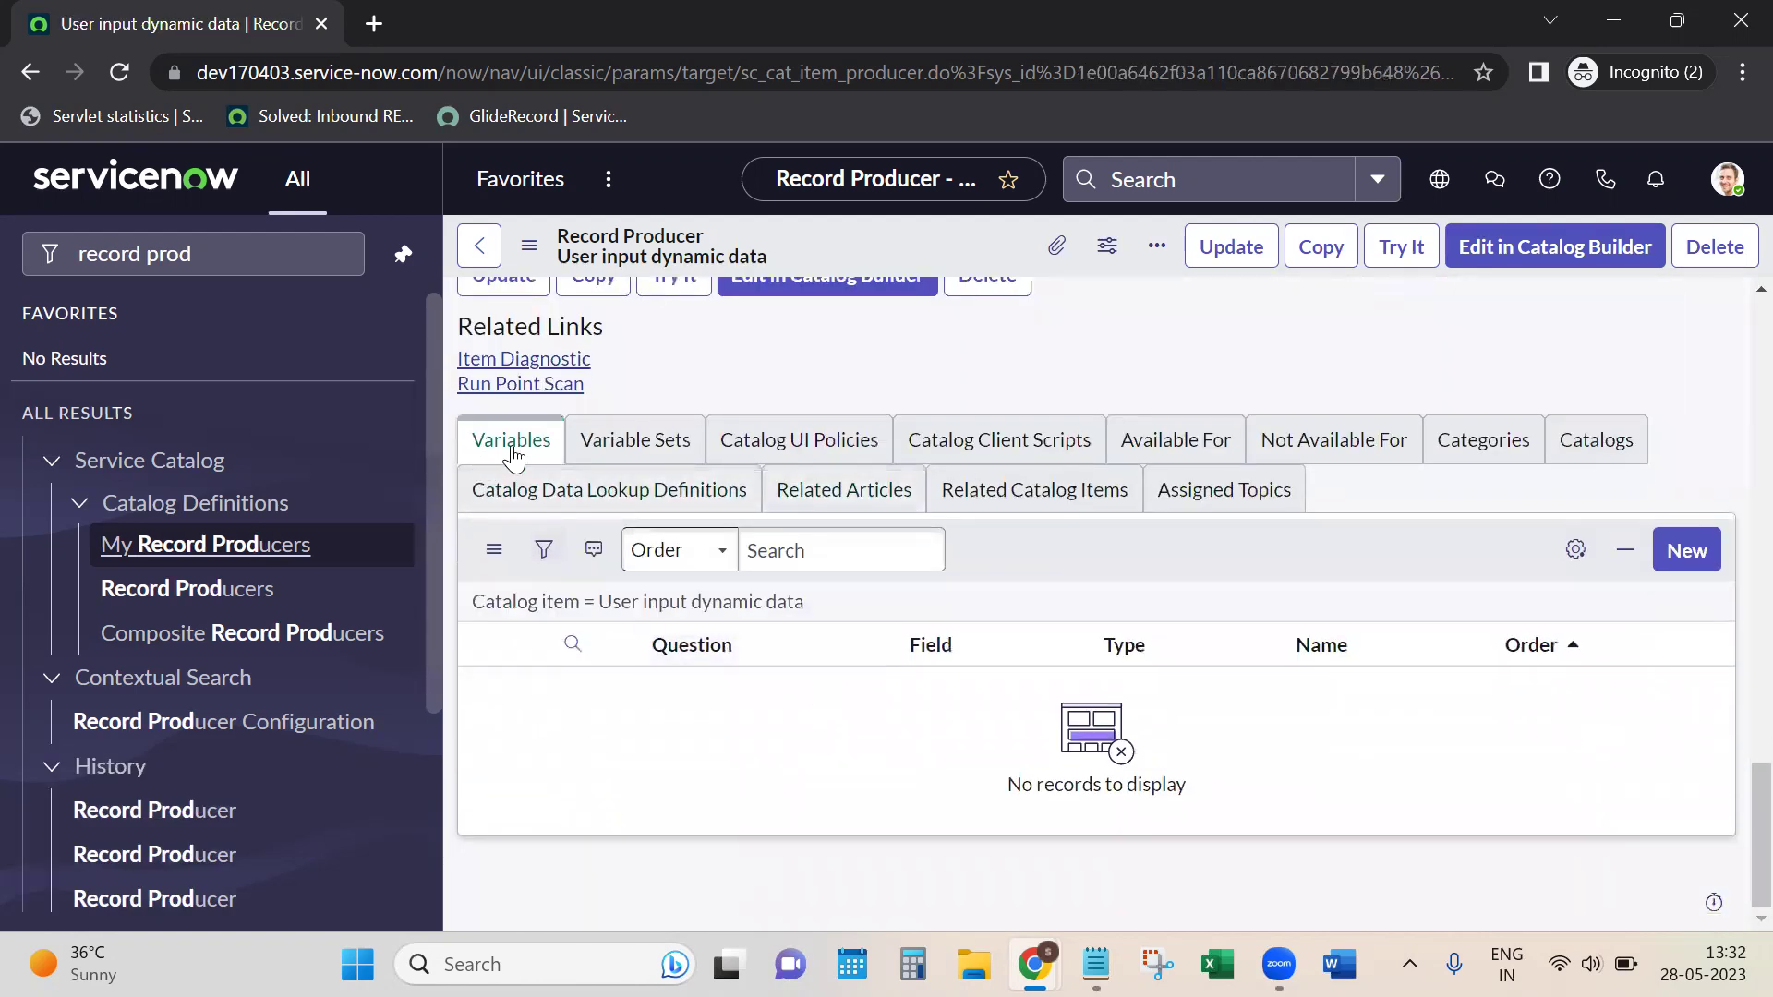
pyautogui.click(1673, 548)
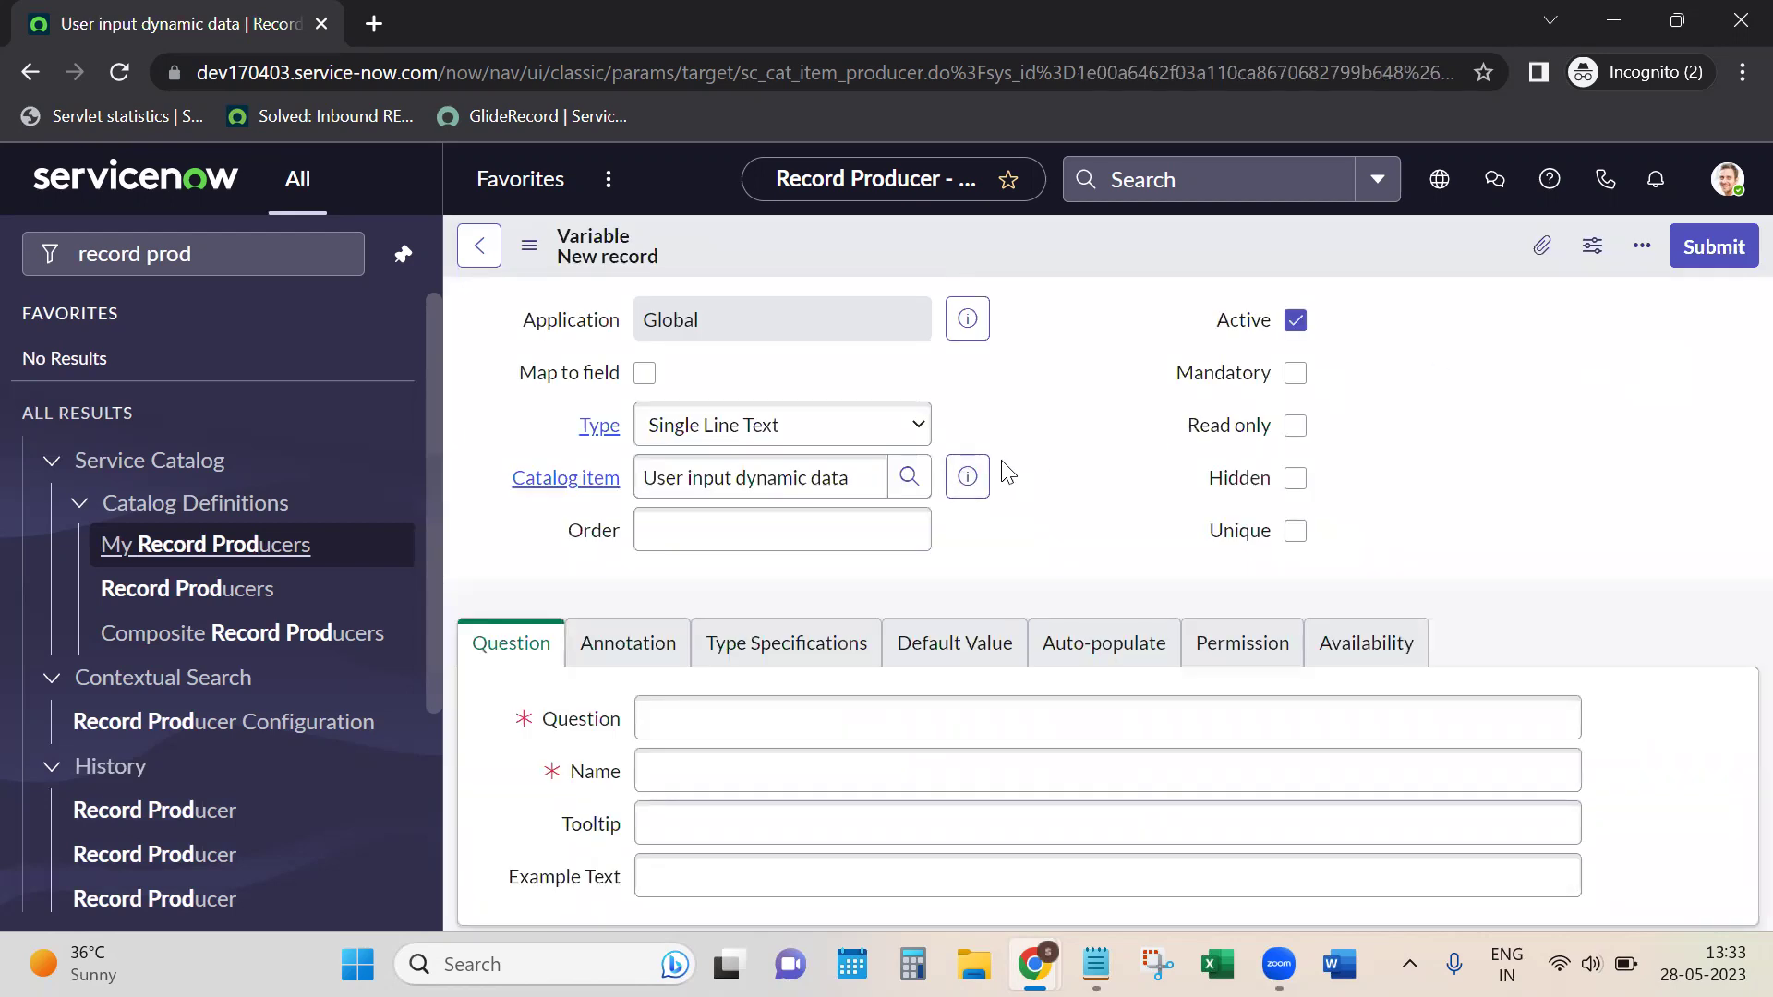
# Step: Set the variable's question to "Please provide short description" and its name to short_description
pyautogui.click(772, 722)
pyautogui.write('please provide short desc')
pyautogui.click(1527, 488)
pyautogui.click(757, 774)
pyautogui.write('short_description')
pyautogui.click(922, 709)
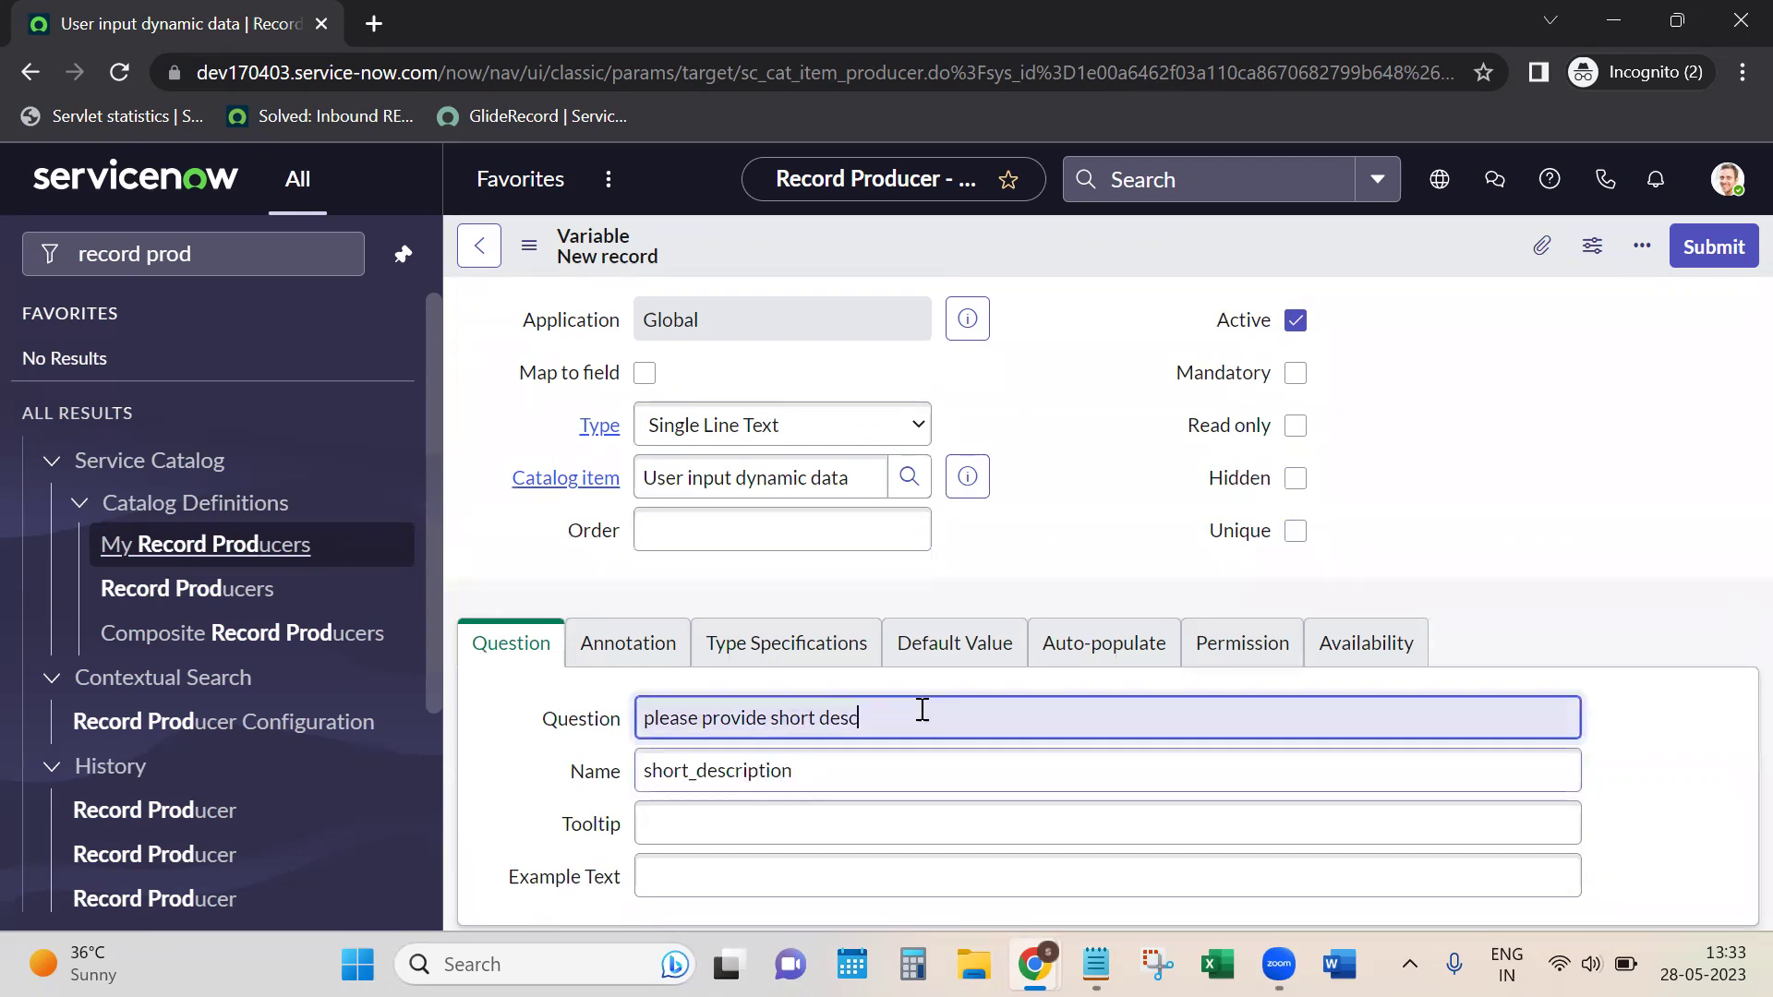
pyautogui.write('ption')
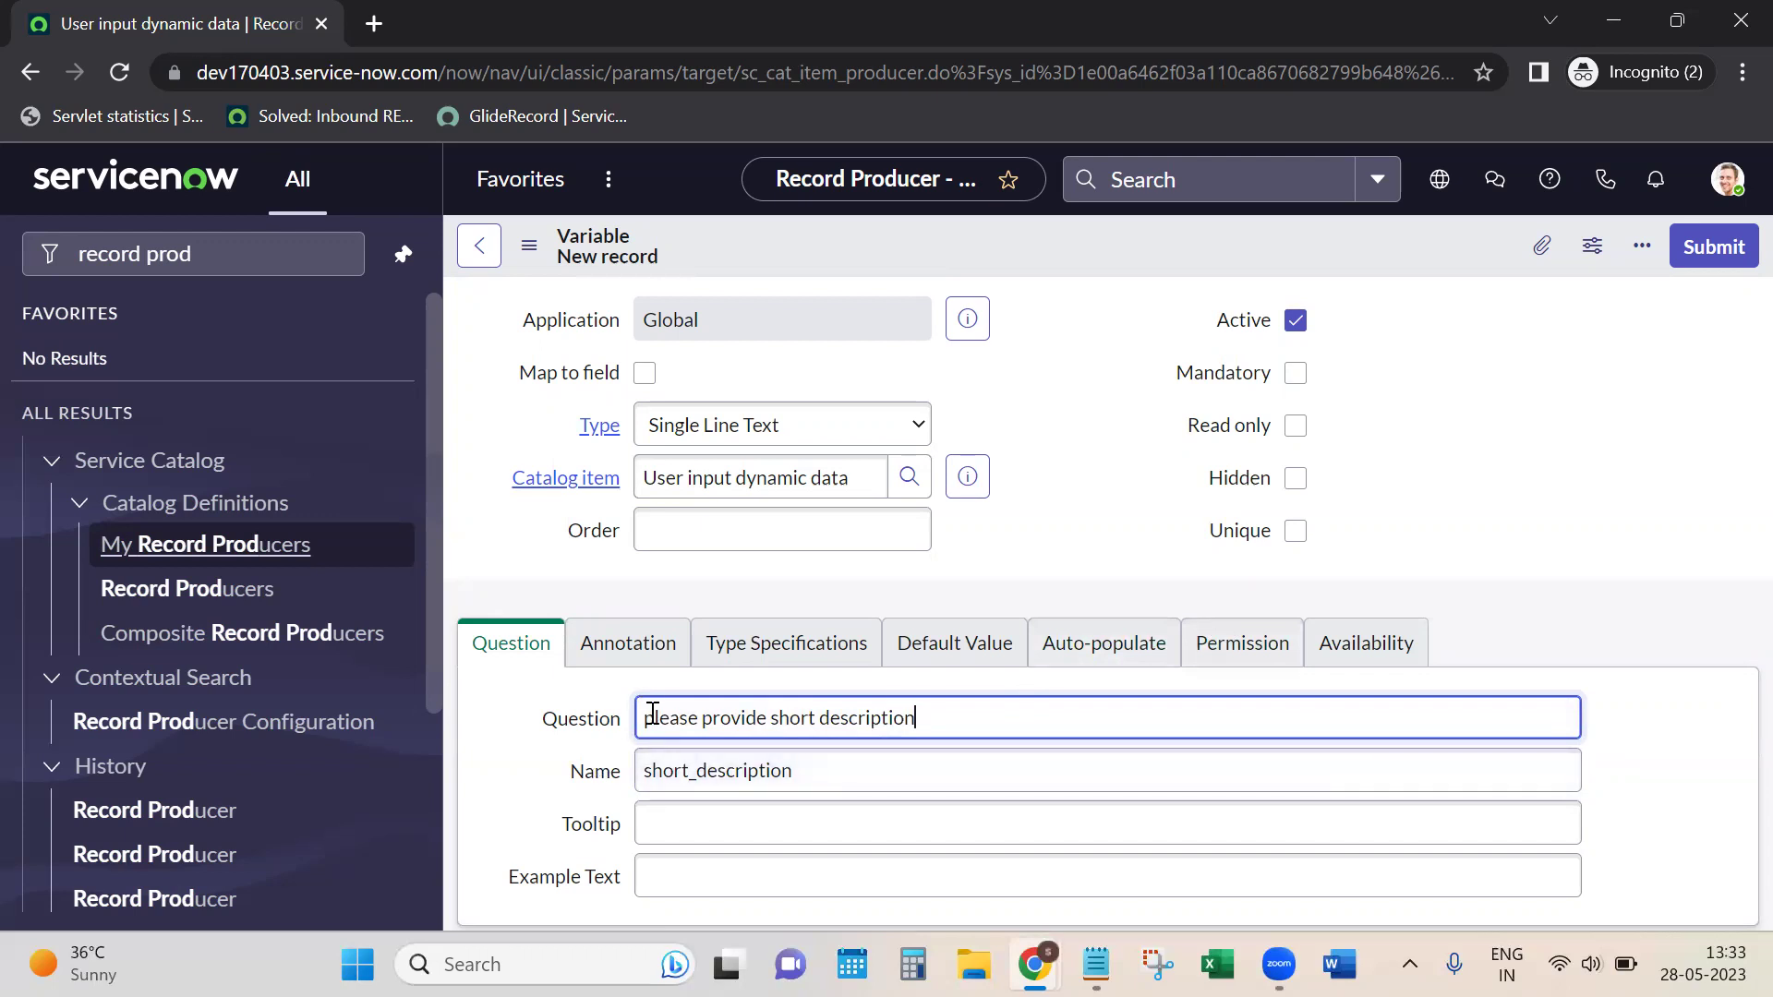
pyautogui.press('Home')
pyautogui.press('Delete')
pyautogui.write('P')
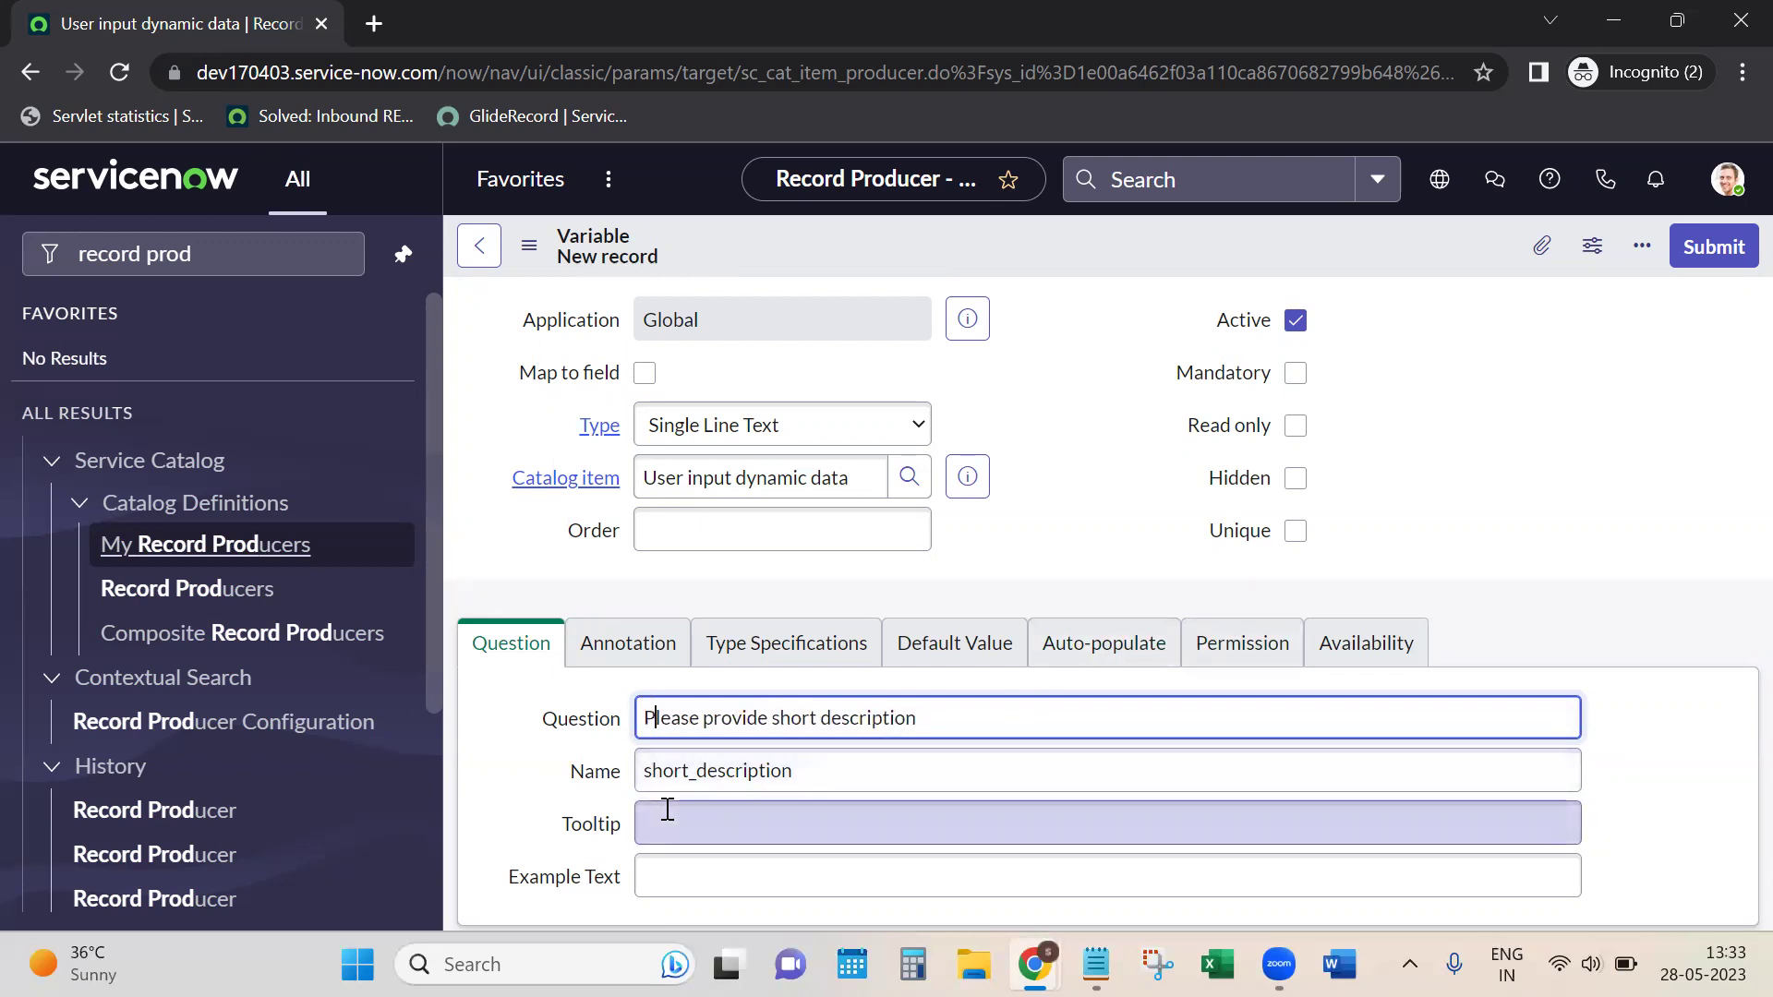
# Step: Make the short description variable mandatory
pyautogui.click(1510, 551)
pyautogui.scroll(-1, 1532, 499)
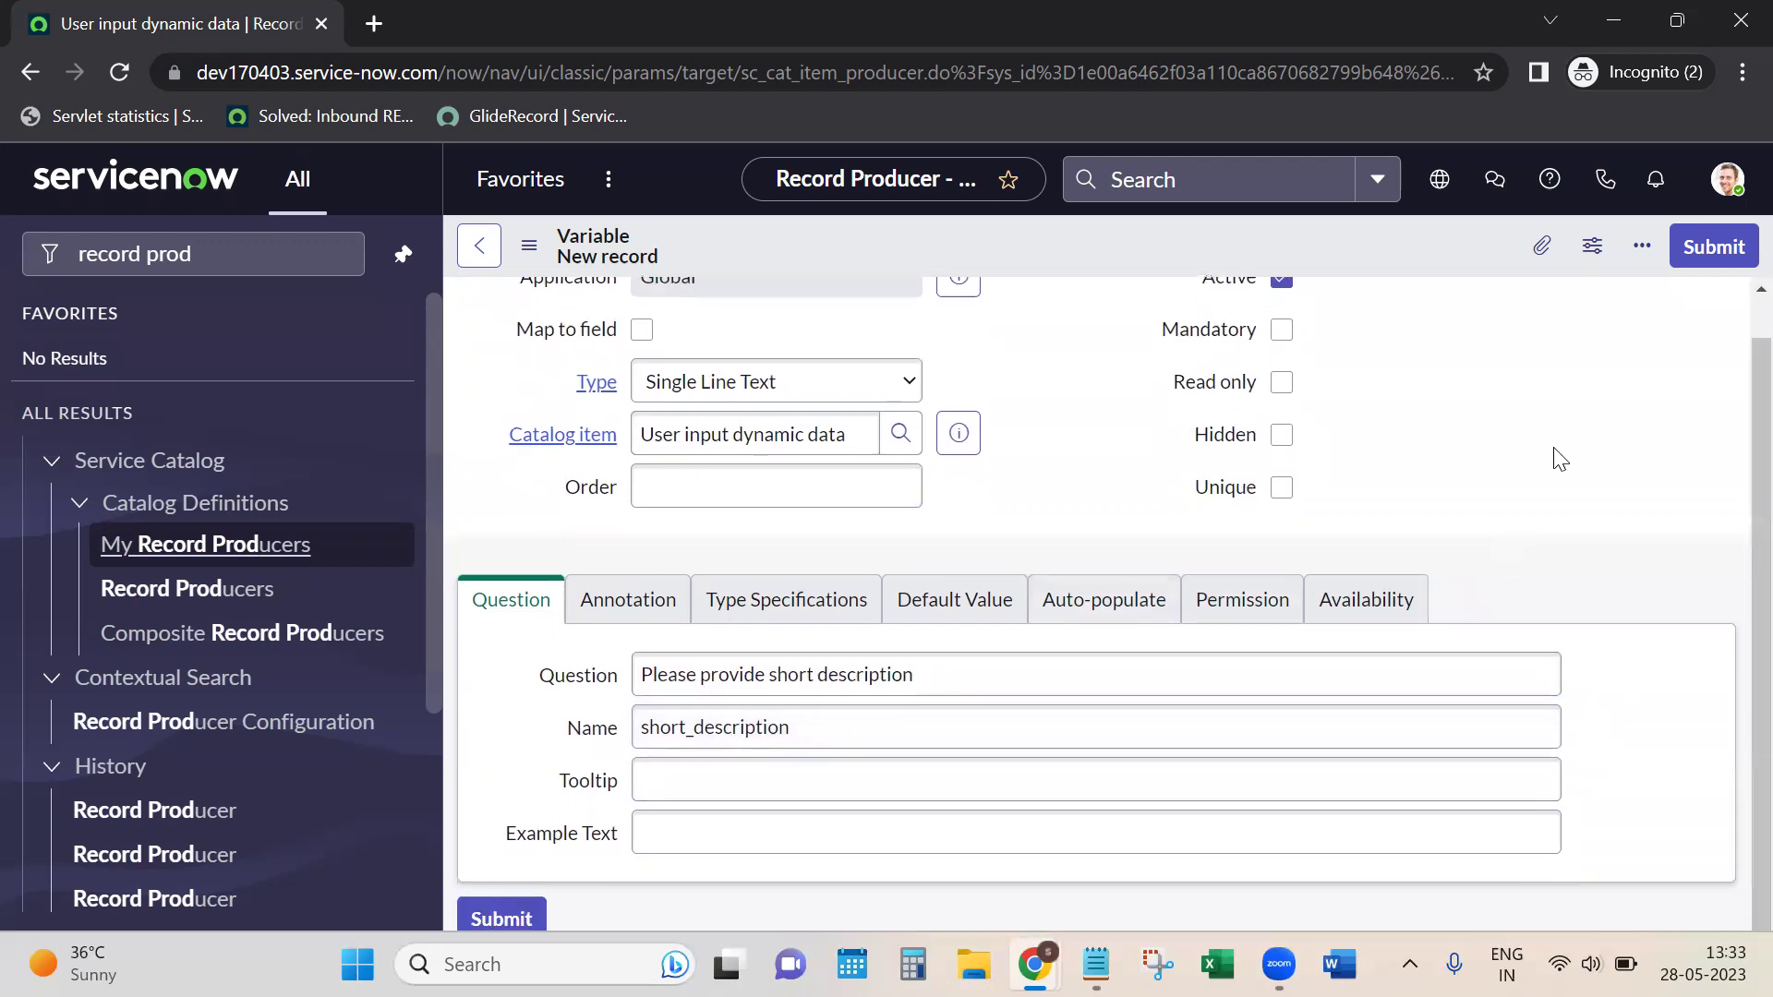
pyautogui.click(1282, 373)
pyautogui.scroll(-3, 1476, 503)
pyautogui.scroll(3, 1475, 503)
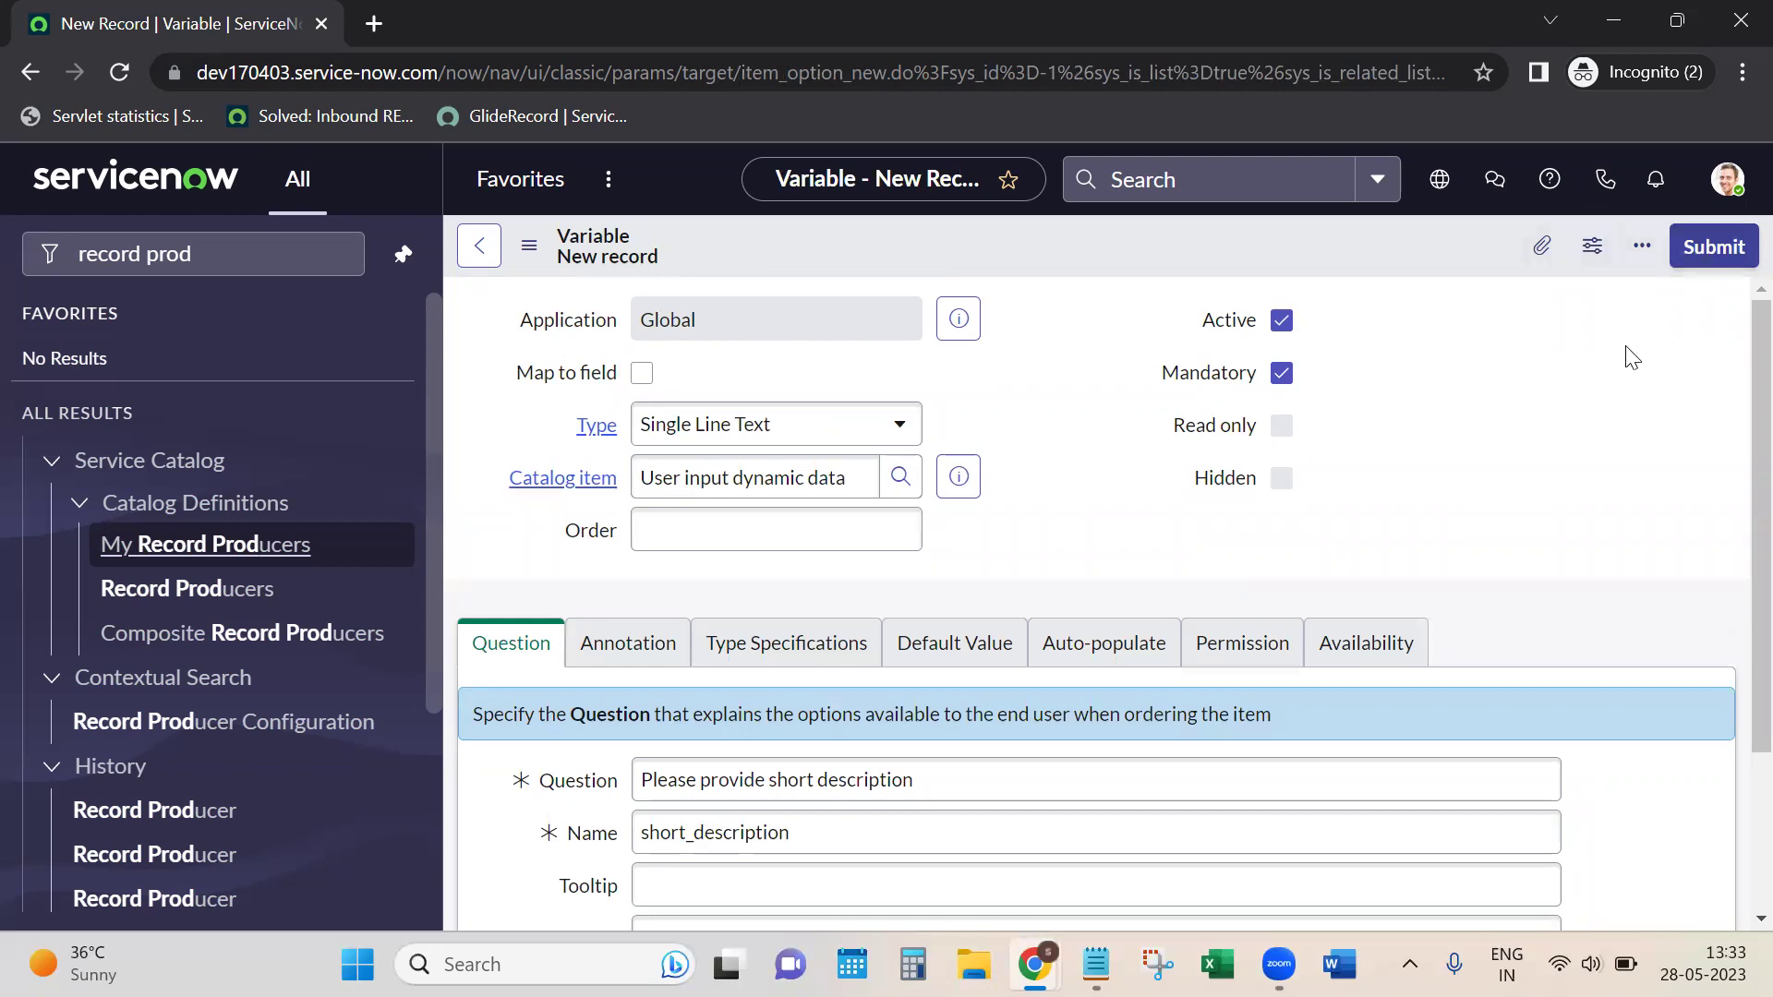
# Step: Set the tooltip to "Please mention in brief about the req" and the example text to "I need monitor", and submit the variable
pyautogui.scroll(-3, 1016, 647)
pyautogui.click(850, 663)
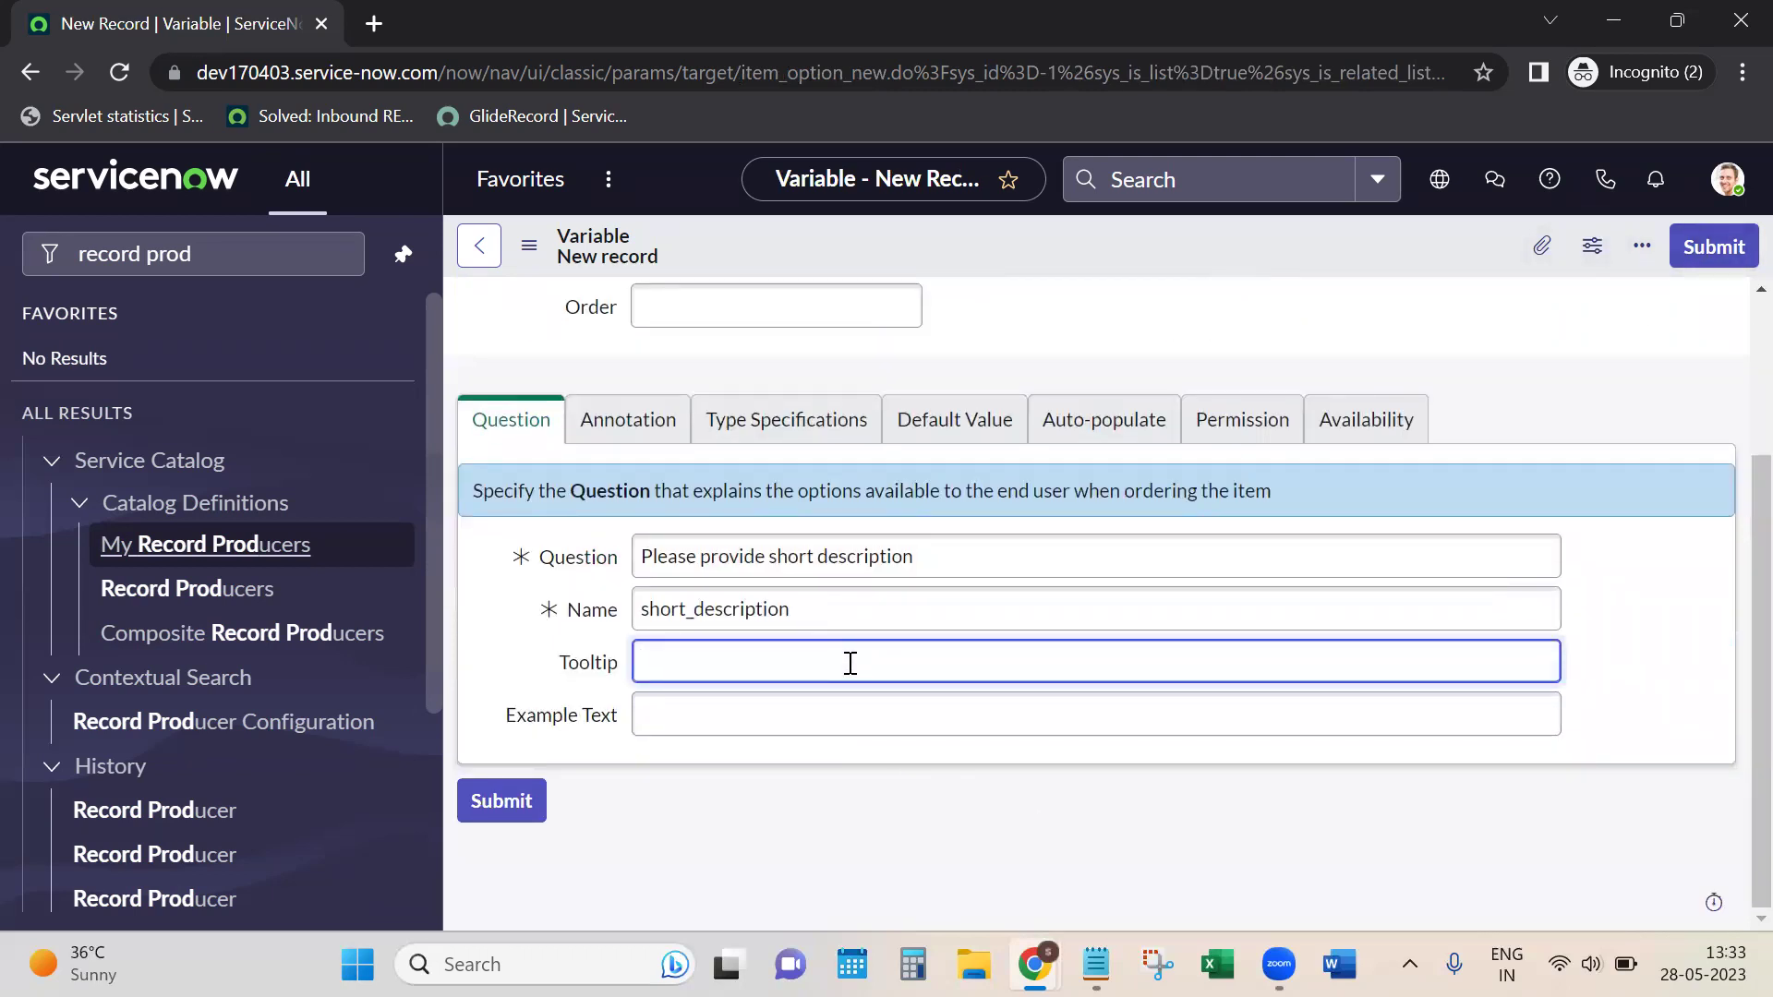
pyautogui.write('Please mention in brief about the reque')
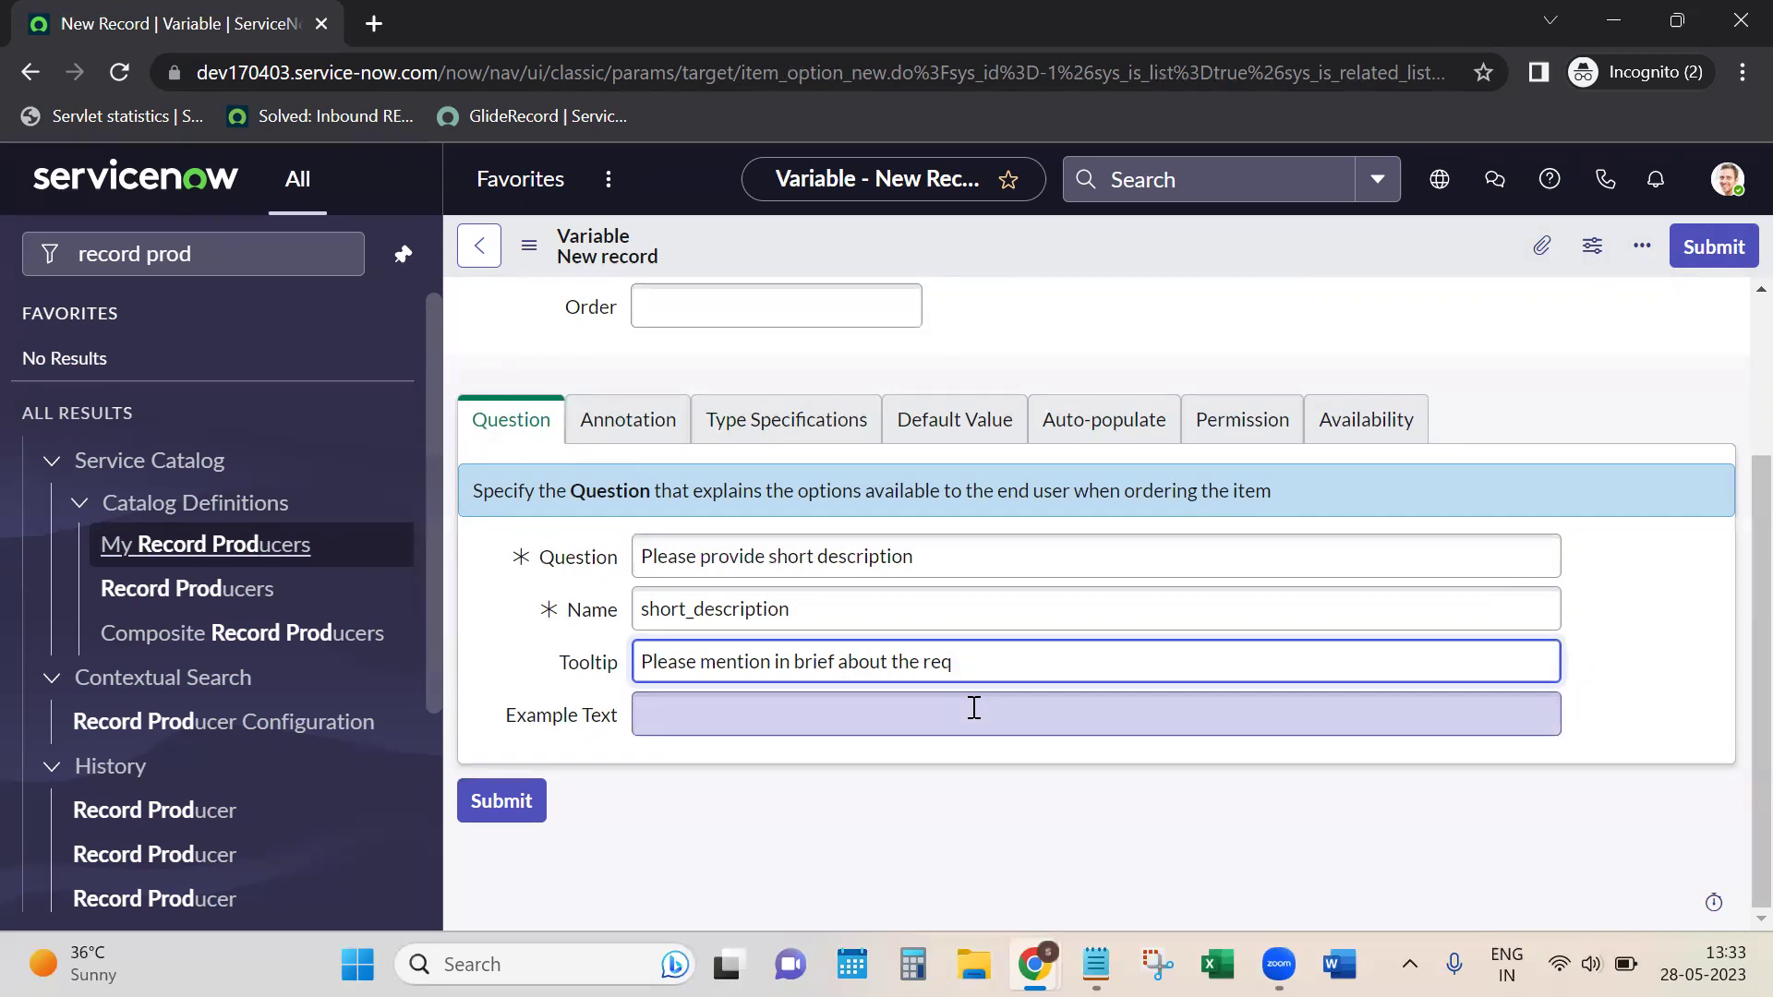
pyautogui.click(824, 724)
pyautogui.write('I need monitor')
pyautogui.click(501, 801)
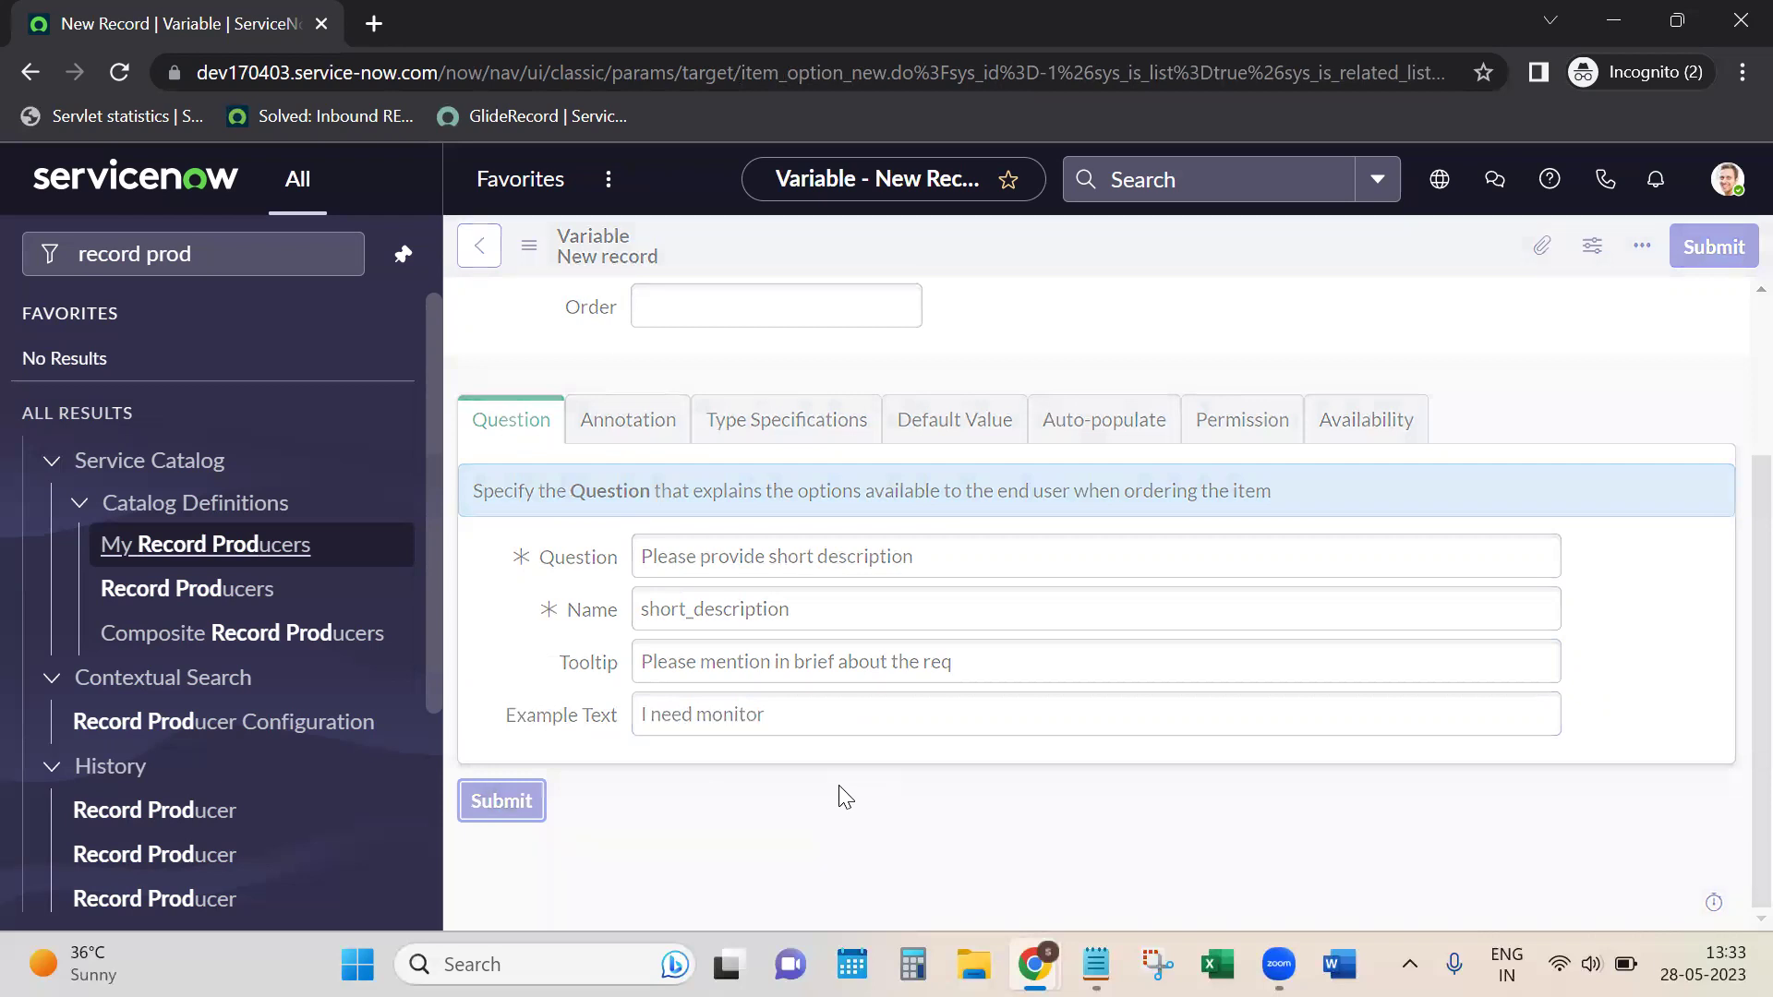
# Step: Copy the word "Description" from the Notepad notes and return to the record producer in ServiceNow
pyautogui.click(784, 303)
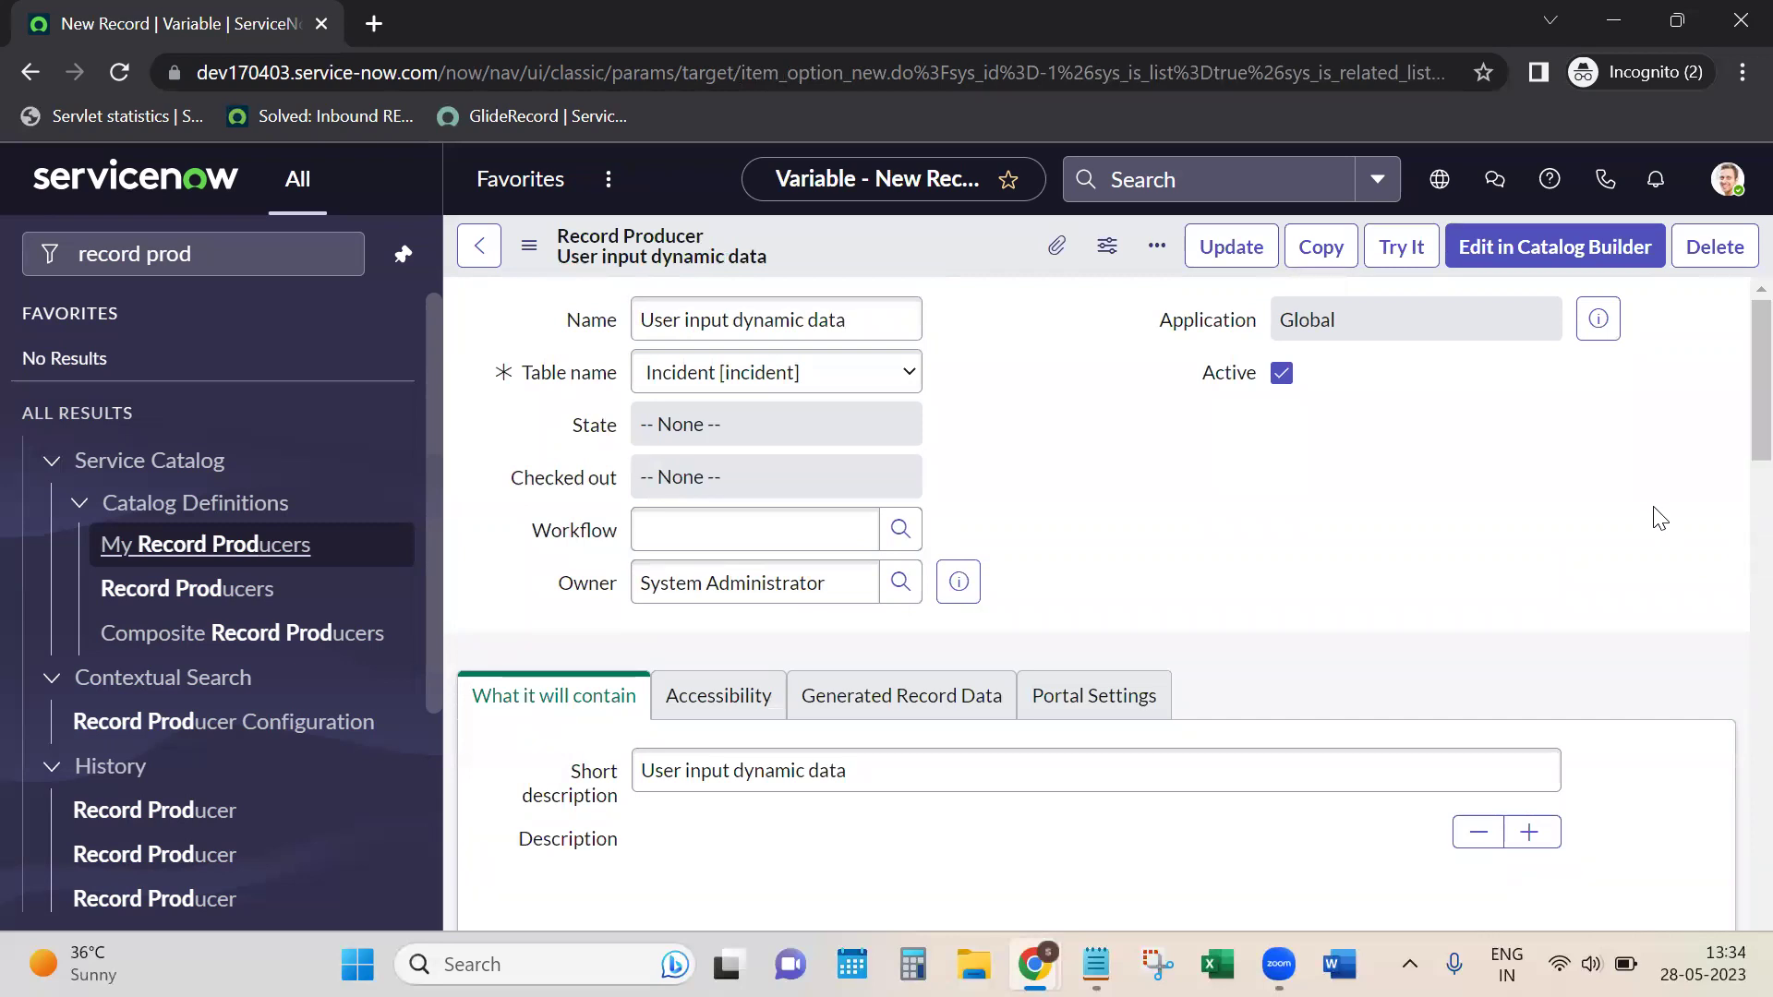
pyautogui.scroll(-20, 1659, 518)
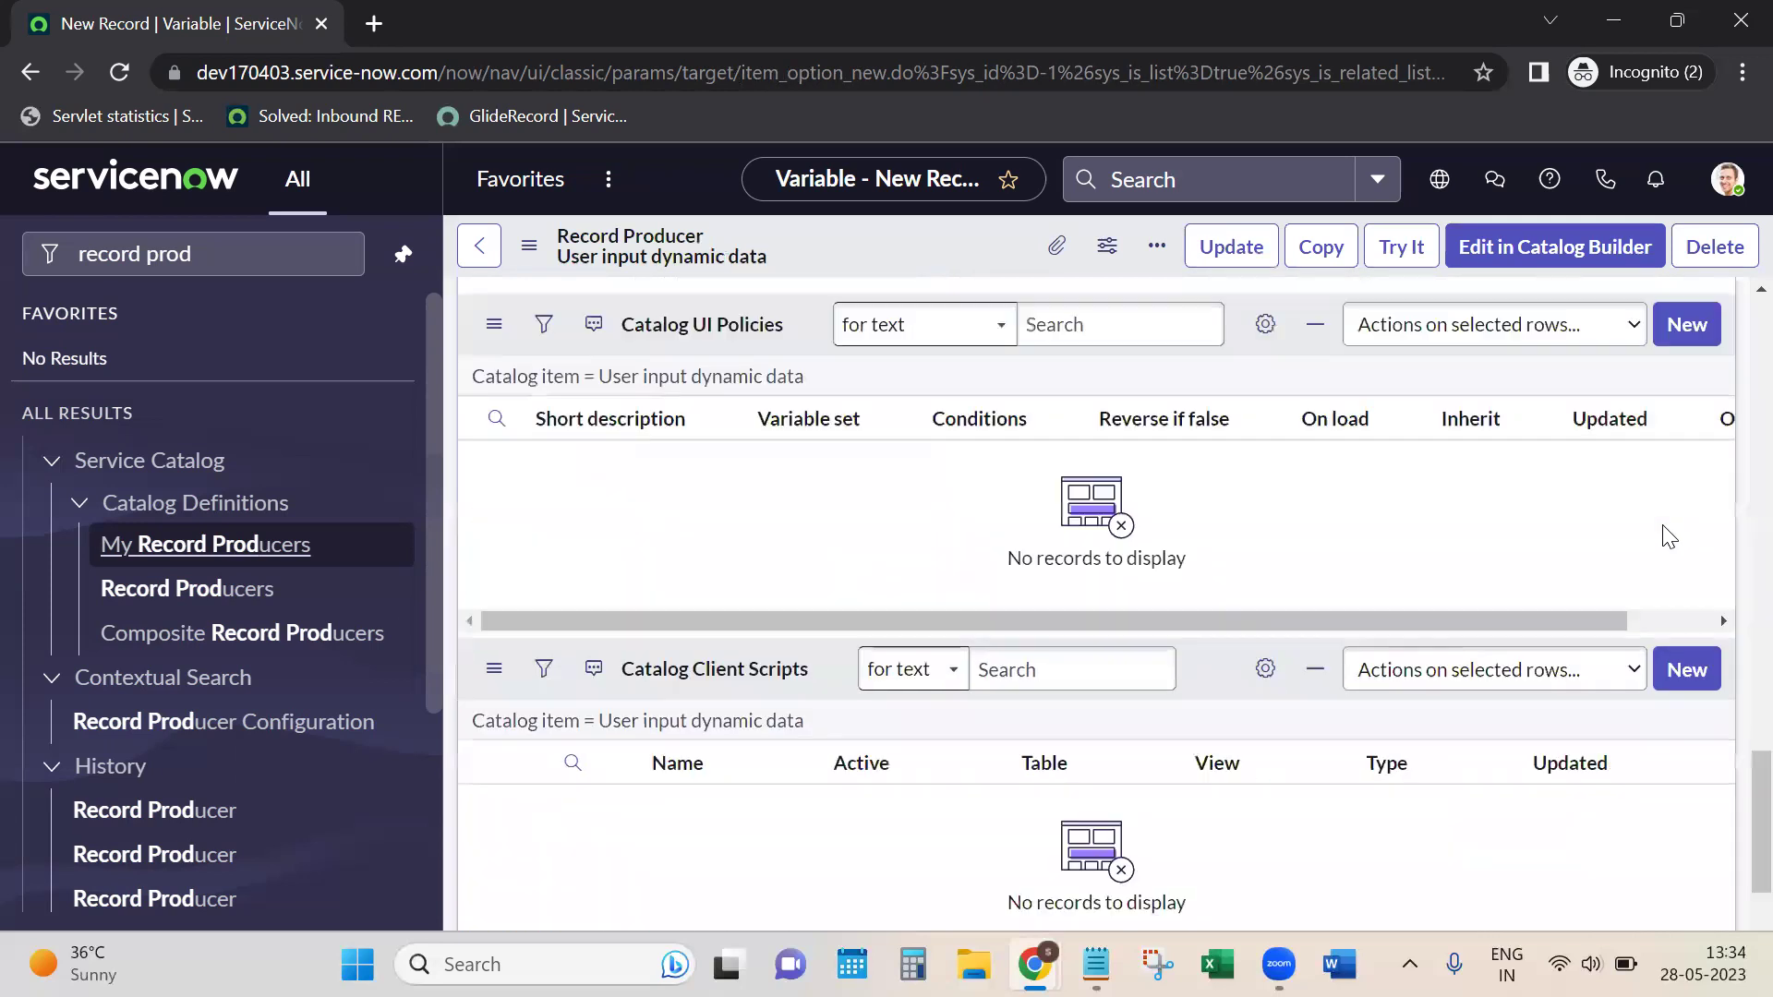
pyautogui.scroll(7, 1668, 536)
pyautogui.click(1096, 964)
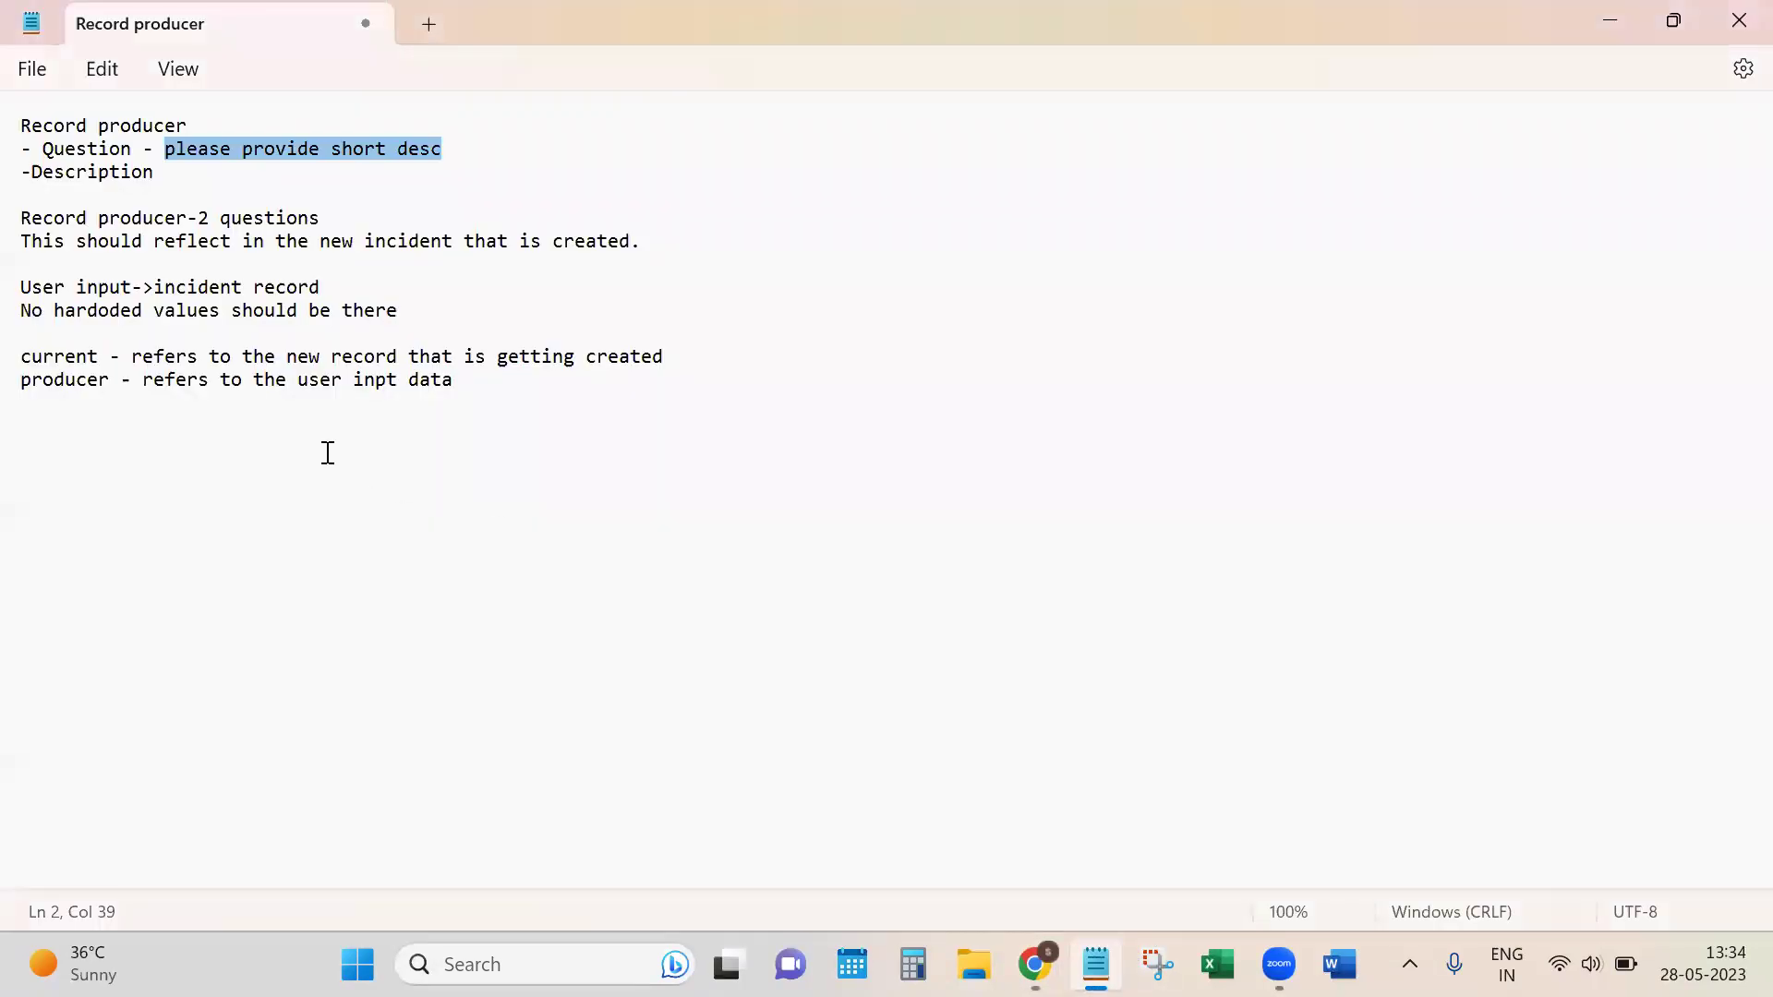
pyautogui.doubleClick(46, 174)
pyautogui.hotkey('alt', 'Tab')
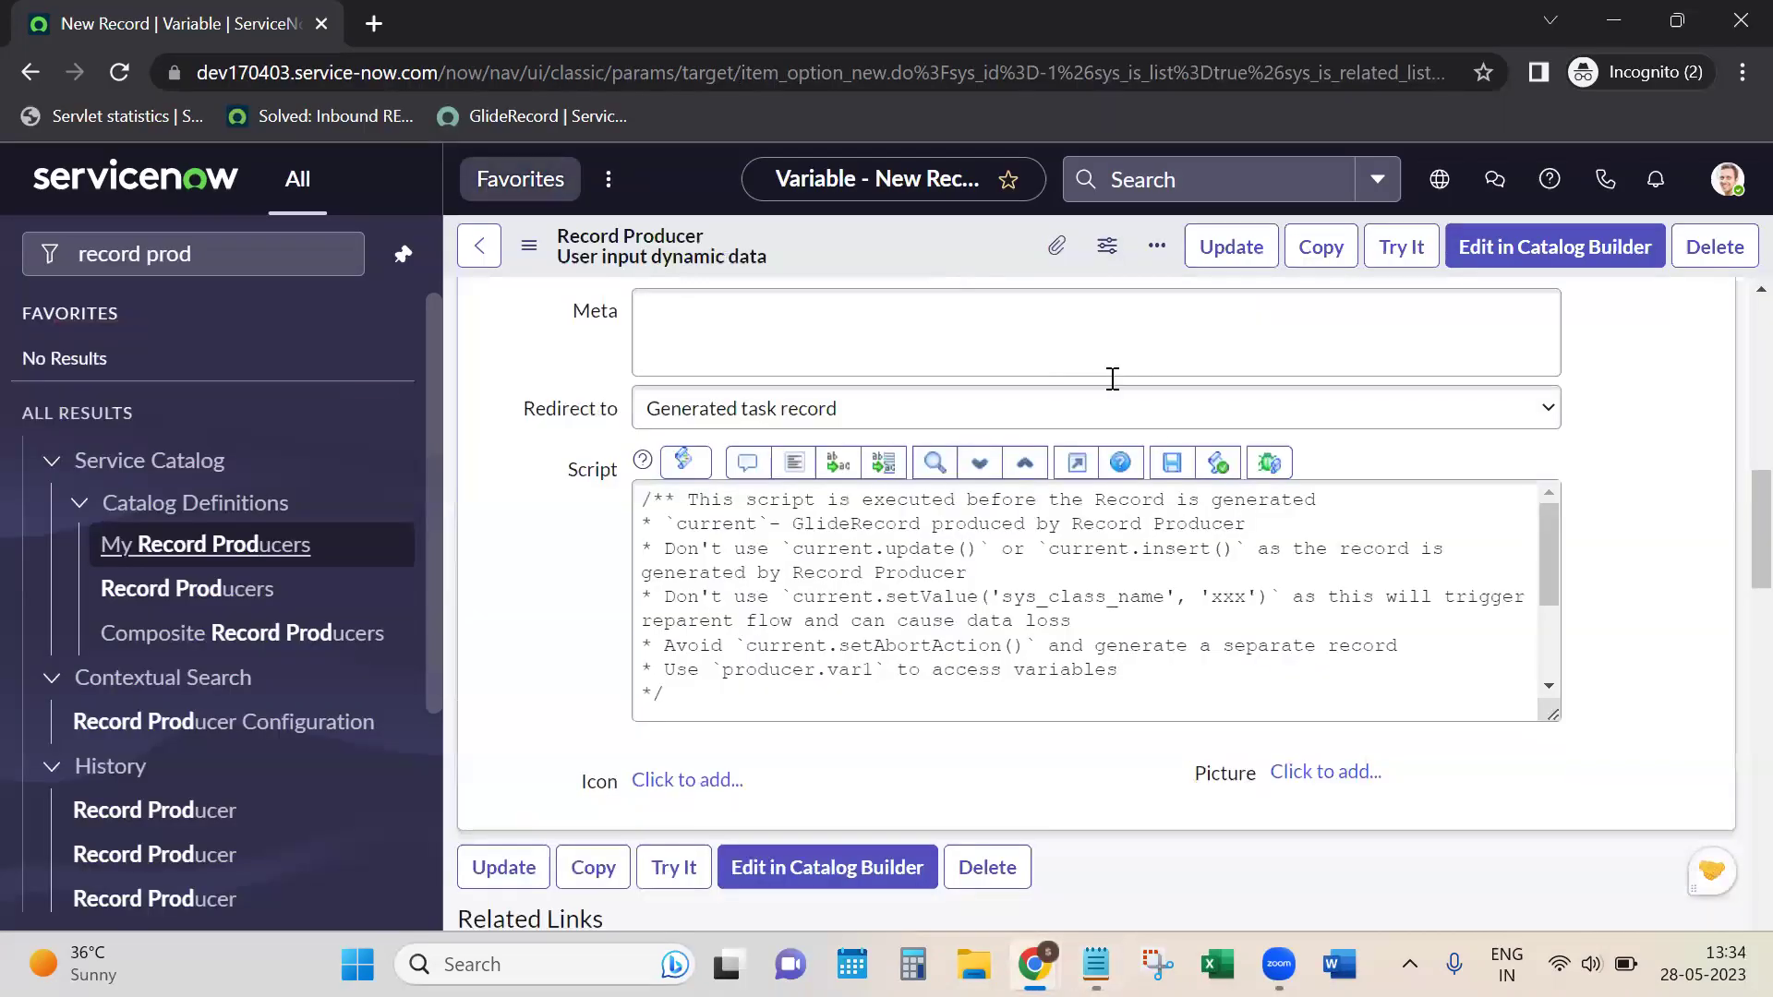
# Step: Set the order of the short description variable to 1001 in the record producer's variables list
pyautogui.scroll(-9, 1300, 477)
pyautogui.scroll(2, 1599, 591)
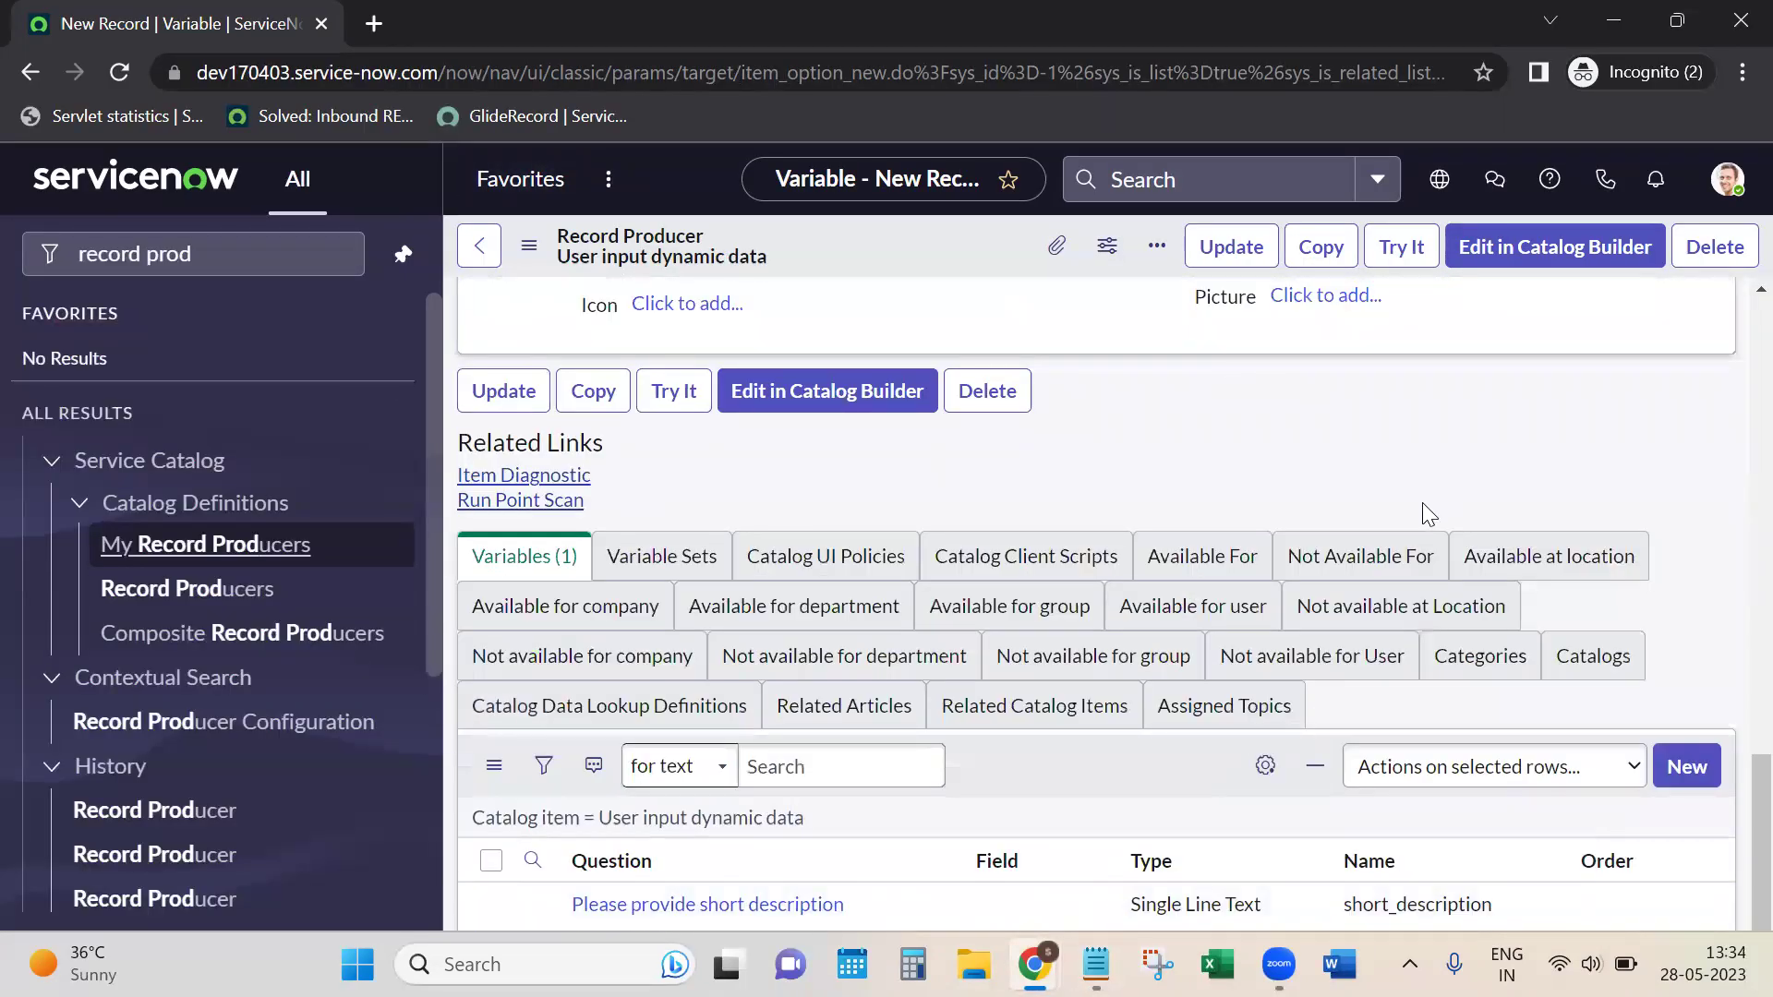
pyautogui.scroll(-12, 1311, 443)
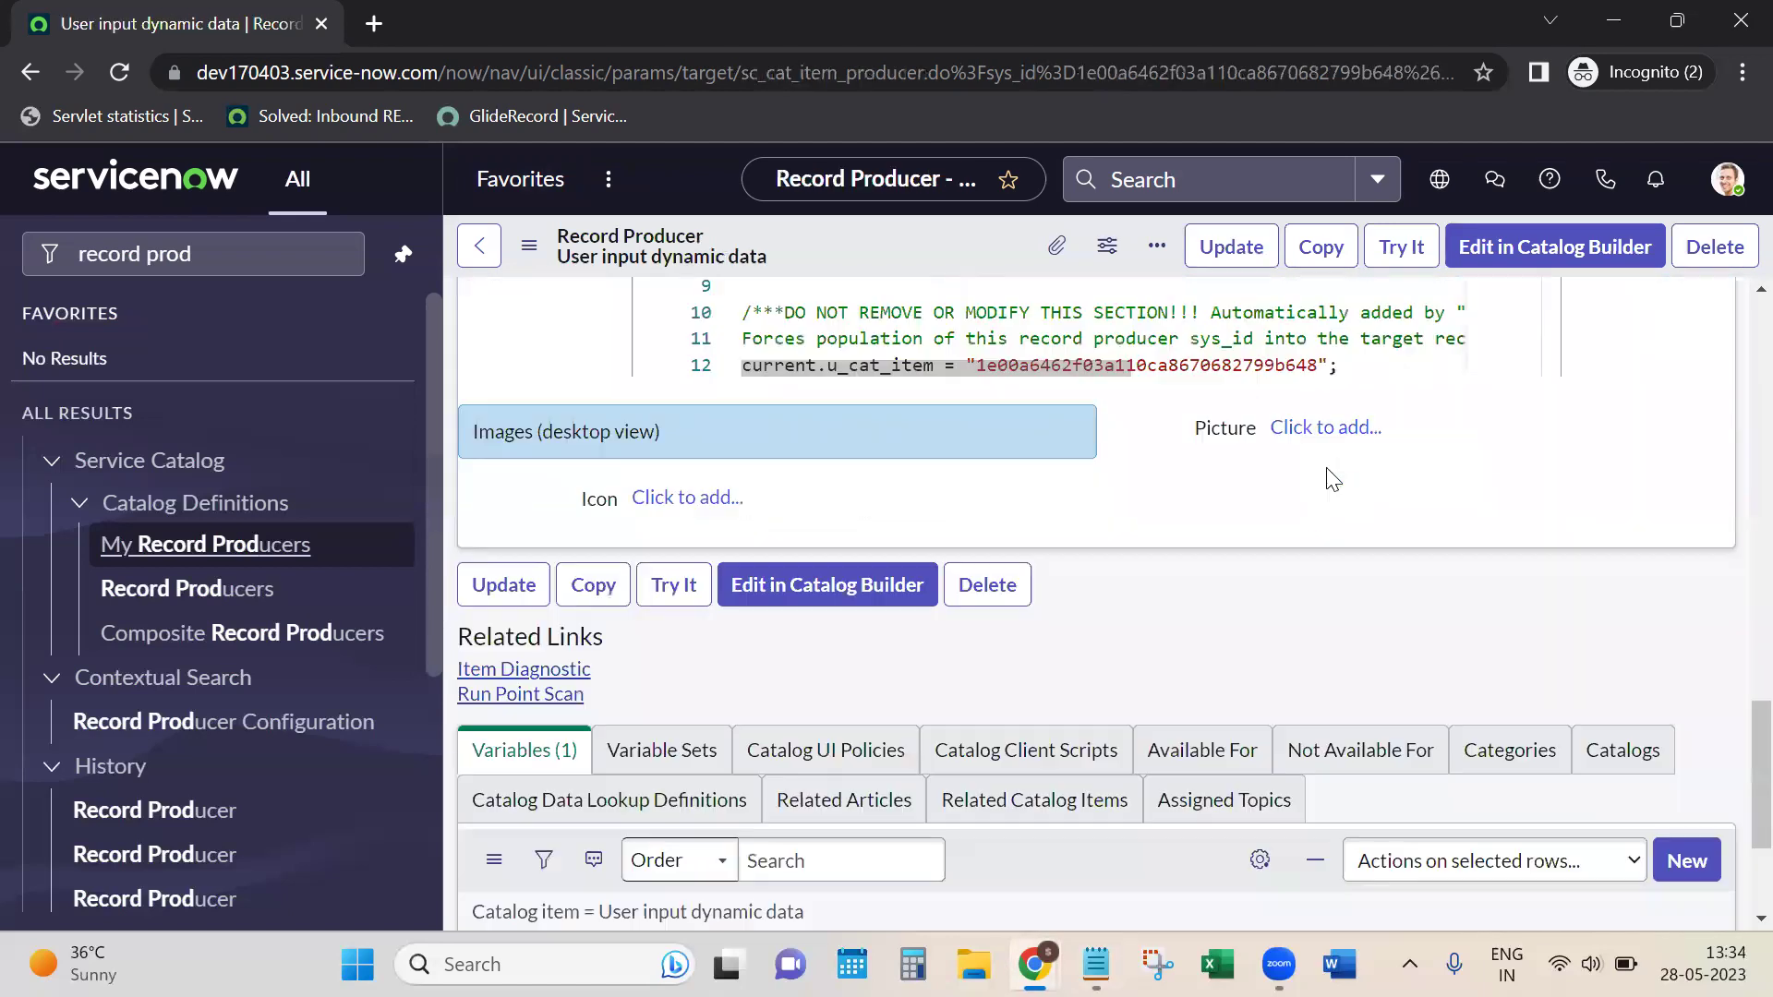
pyautogui.click(1562, 744)
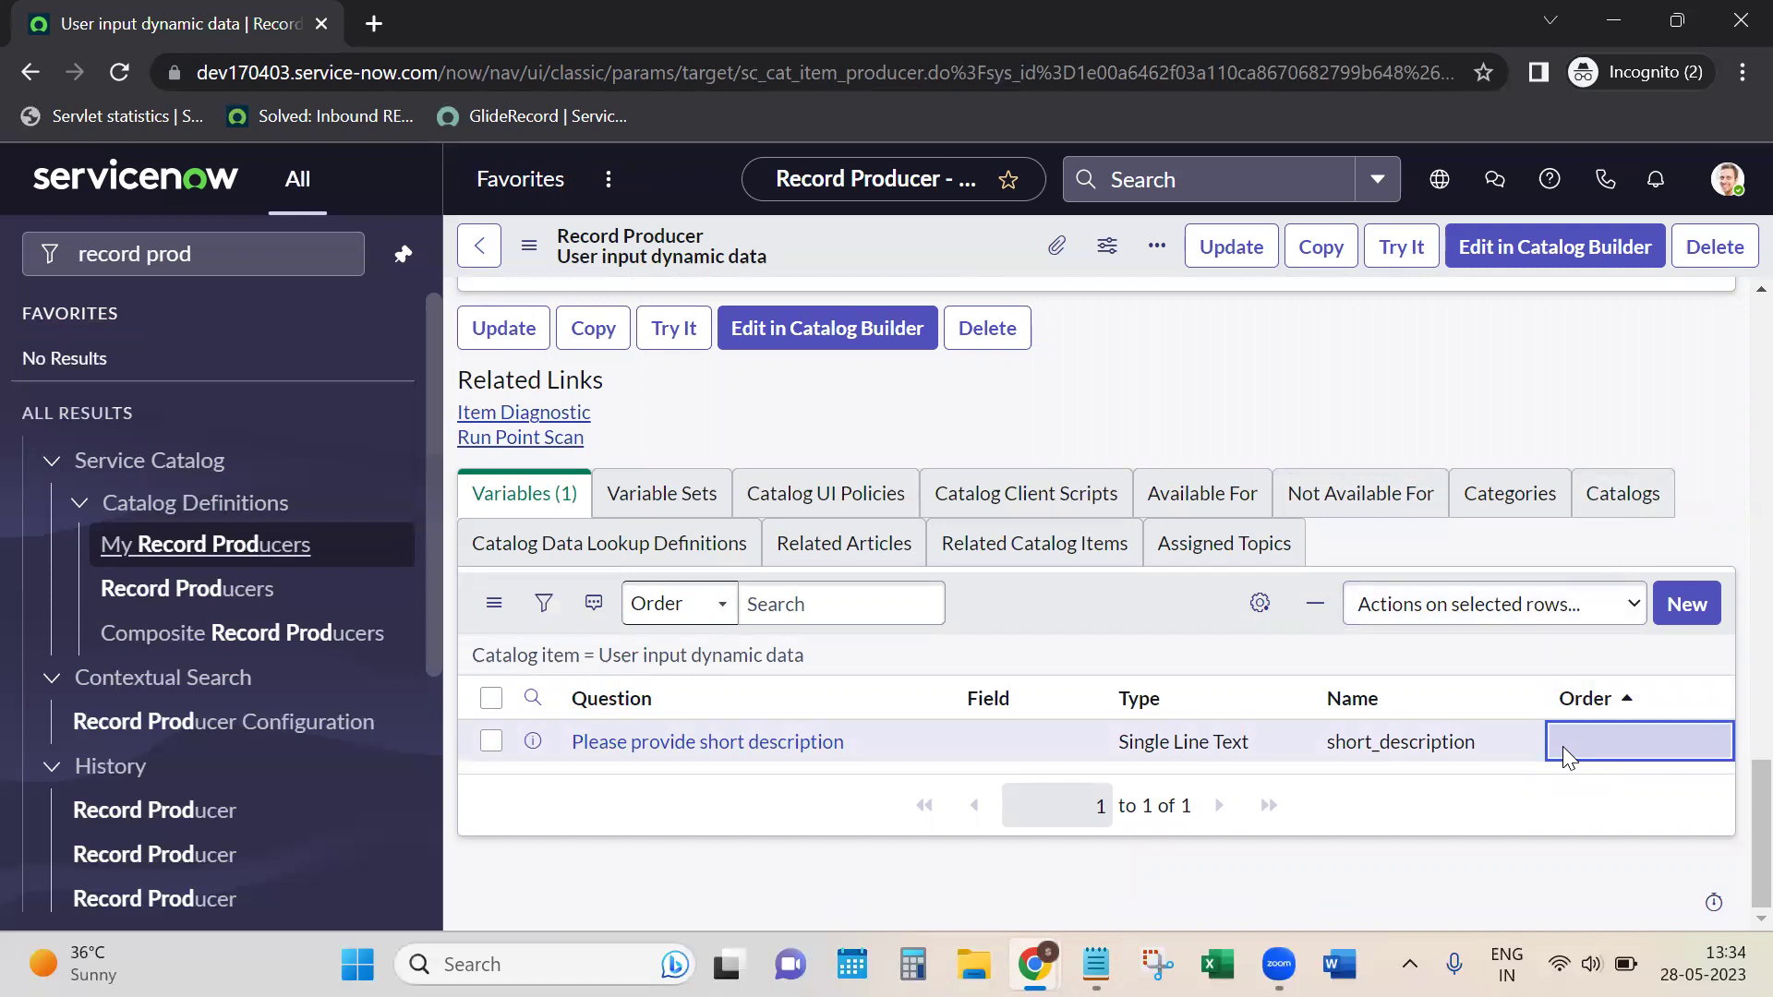
pyautogui.doubleClick(1562, 746)
pyautogui.write('1000')
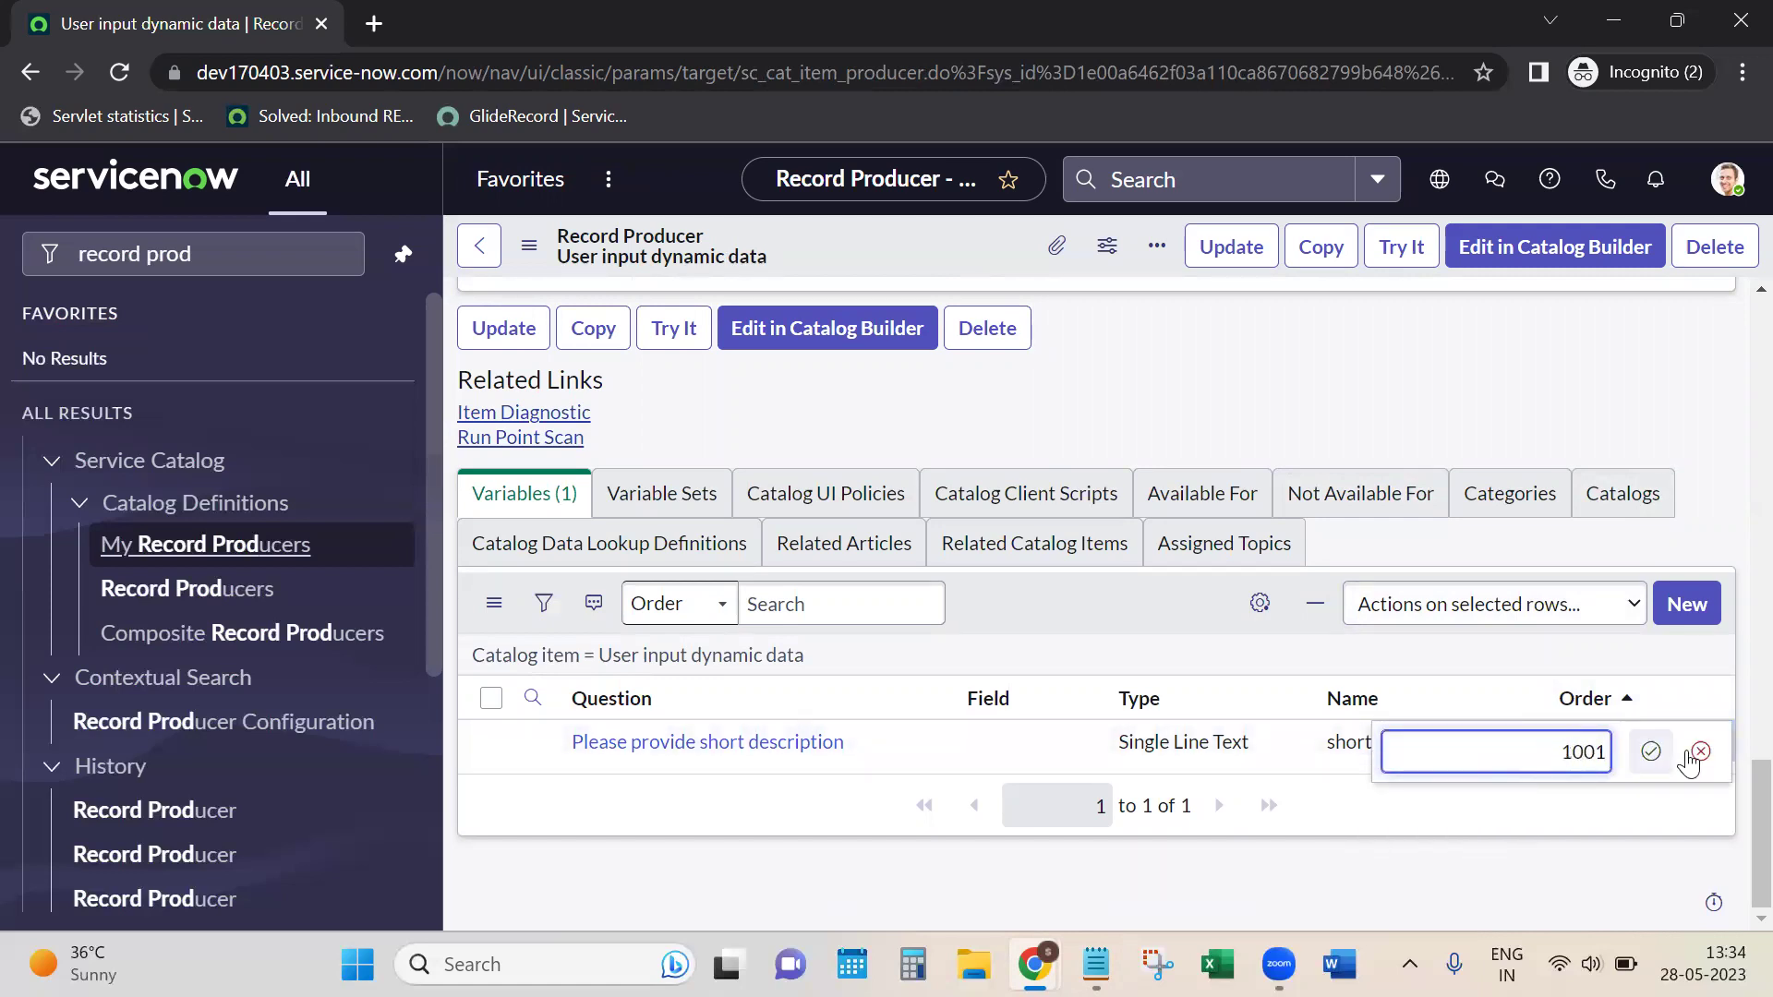
pyautogui.click(1651, 751)
# Step: Create another variable with the question "Please provide detailed description here" and the name description
pyautogui.click(1642, 605)
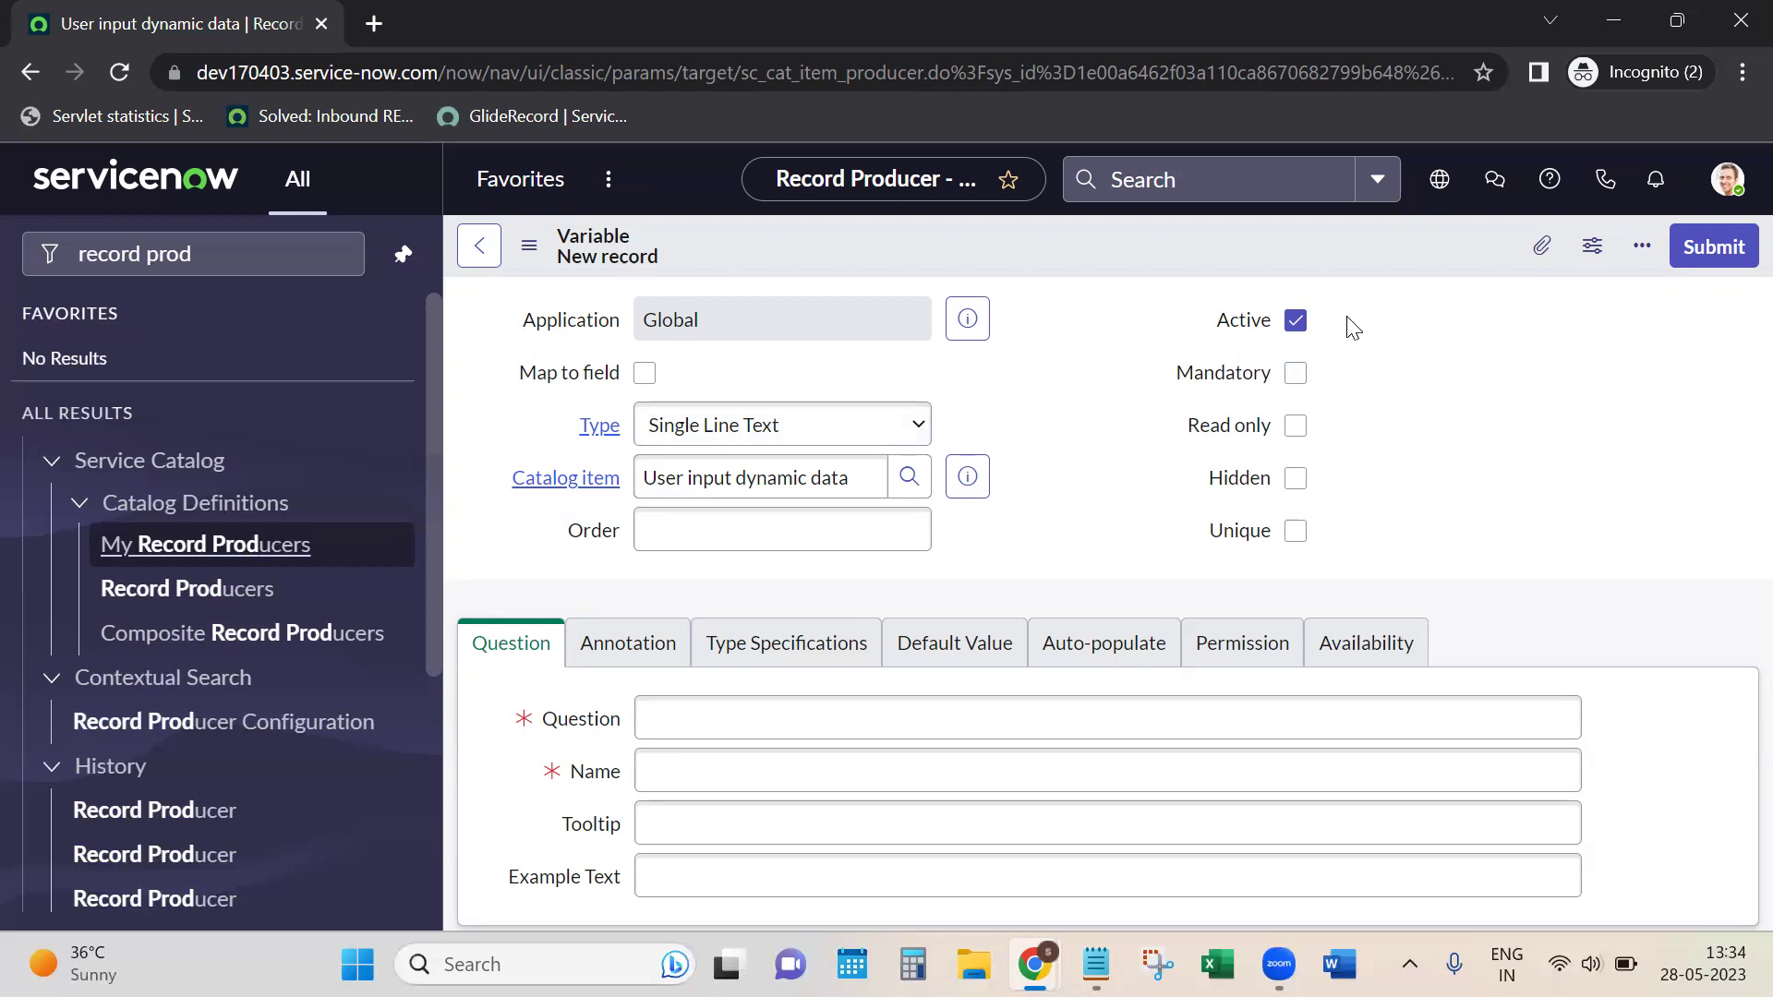
pyautogui.click(757, 718)
pyautogui.write('Please provide detailed description here')
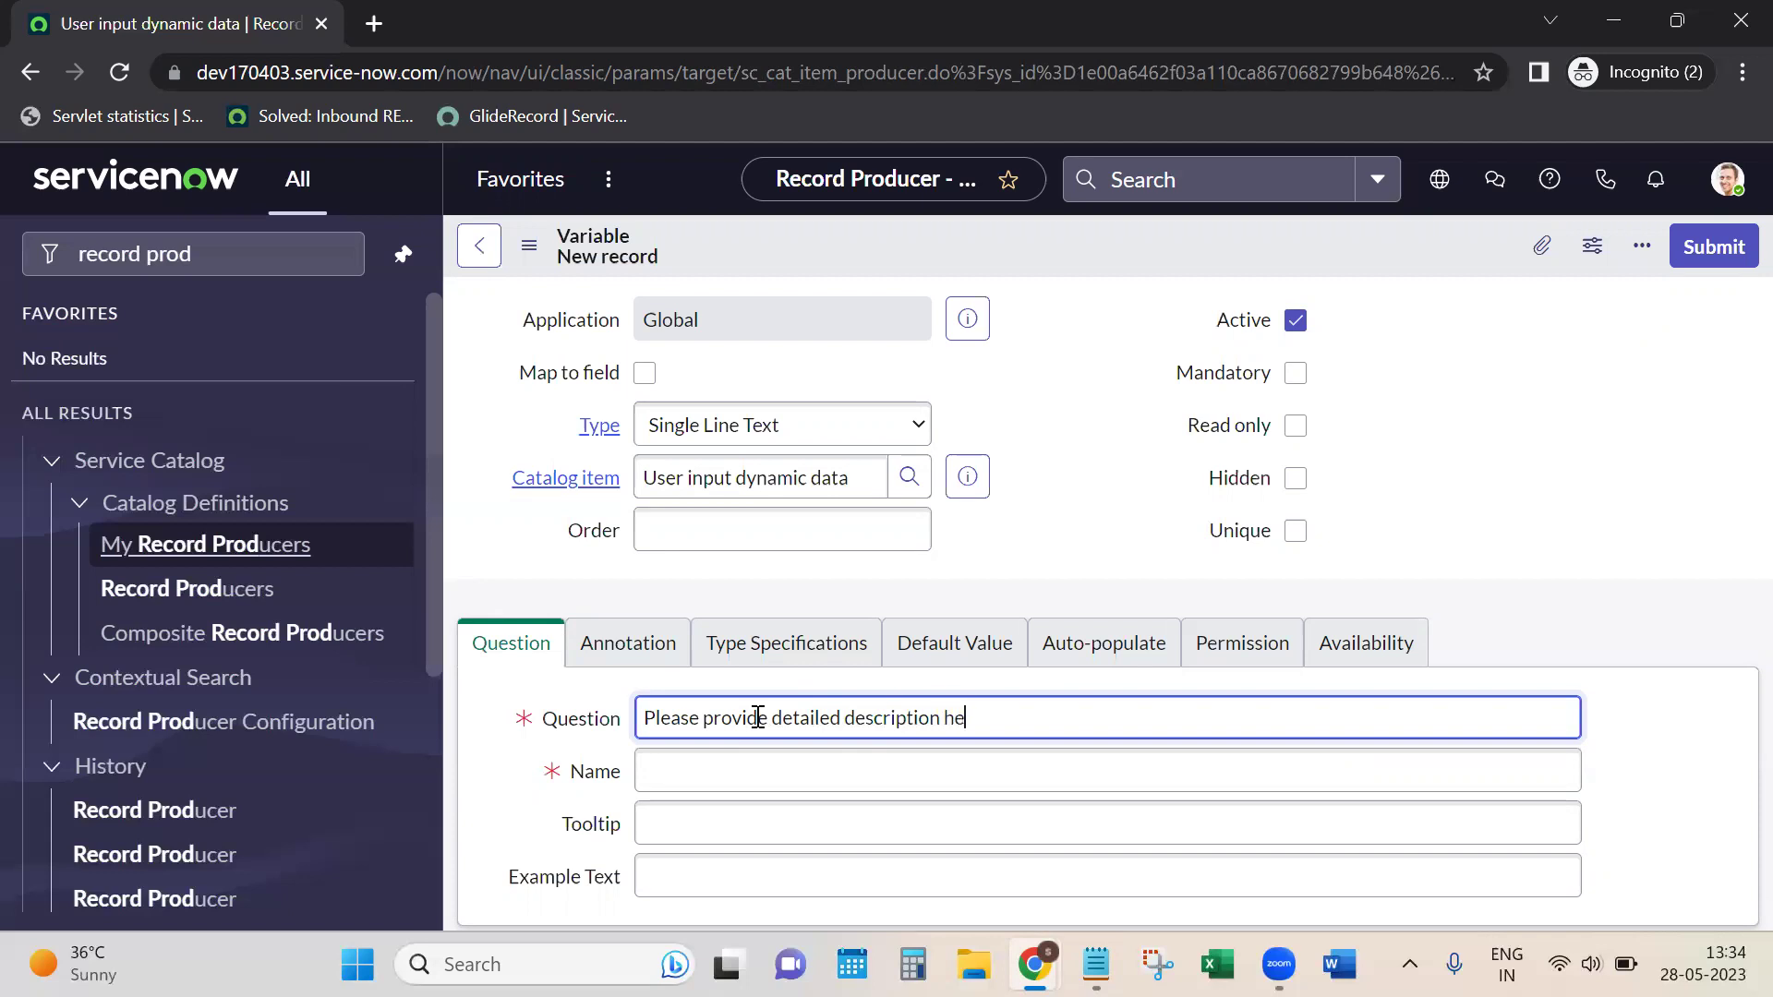
pyautogui.click(778, 749)
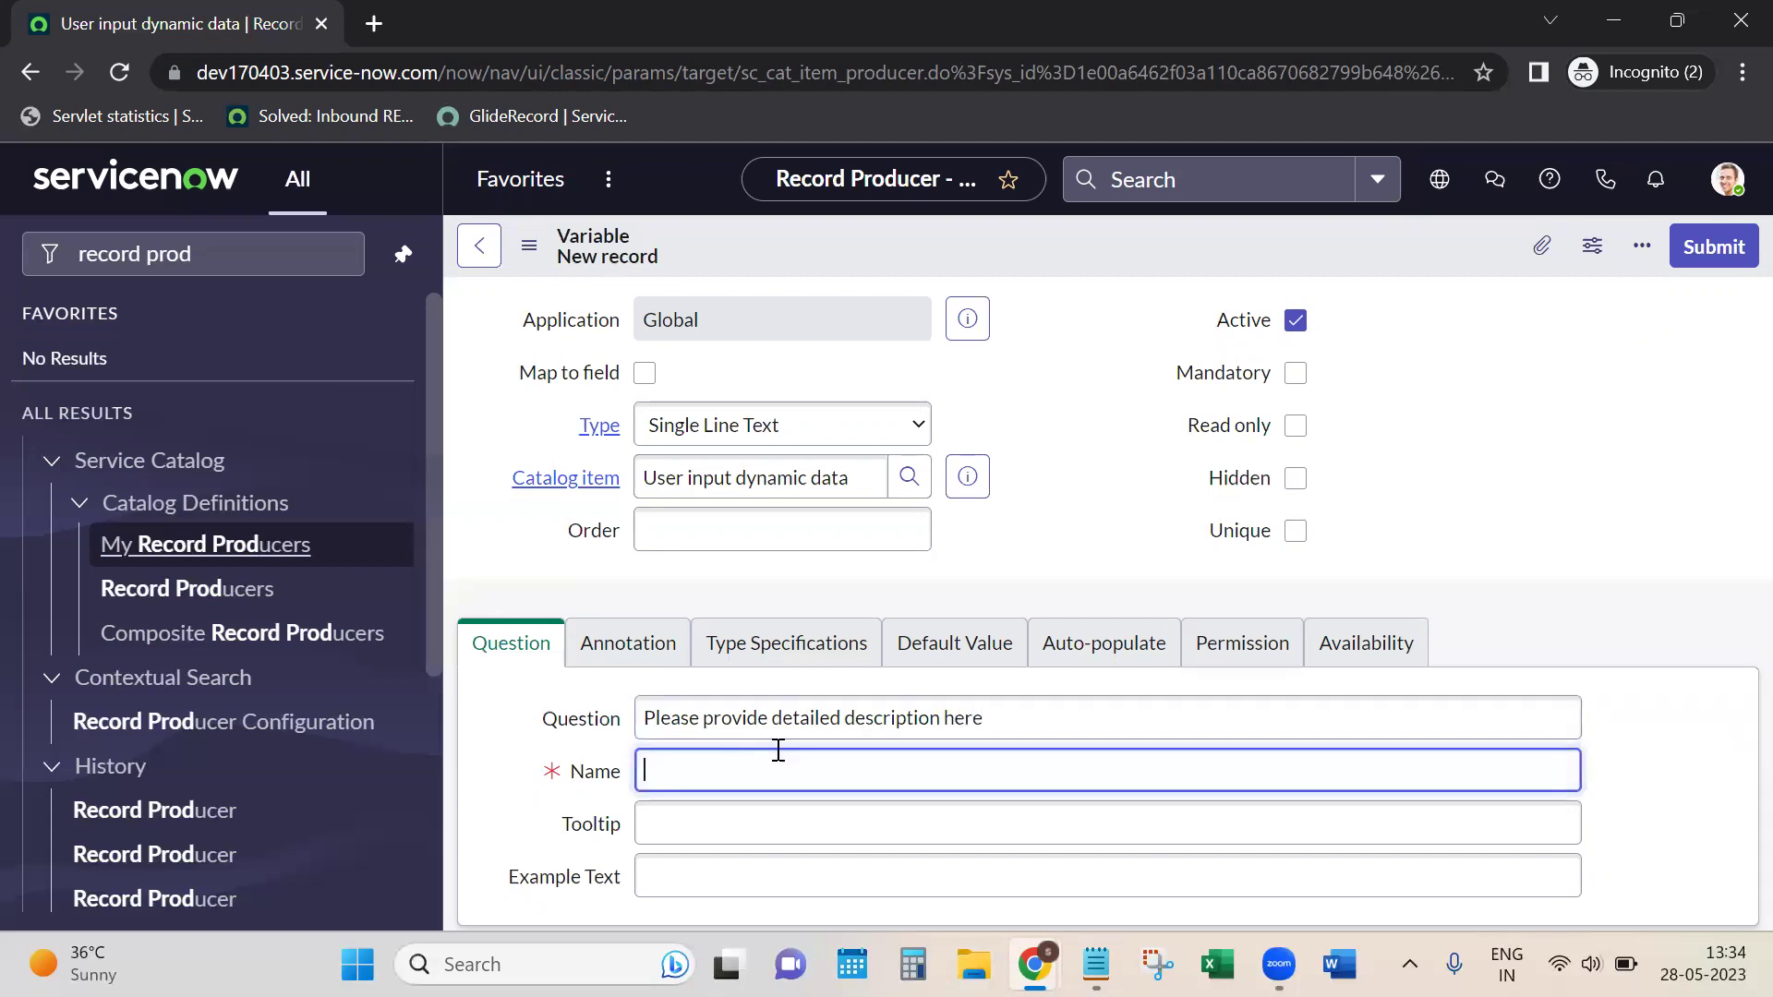
pyautogui.write('description')
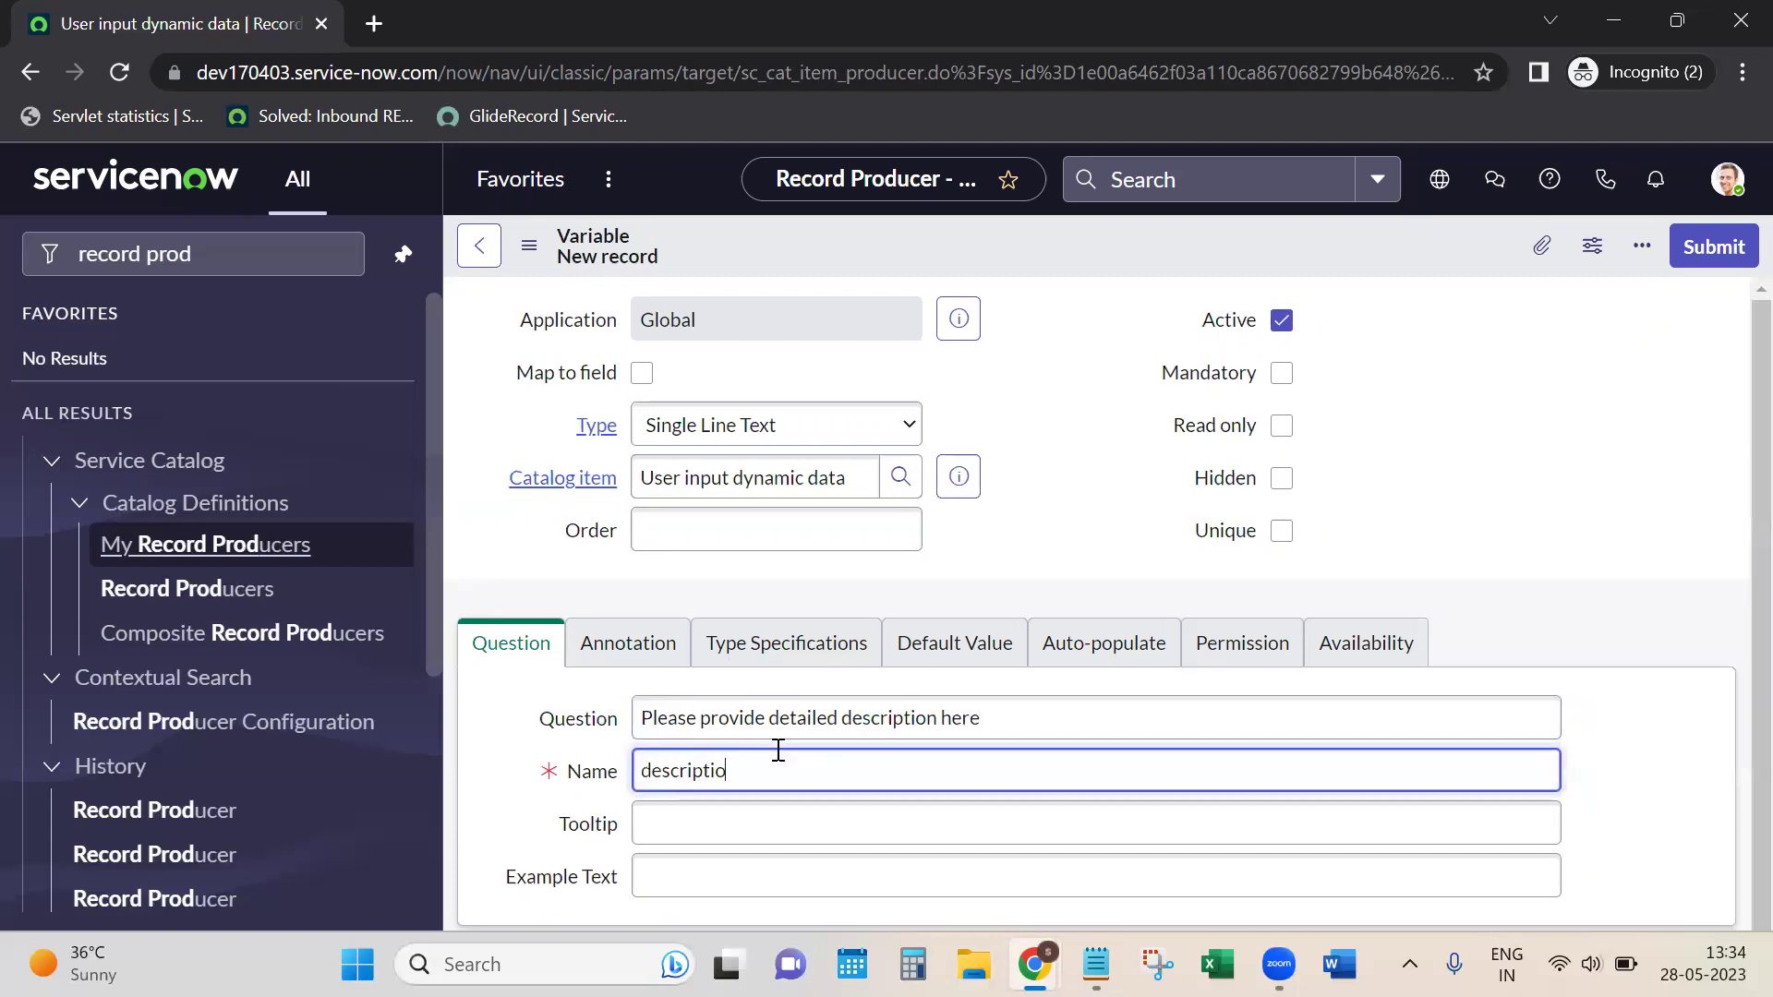
pyautogui.click(1522, 417)
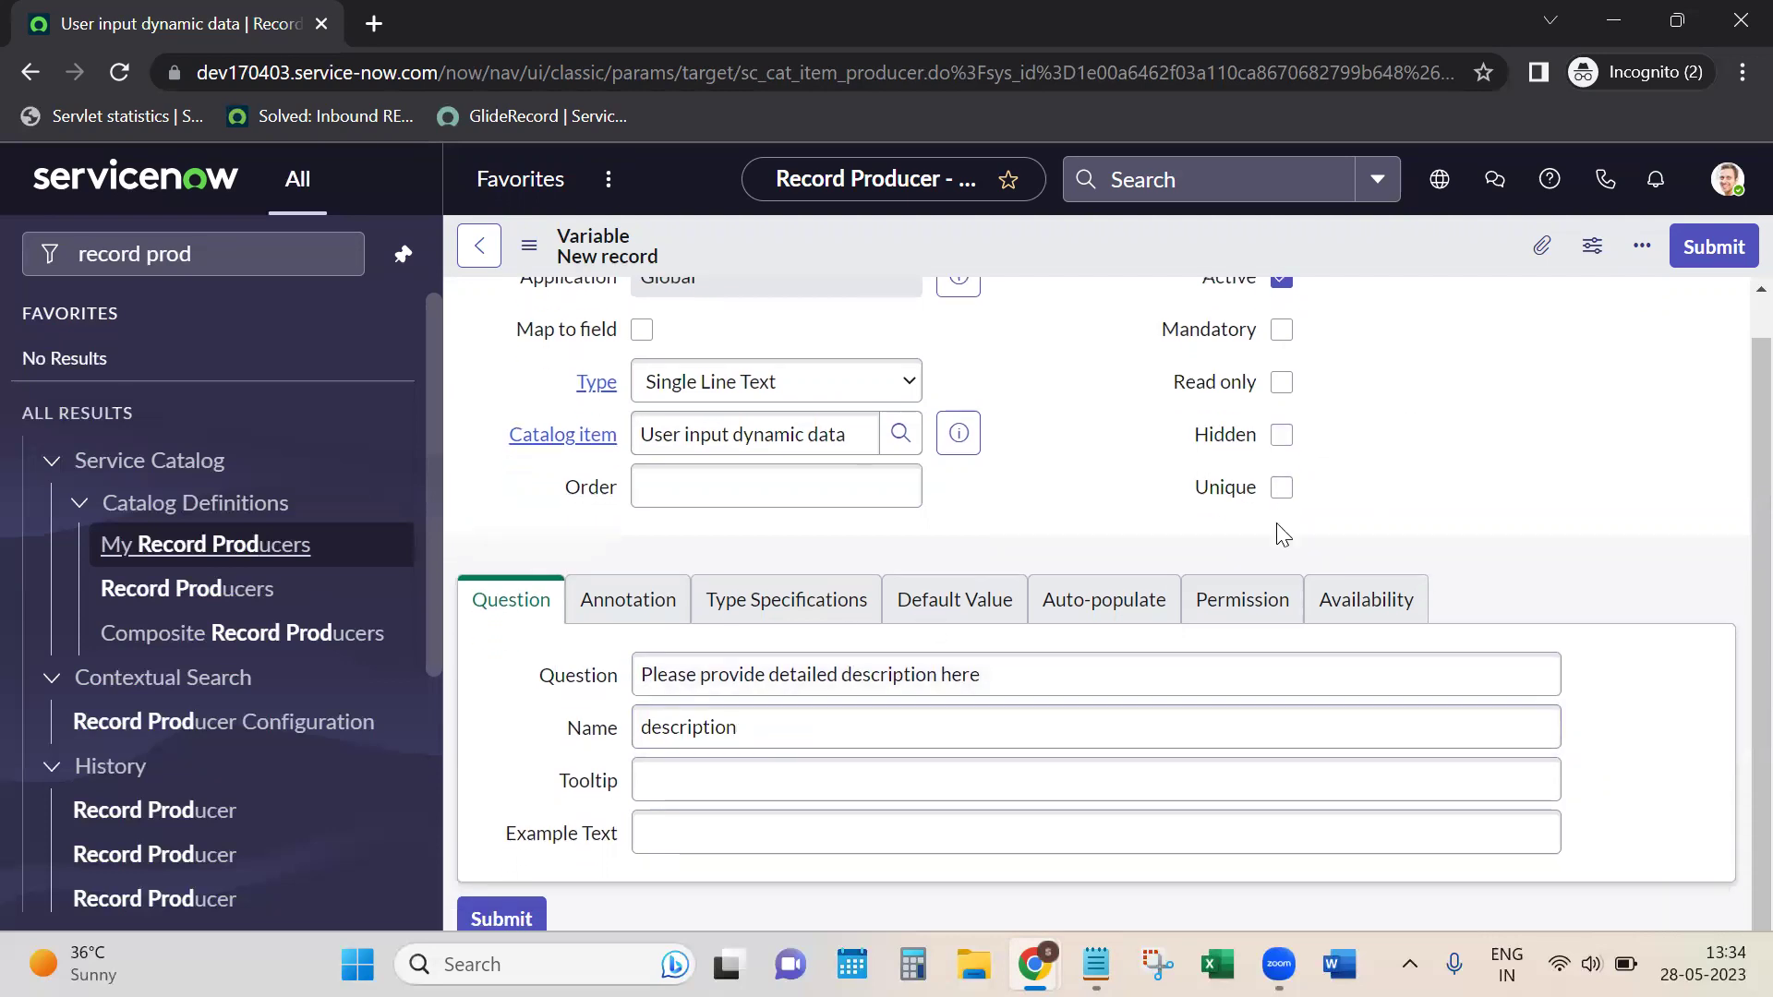
# Step: Set the description variable's tooltip to "Please mention things in detail"
pyautogui.click(878, 787)
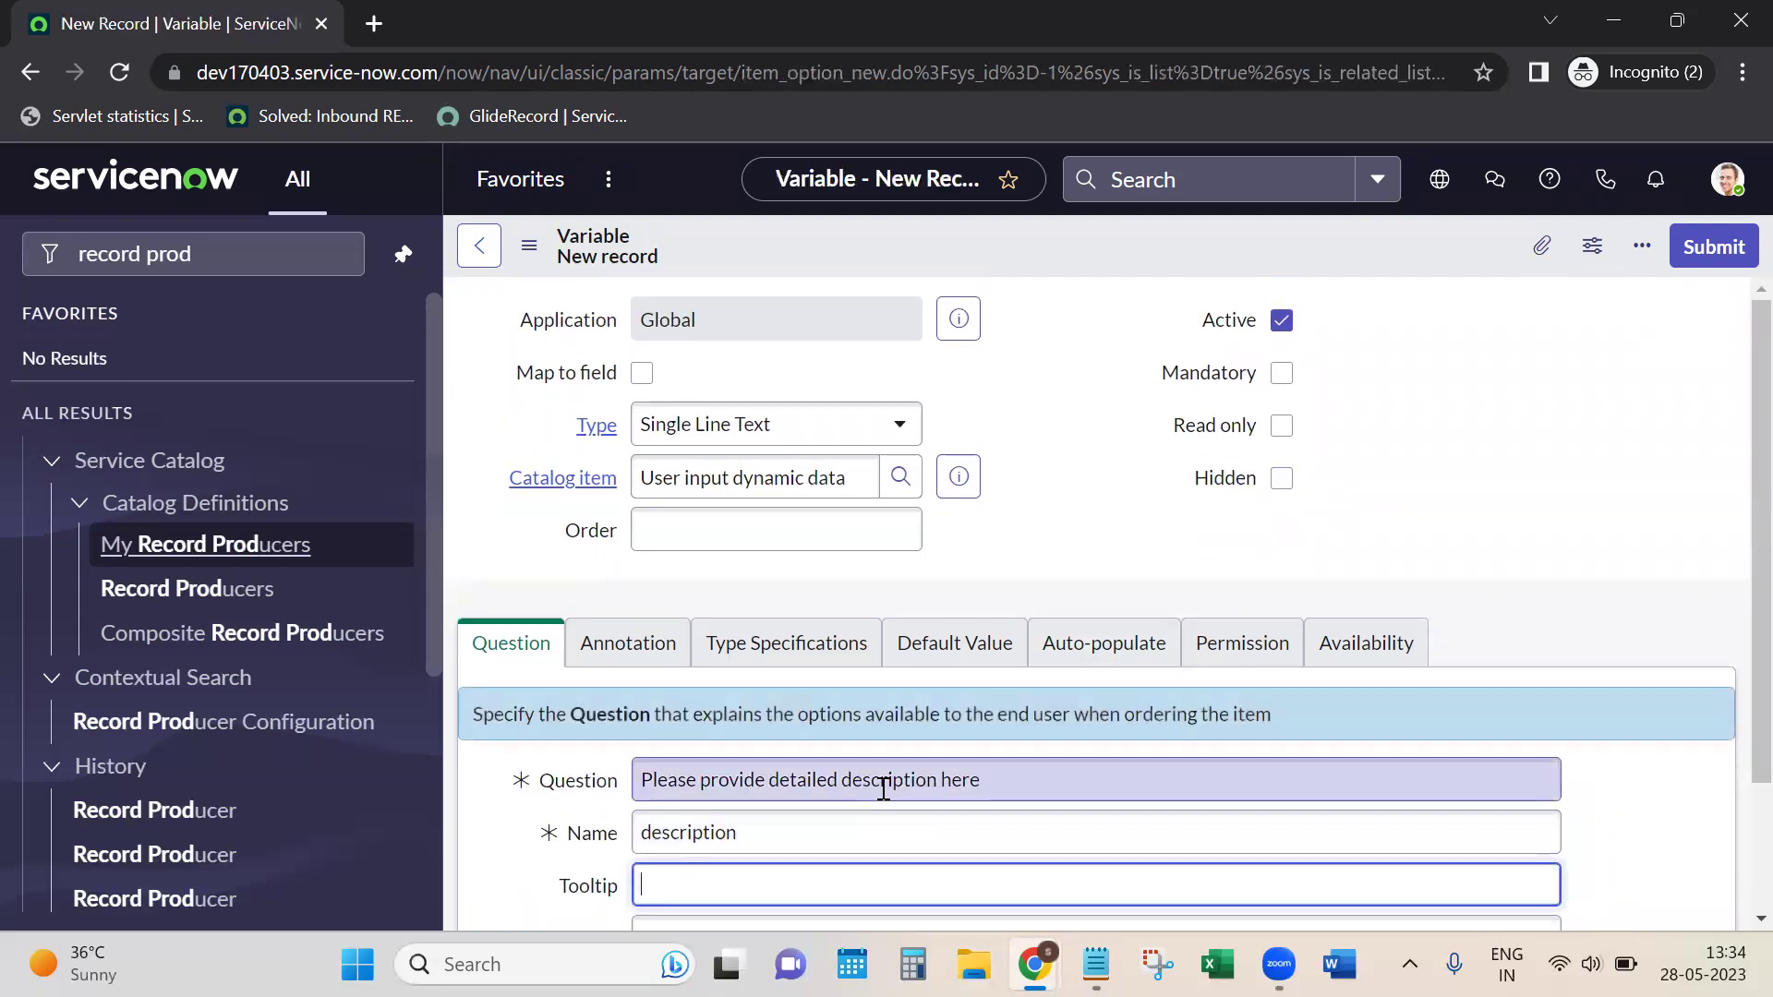
pyautogui.scroll(-2, 884, 790)
pyautogui.write('Ple')
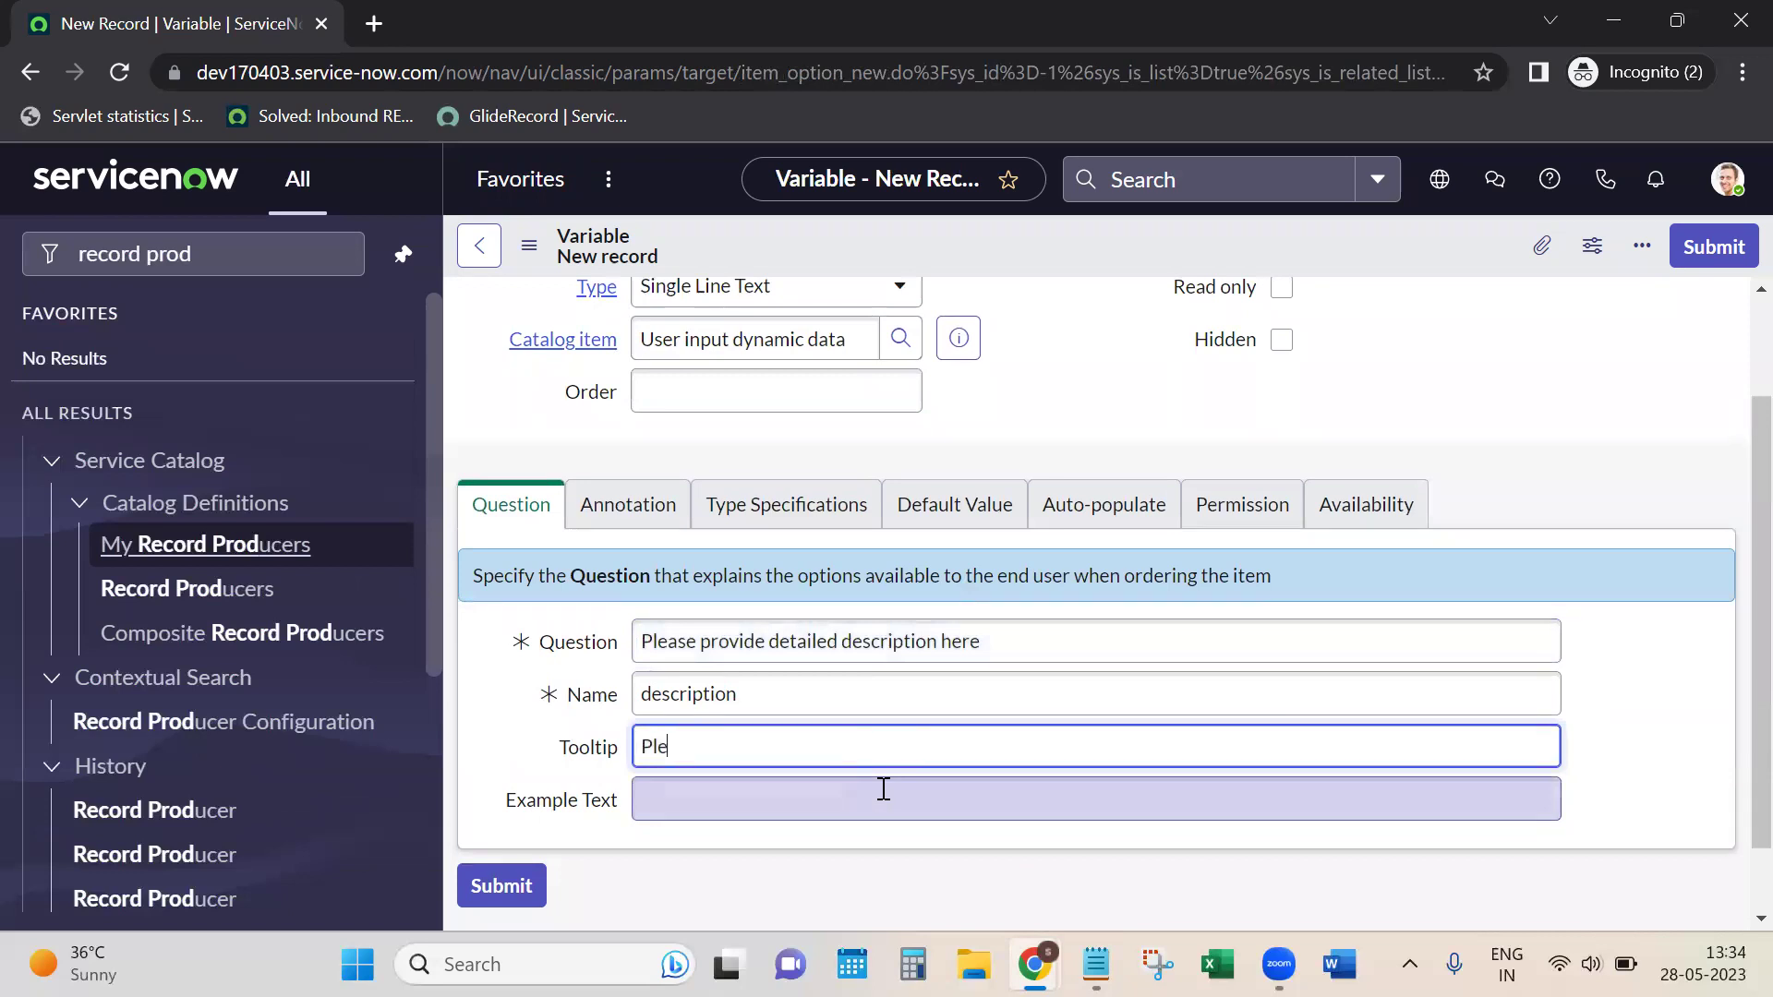
pyautogui.write('ase mention things in detail')
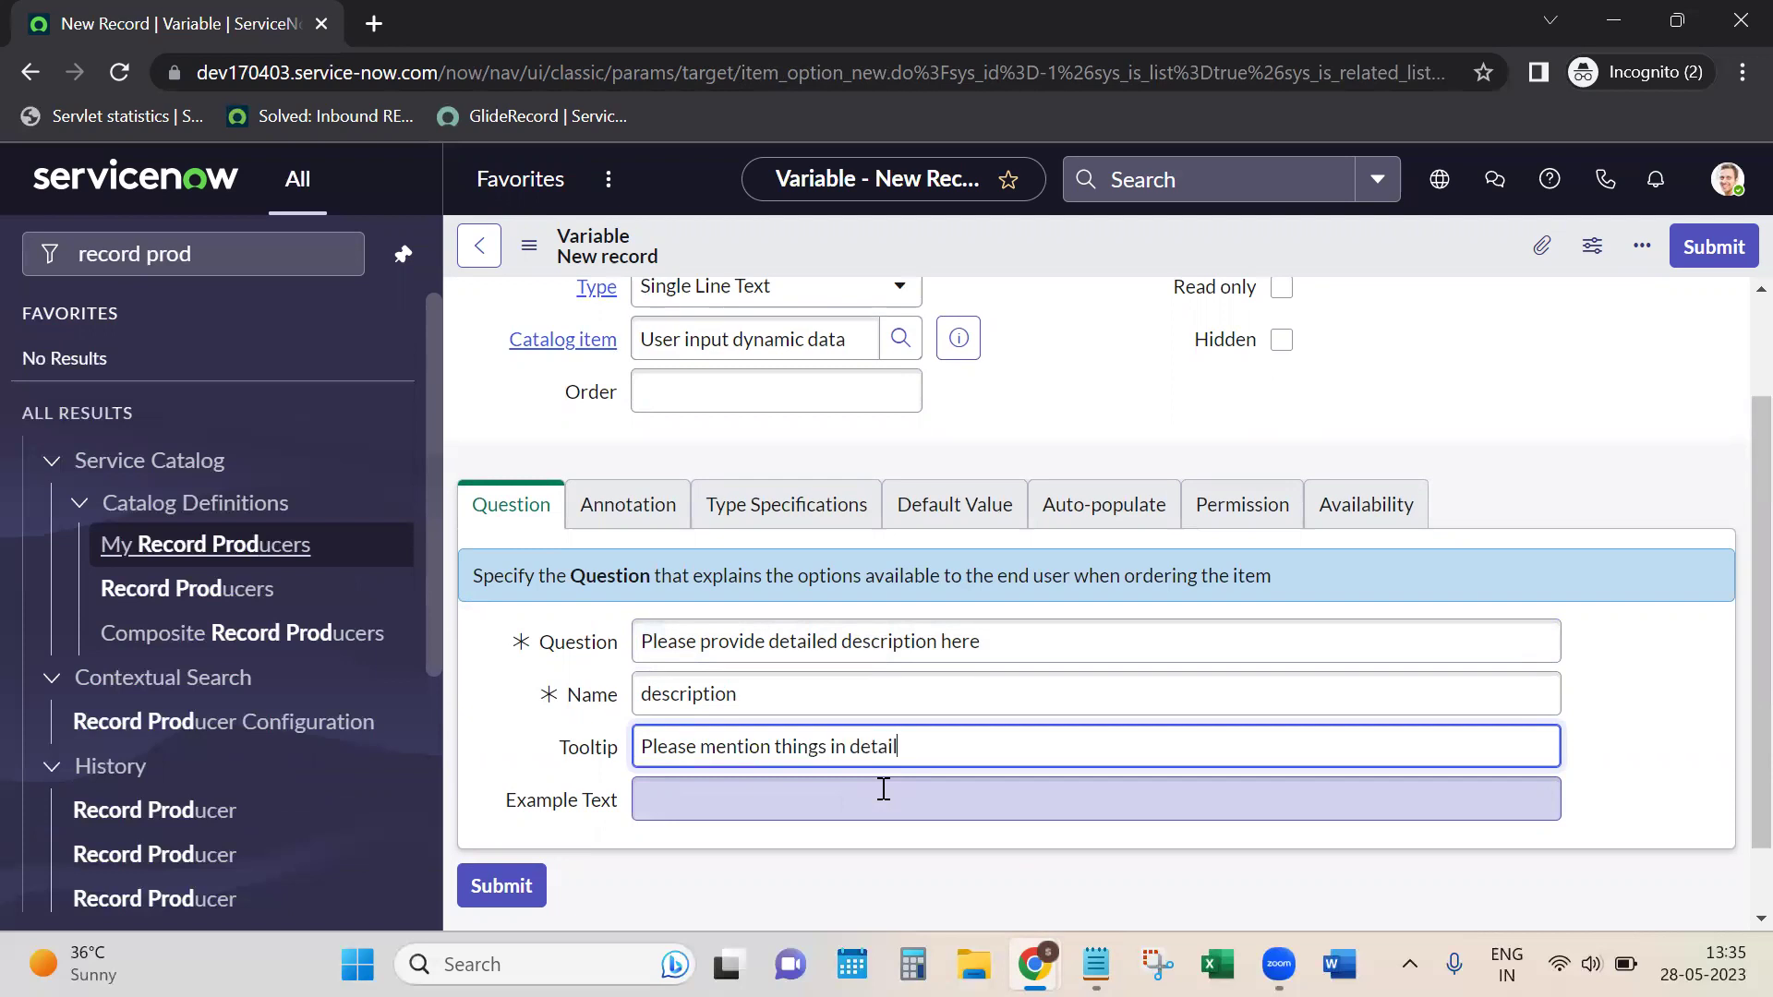
# Step: Set the variable's example text to "step1-i need HP monitor, step2-its size should be.., step3-deliver to this address,step4-send by thois courier"
pyautogui.click(883, 789)
pyautogui.write('step1-i need HP')
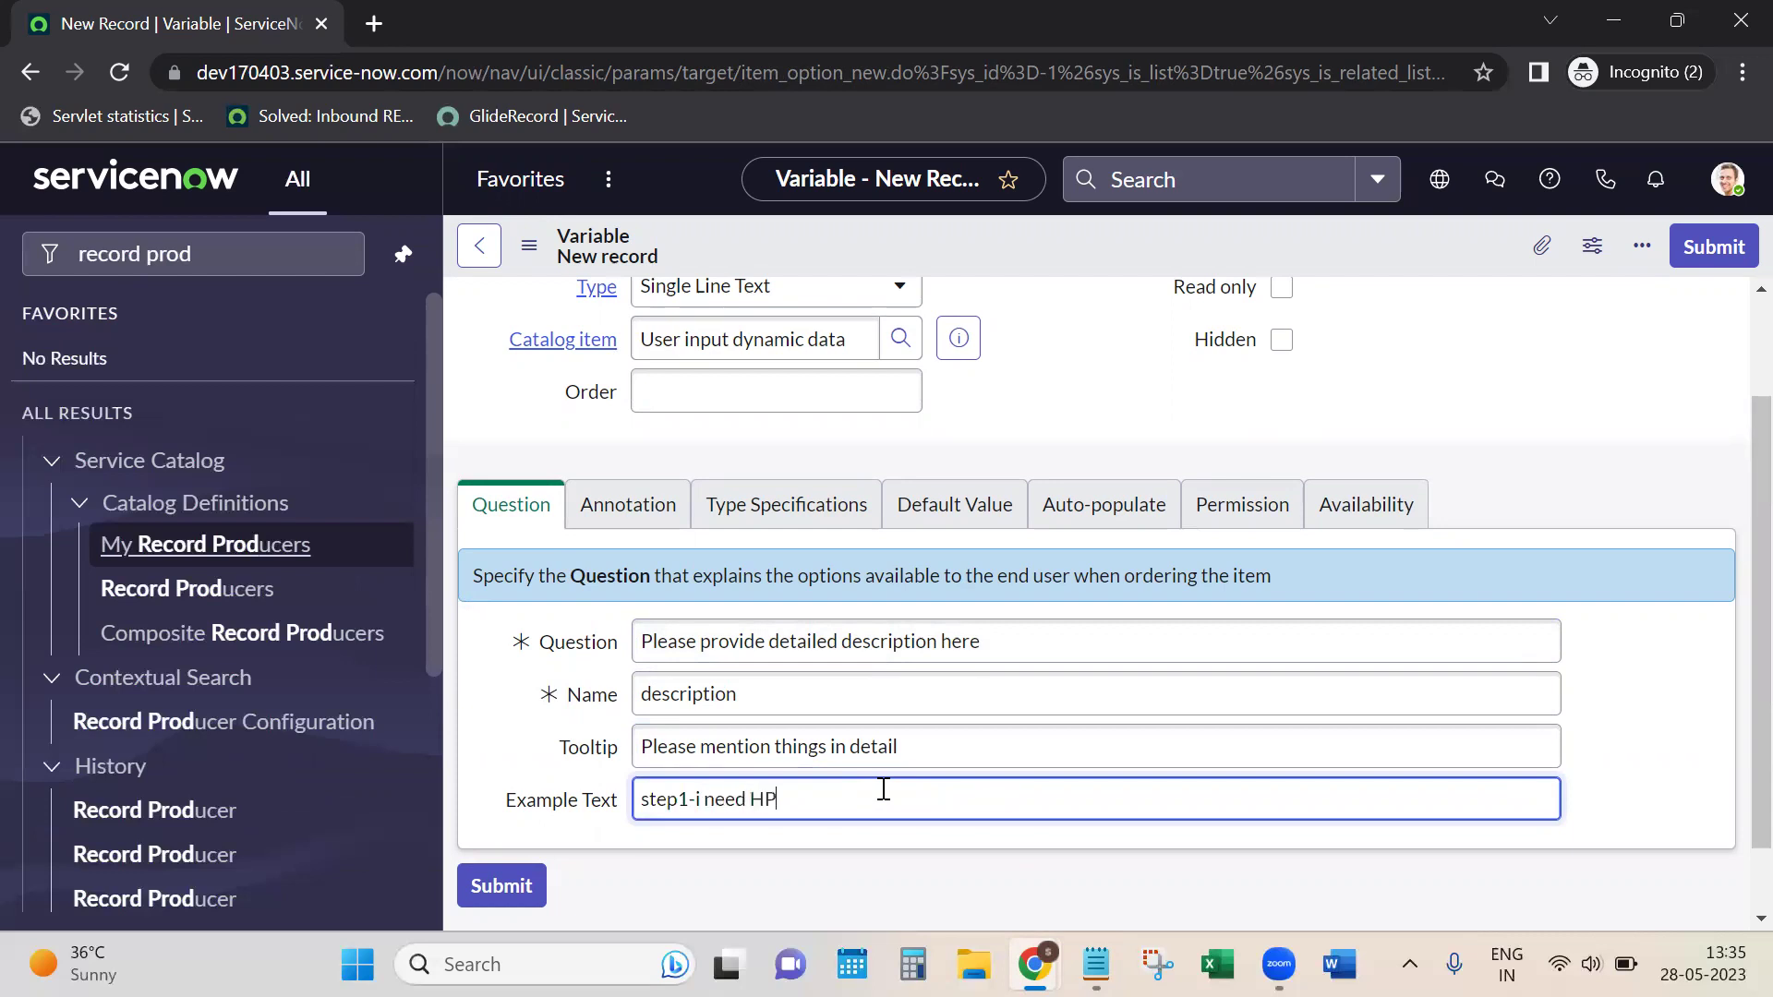
pyautogui.write(' monitor, step2-its size should be..')
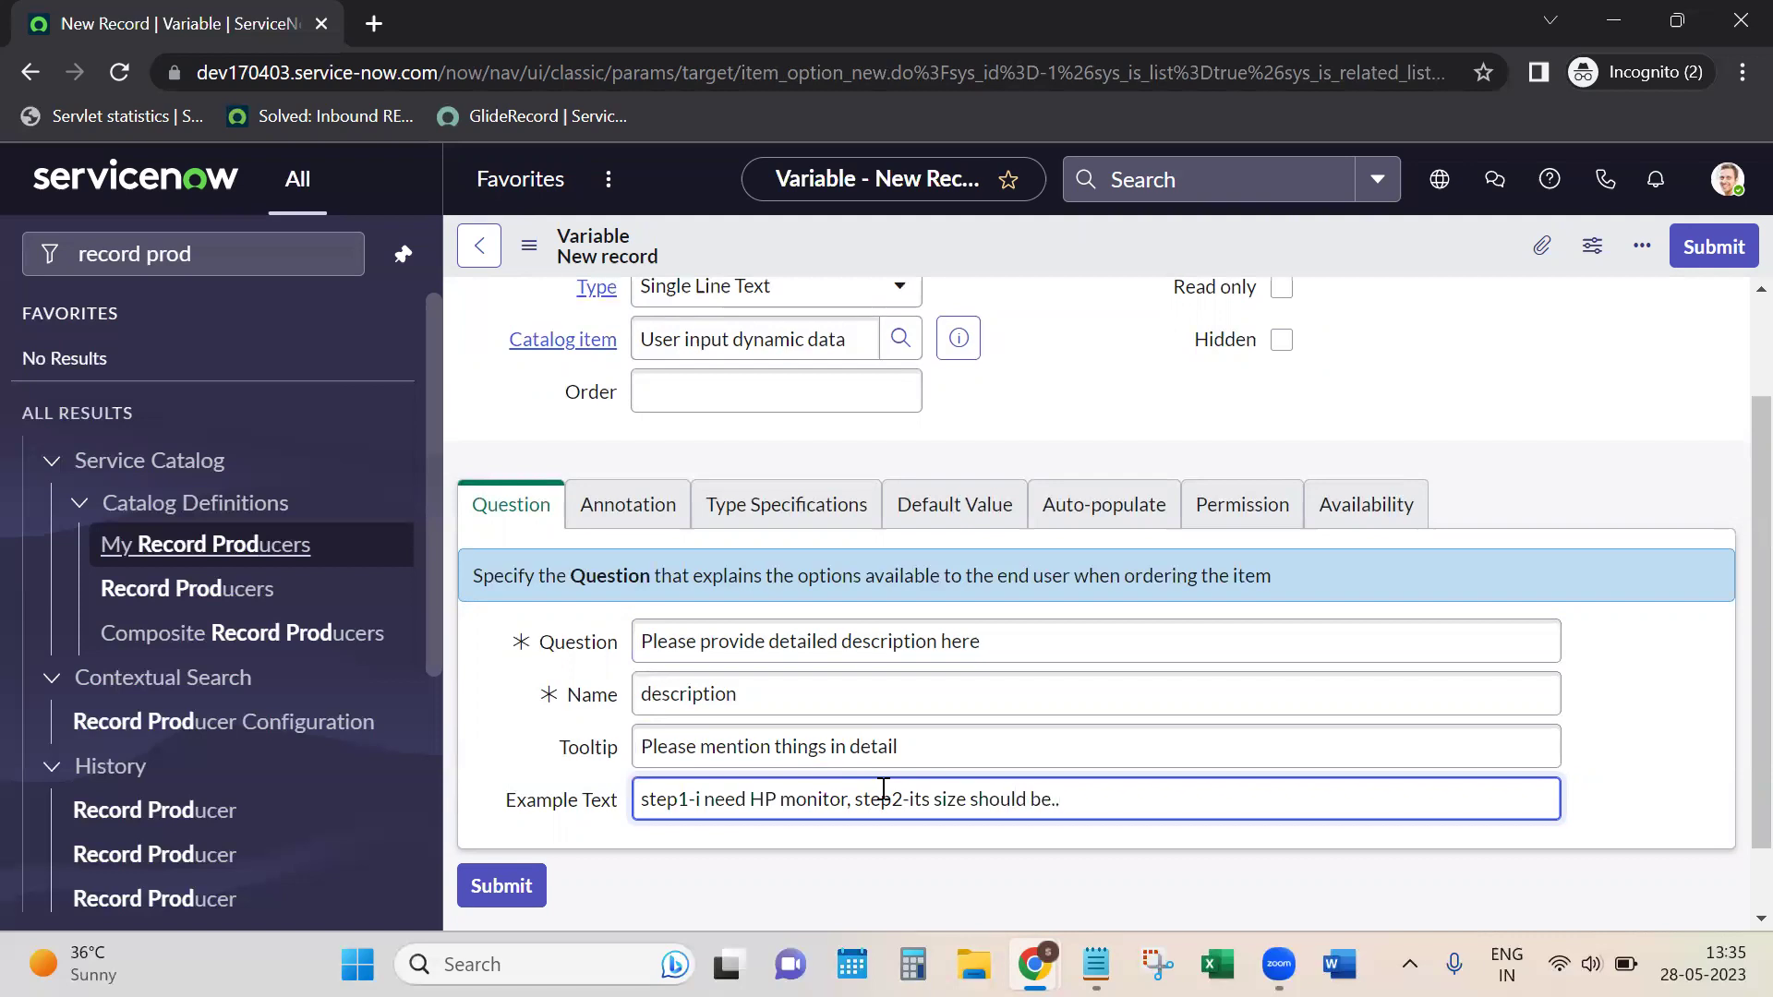
pyautogui.write(', step3-deliber')
pyautogui.press('BackSpace')
pyautogui.press('BackSpace')
pyautogui.write('ver to this addr')
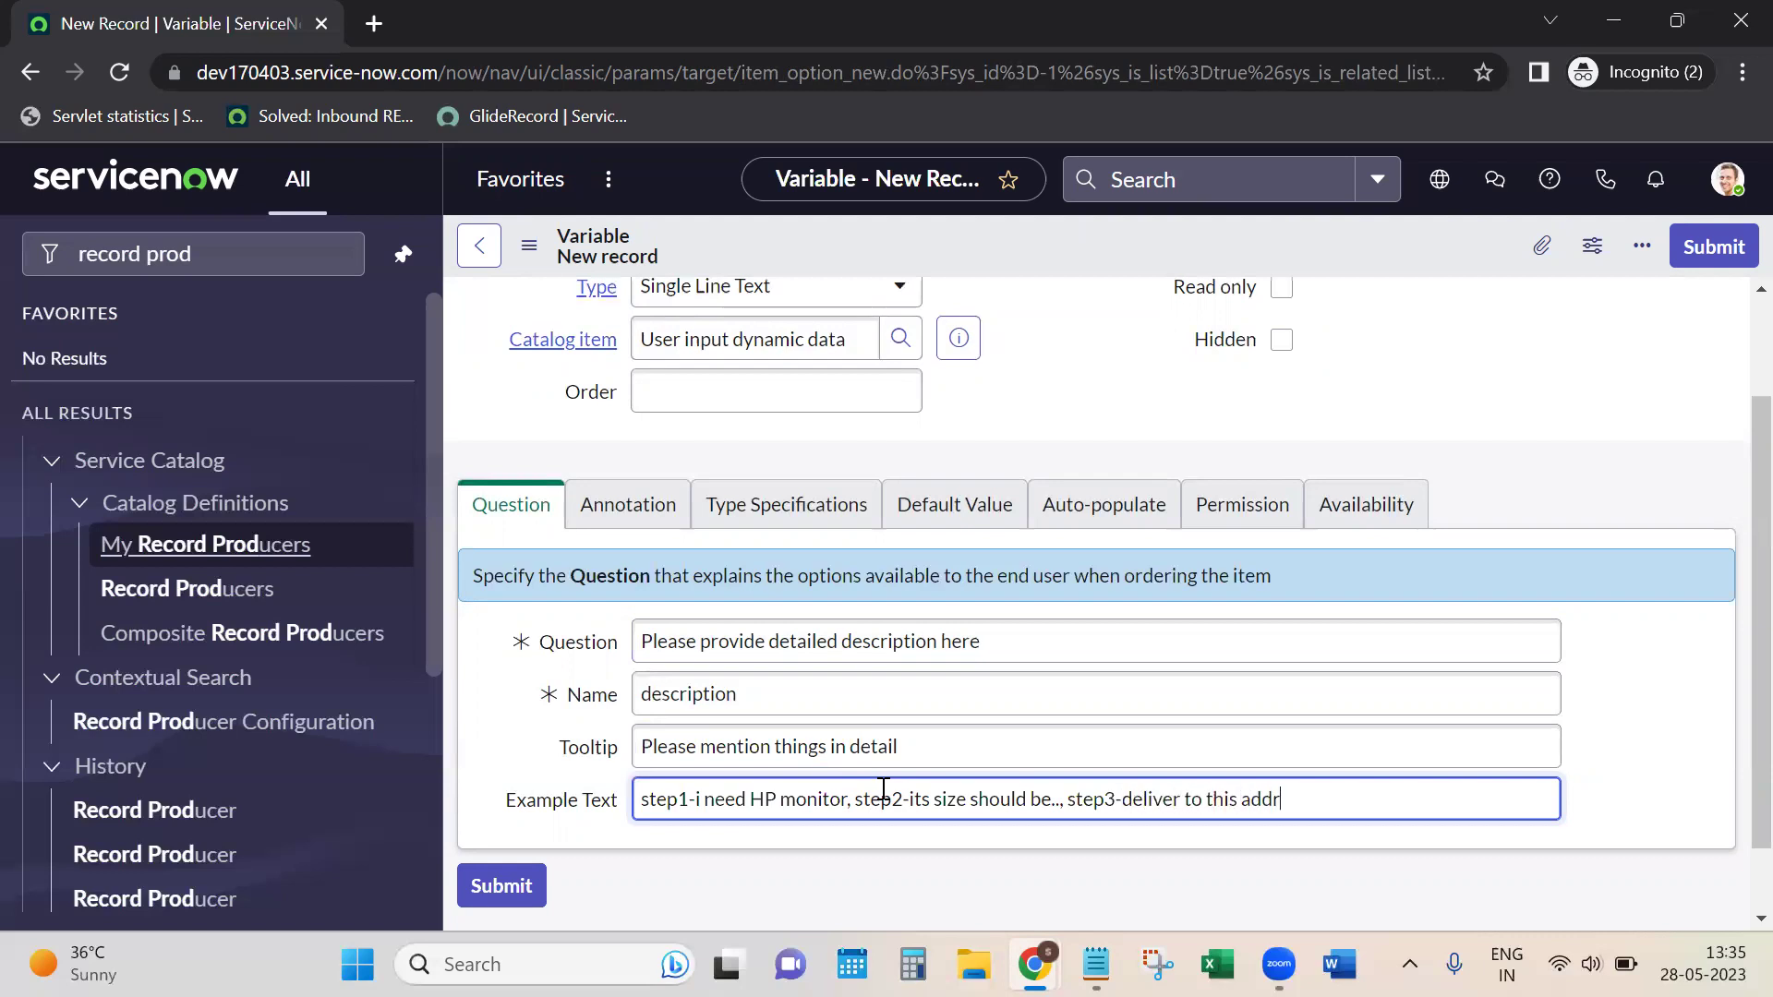
pyautogui.write('ess,step4')
pyautogui.write('-send b')
pyautogui.write('y thois cou')
pyautogui.press('BackSpace')
pyautogui.write('is cou')
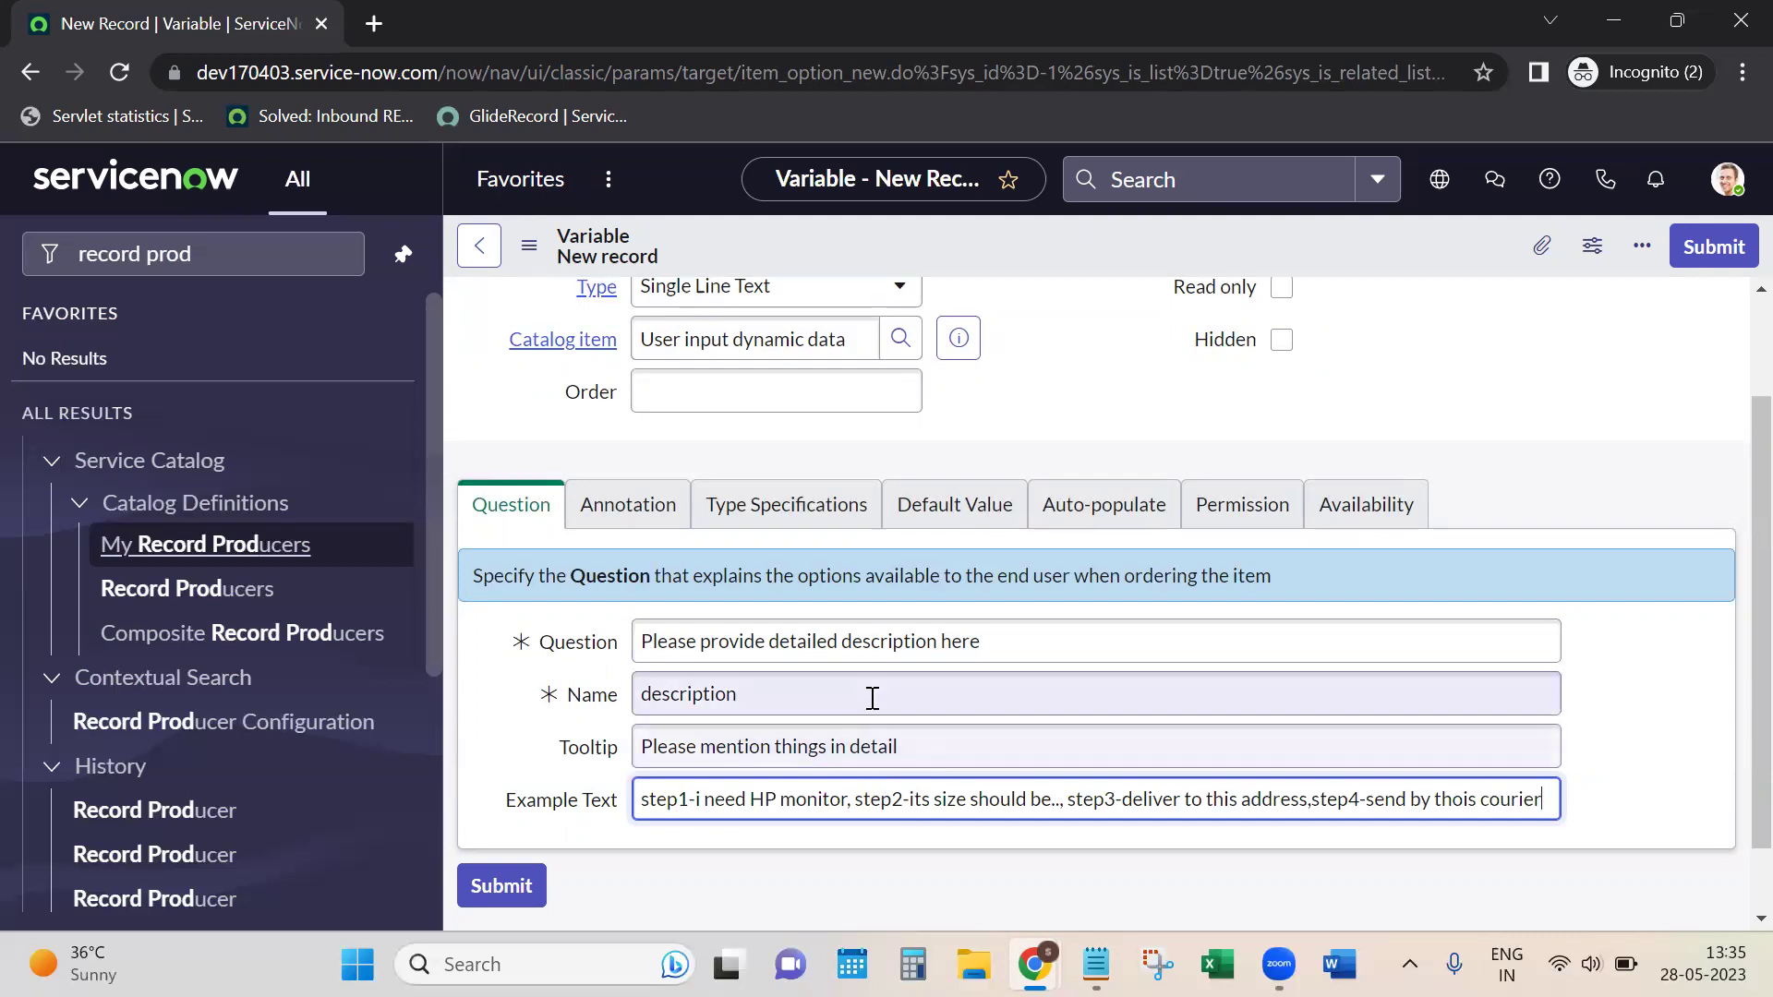
# Step: Make the description variable a mandatory Multi Line Text variable with order 1011, and submit it
pyautogui.click(796, 294)
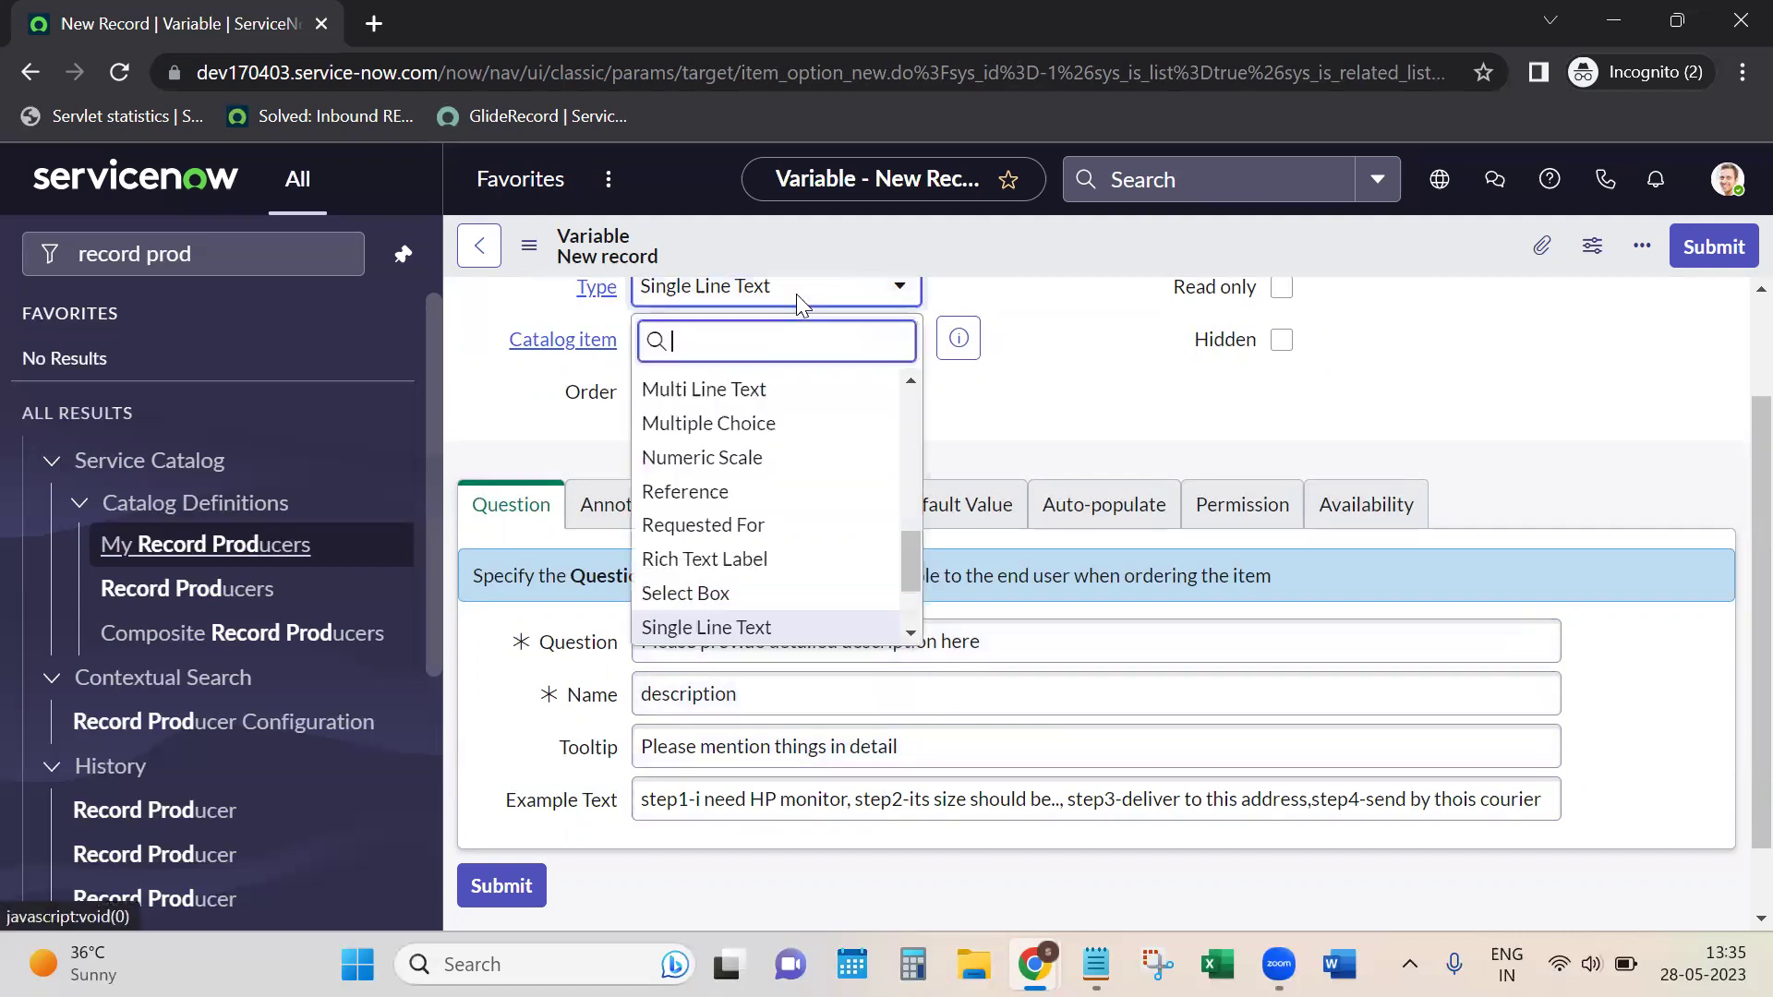
pyautogui.click(706, 389)
pyautogui.click(710, 535)
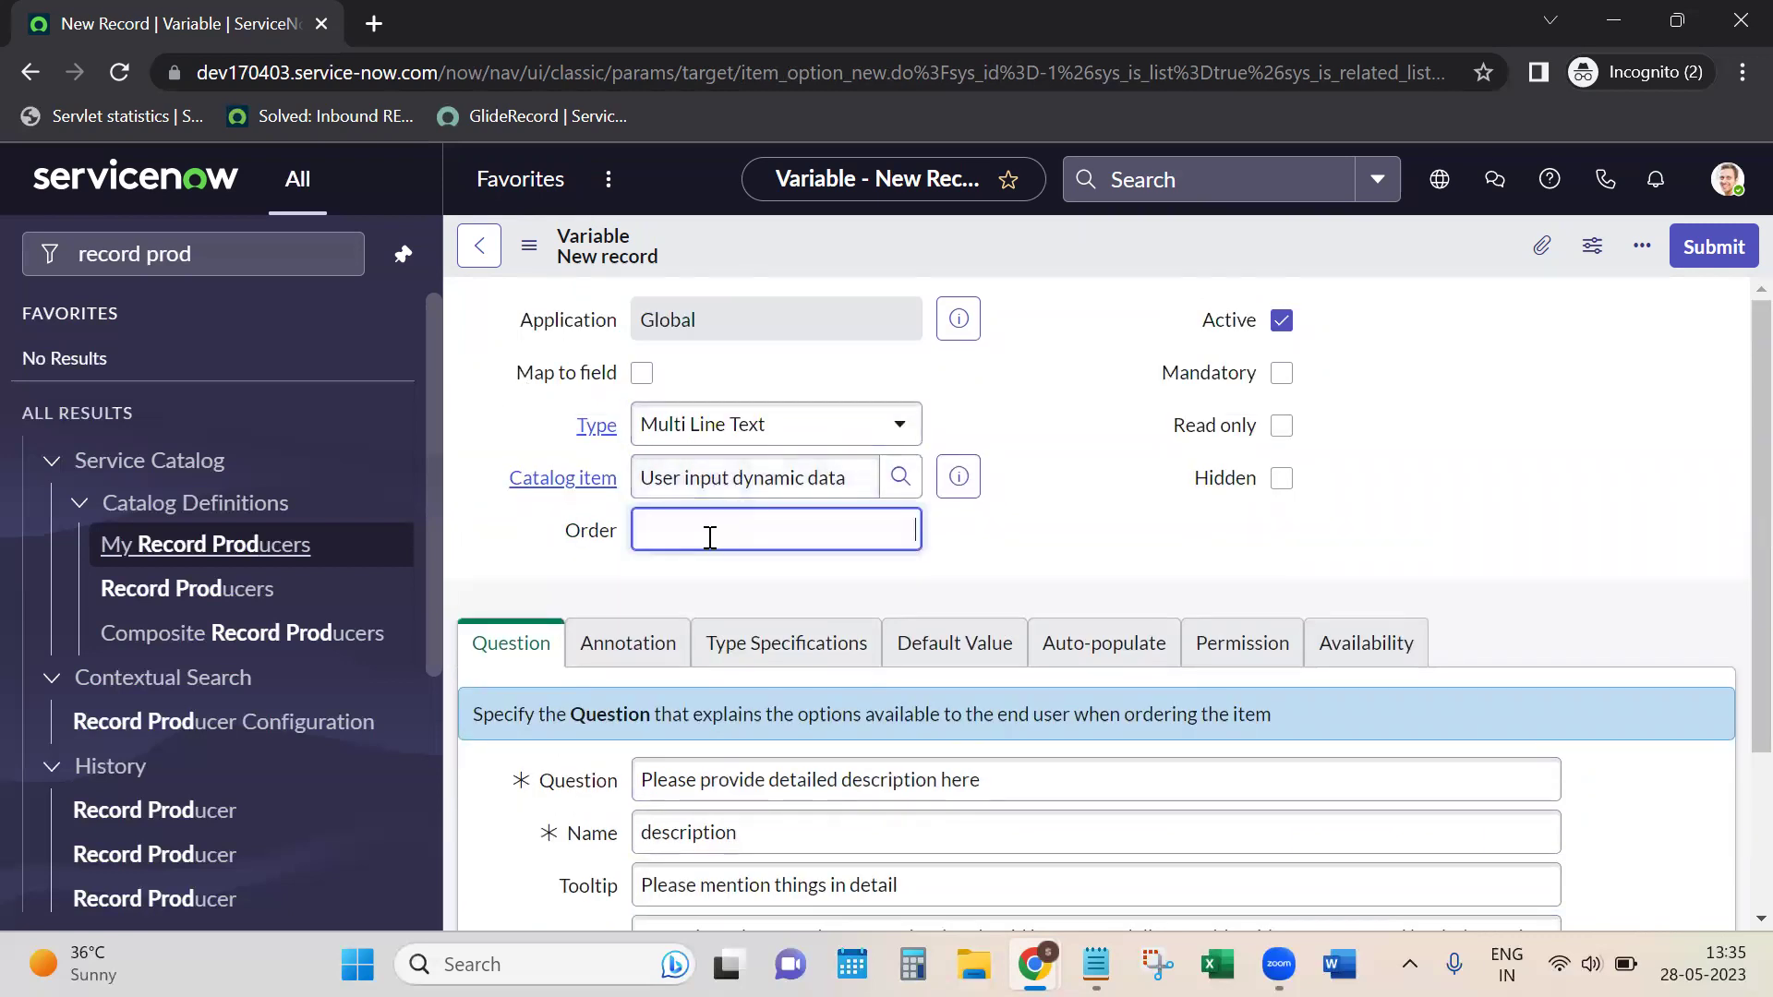
pyautogui.write('1011')
pyautogui.click(1281, 374)
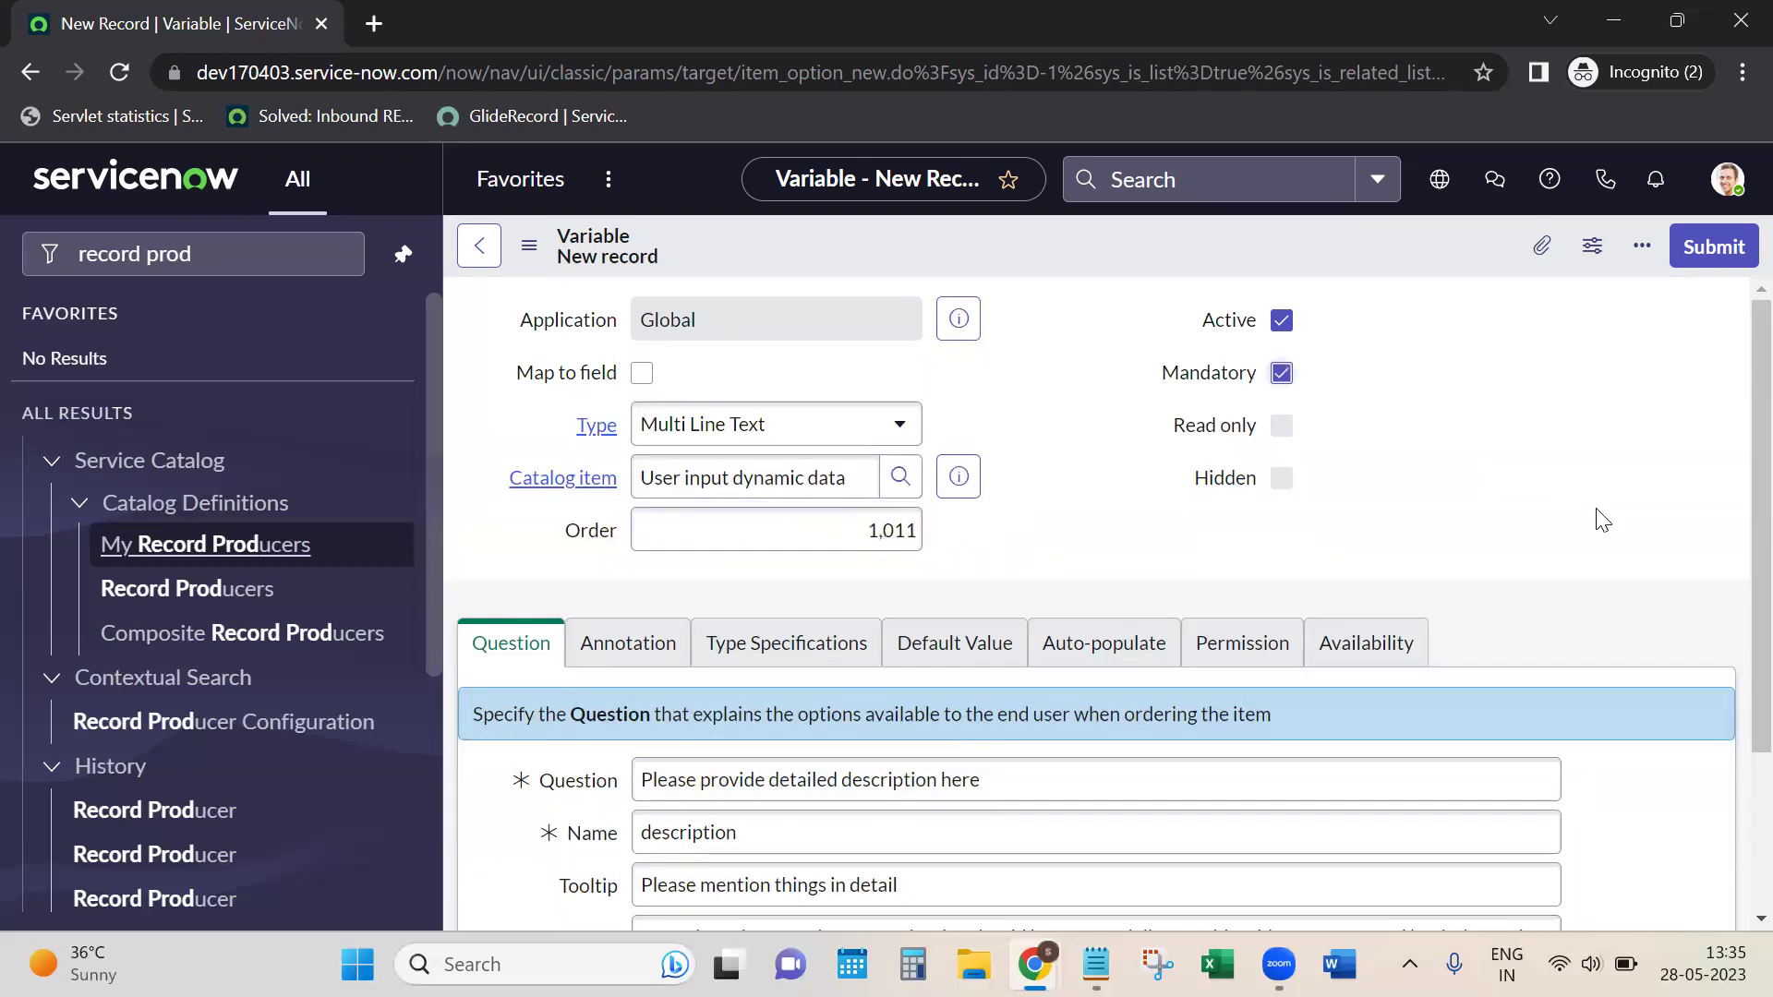
pyautogui.click(1707, 270)
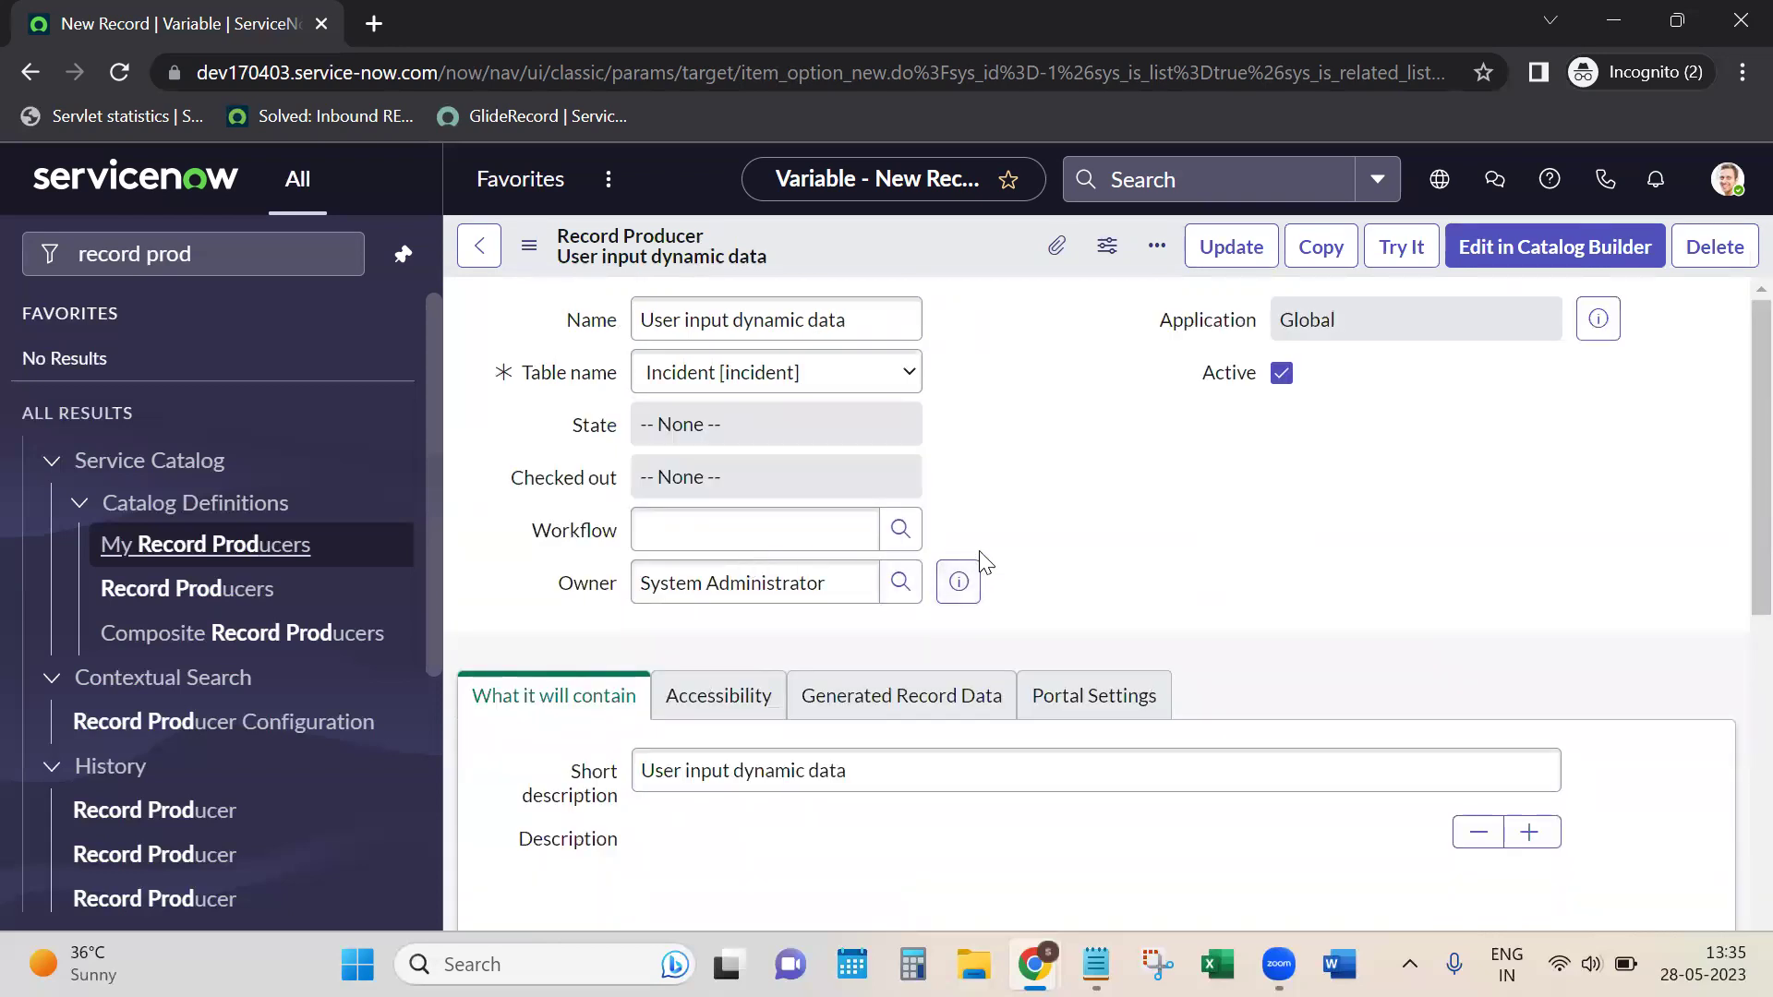
# Step: Review the names of both variables in the record producer's variables list
pyautogui.click(1091, 787)
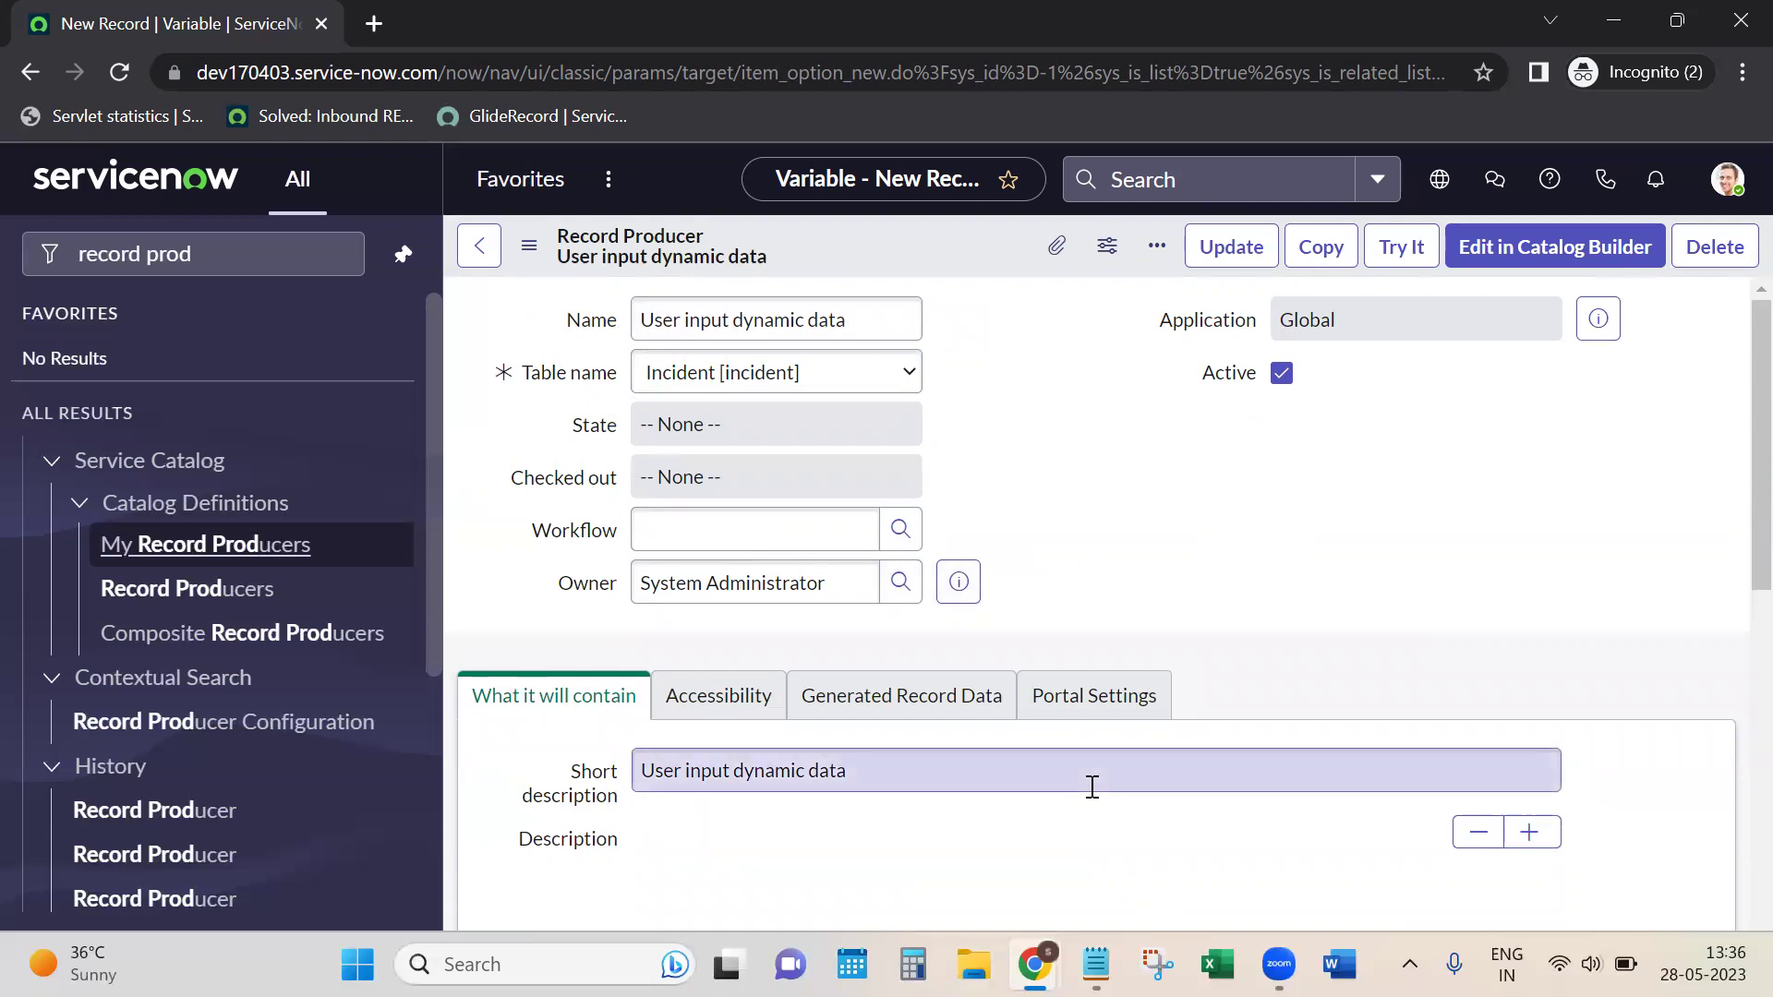
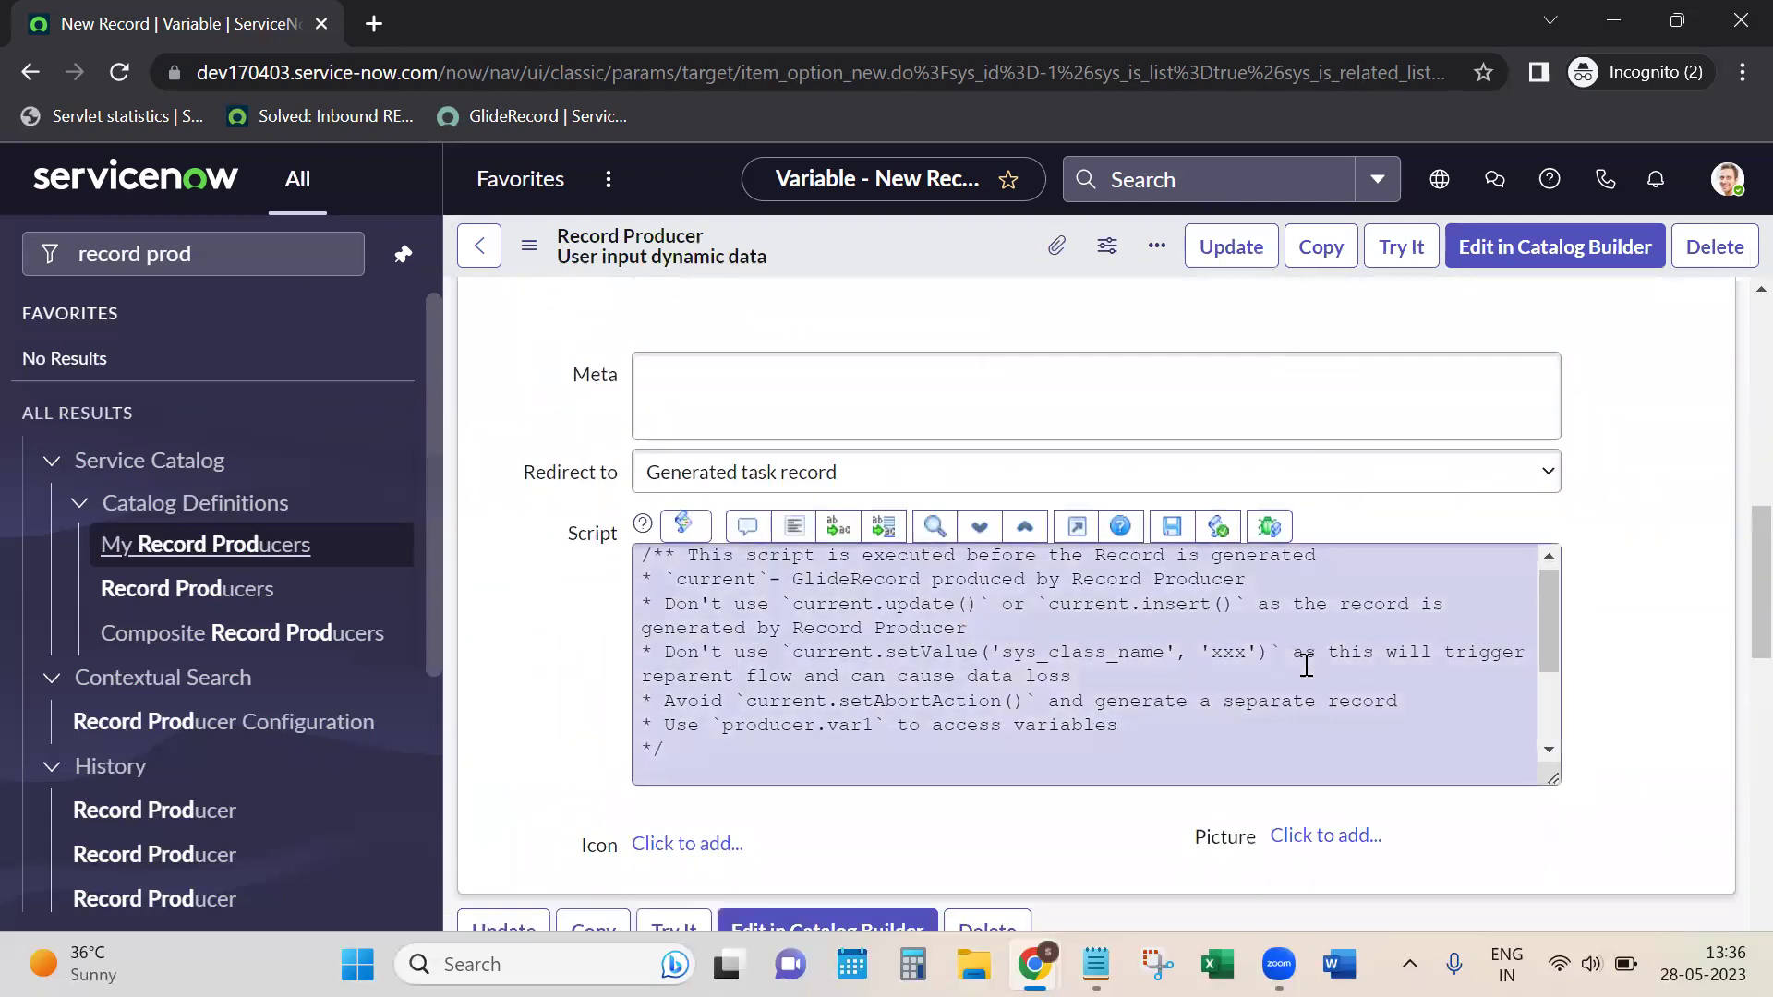
pyautogui.scroll(-10, 1305, 665)
pyautogui.scroll(-7, 1550, 704)
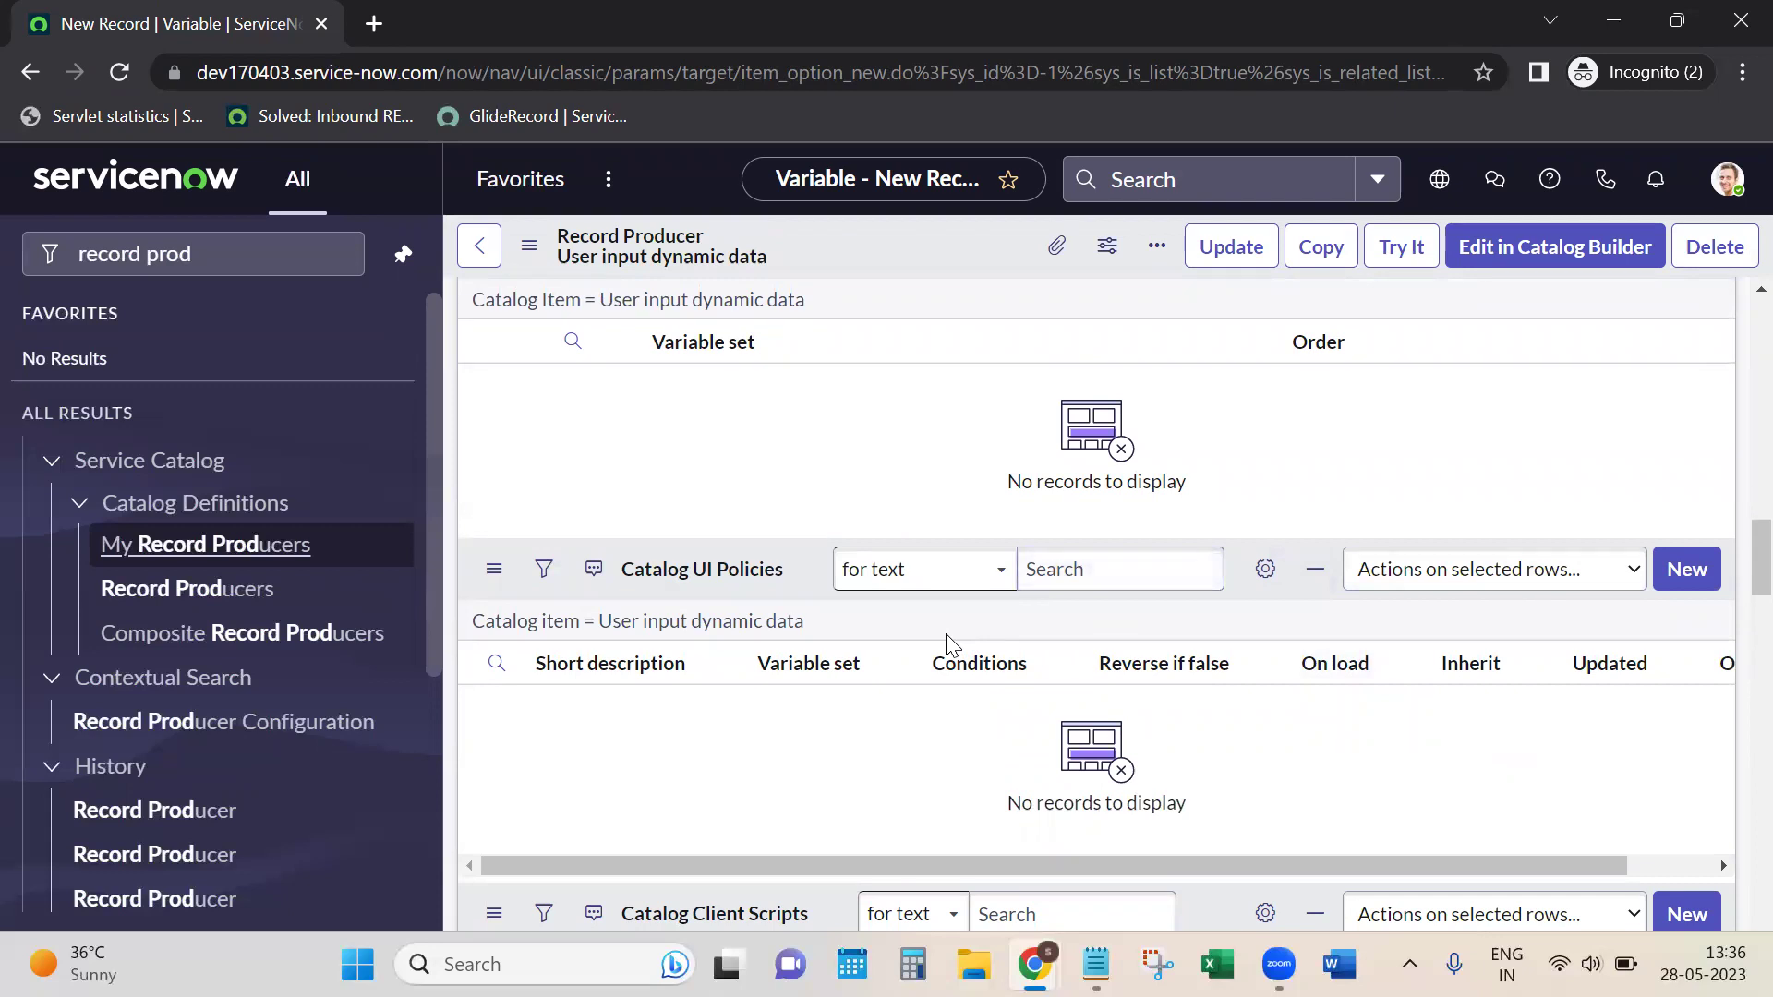
pyautogui.scroll(3, 902, 633)
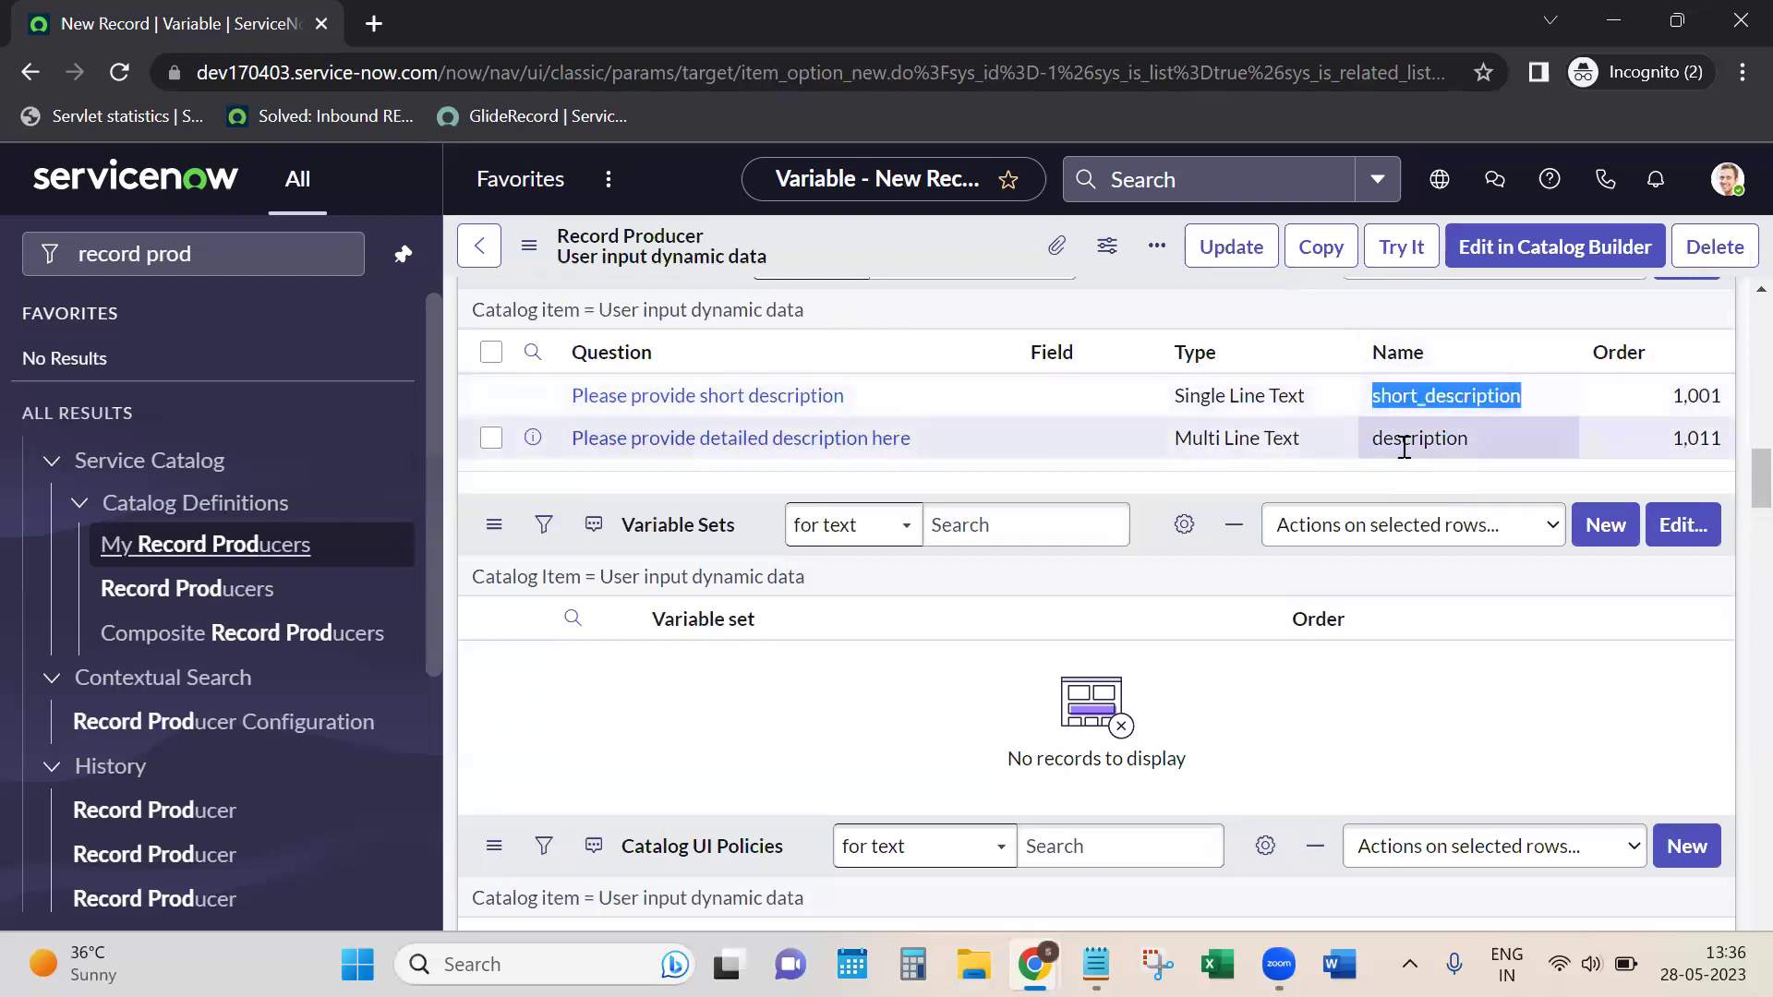
pyautogui.moveTo(1355, 445); pyautogui.dragTo(1483, 445)
# Step: Add a line with current.short_description below the current.u_cat_item assignment in the record producer's script
pyautogui.scroll(10, 1407, 589)
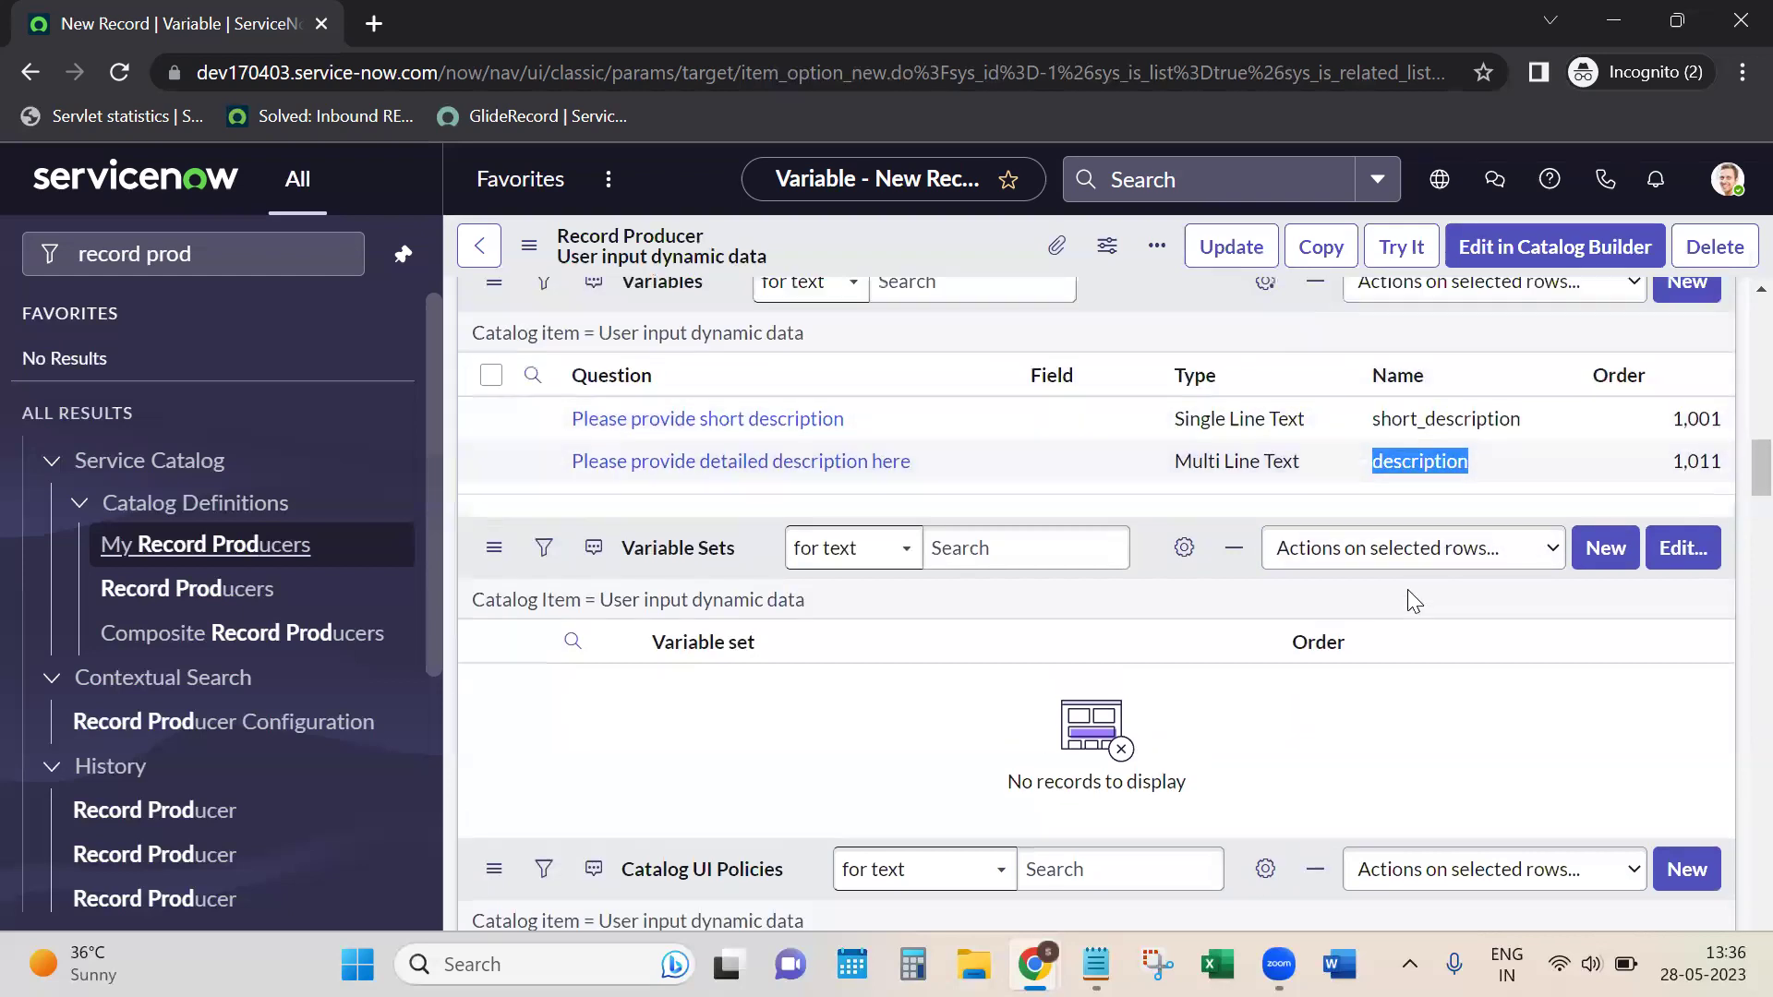
pyautogui.scroll(-5, 1629, 658)
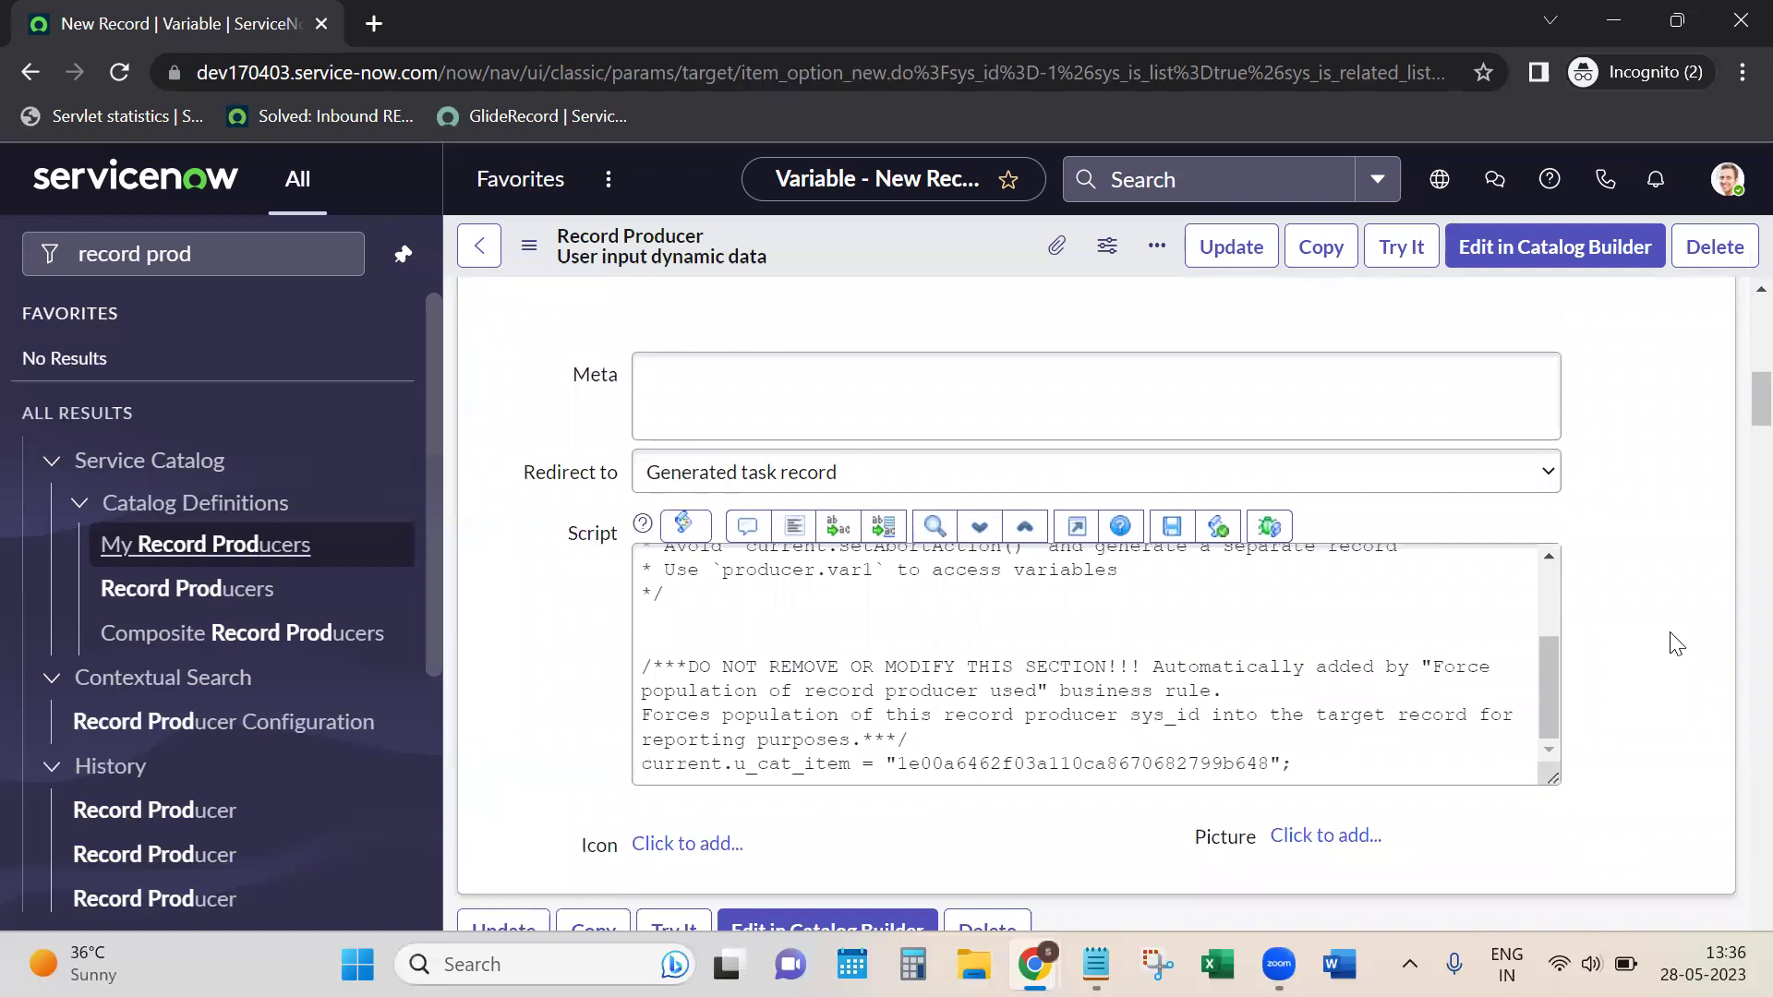
pyautogui.scroll(-3, 1677, 644)
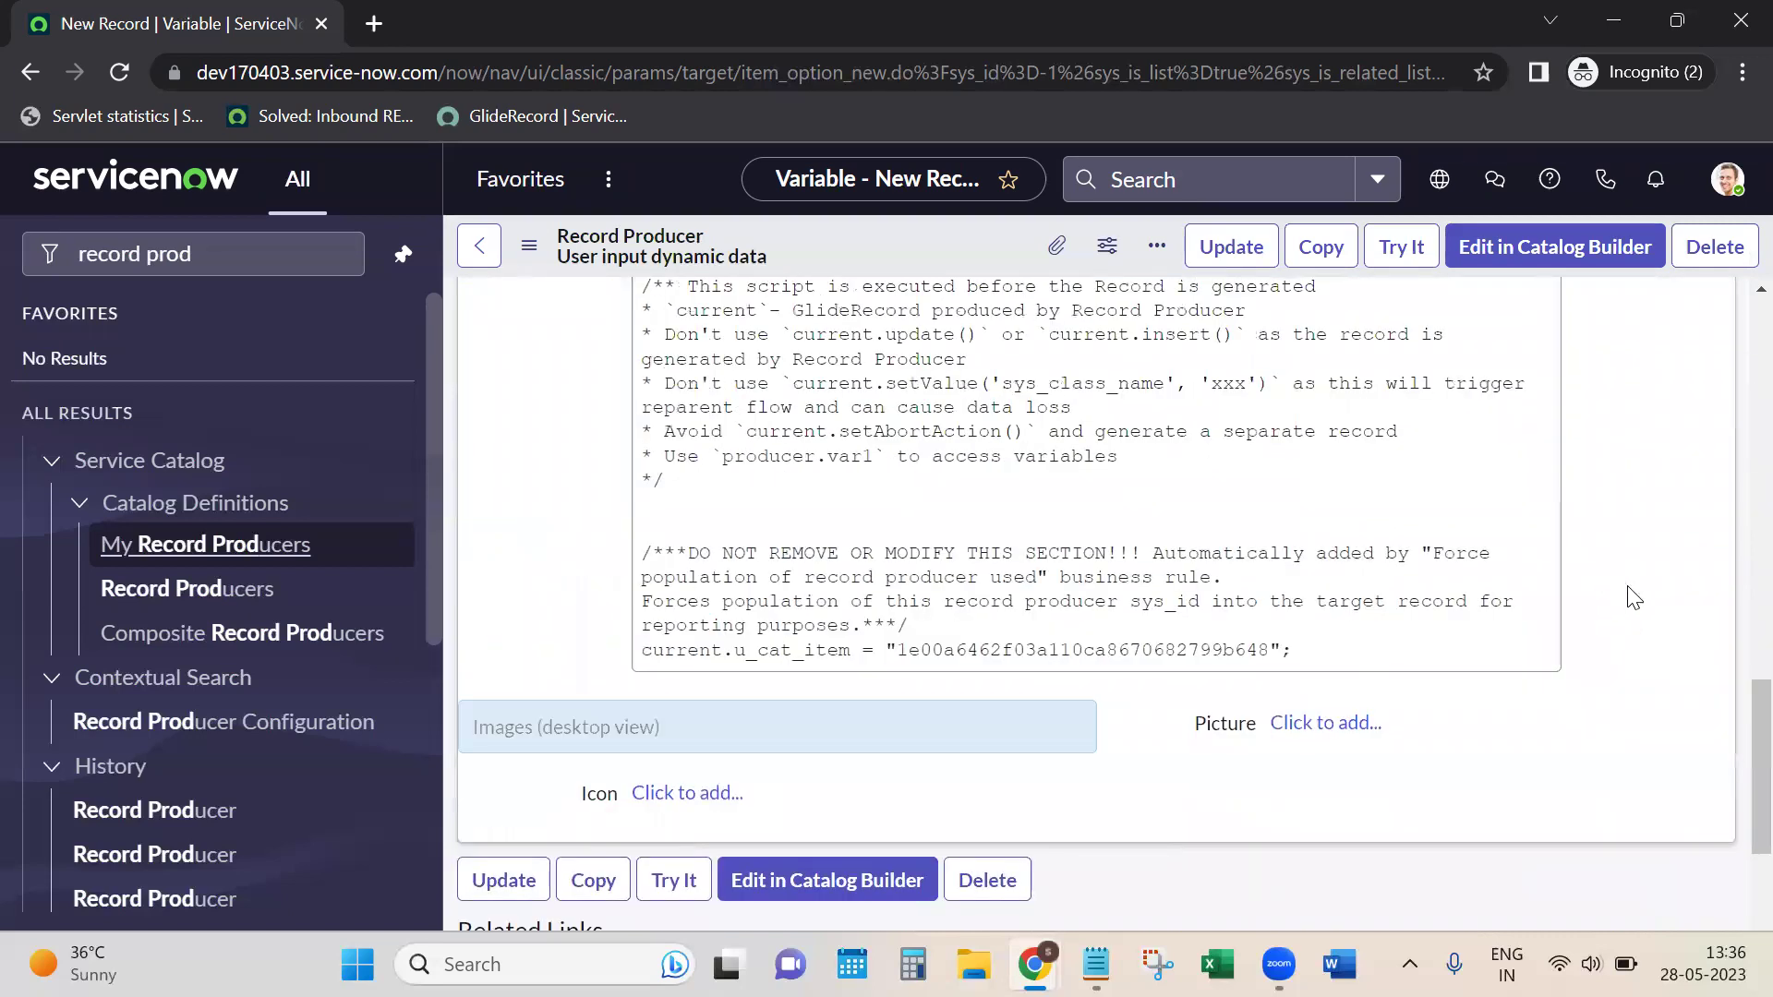
pyautogui.scroll(-10, 1640, 609)
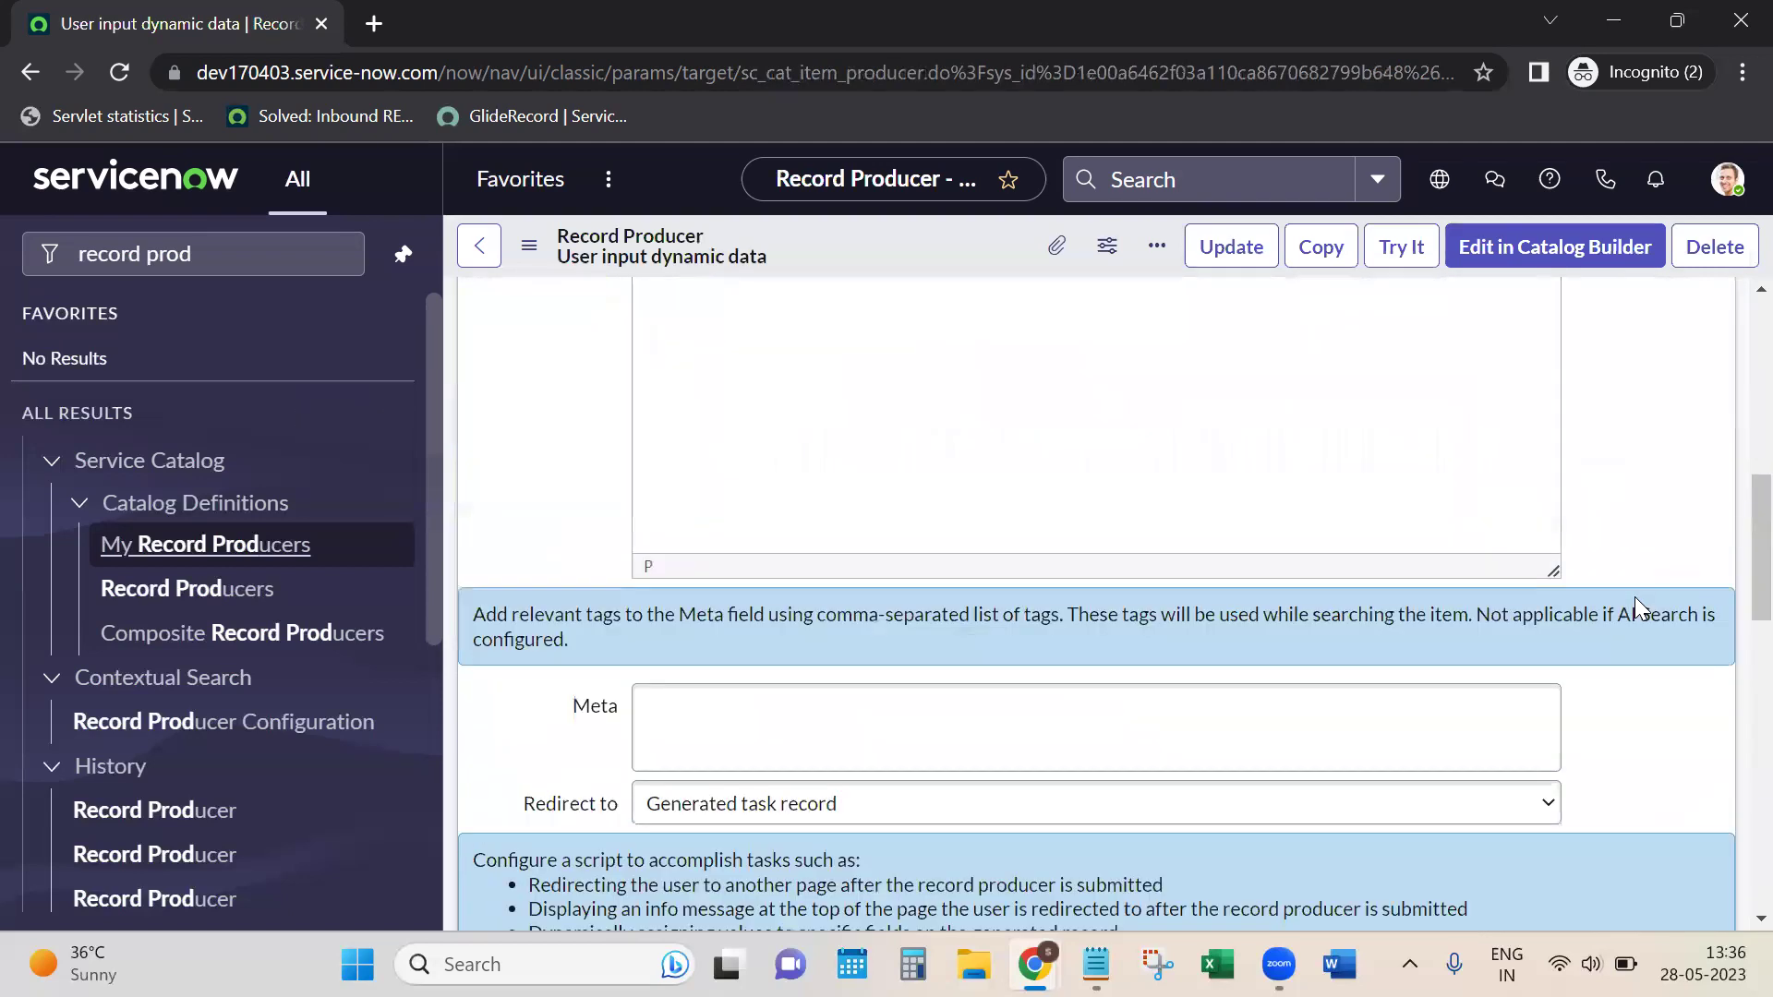
pyautogui.scroll(-5, 1634, 597)
pyautogui.scroll(-3, 1432, 585)
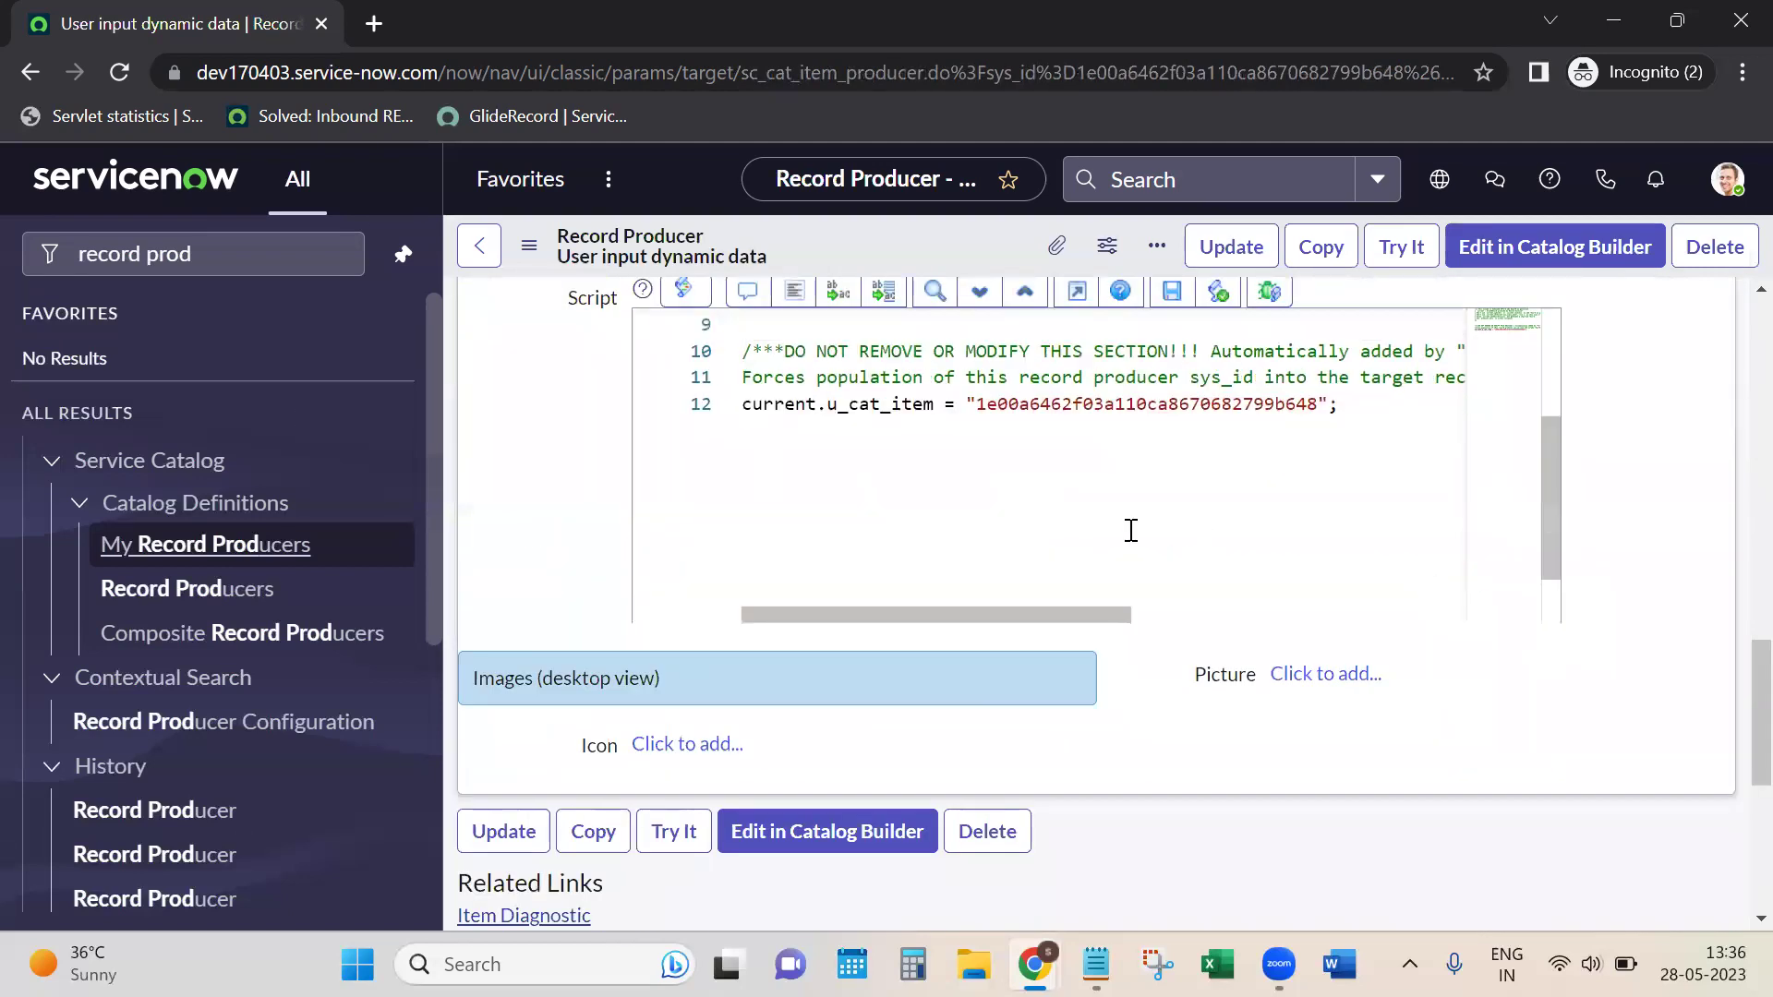
pyautogui.click(1364, 413)
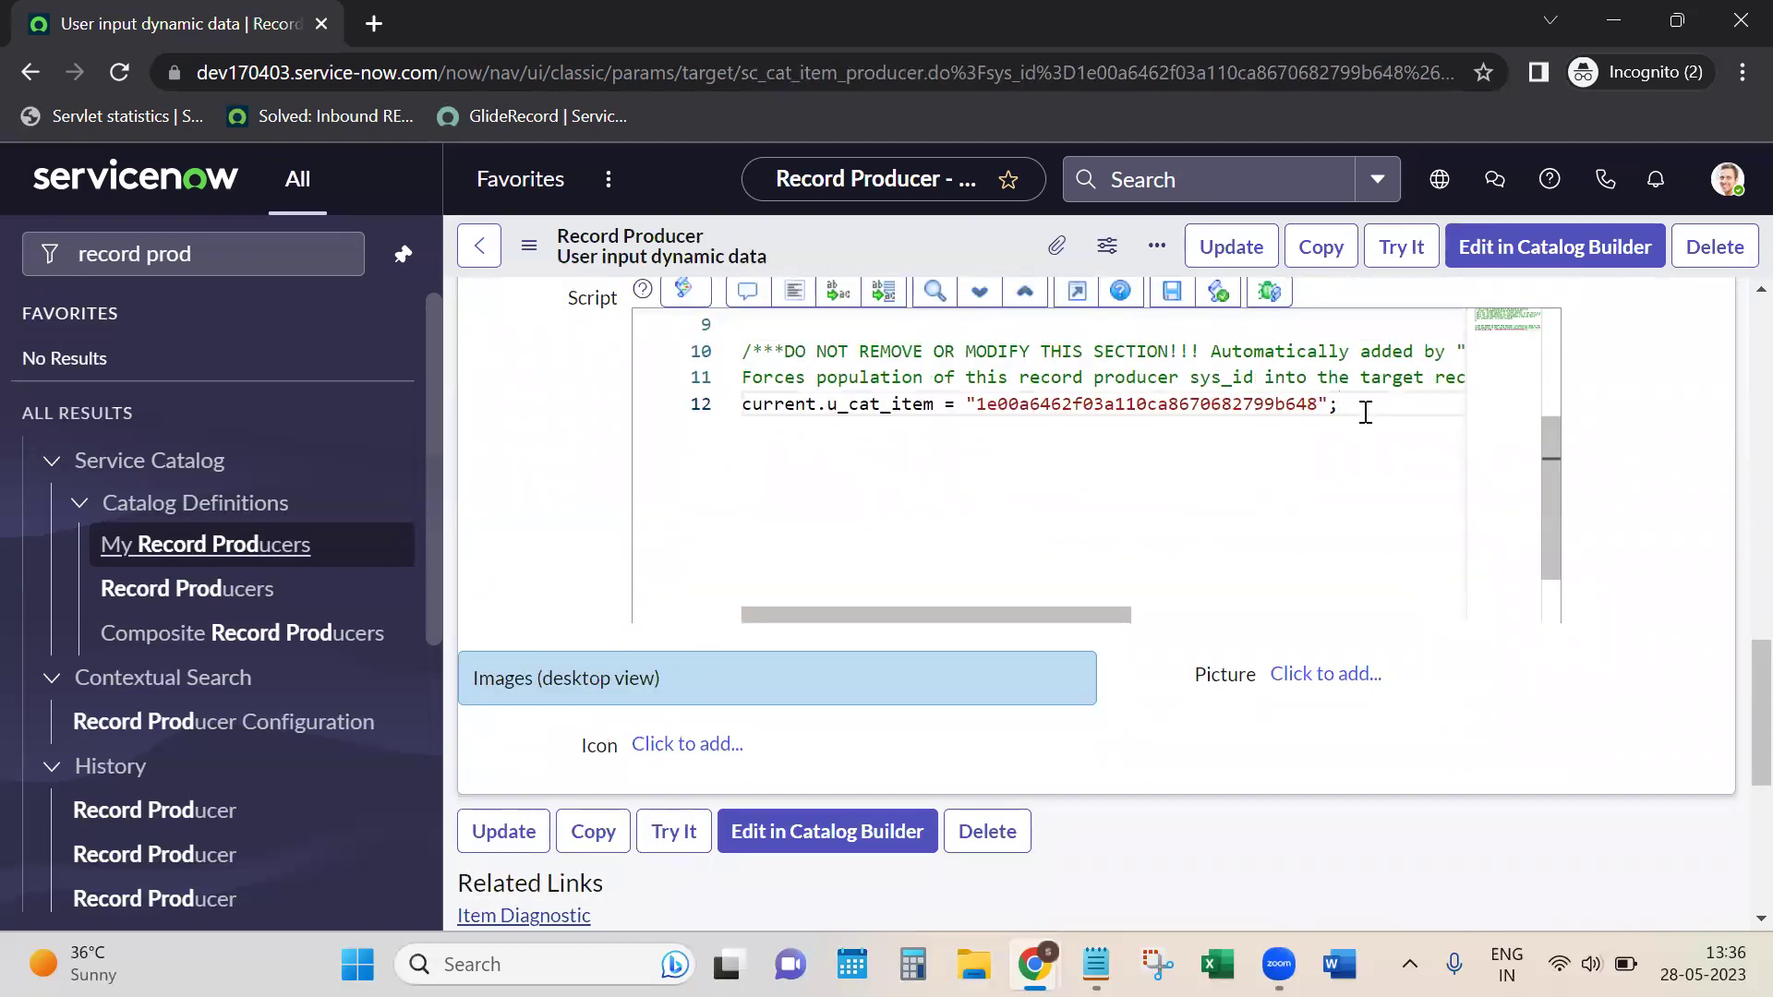
pyautogui.press('Return')
pyautogui.write('curr')
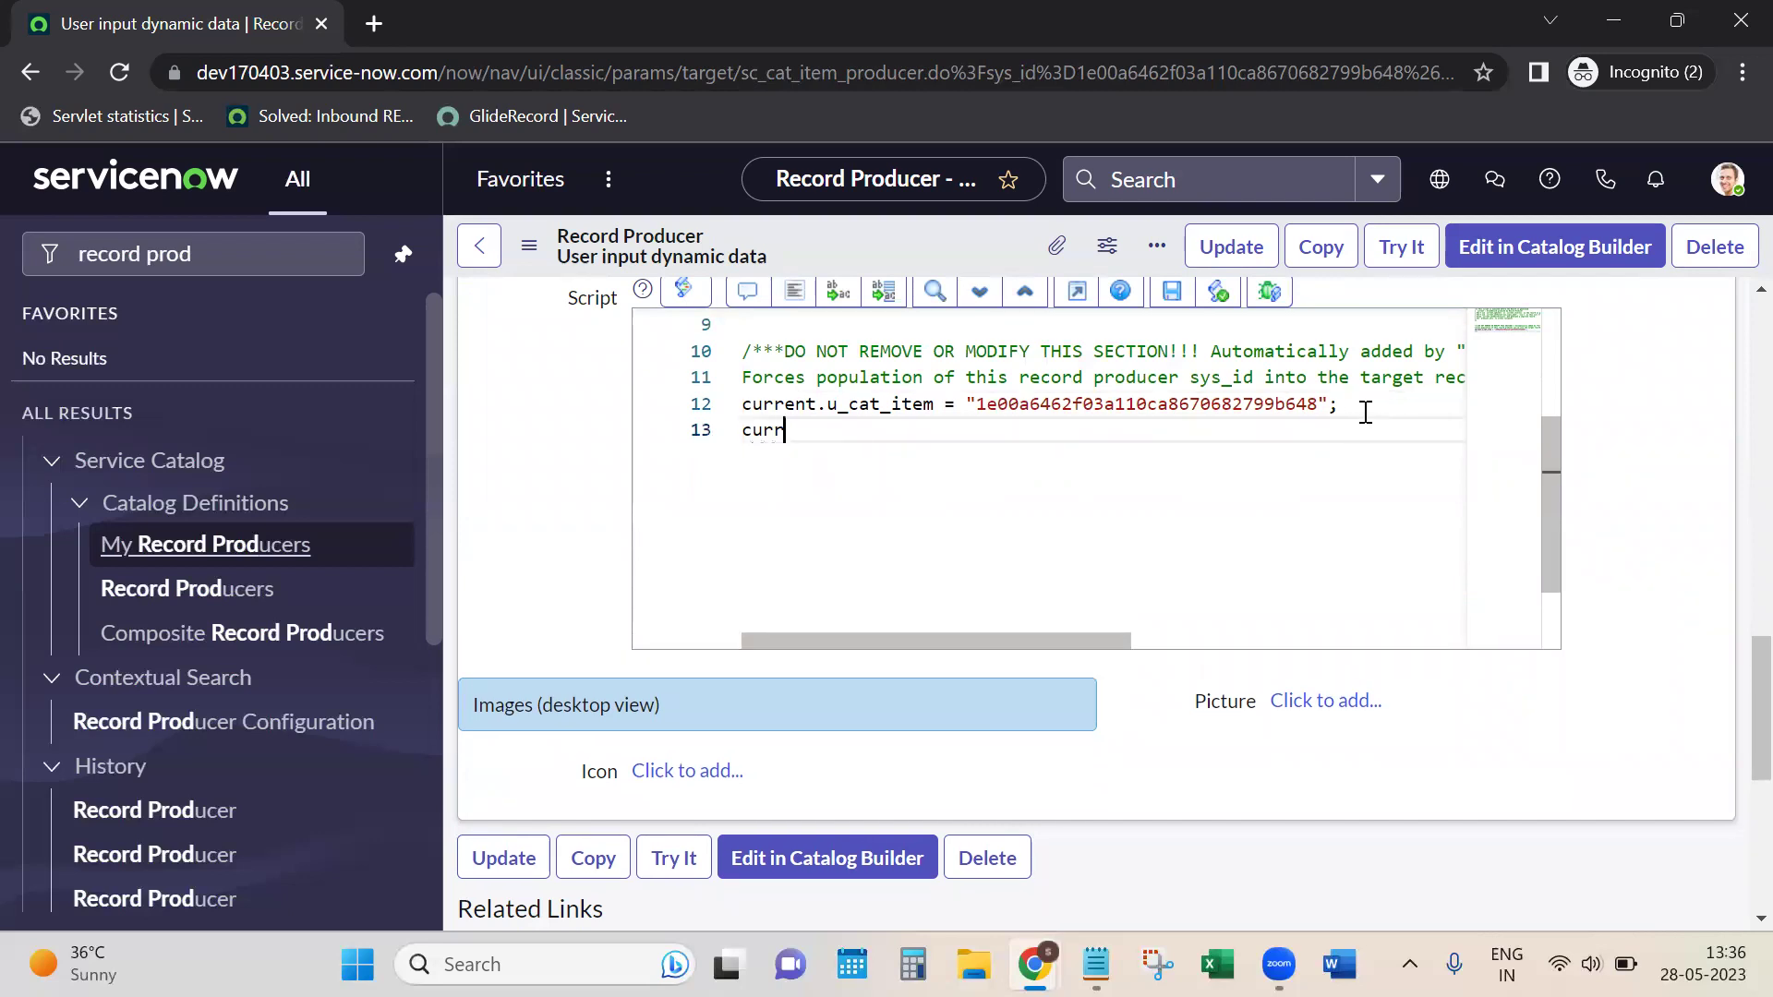
pyautogui.write('ent.short_description')
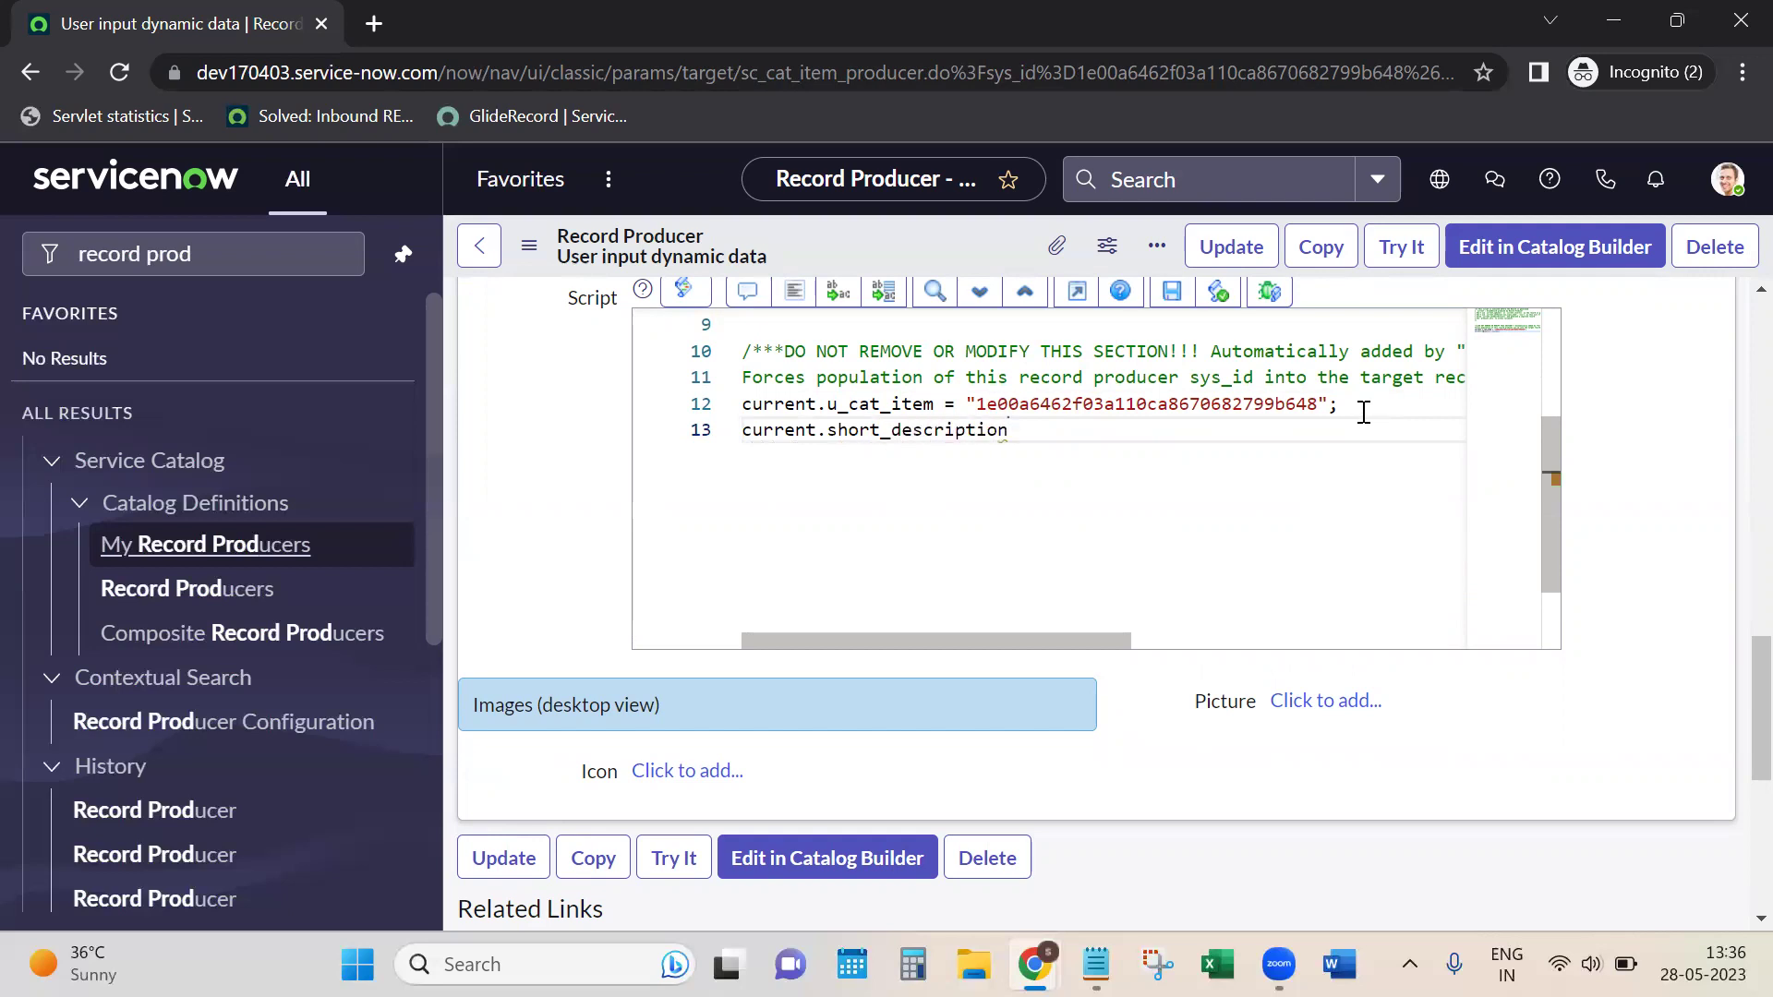
pyautogui.moveTo(829, 432); pyautogui.dragTo(1025, 432)
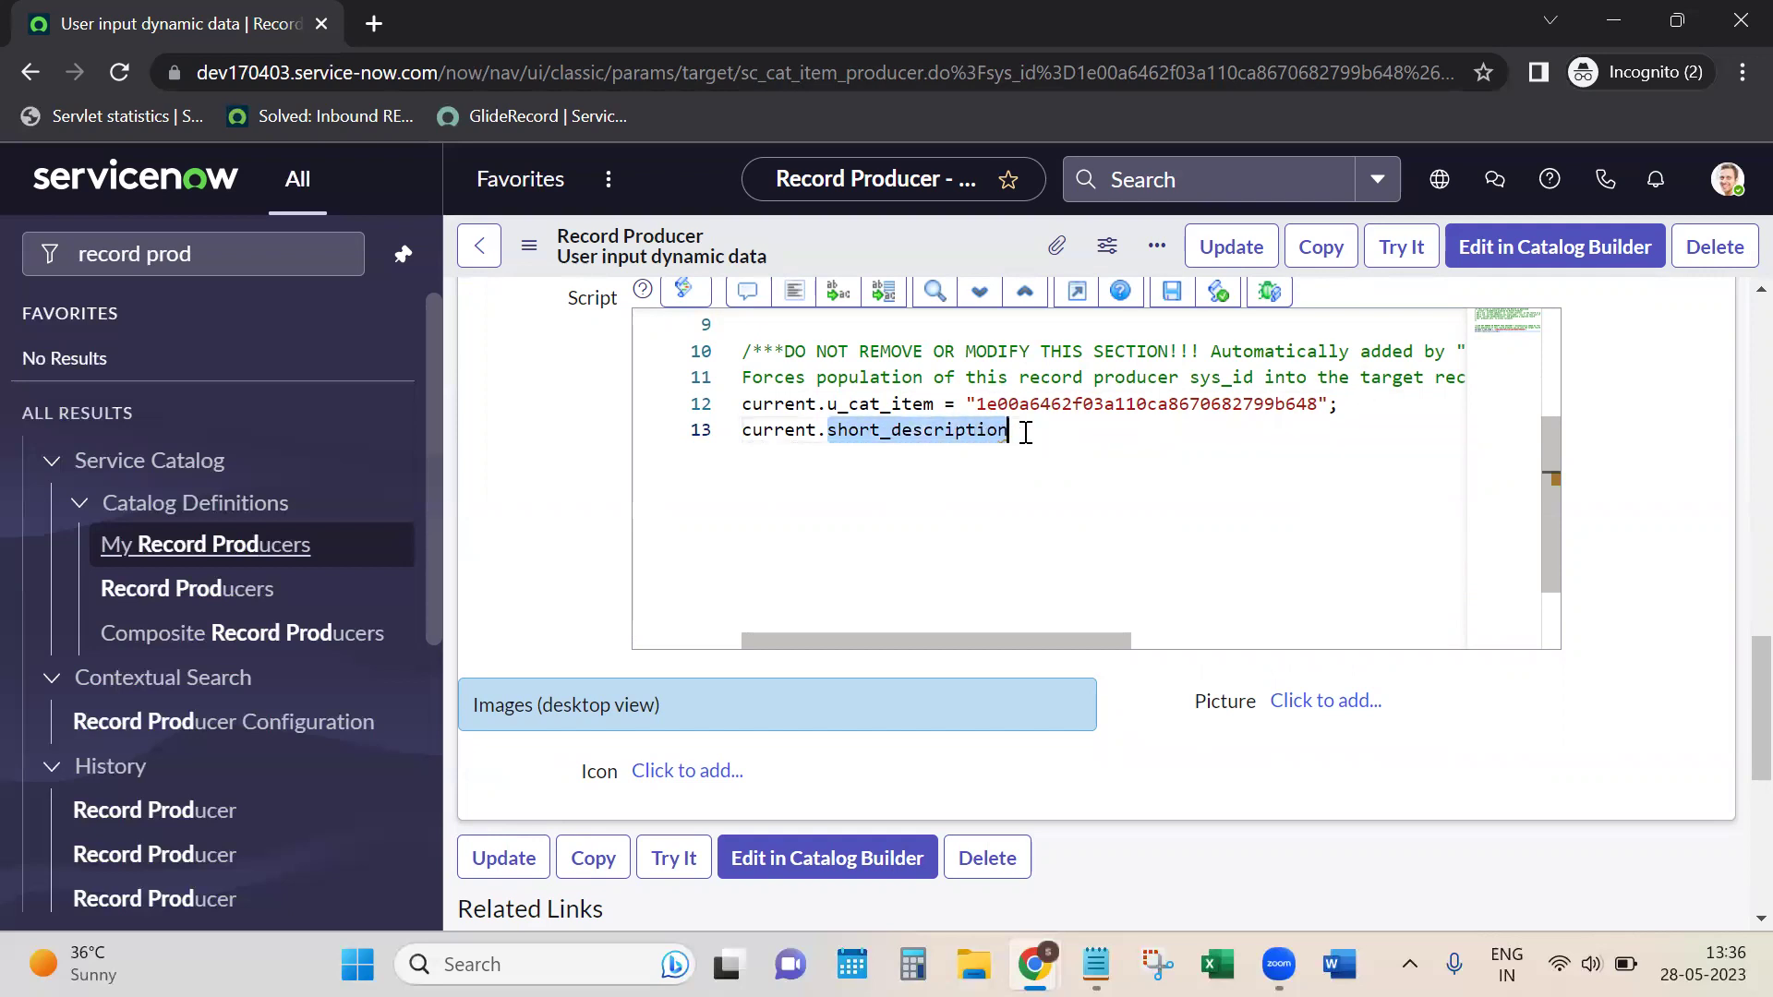
pyautogui.click(1024, 432)
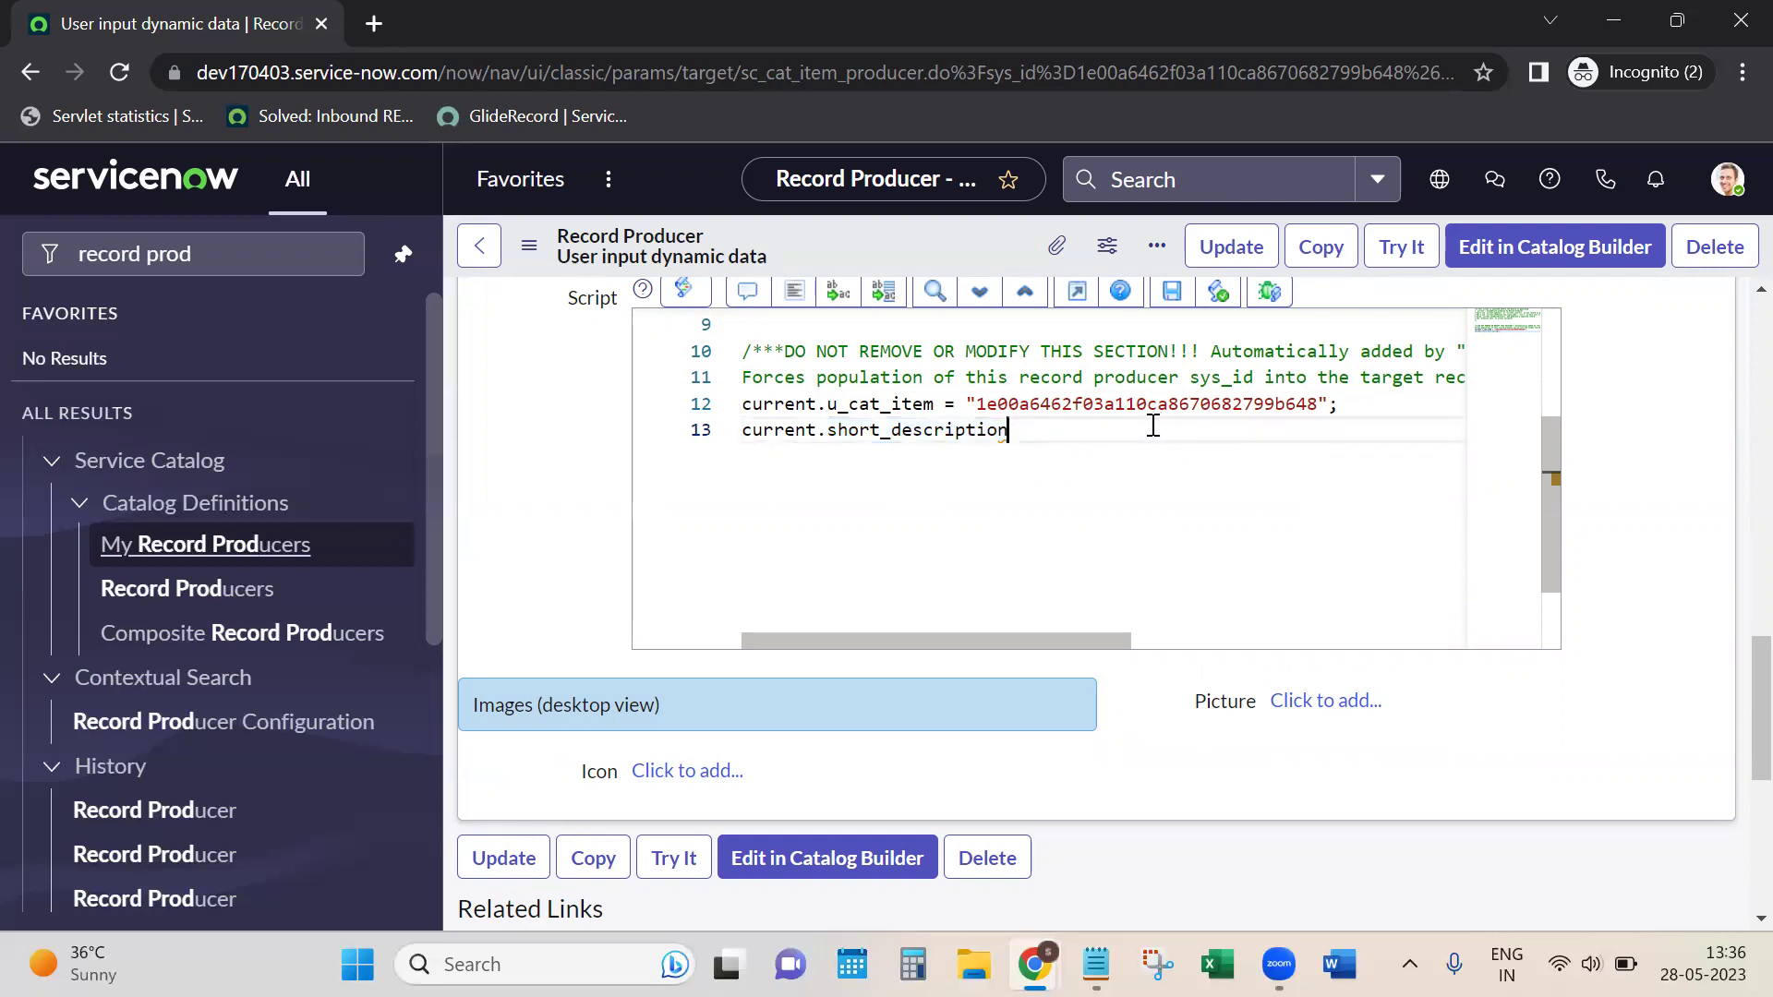
# Step: Add a "current.description =" line below current.short_description in the script, and put an equals sign after current.short_description
pyautogui.press('Return')
pyautogui.write('current.')
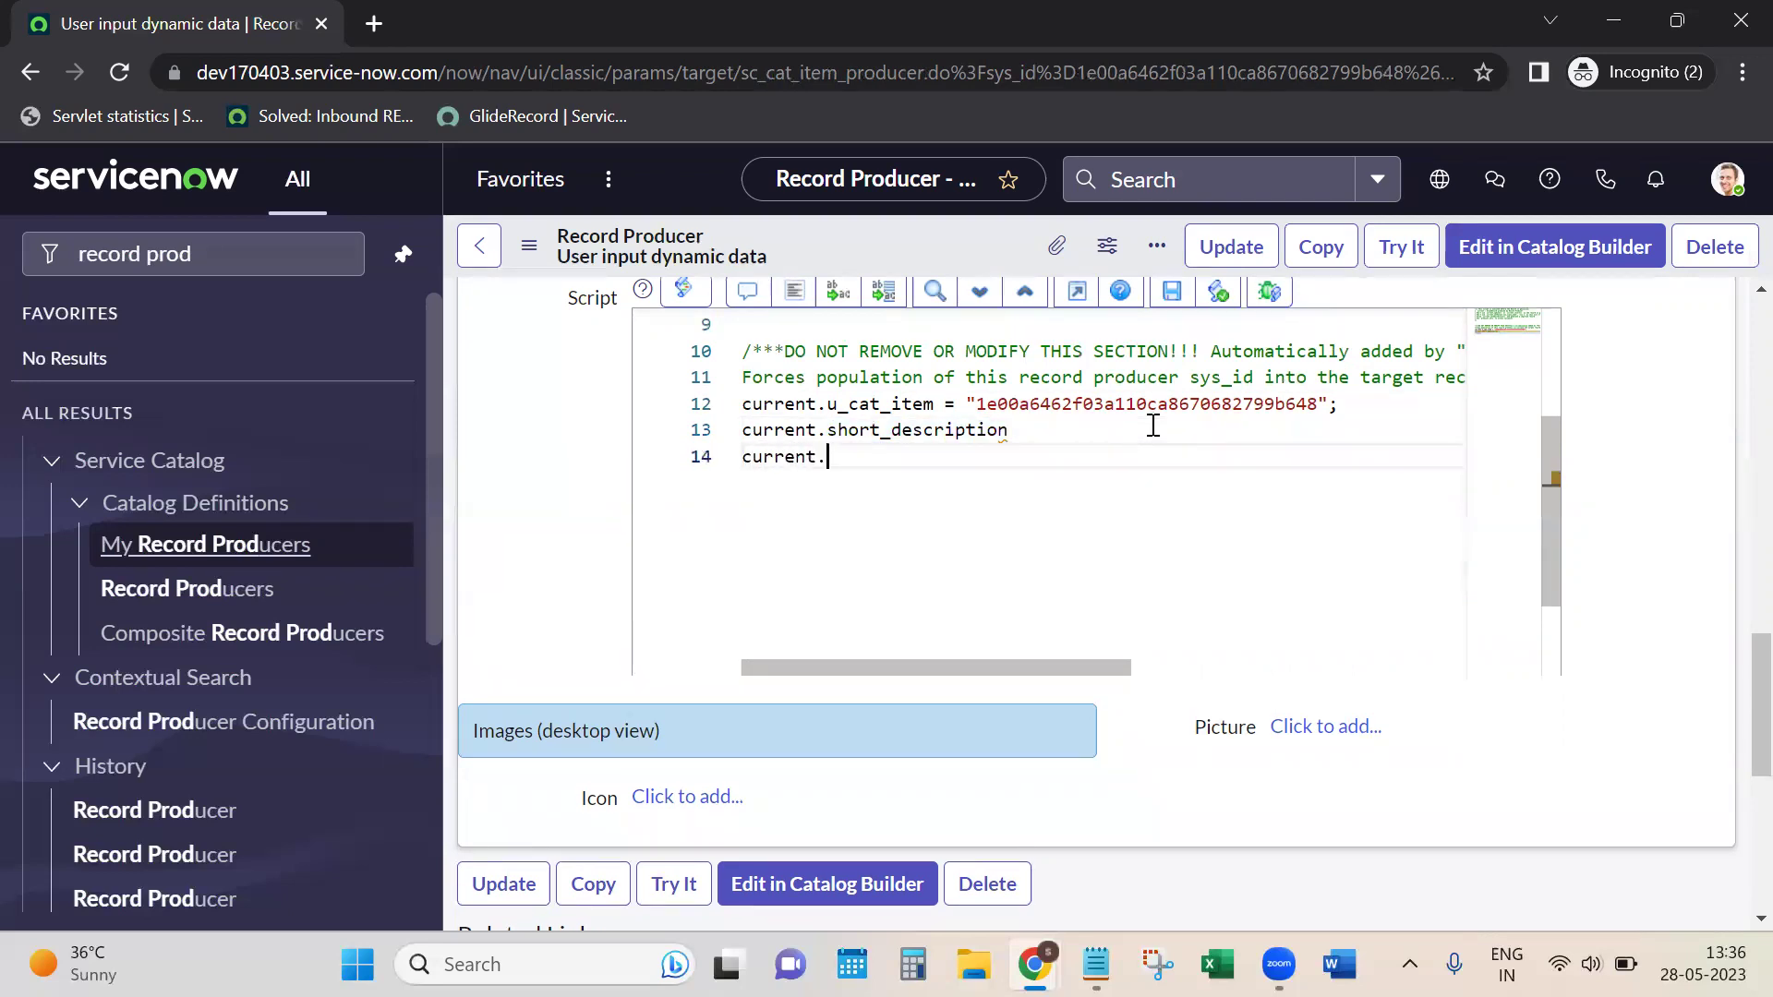
pyautogui.write('descriptio')
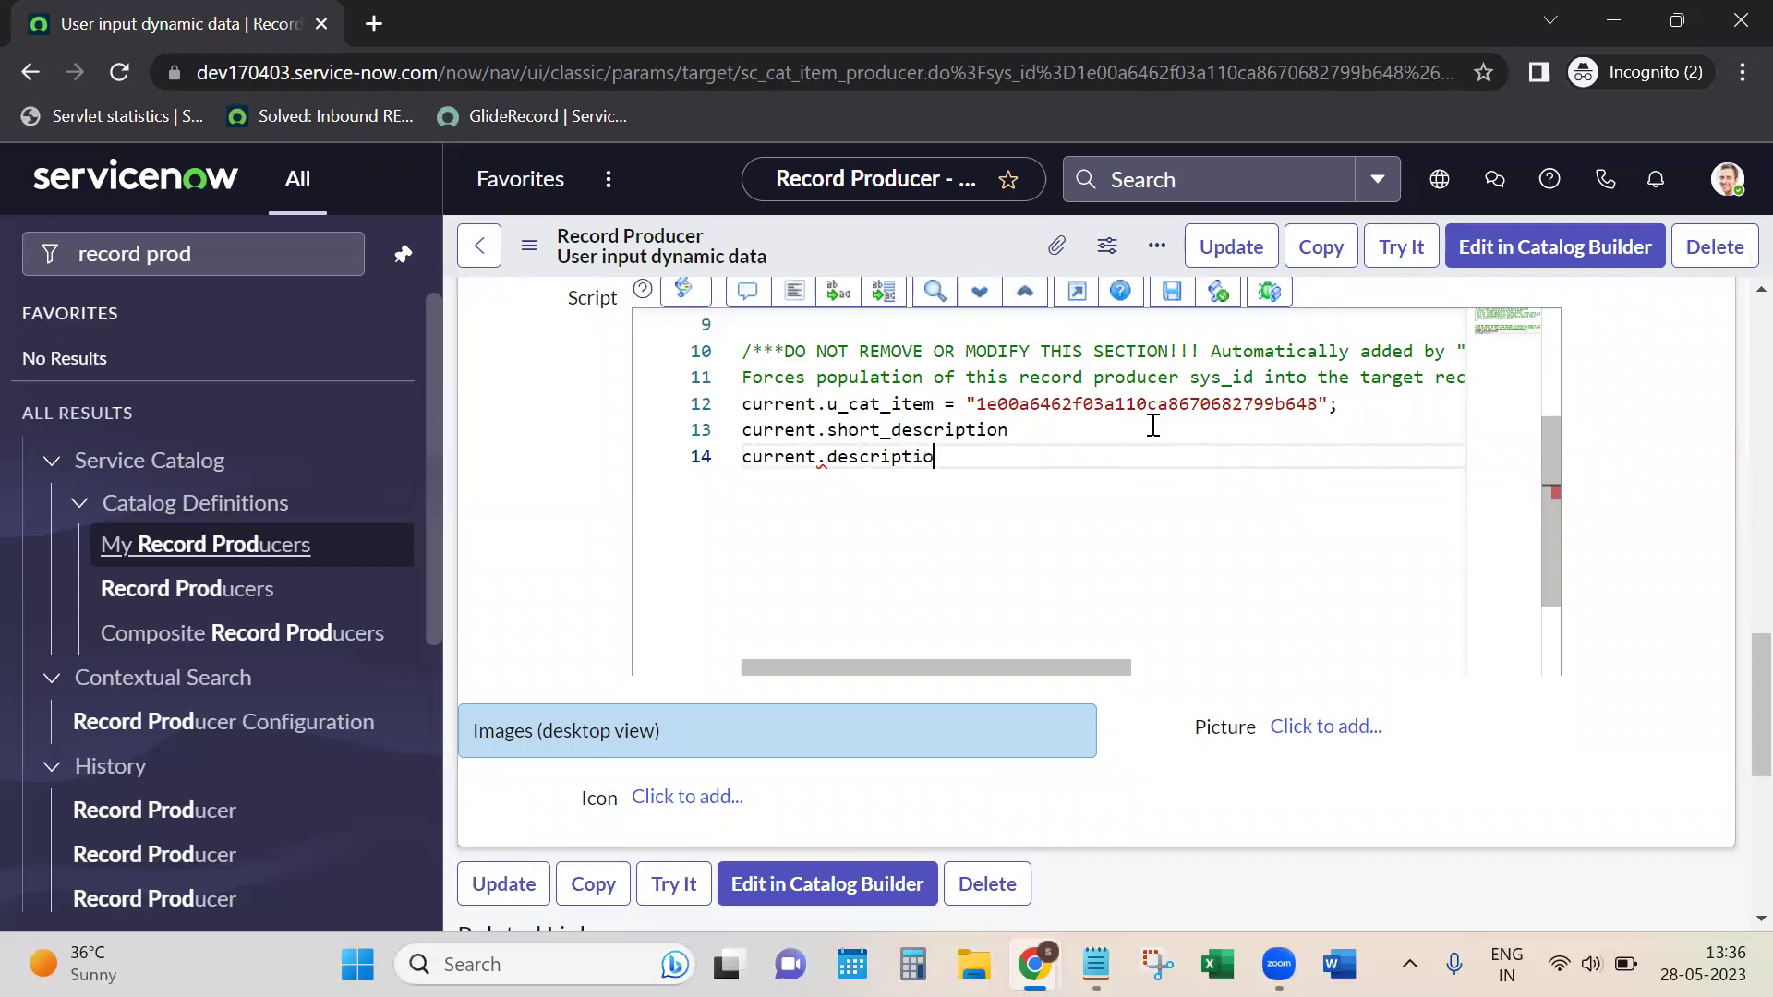
pyautogui.write('n =')
pyautogui.click(1054, 430)
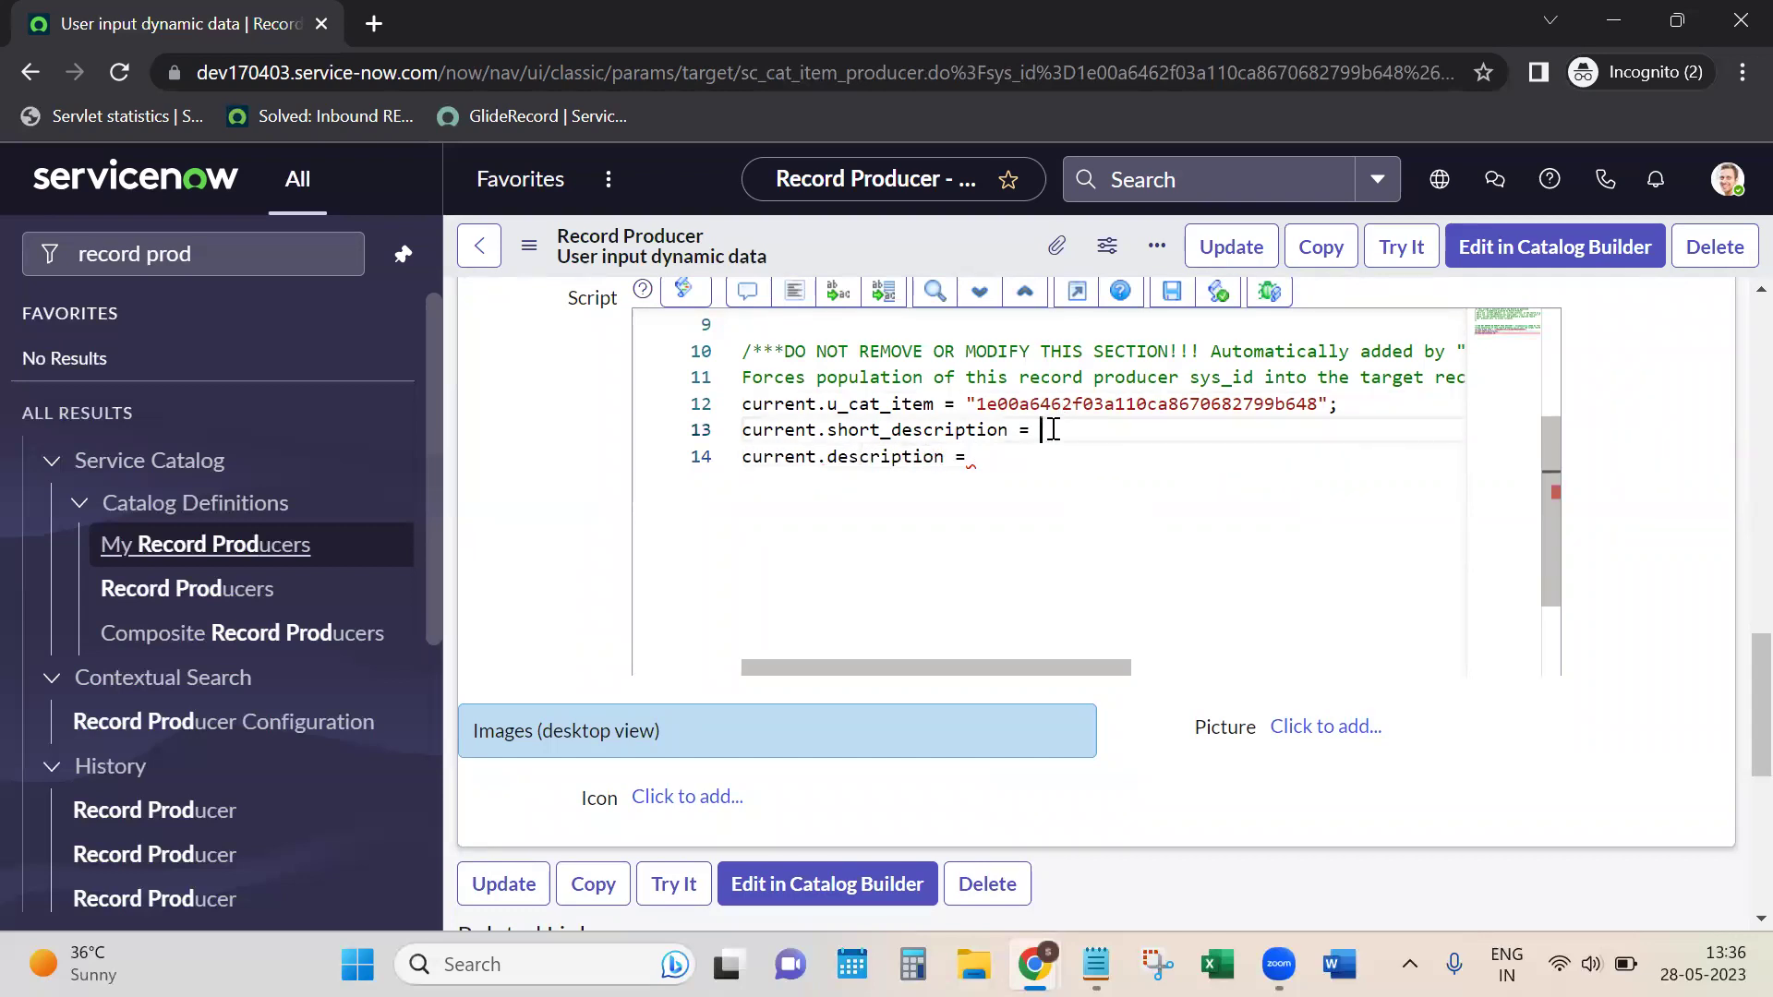
# Step: Switch to Notepad and read the note explaining what current refers to, relating it to the script's current.short_description line
pyautogui.moveTo(828, 430); pyautogui.dragTo(900, 430)
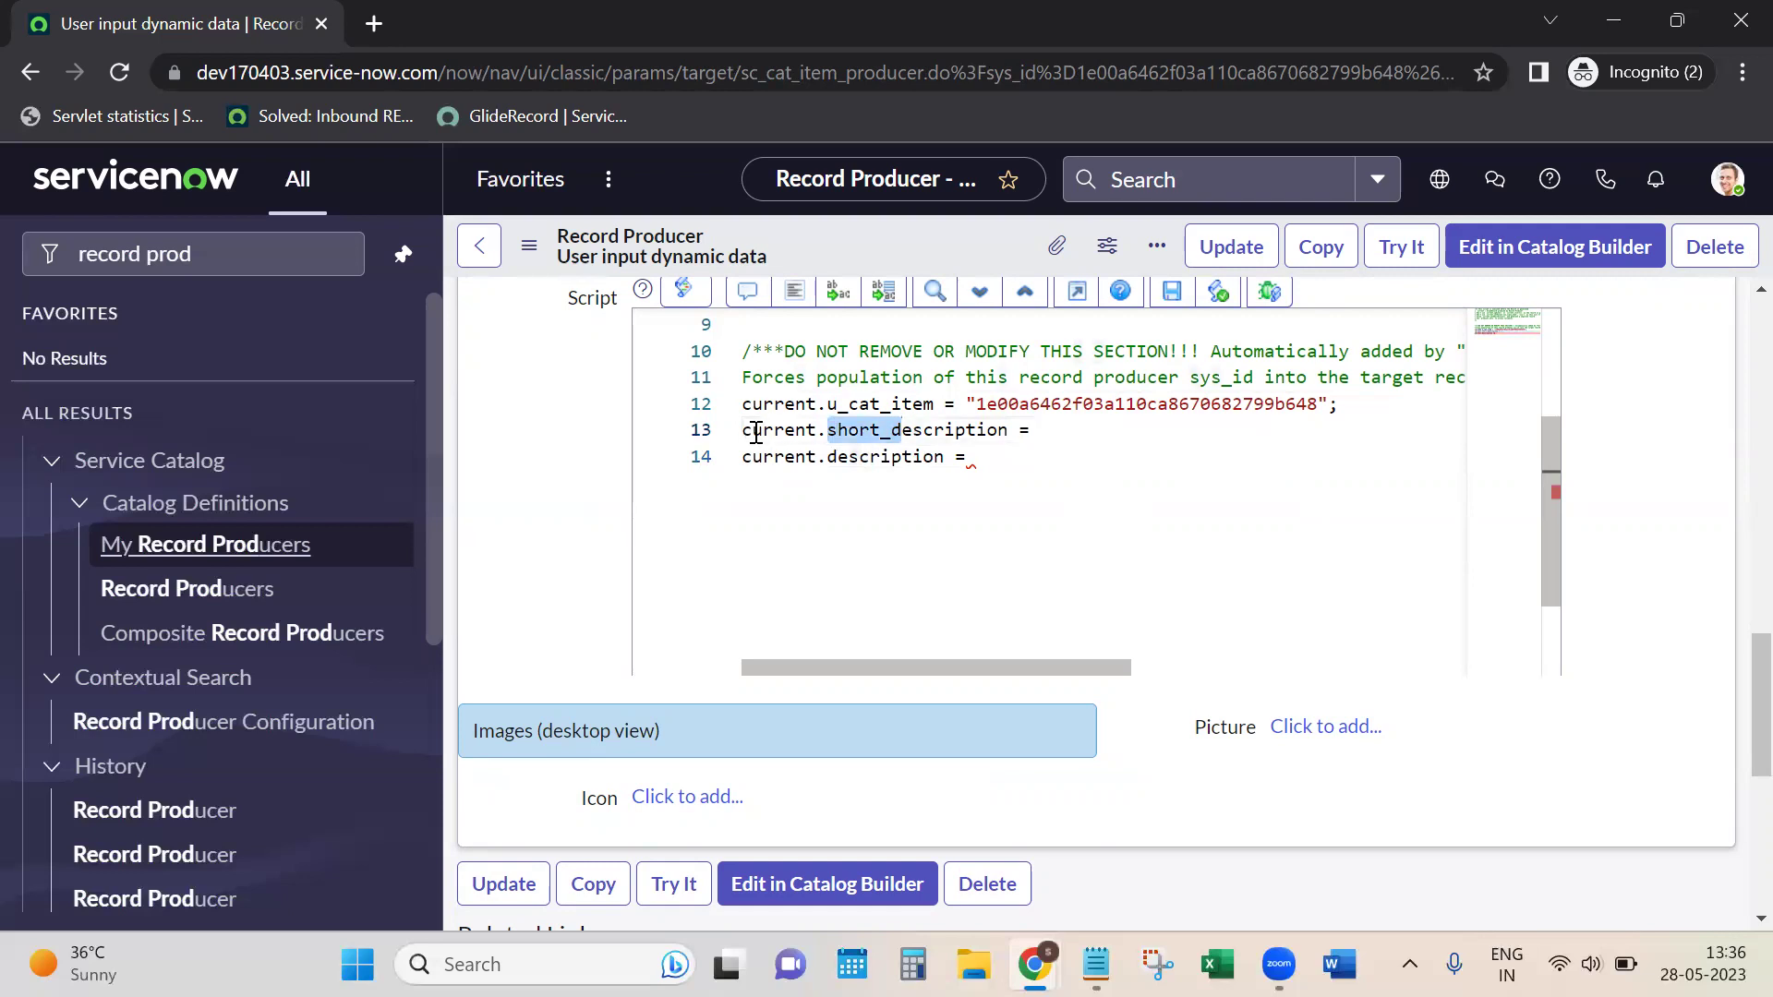
pyautogui.click(750, 432)
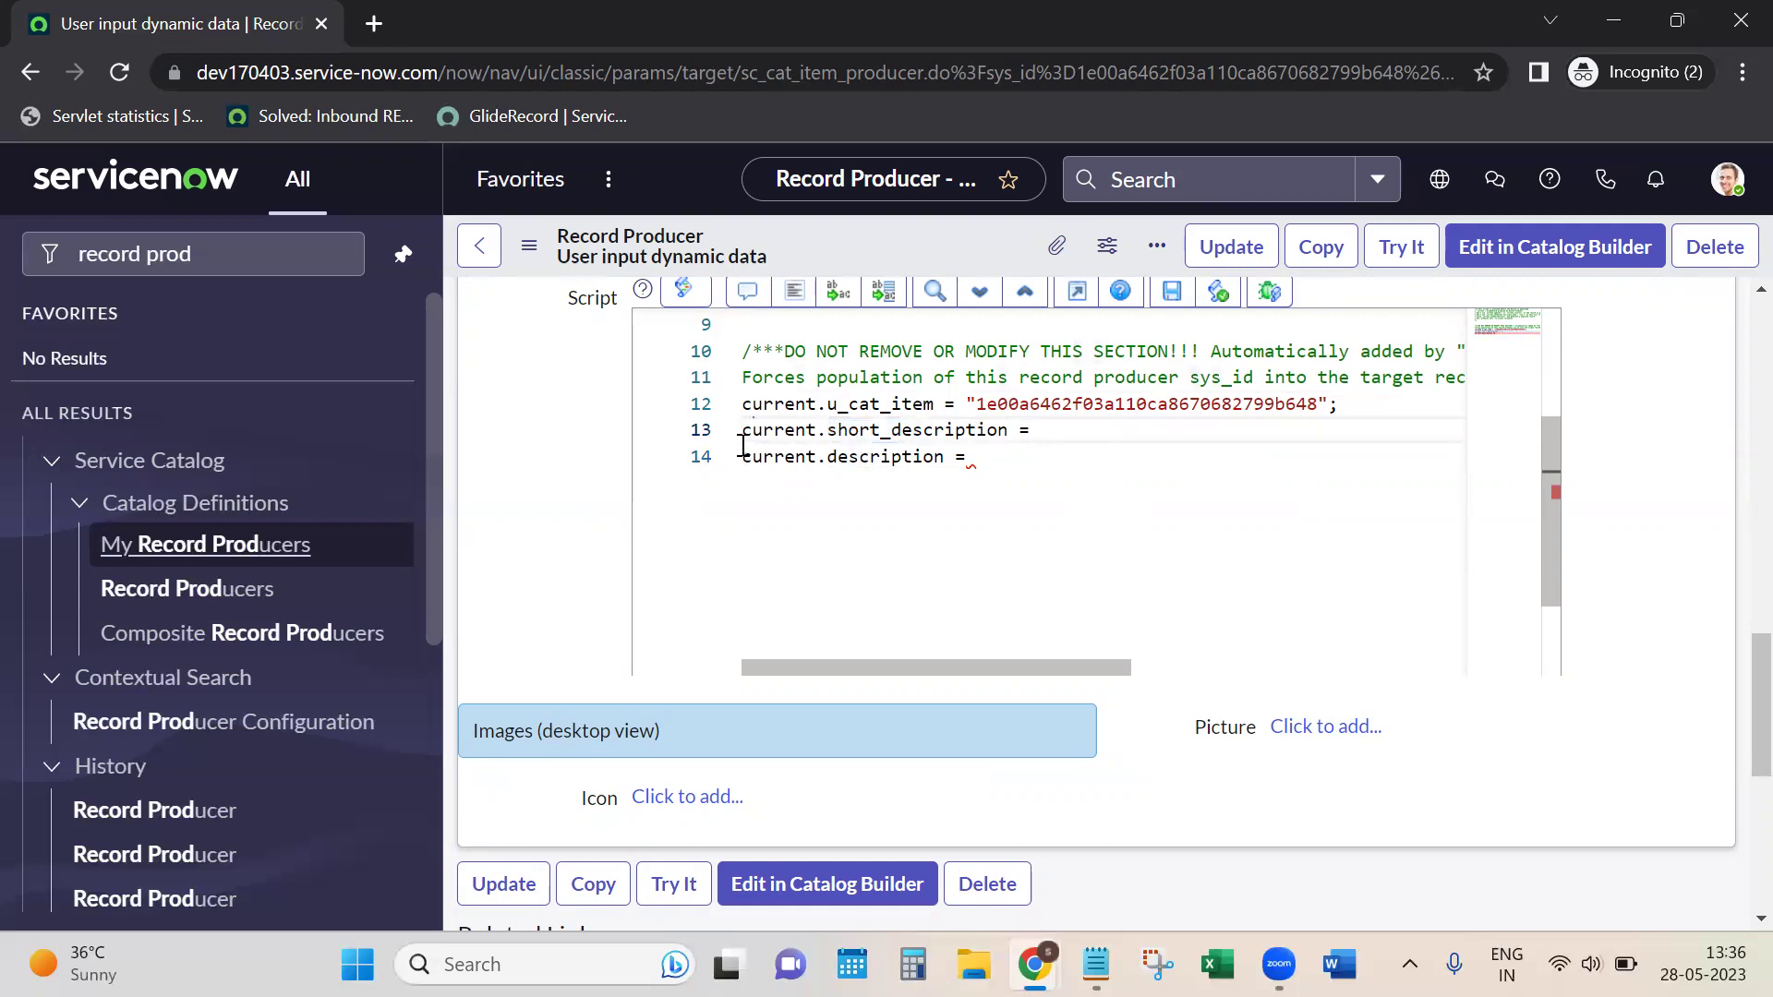
pyautogui.moveTo(750, 431); pyautogui.dragTo(818, 434)
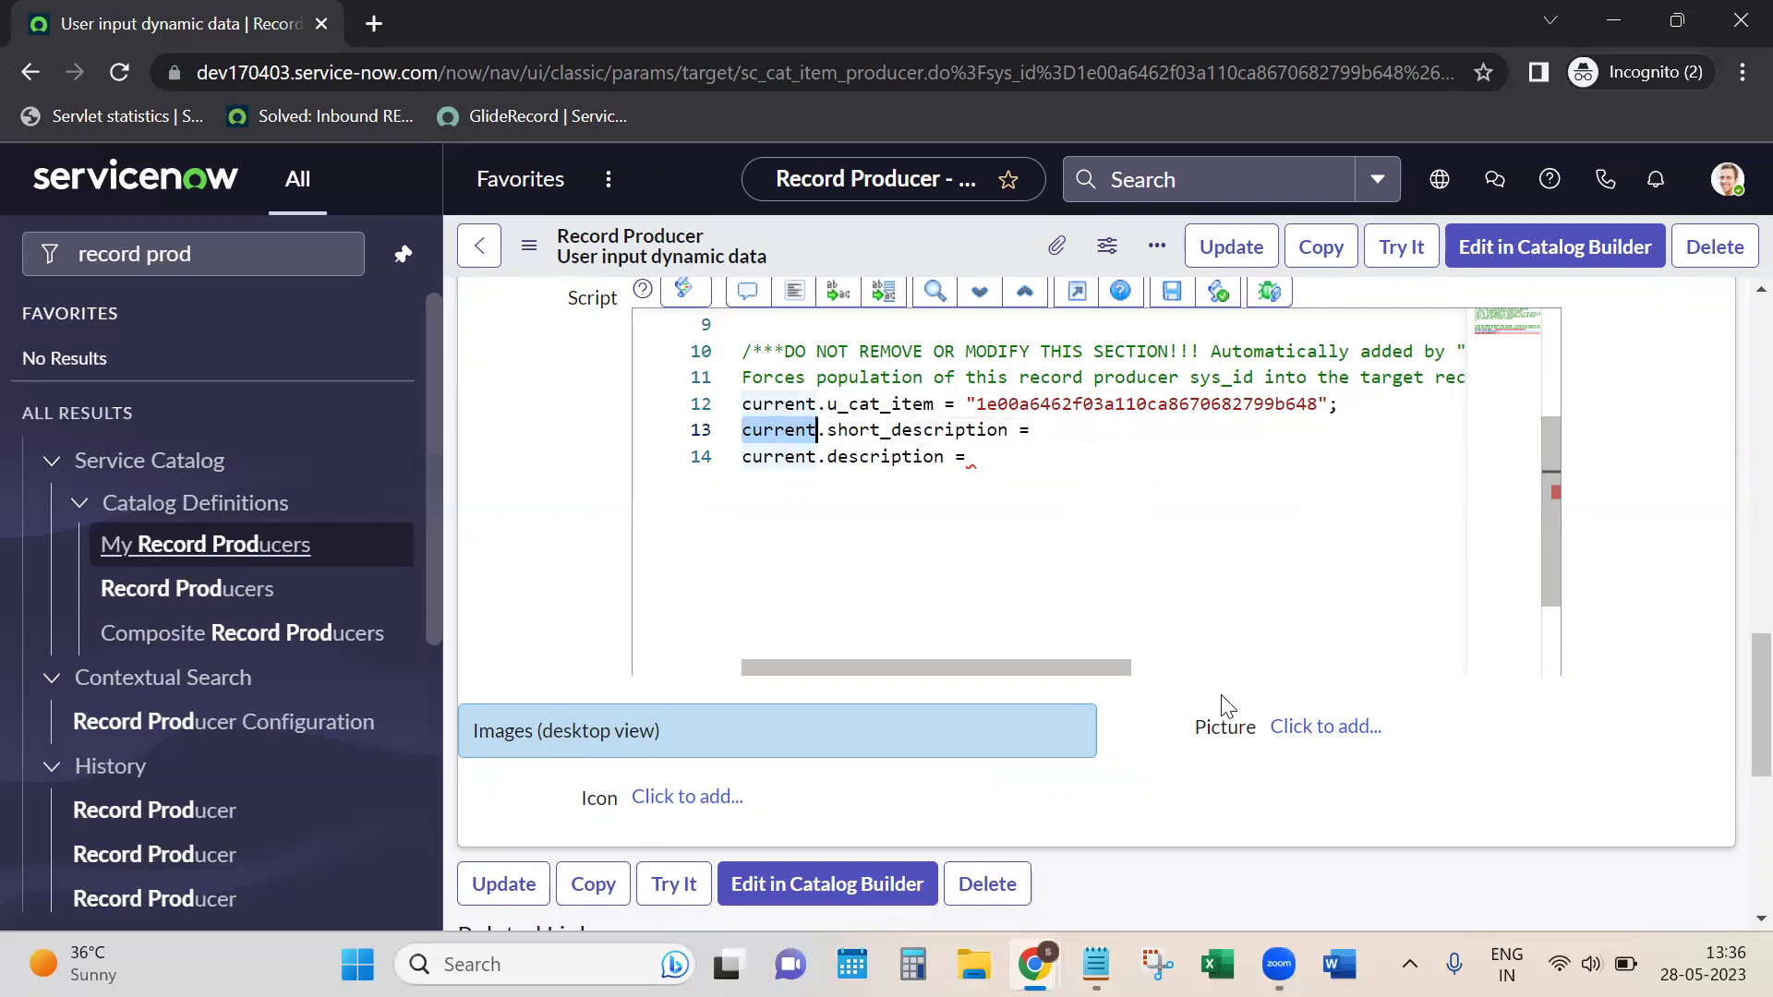
pyautogui.hotkey('alt', 'Tab')
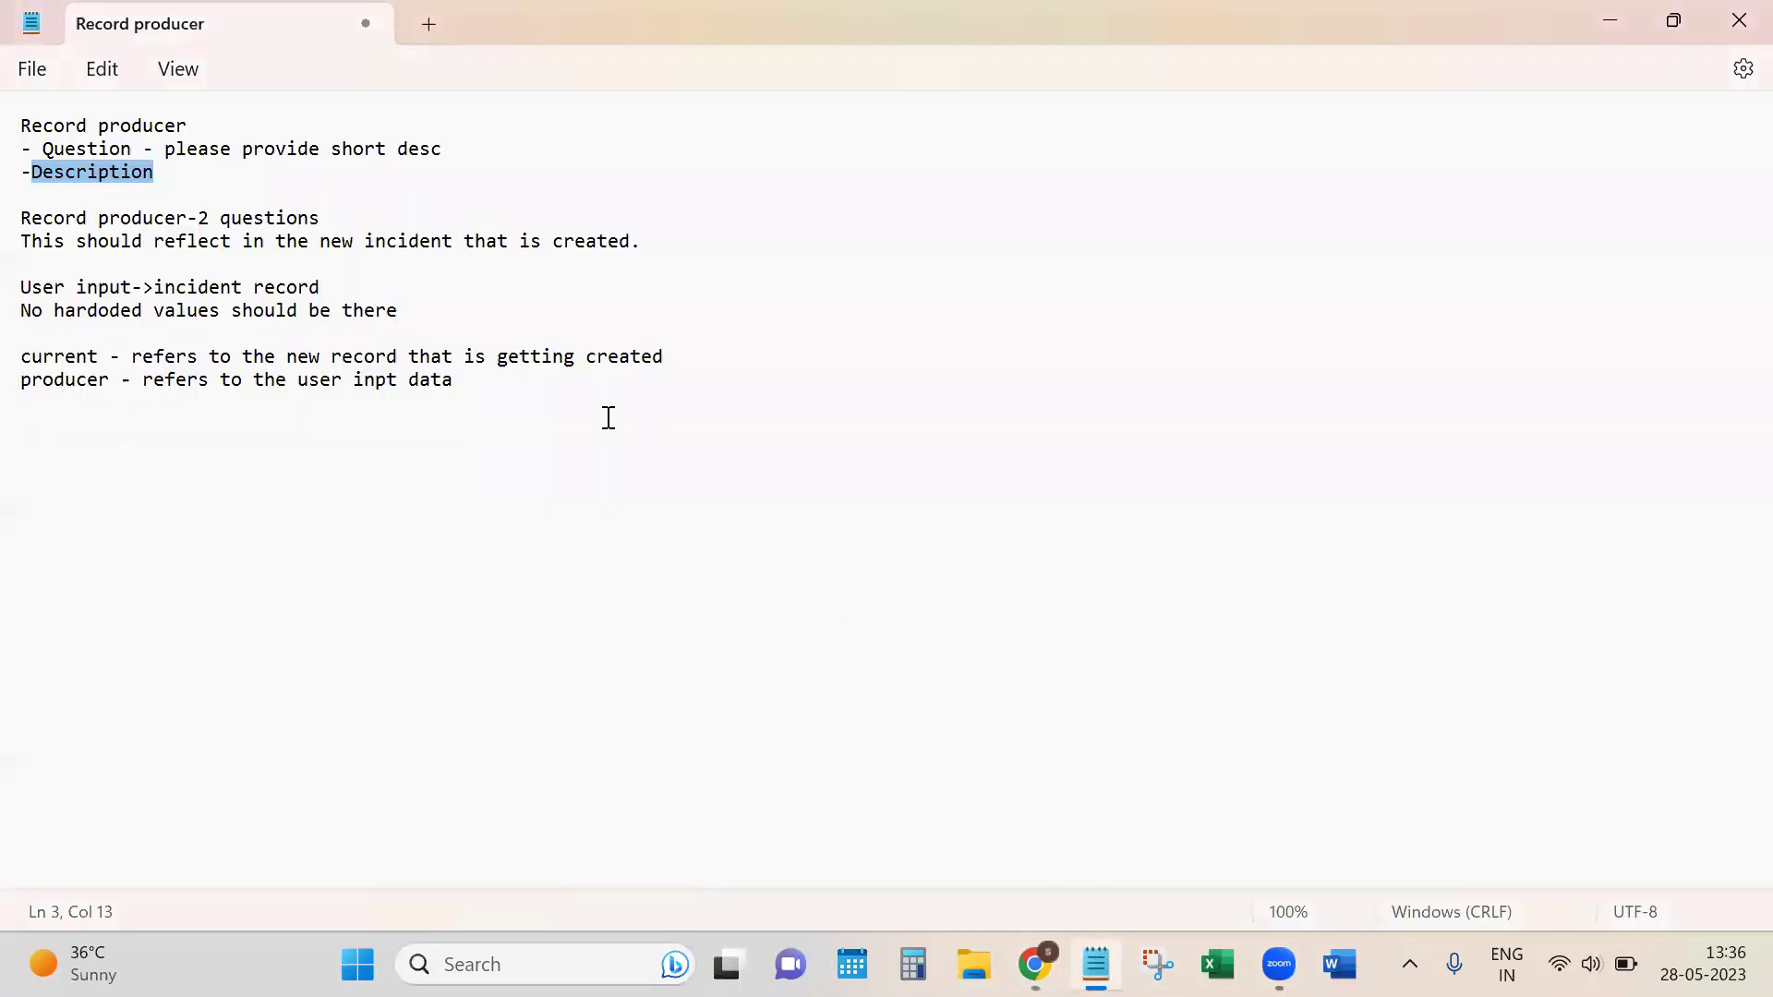
pyautogui.moveTo(153, 356); pyautogui.dragTo(667, 356)
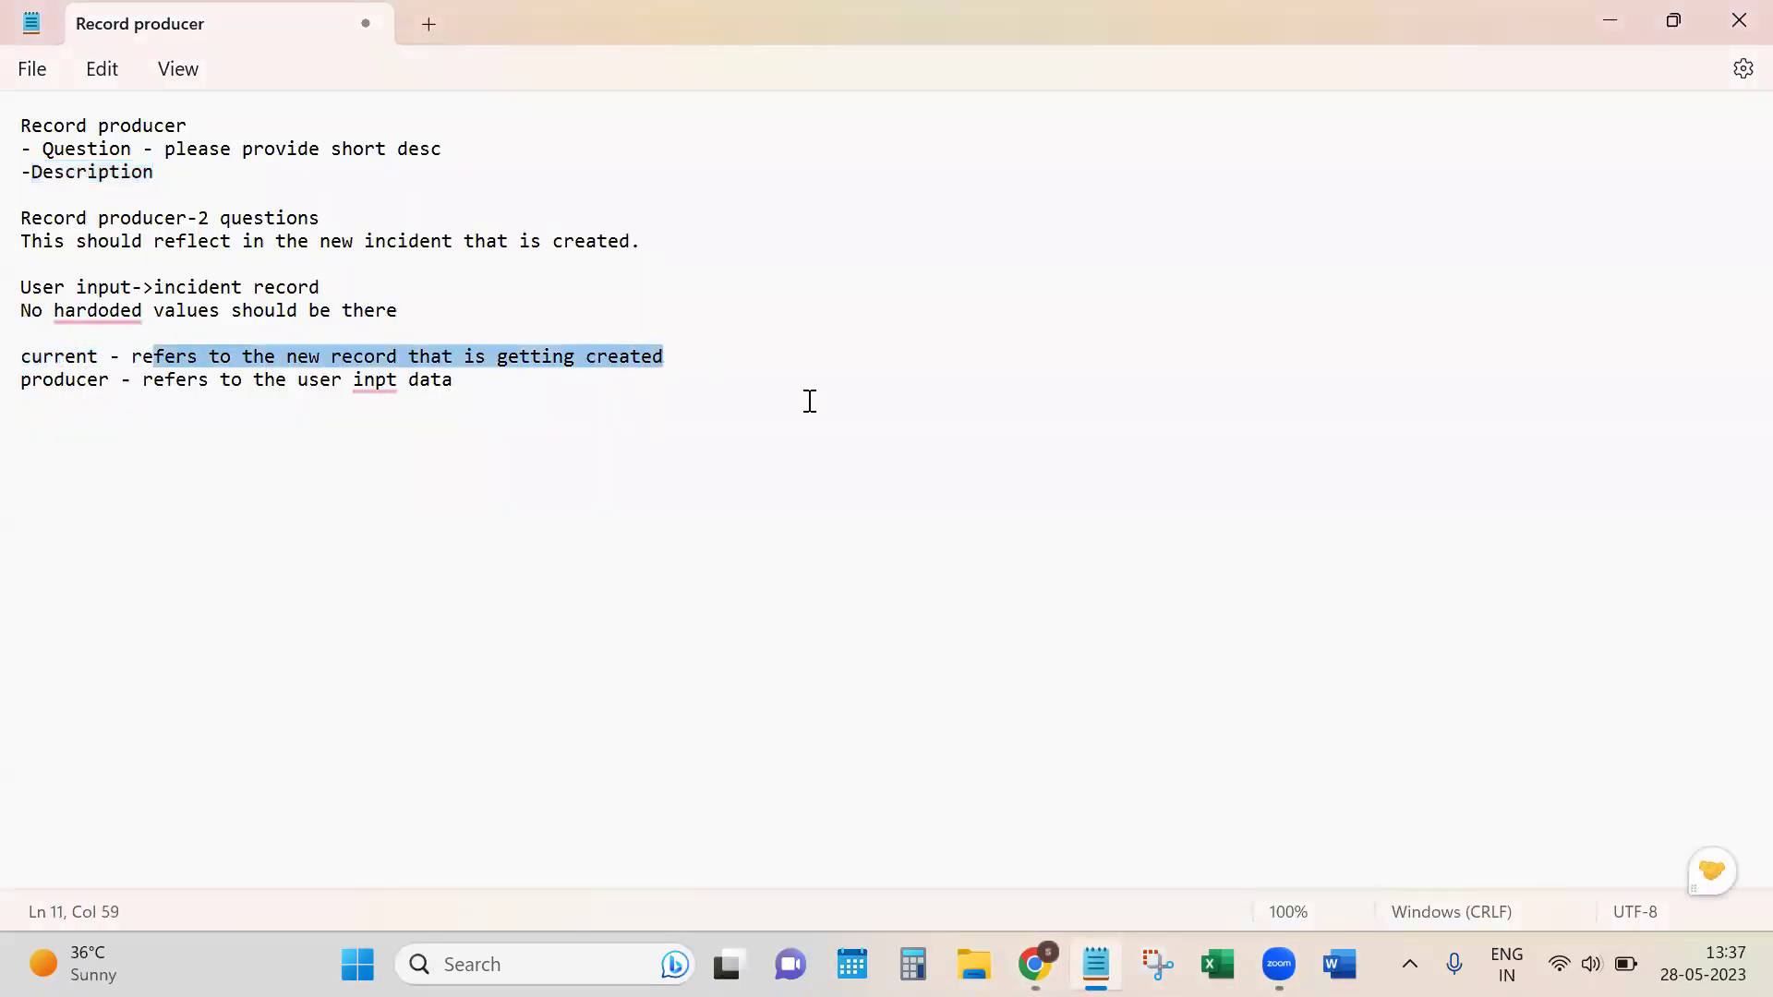
pyautogui.hotkey('alt', 'Tab')
pyautogui.click(997, 566)
# Step: Check which table the record producer targets, to relate it to the short_description field used in the script
pyautogui.moveTo(828, 429); pyautogui.dragTo(1007, 431)
pyautogui.scroll(10, 932, 489)
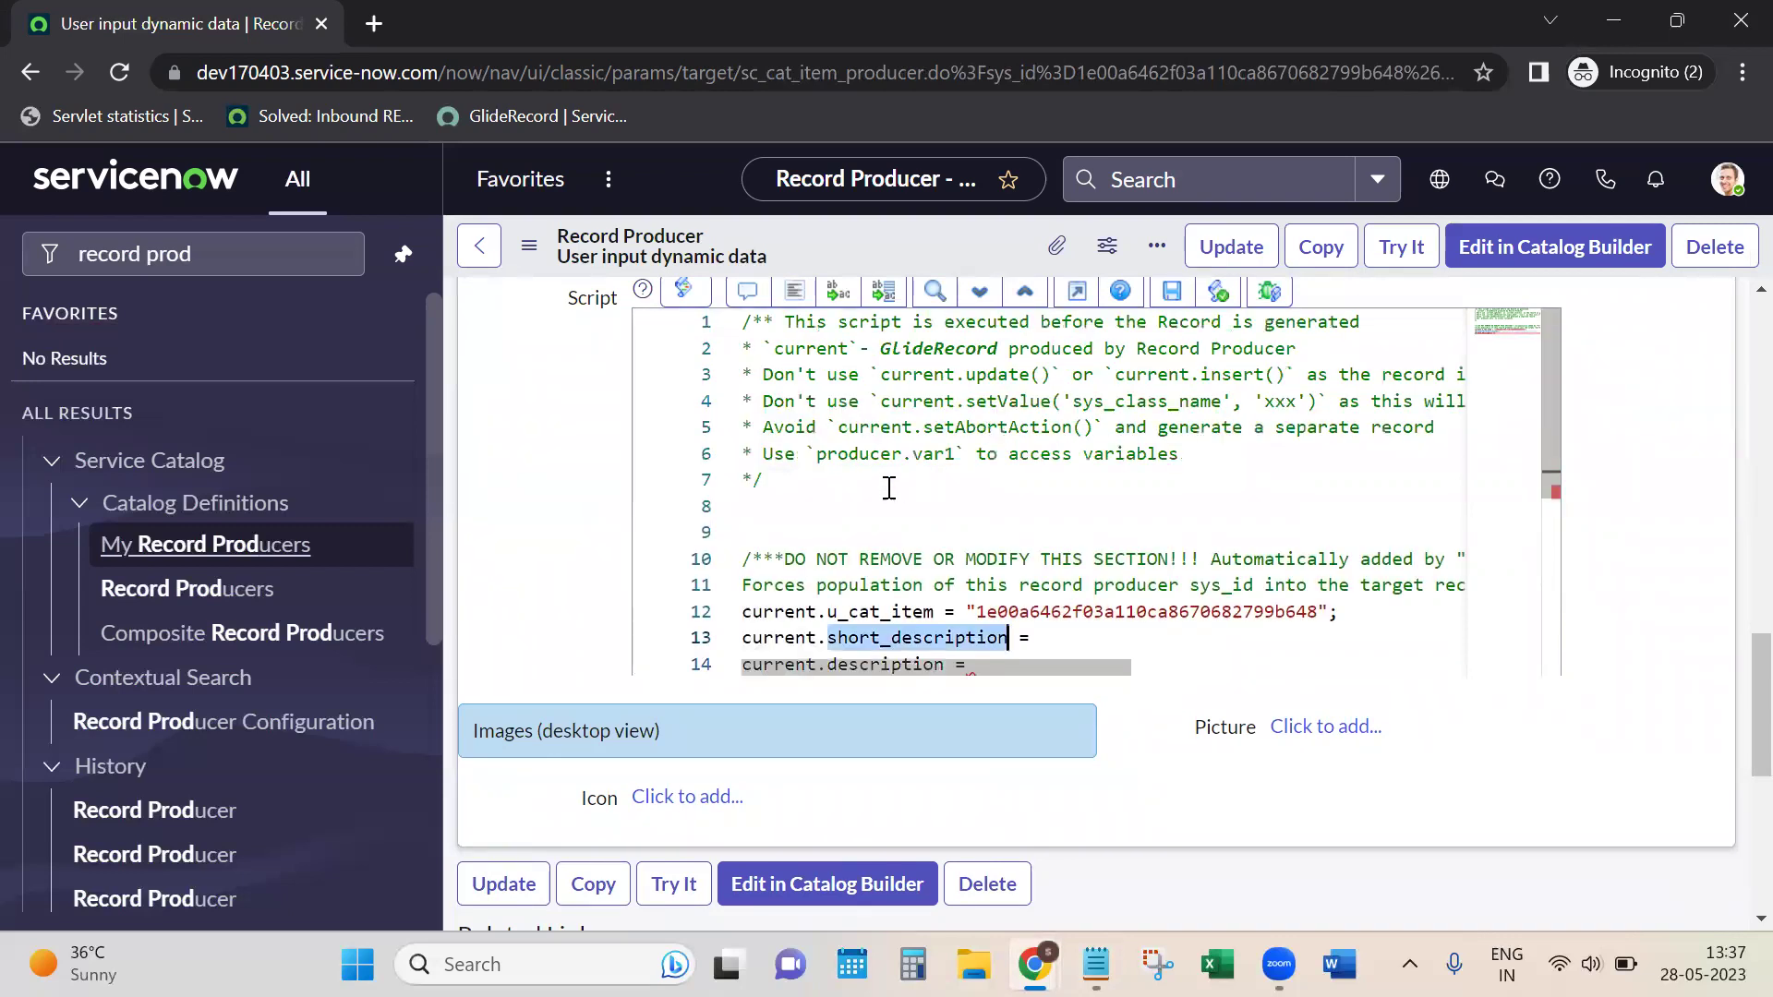
pyautogui.scroll(1, 514, 491)
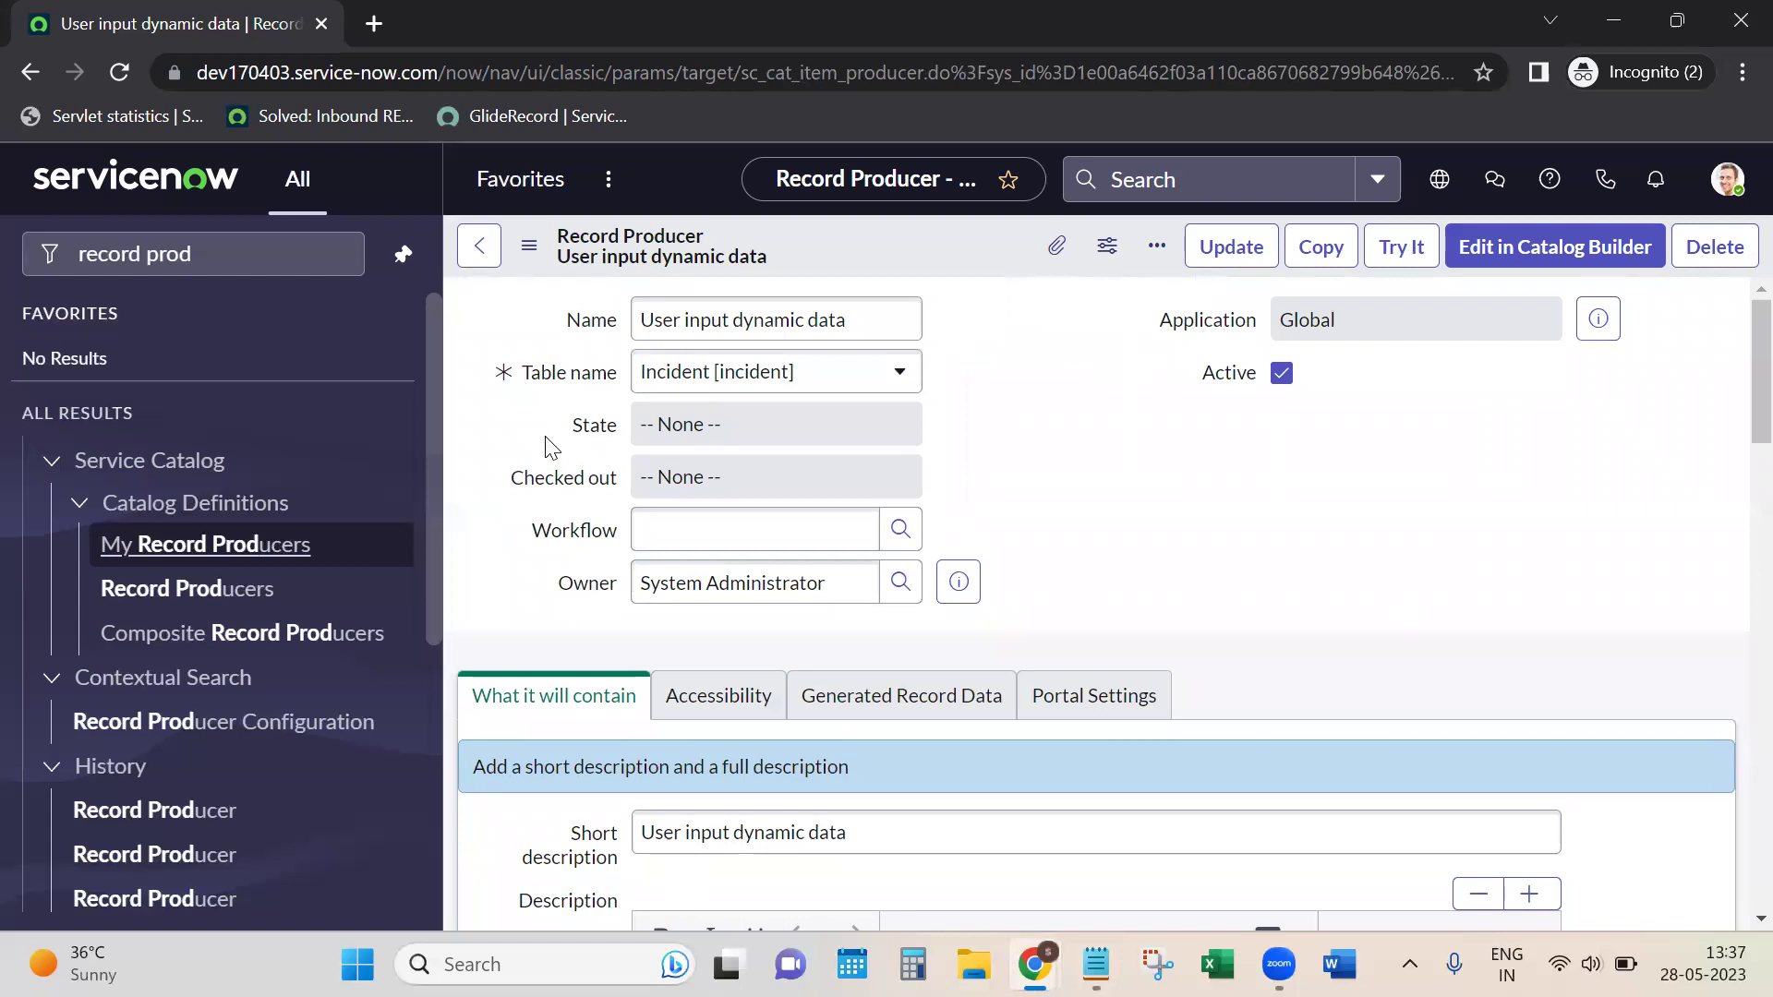
pyautogui.click(506, 478)
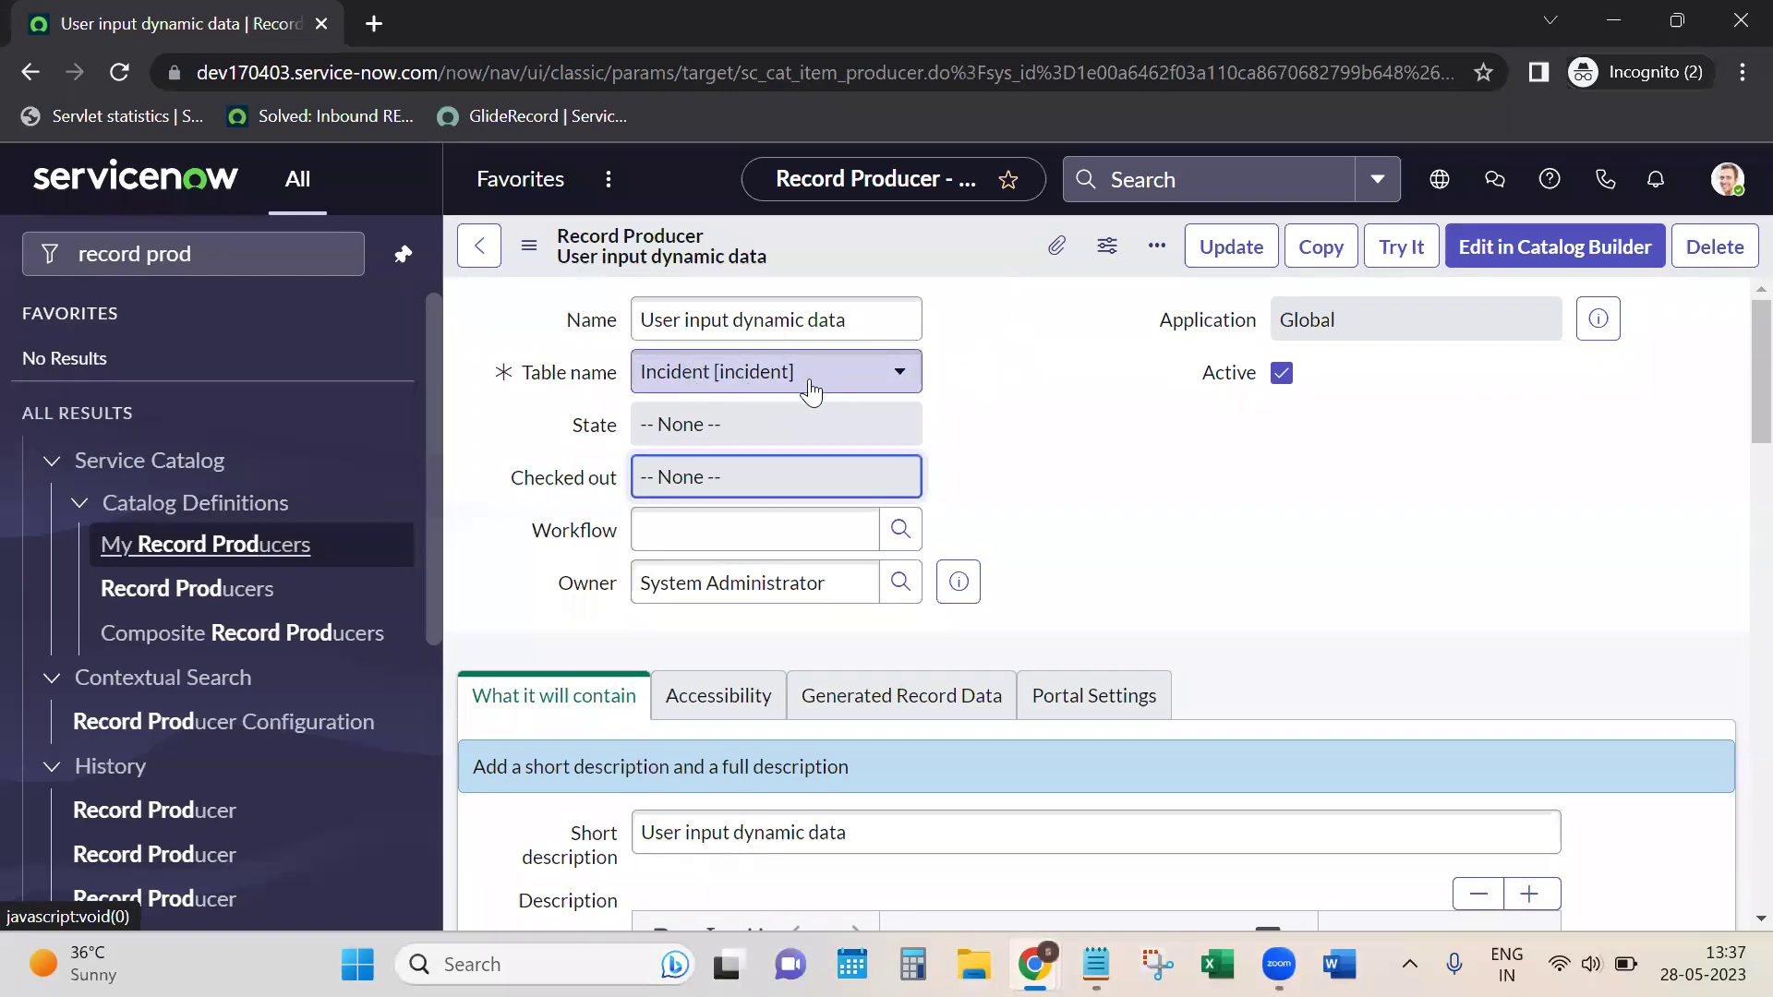
pyautogui.scroll(-9, 969, 439)
pyautogui.scroll(-5, 969, 443)
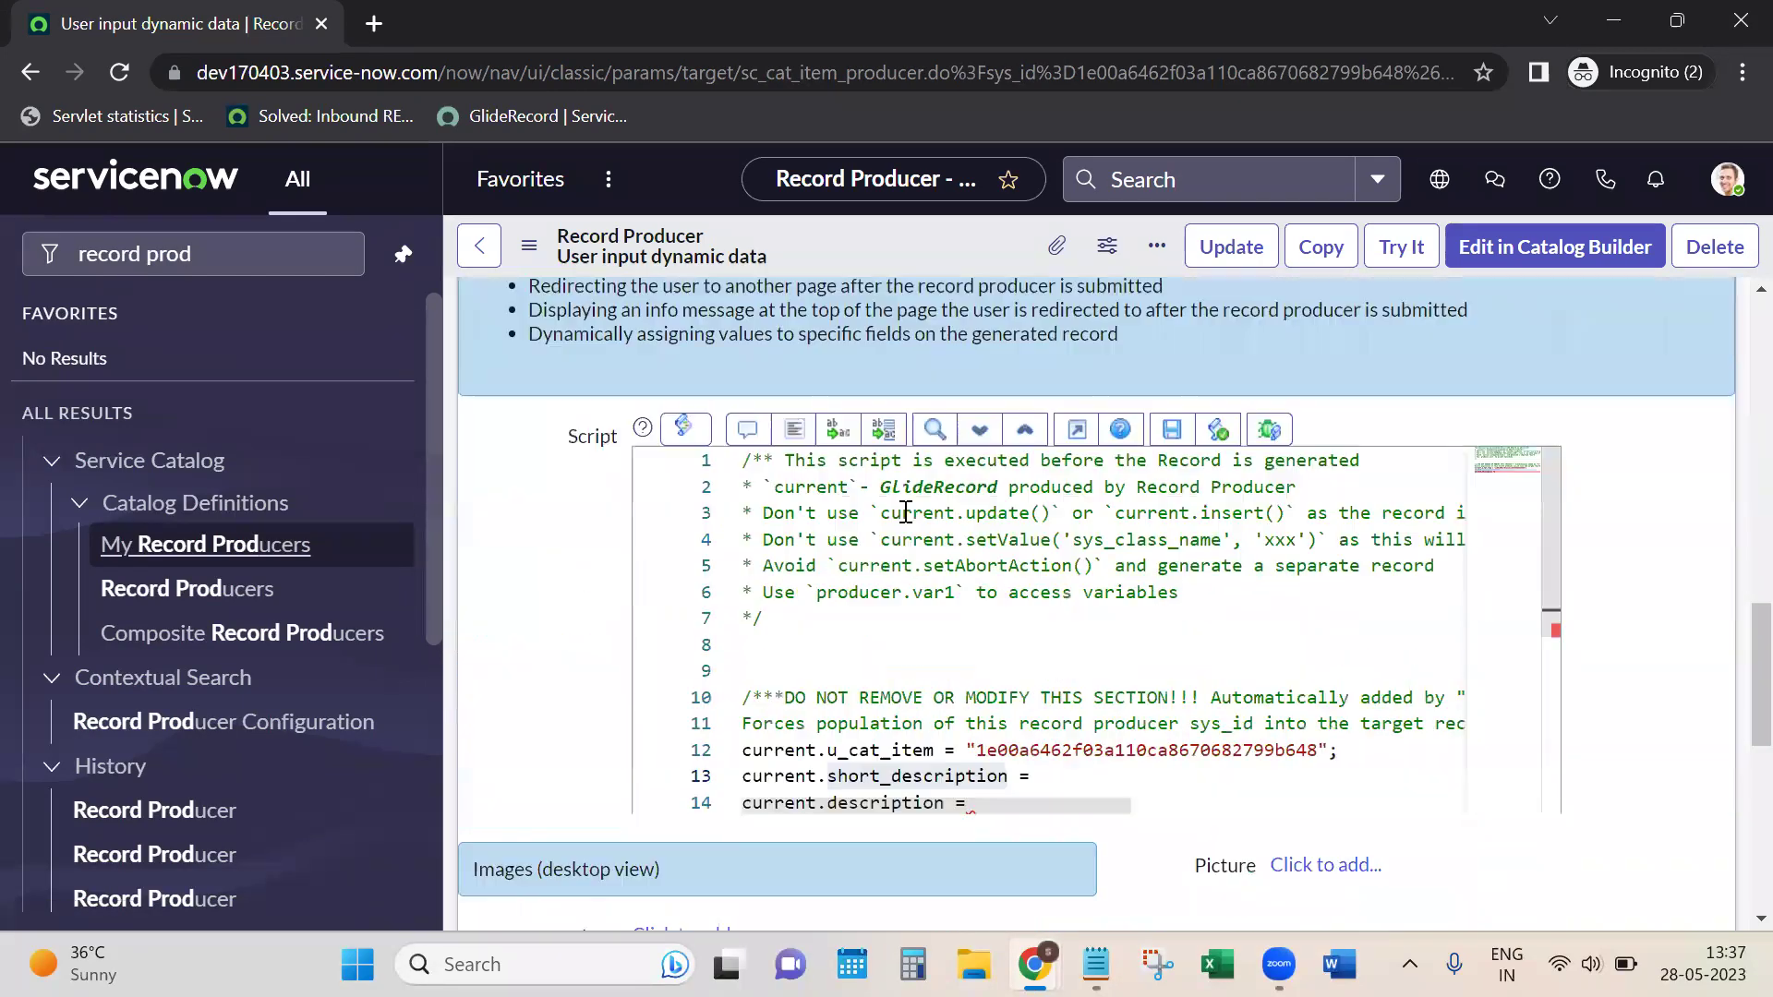
# Step: Assign the hardcoded value 'This is hardcoded test' to current.short_description in the script
pyautogui.scroll(-3, 855, 611)
pyautogui.click(830, 570)
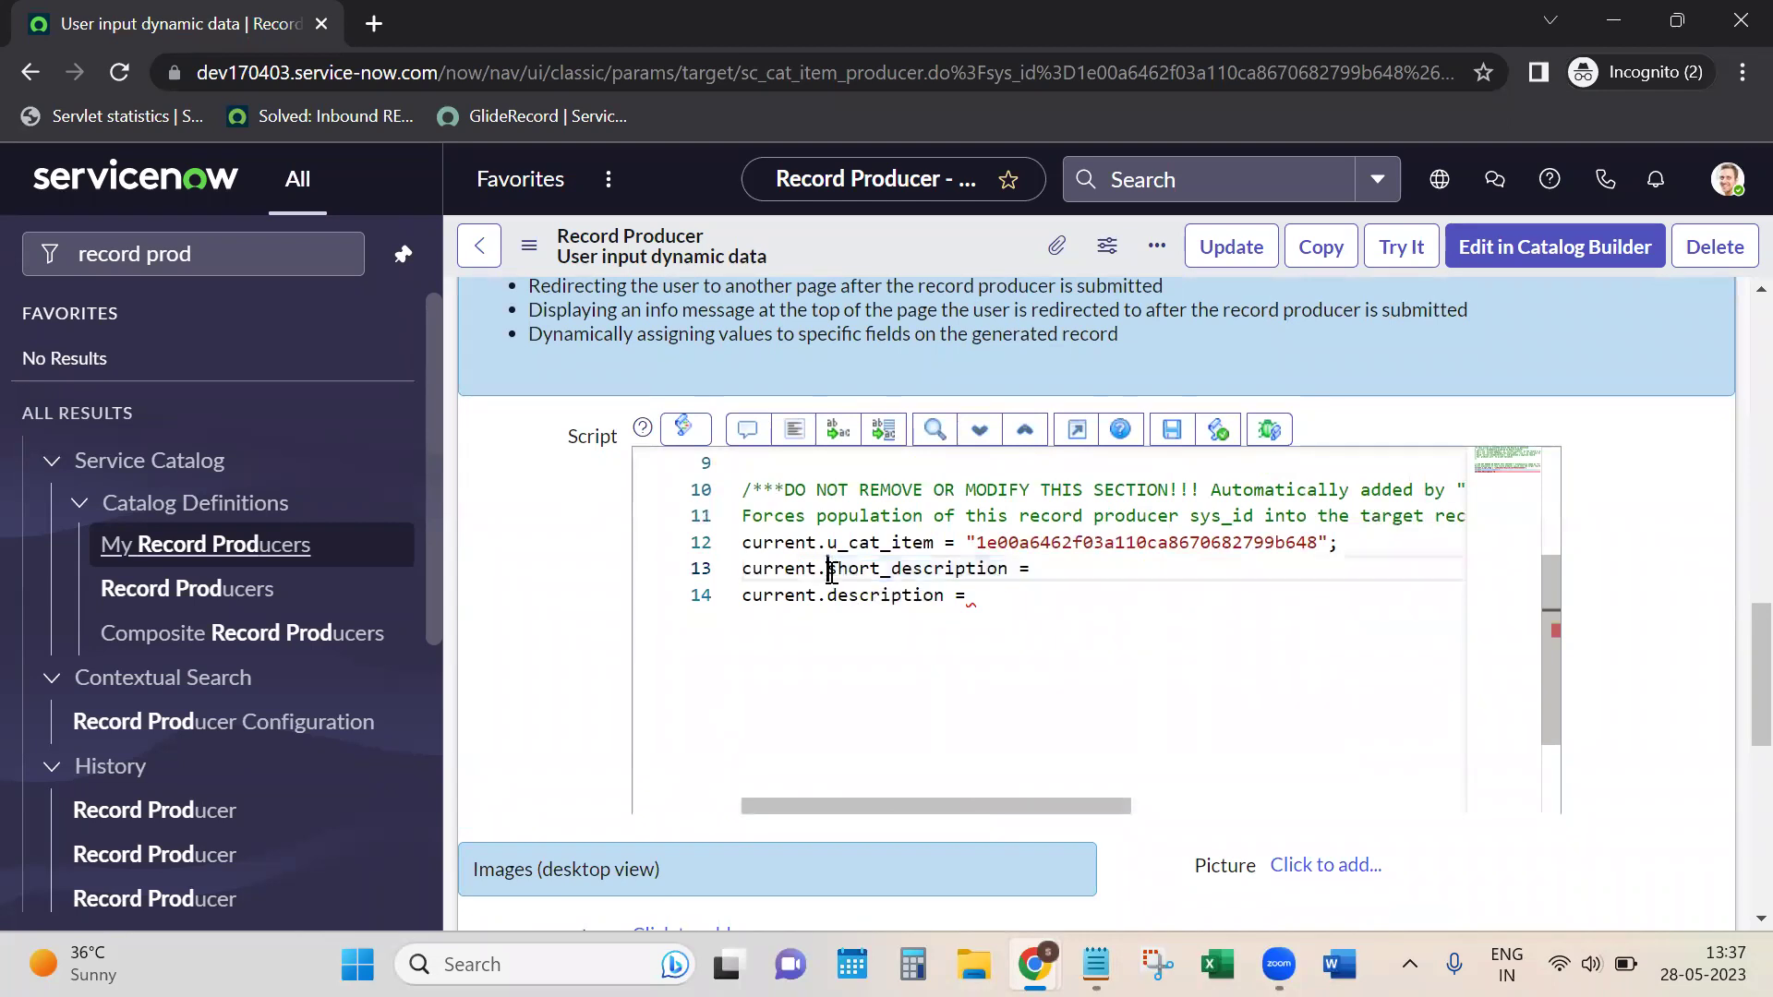
pyautogui.moveTo(831, 570); pyautogui.dragTo(995, 570)
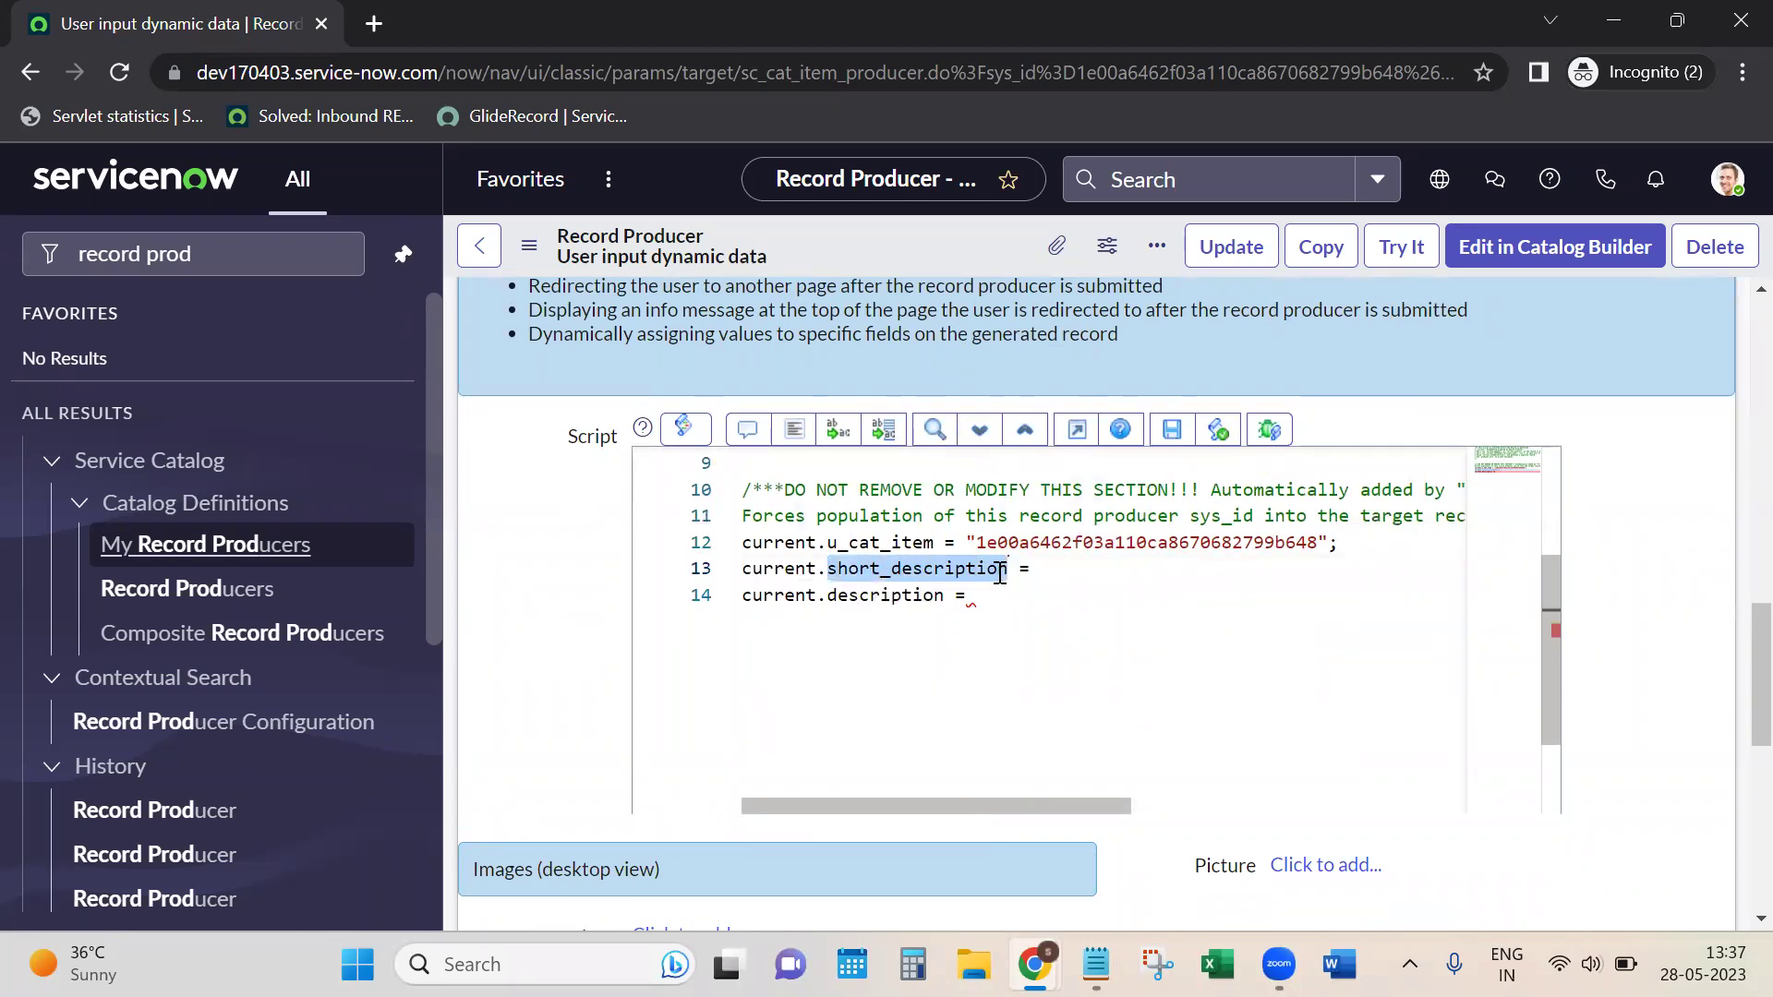
pyautogui.click(996, 570)
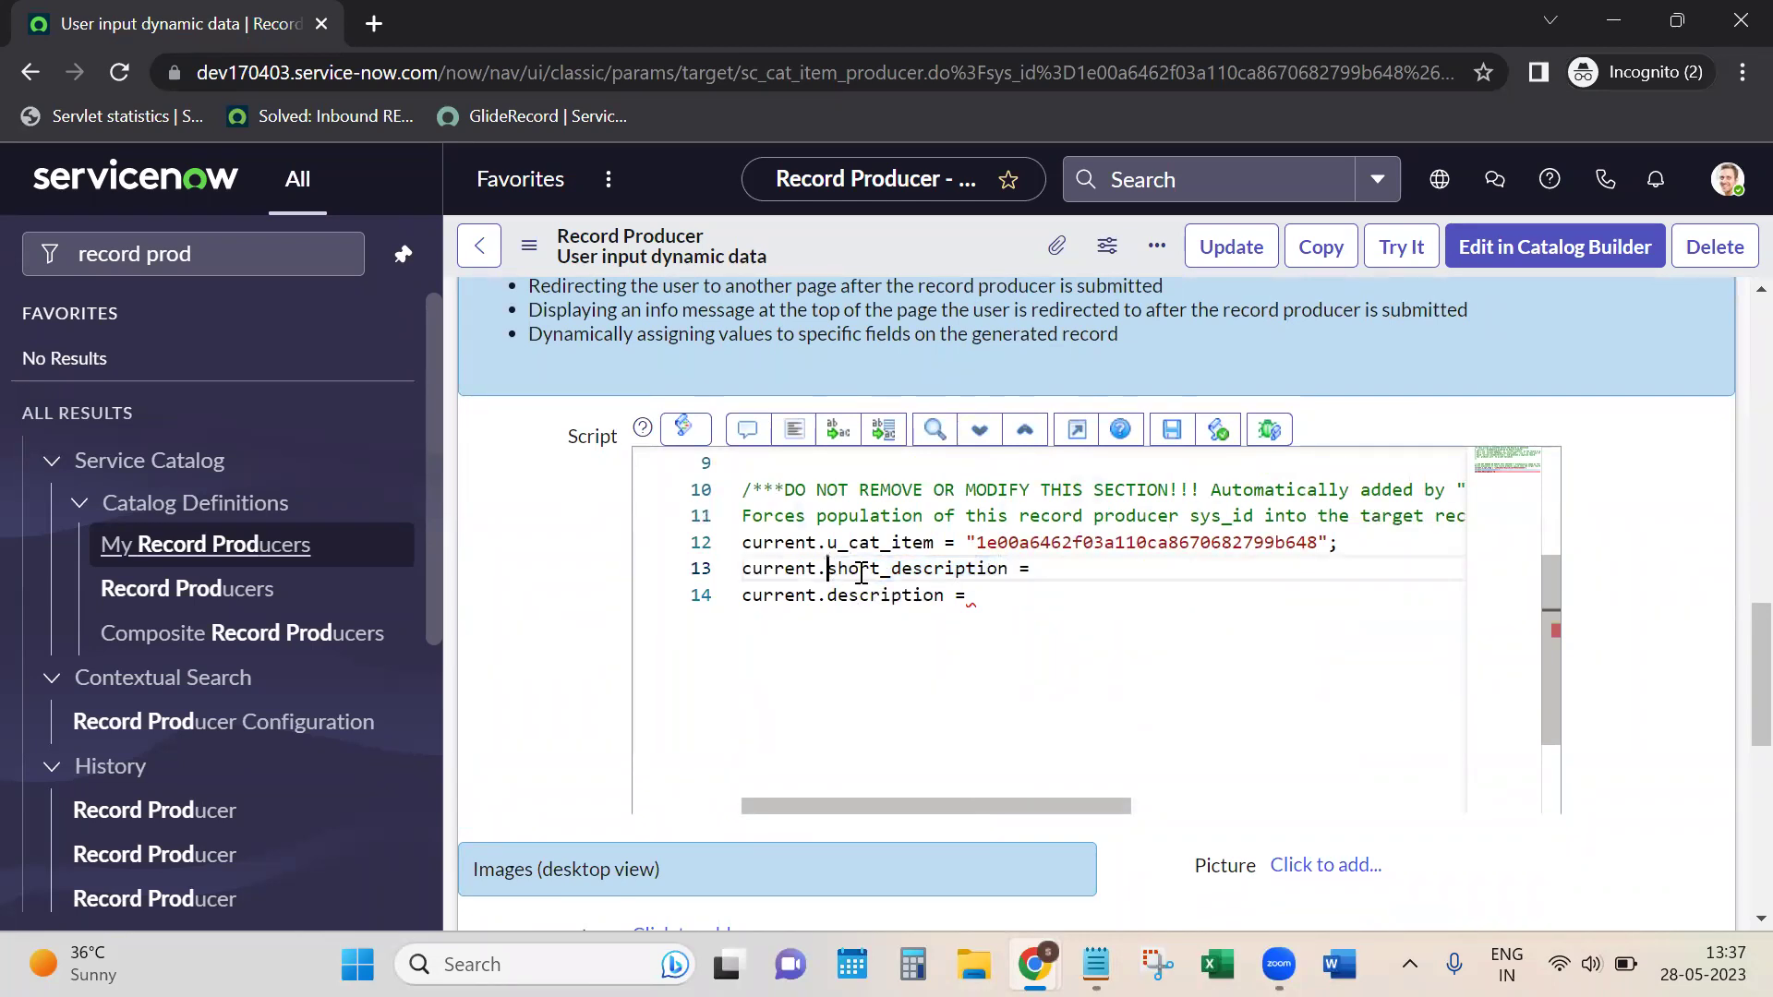
pyautogui.moveTo(830, 571); pyautogui.dragTo(990, 571)
pyautogui.click(1038, 573)
pyautogui.write("'This is hardc")
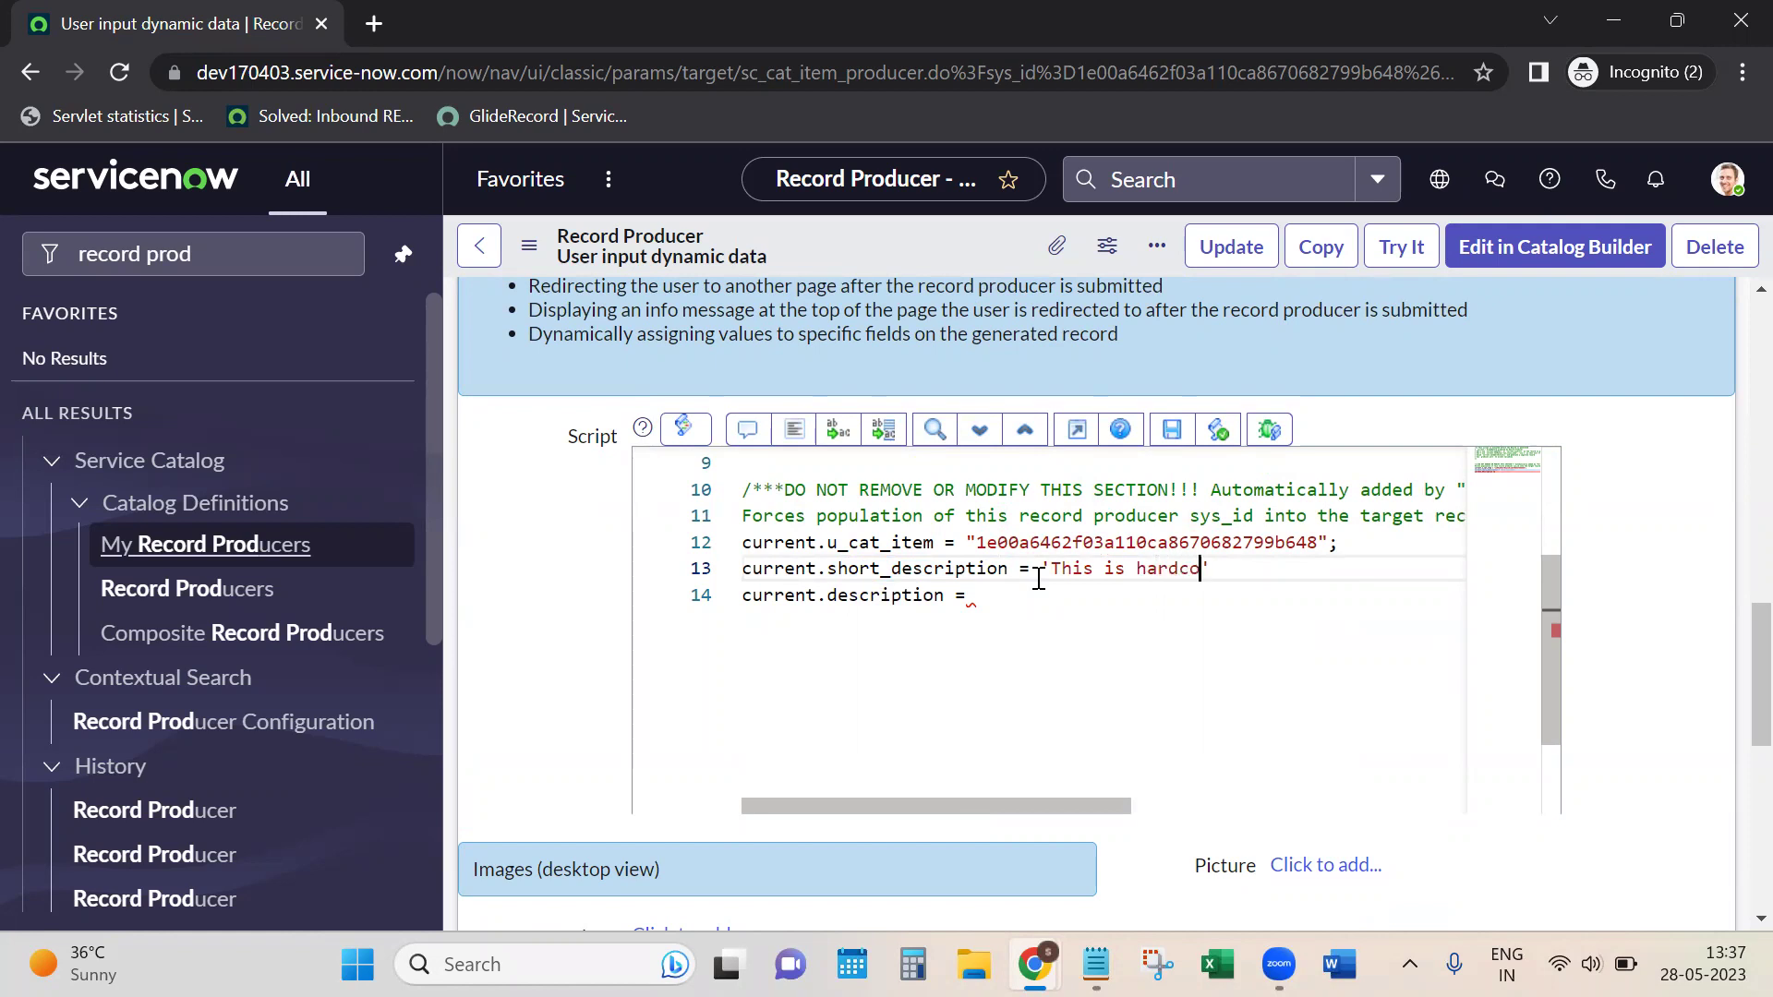
pyautogui.write('oded test')
# Step: Assign 'Static description' to current.description in the script and save the record producer
pyautogui.click(1059, 609)
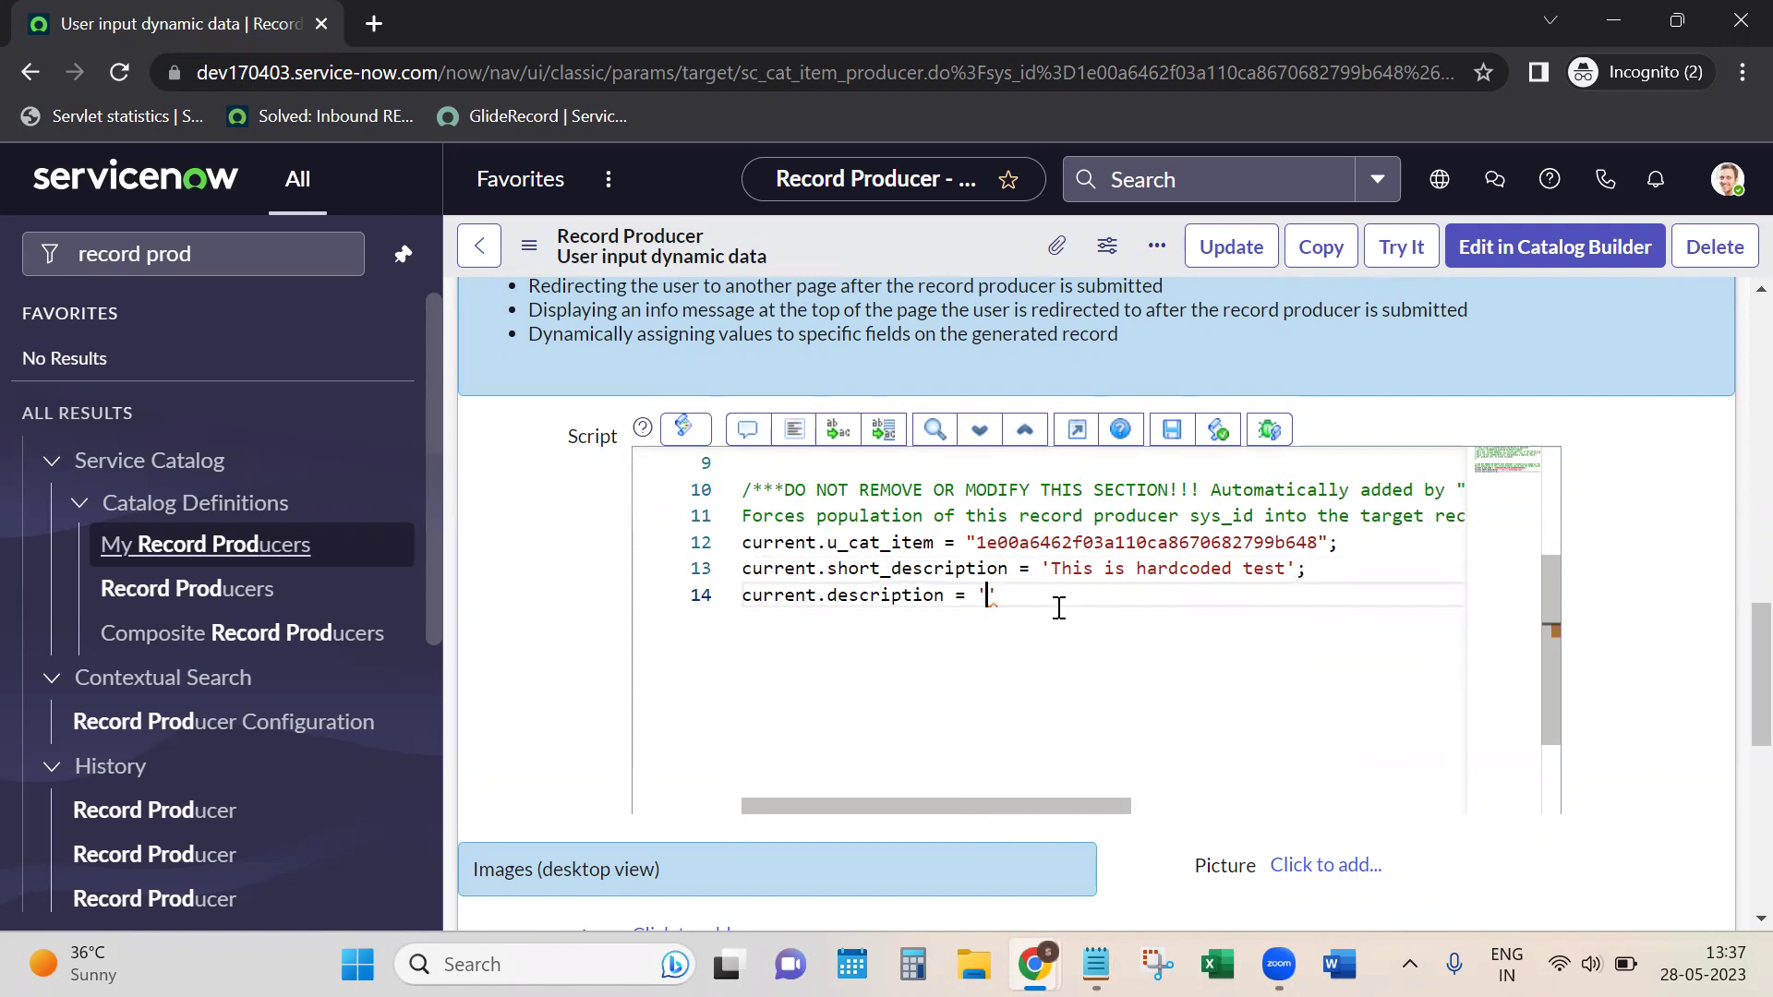
pyautogui.write("'Static description")
pyautogui.rightClick(914, 251)
pyautogui.click(922, 266)
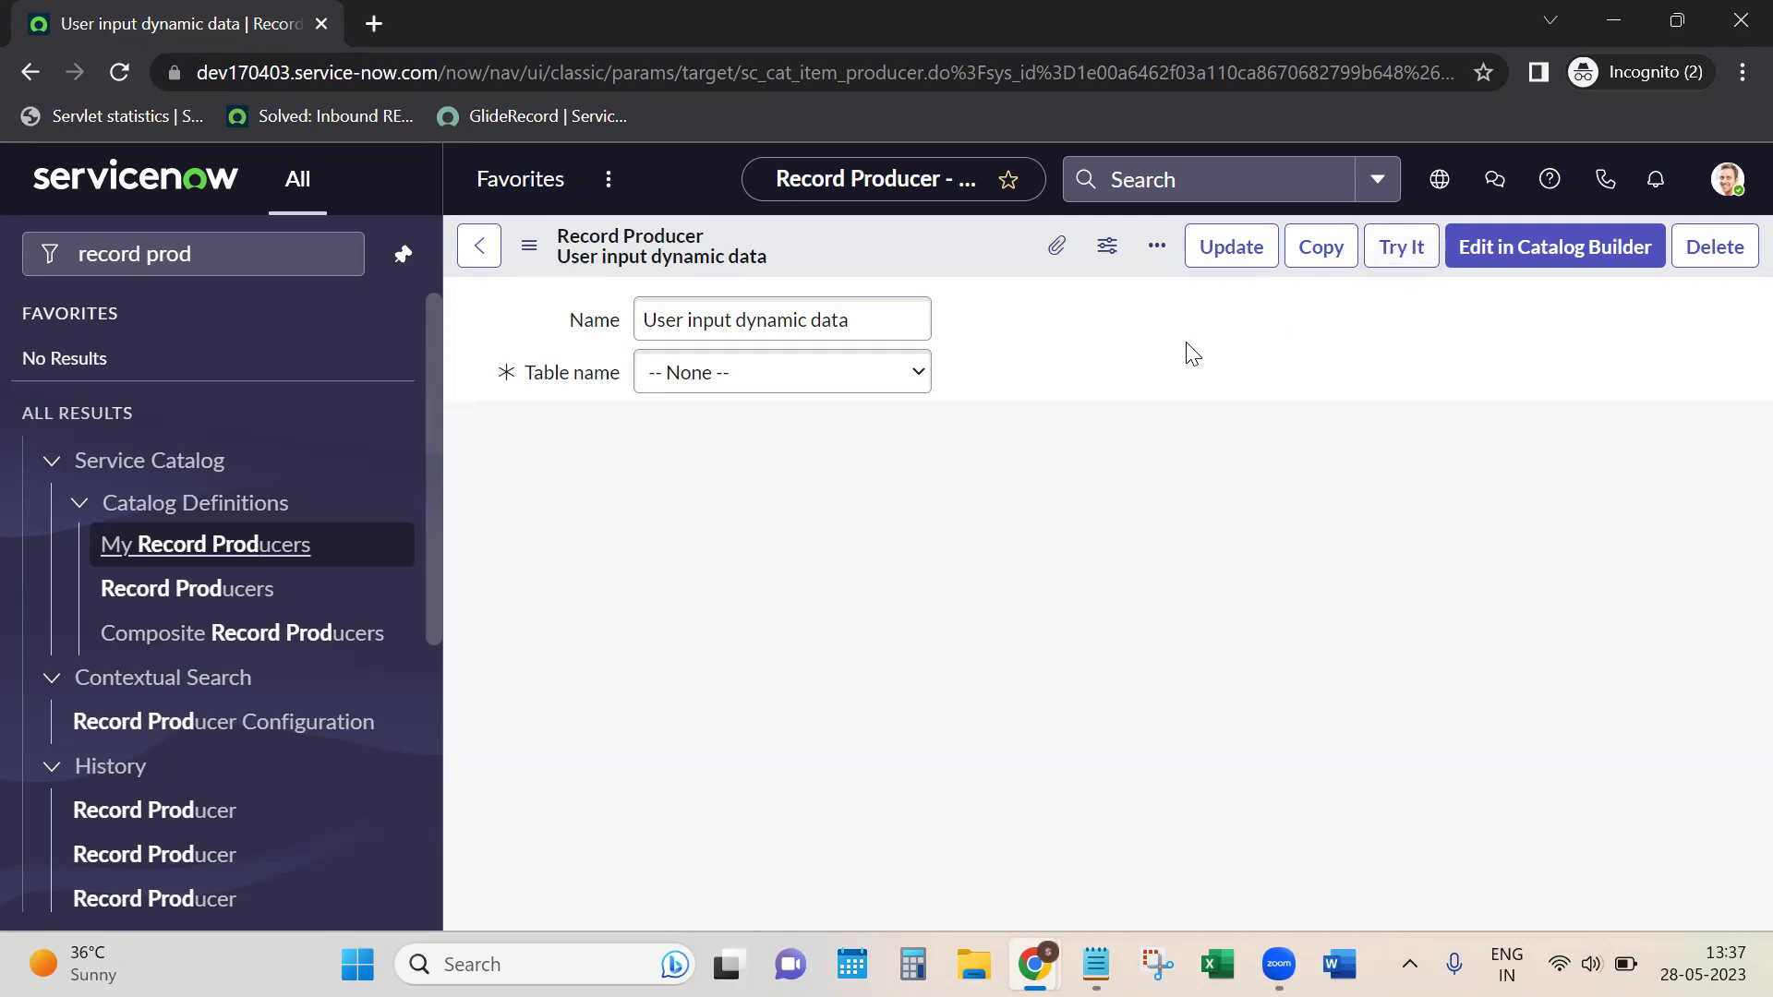
pyautogui.press('i')
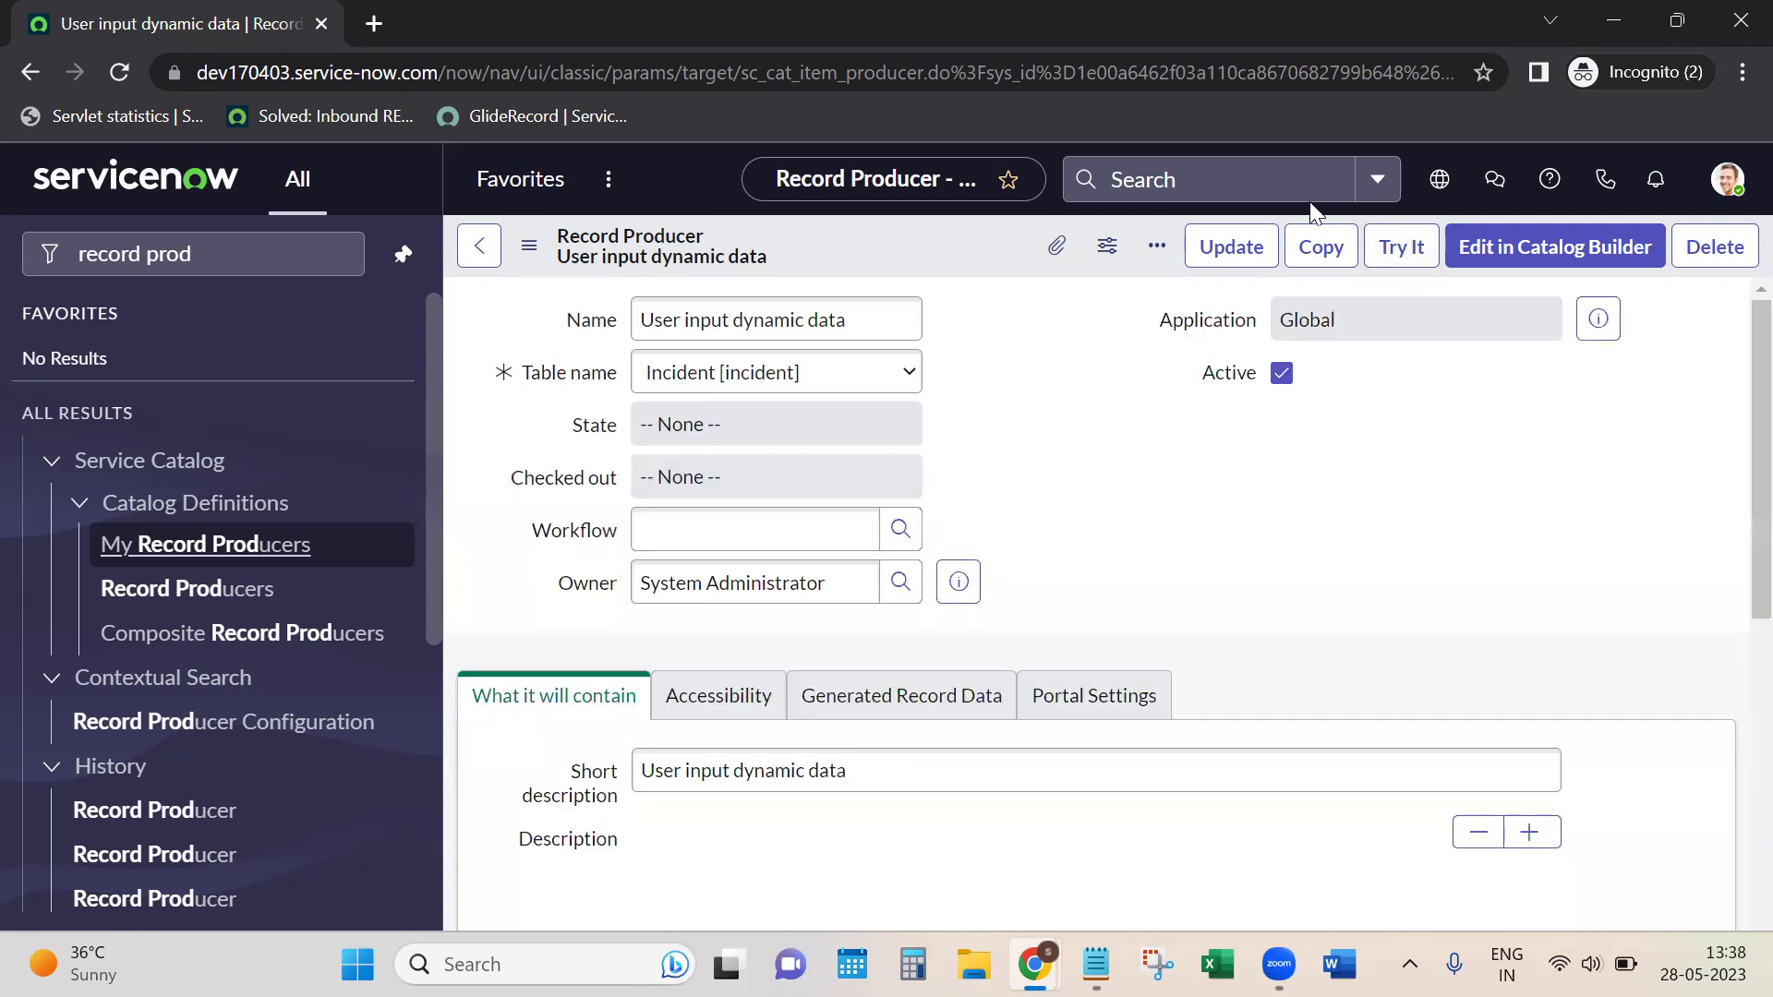
# Step: Open the record producer's order form with Try It and review its short description and detailed description questions
pyautogui.click(1388, 259)
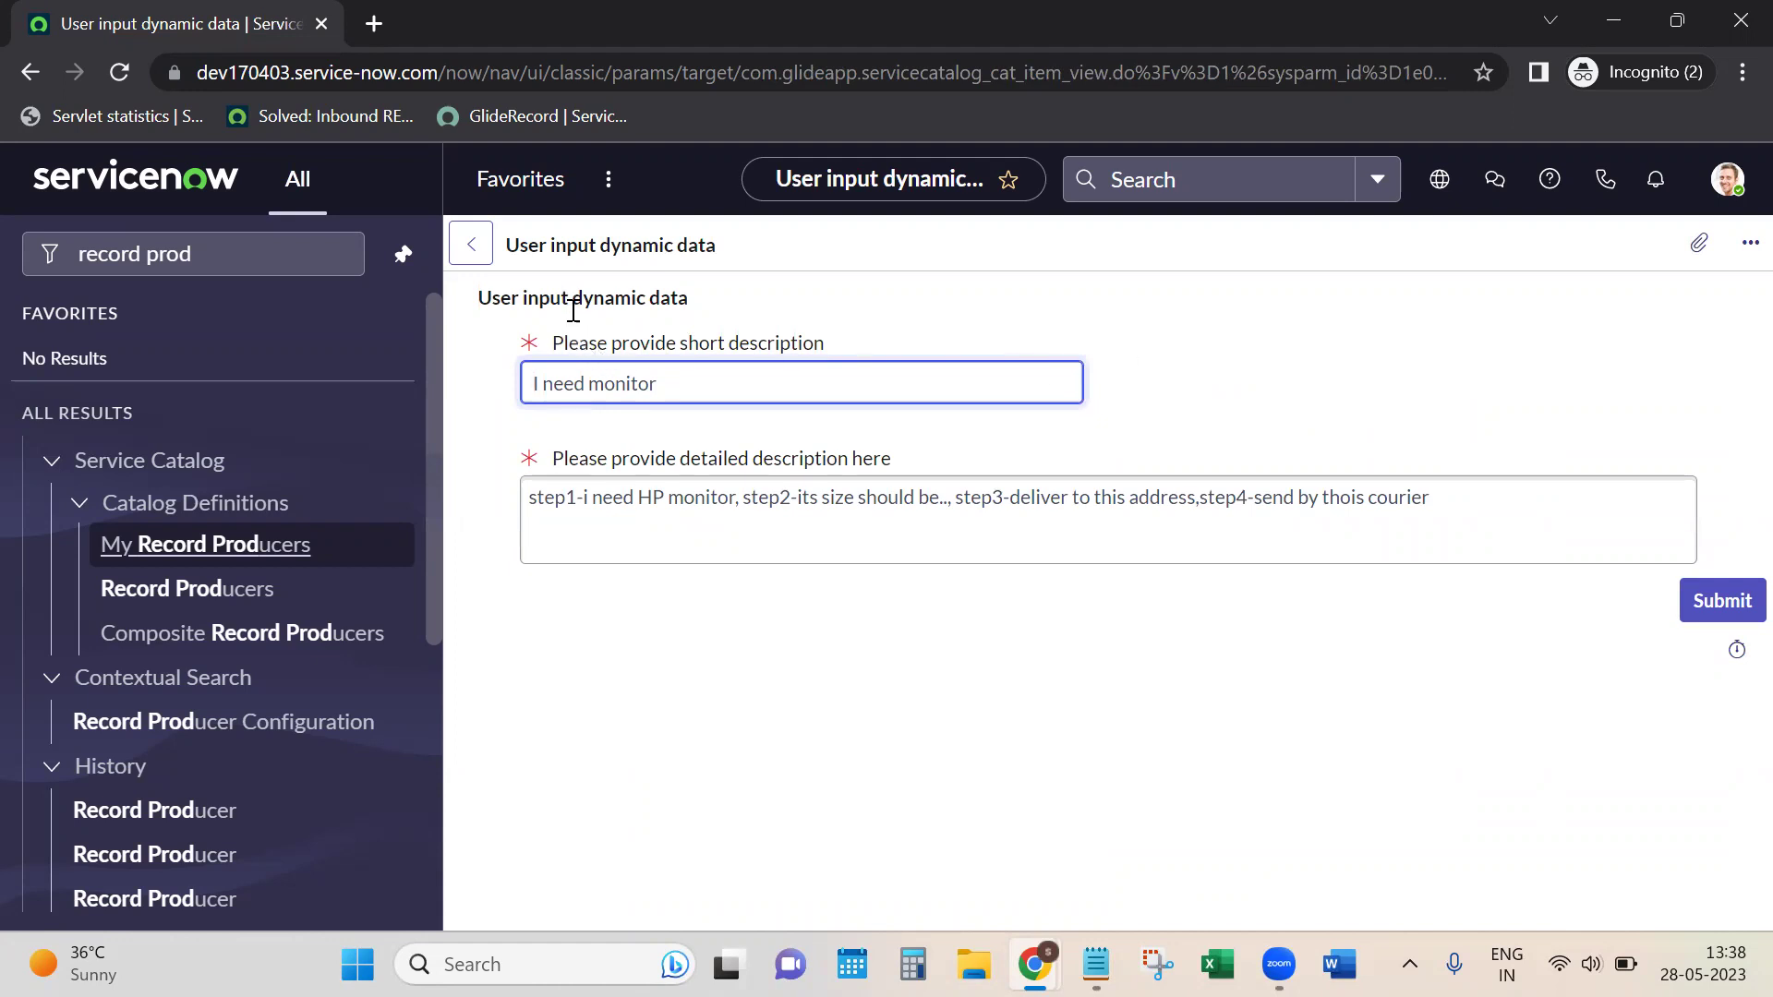
pyautogui.doubleClick(577, 344)
pyautogui.moveTo(648, 347); pyautogui.dragTo(834, 358)
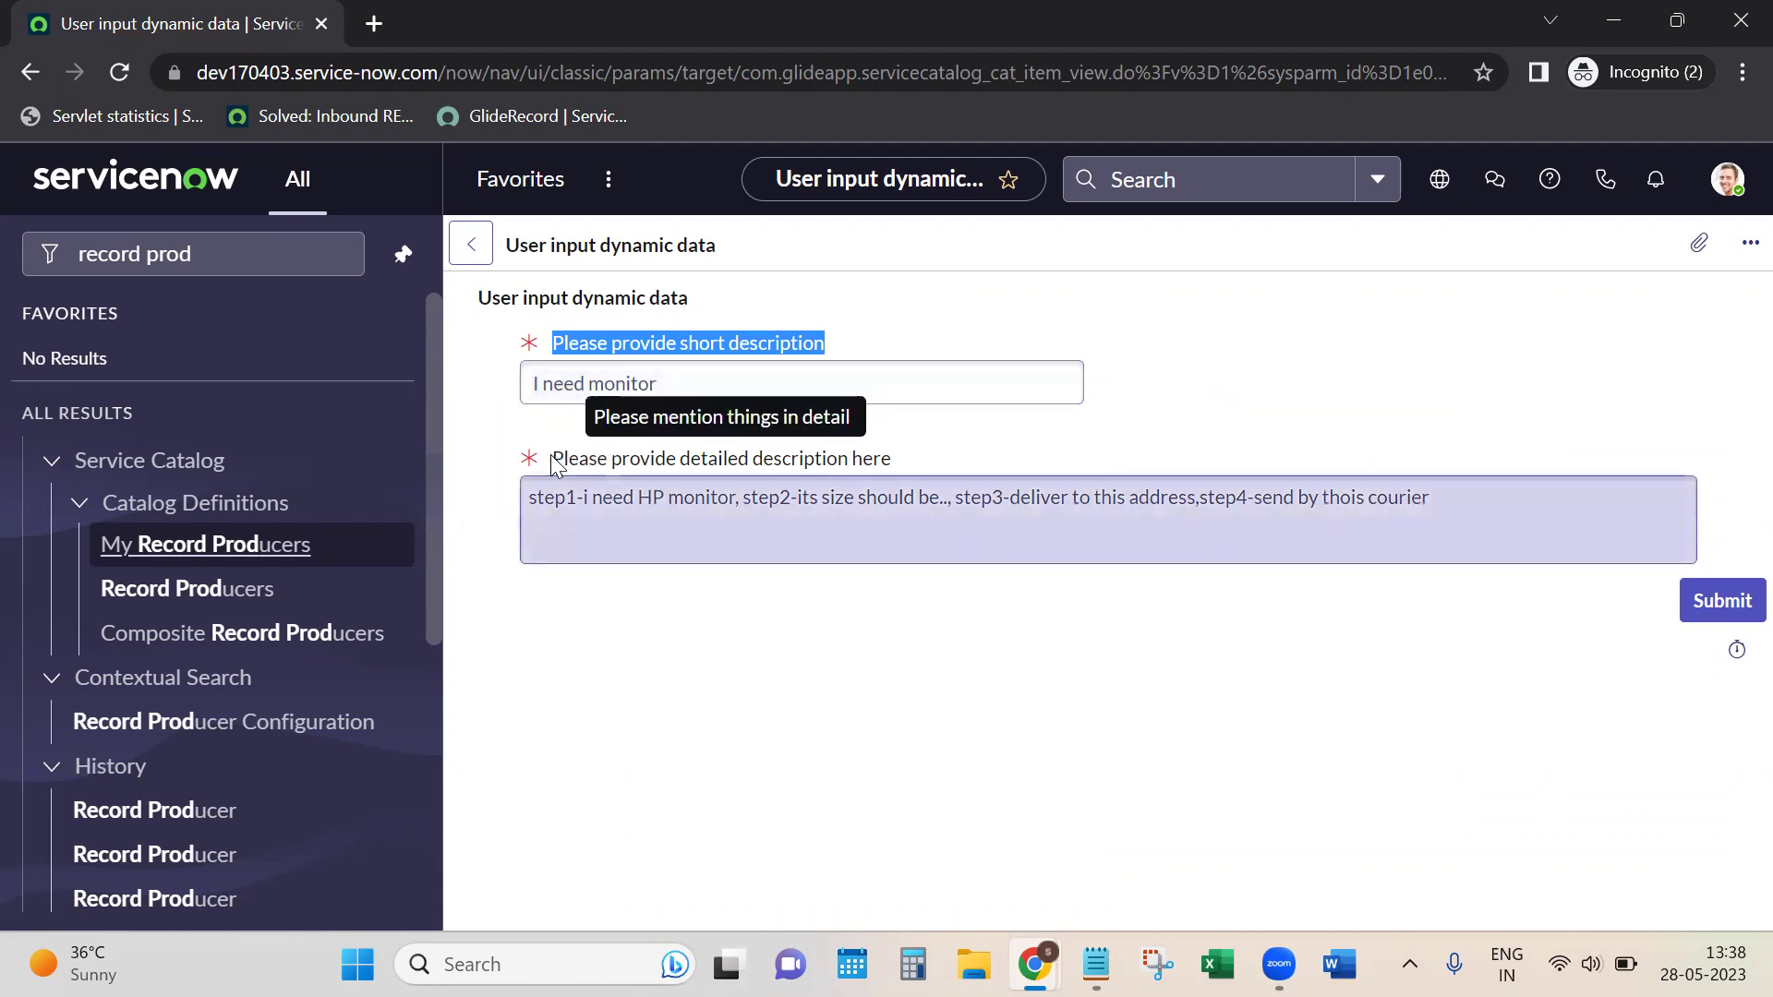
pyautogui.moveTo(557, 464); pyautogui.dragTo(871, 466)
pyautogui.click(888, 662)
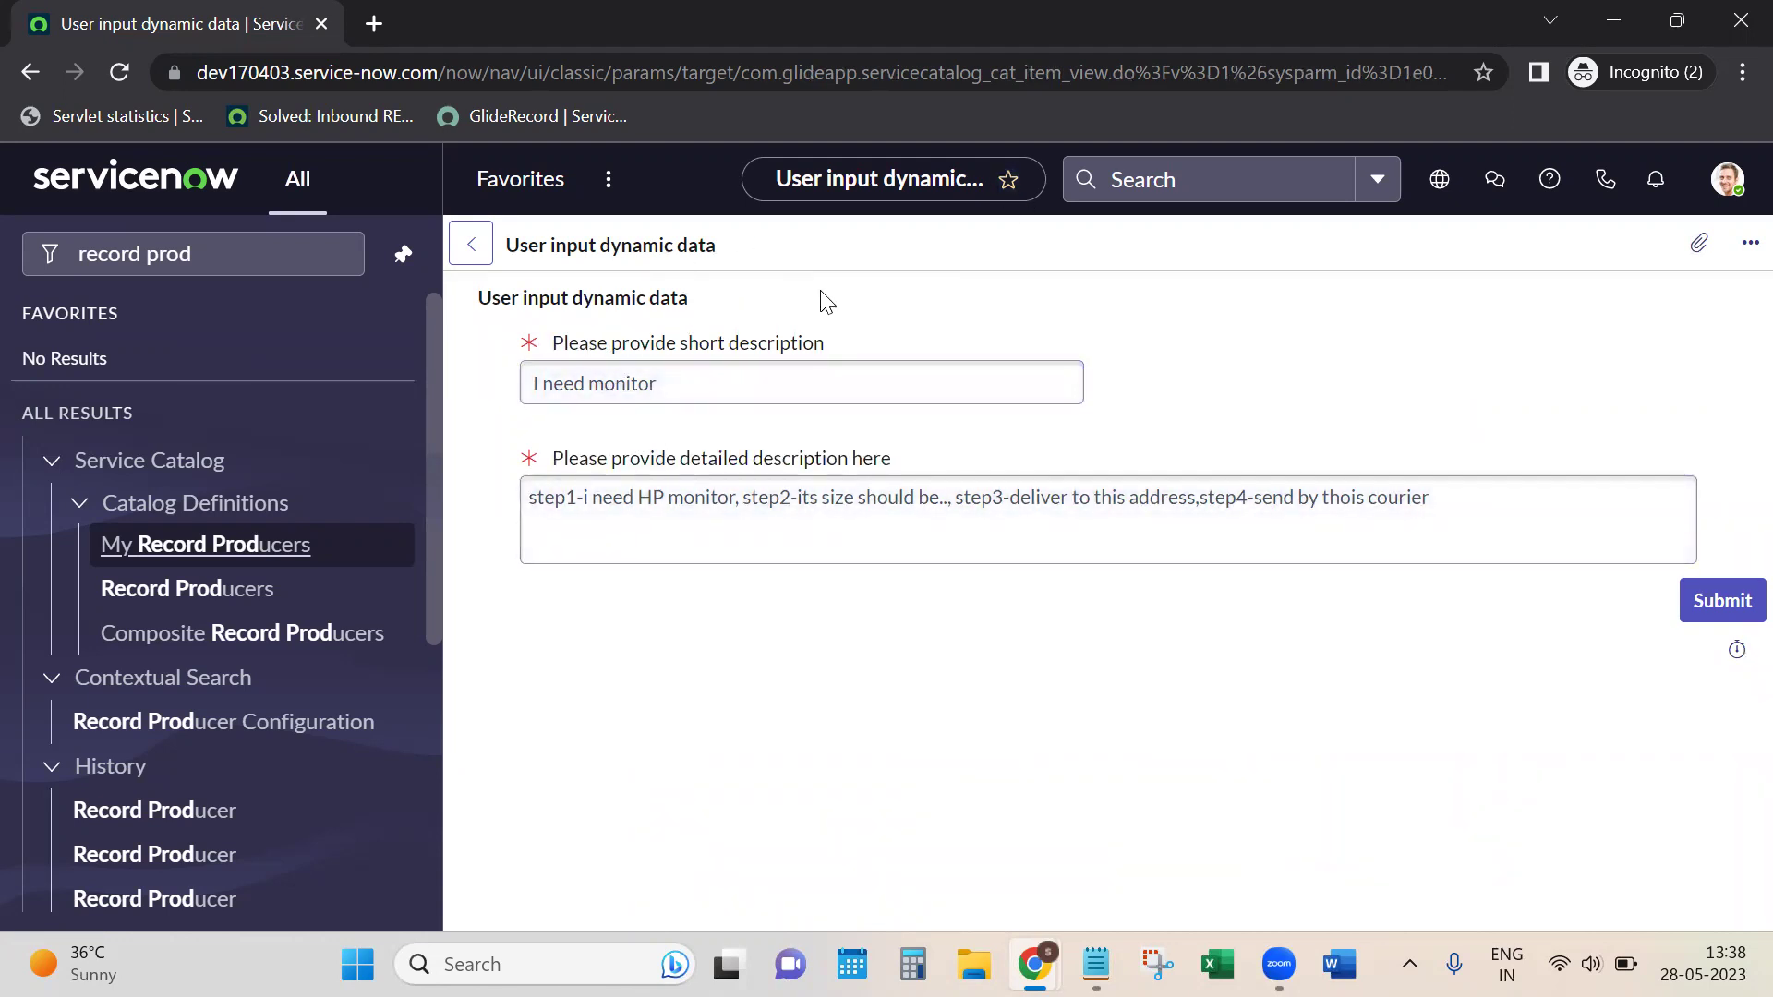
pyautogui.moveTo(671, 343)
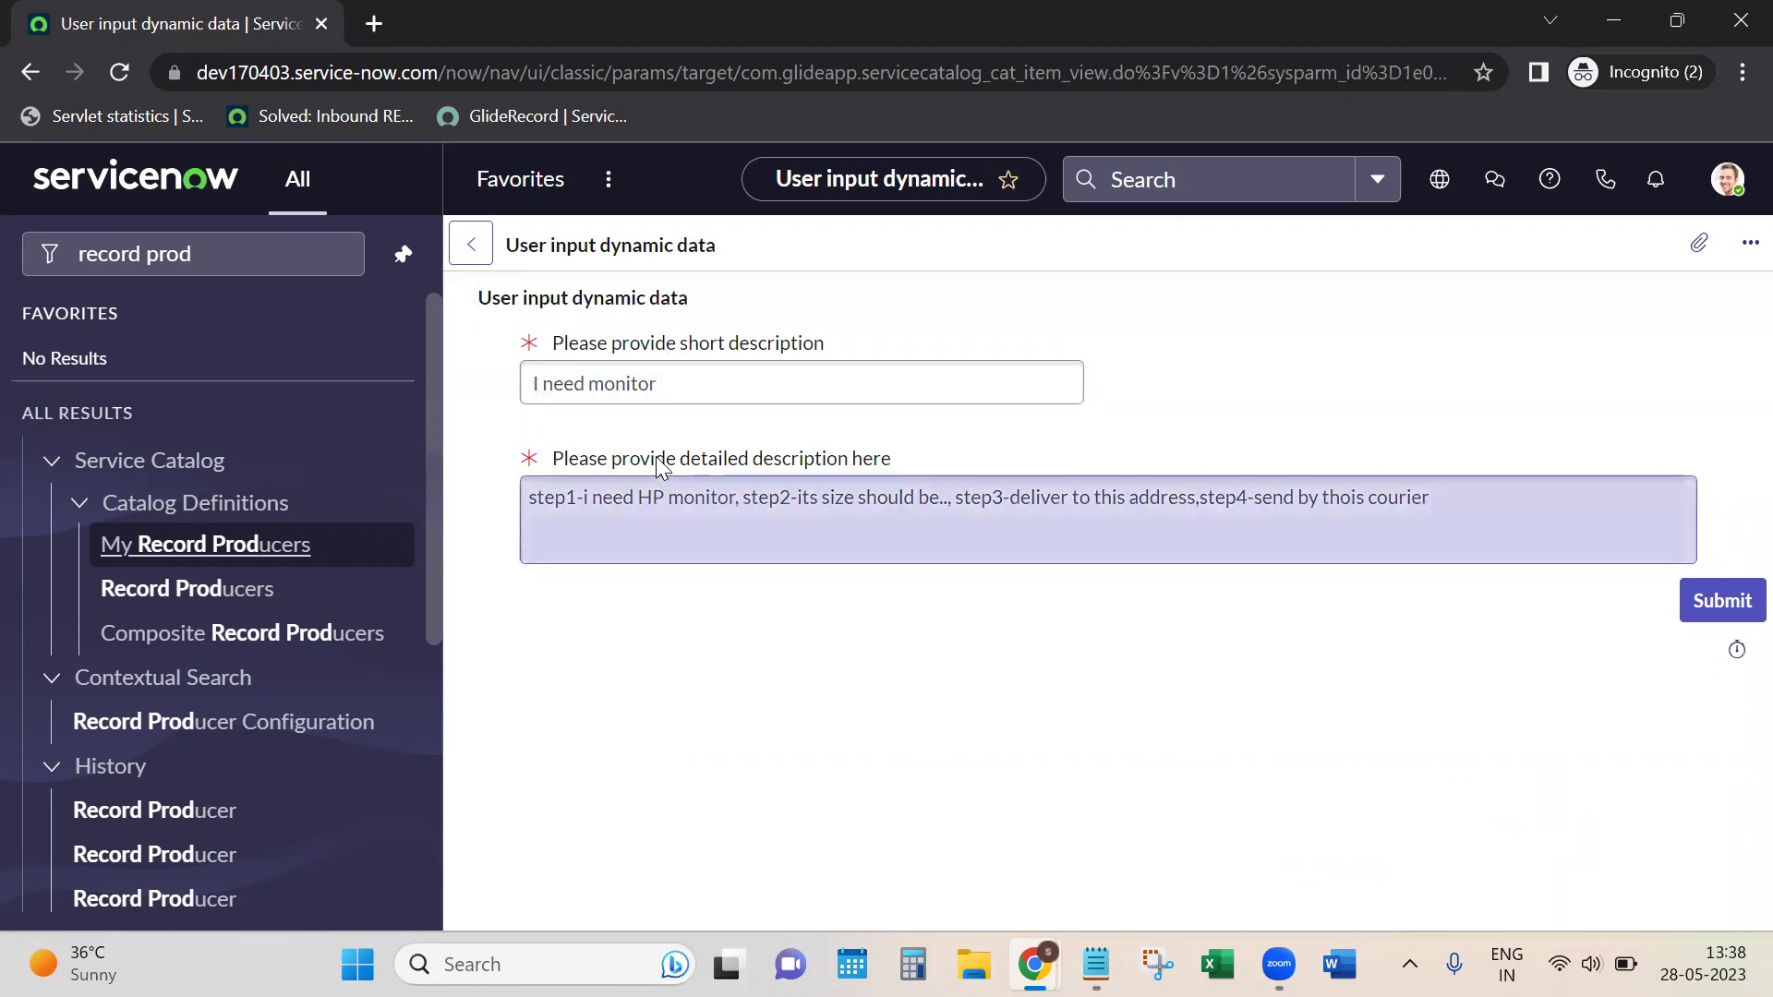
pyautogui.moveTo(870, 465)
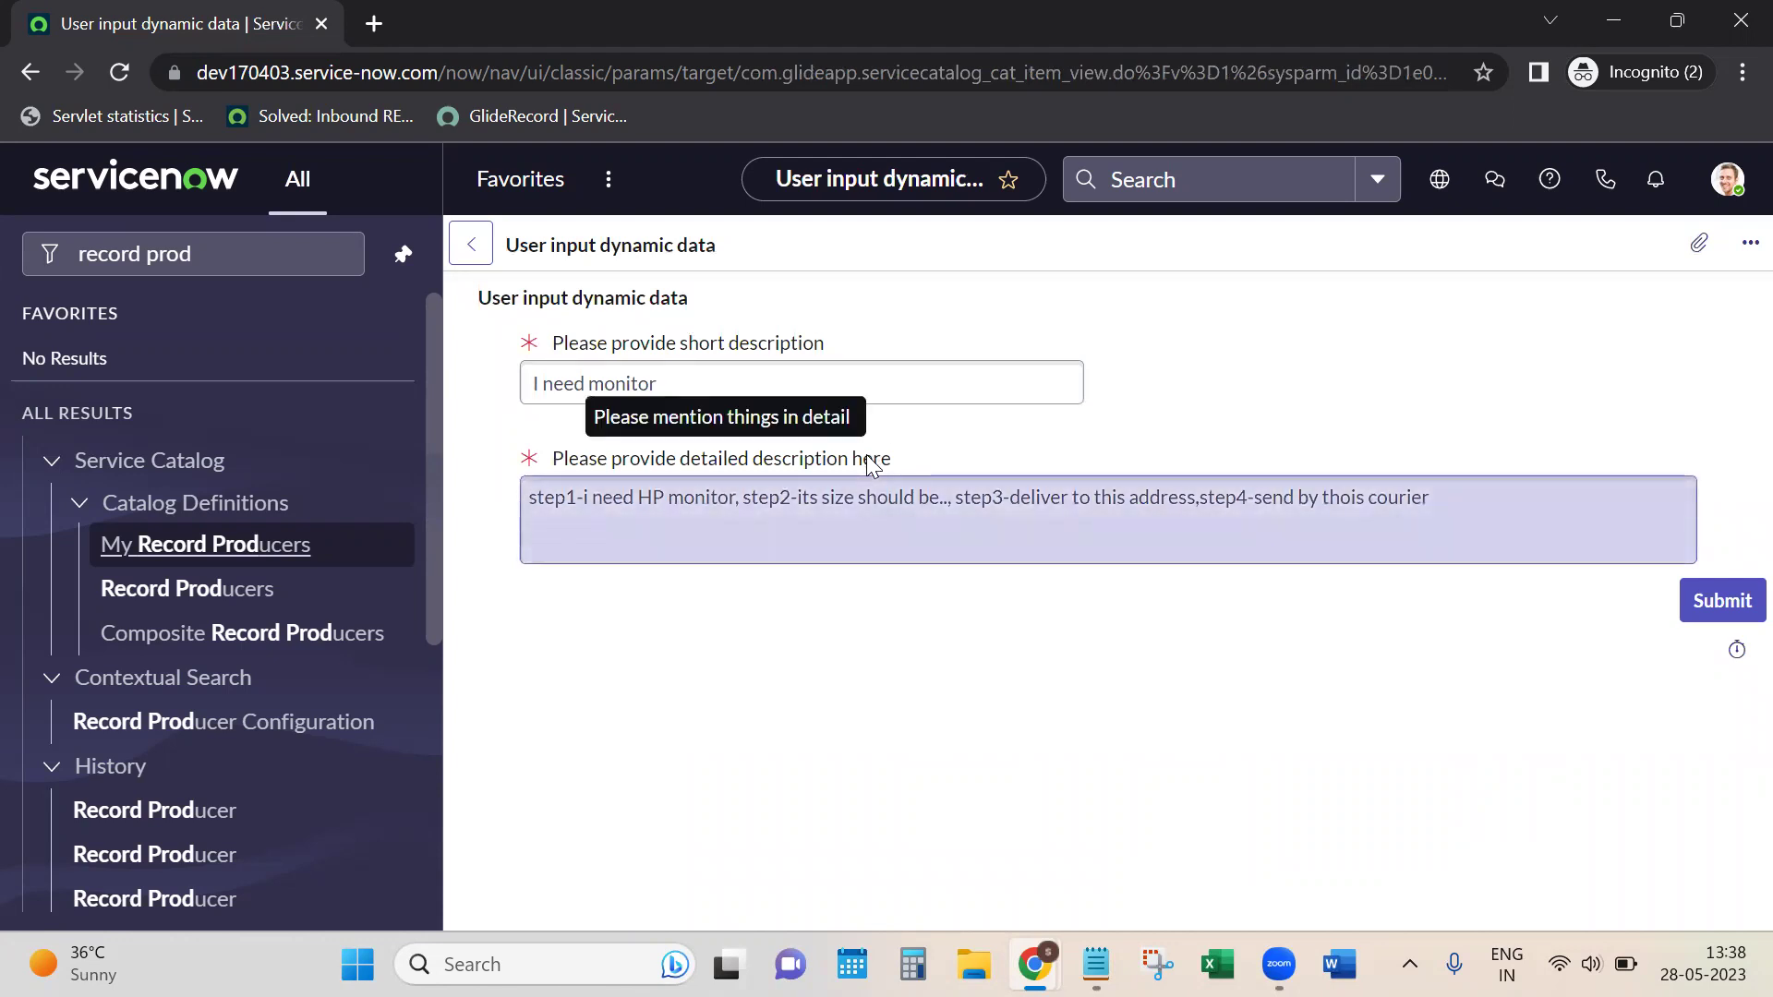
# Step: Answer the short description with "dhididhqkdqkd" and the detailed description with "kanxkandkndlkndlk", and submit the form
pyautogui.click(539, 382)
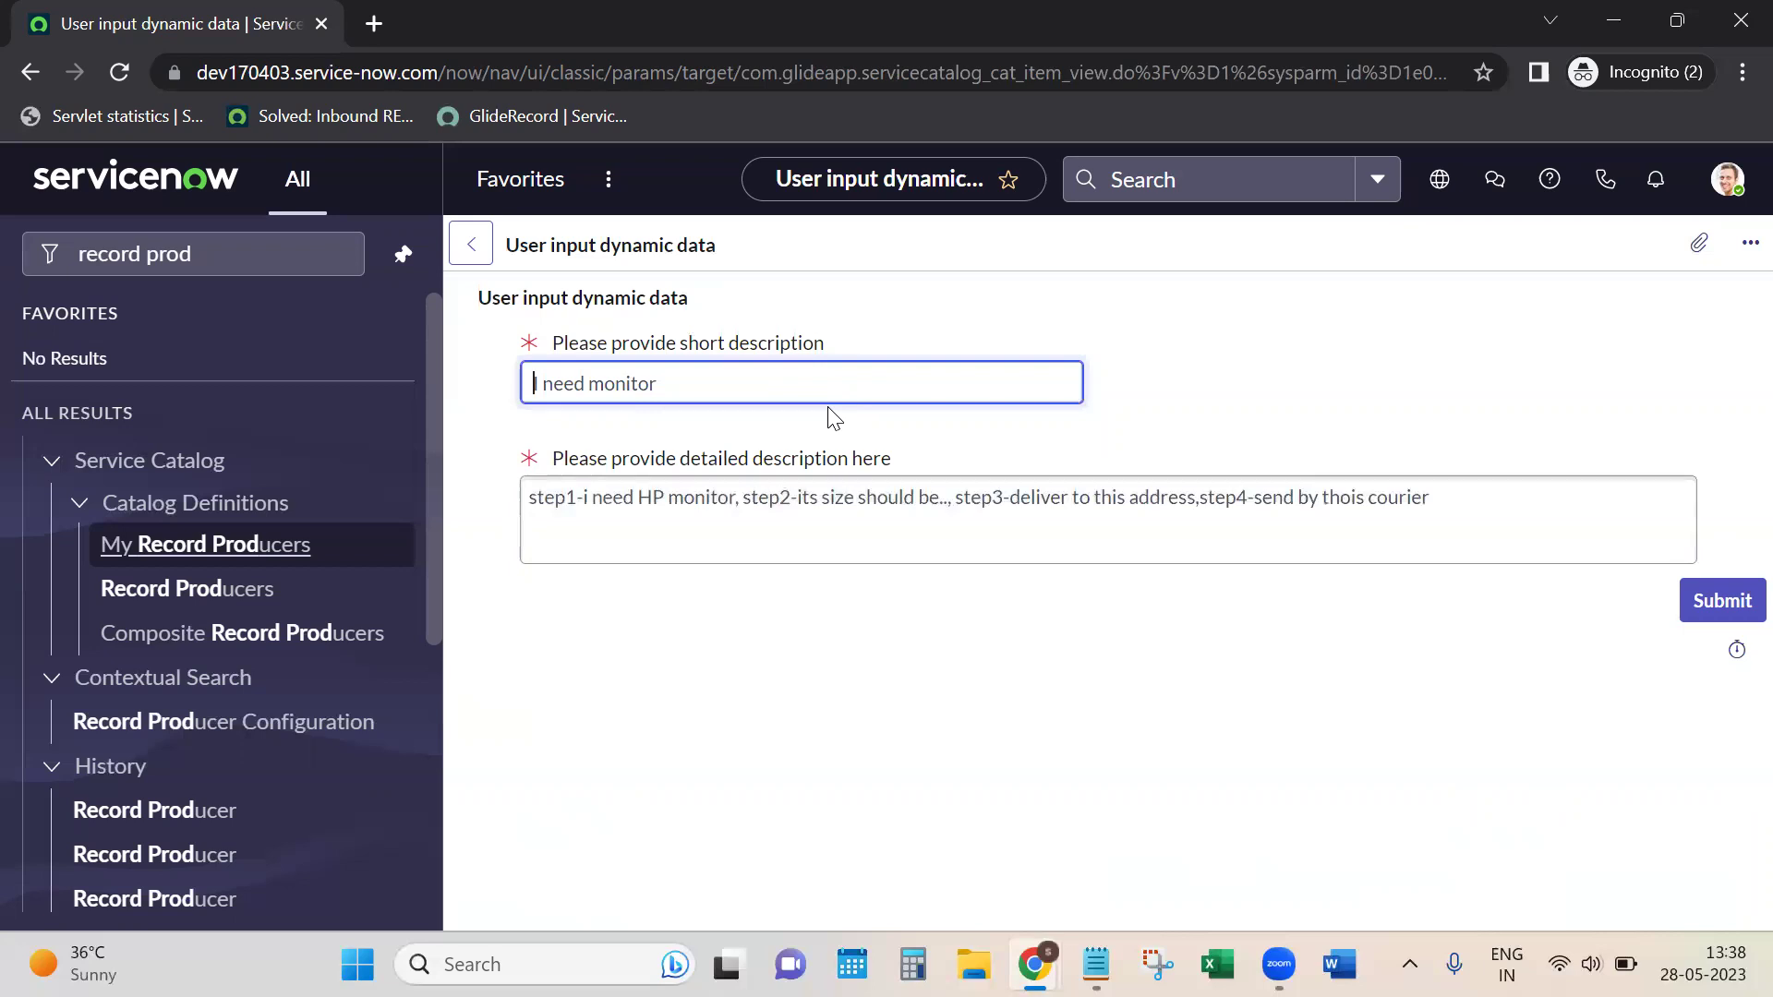
pyautogui.write('djiwdjiwdjiwdji')
pyautogui.hotkey('ctrl', 'a')
pyautogui.press('BackSpace')
pyautogui.write('dhididhqkdqkd')
pyautogui.press('Tab')
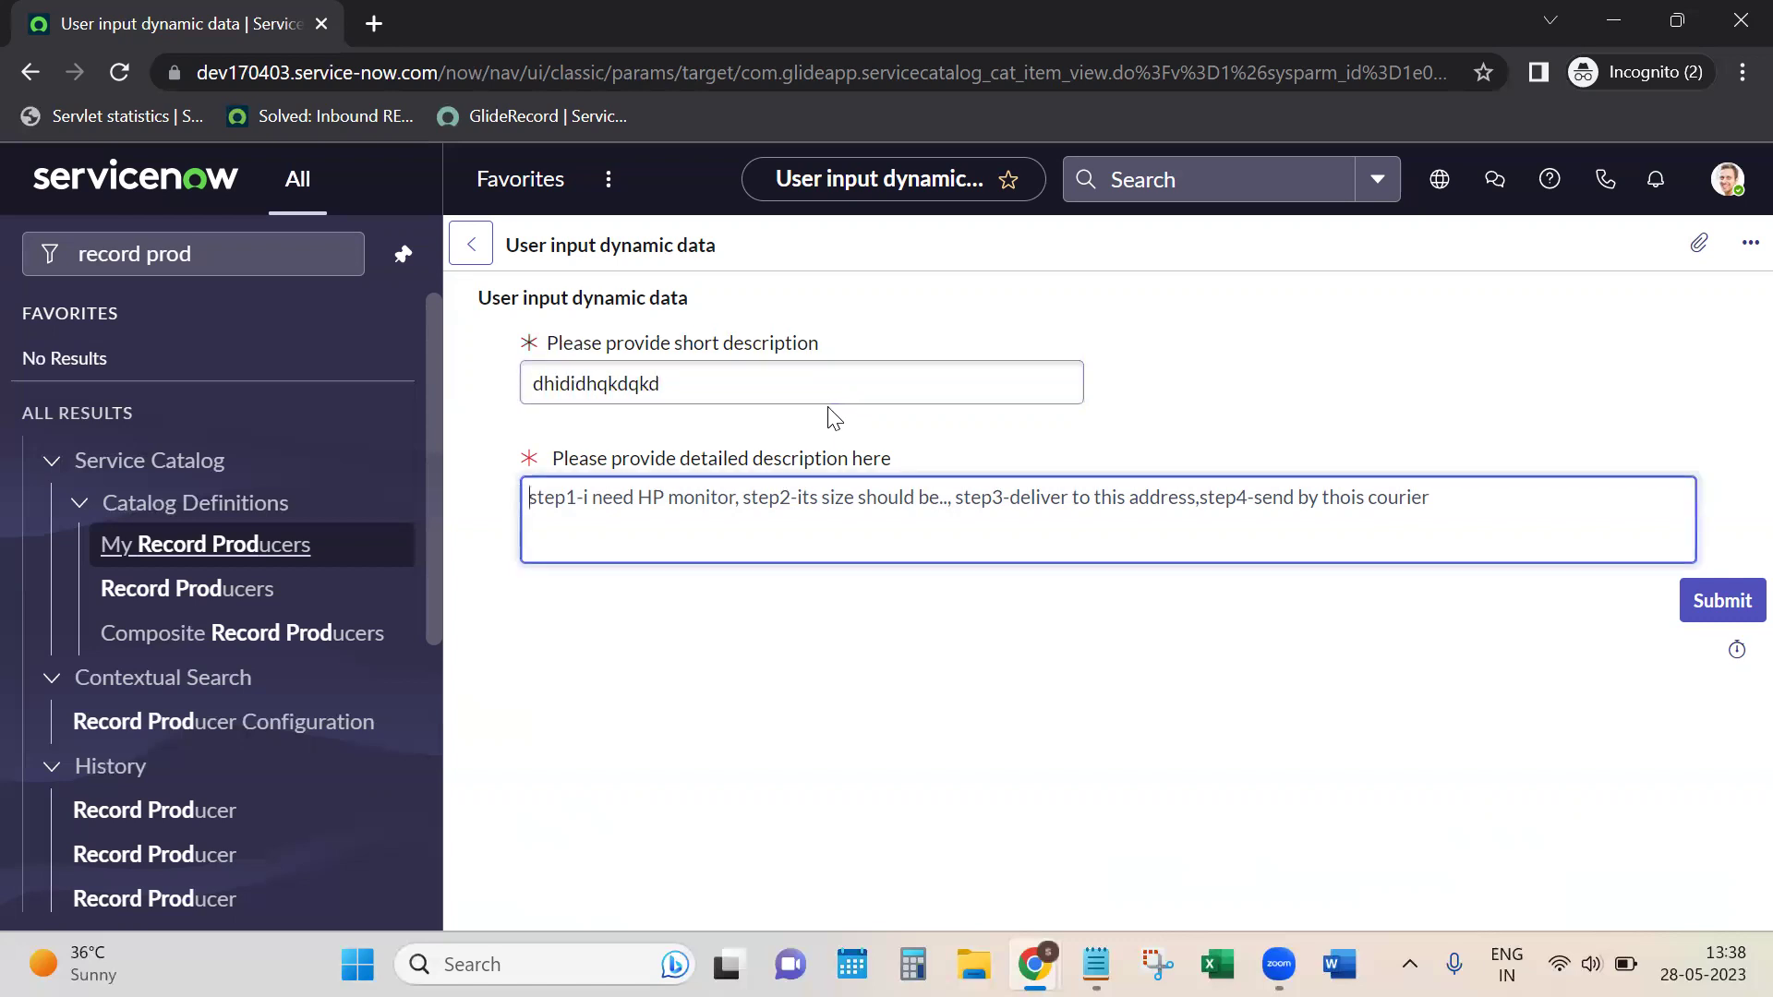
pyautogui.write('kanxkandkndlkndlk')
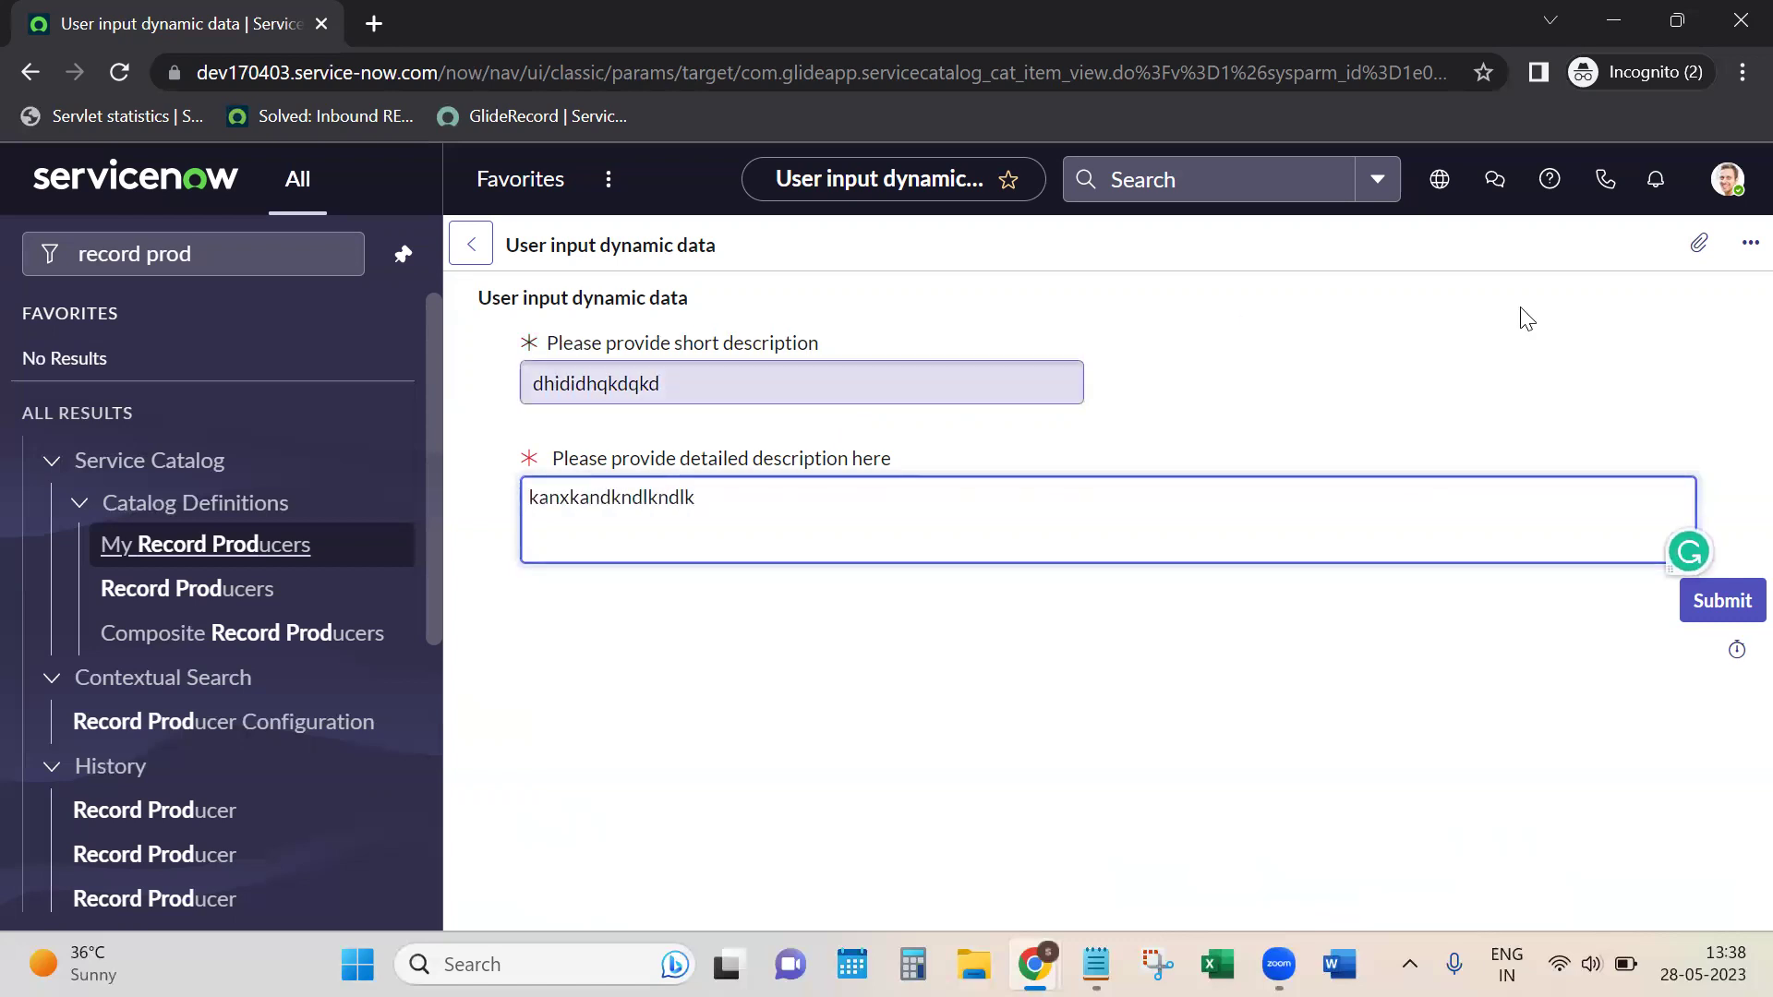
pyautogui.click(1706, 598)
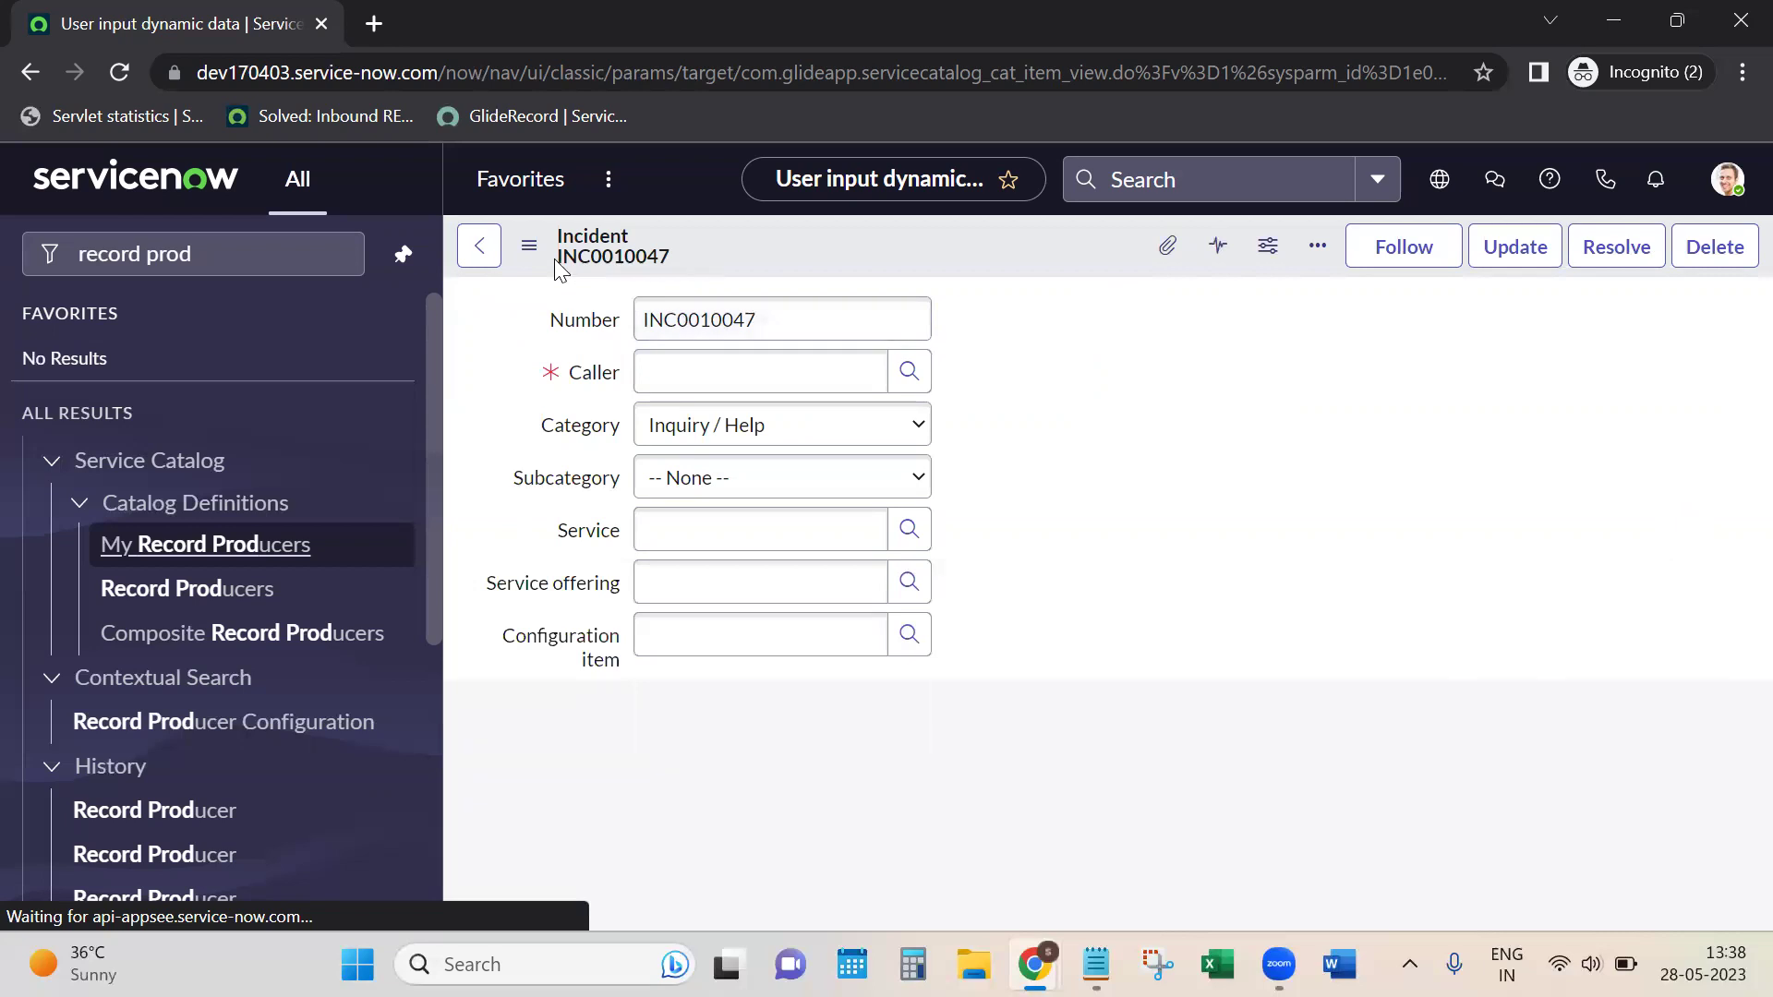
# Step: Examine the number, short description and description of the newly created incident
pyautogui.moveTo(555, 261); pyautogui.dragTo(684, 275)
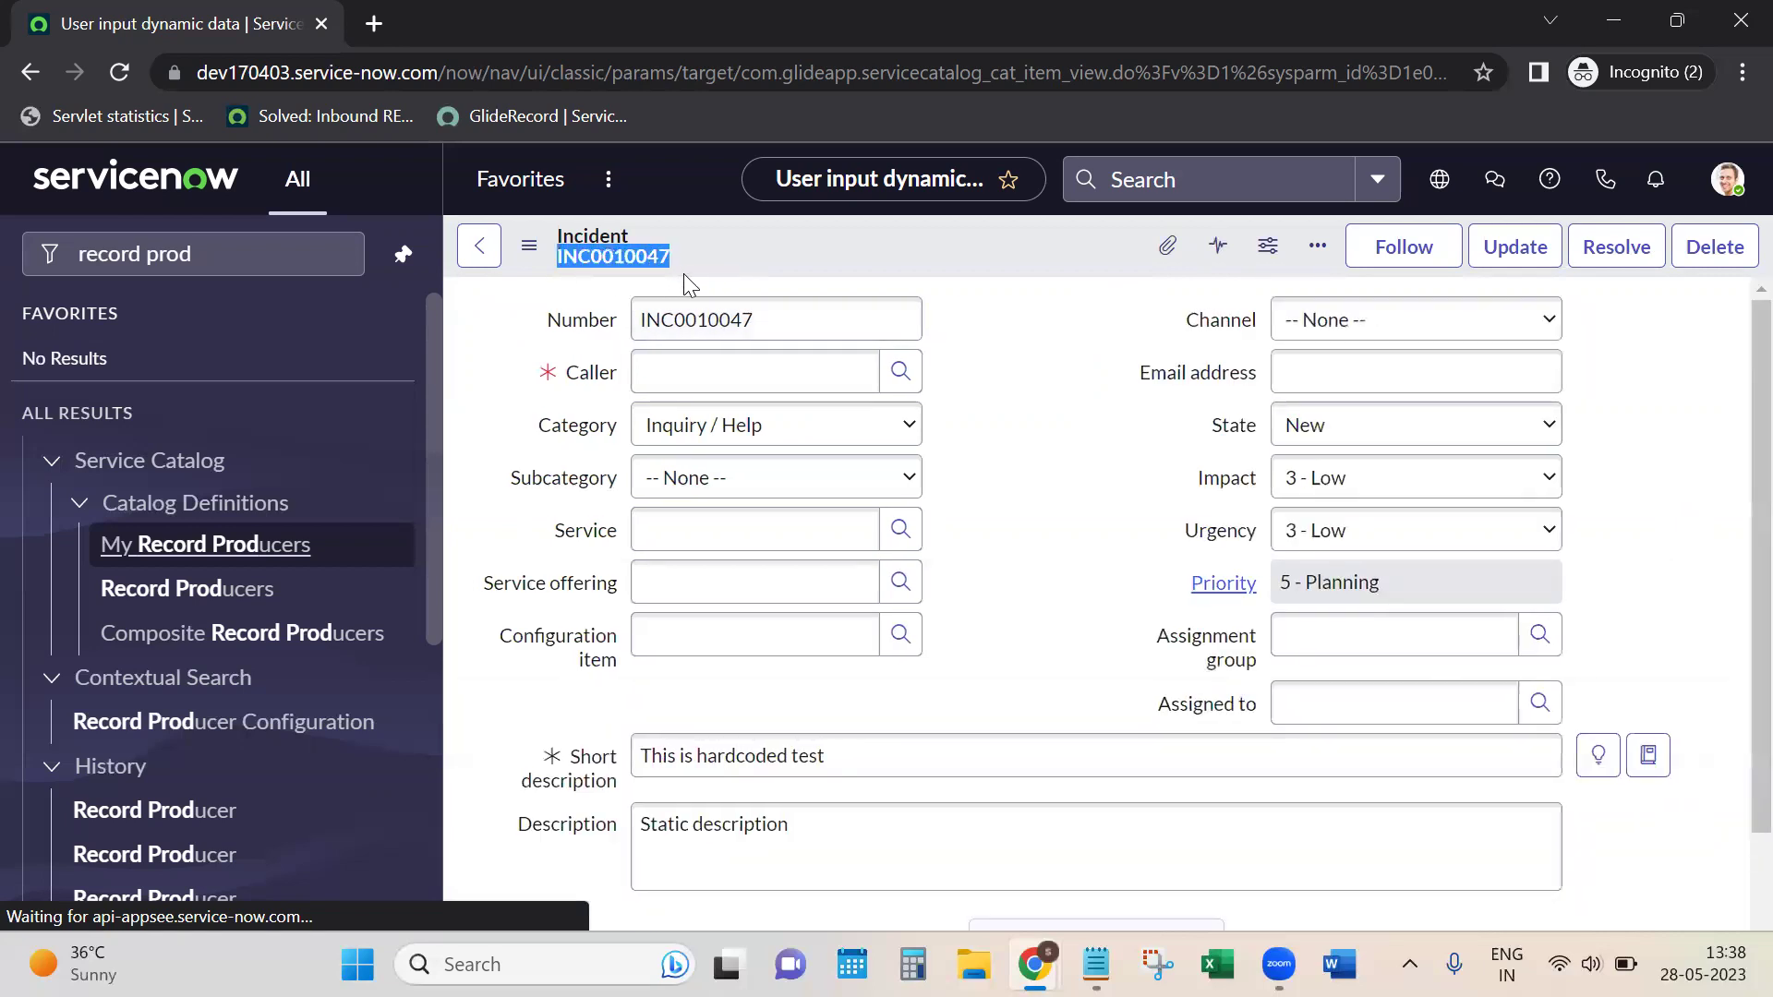
pyautogui.scroll(-3, 791, 351)
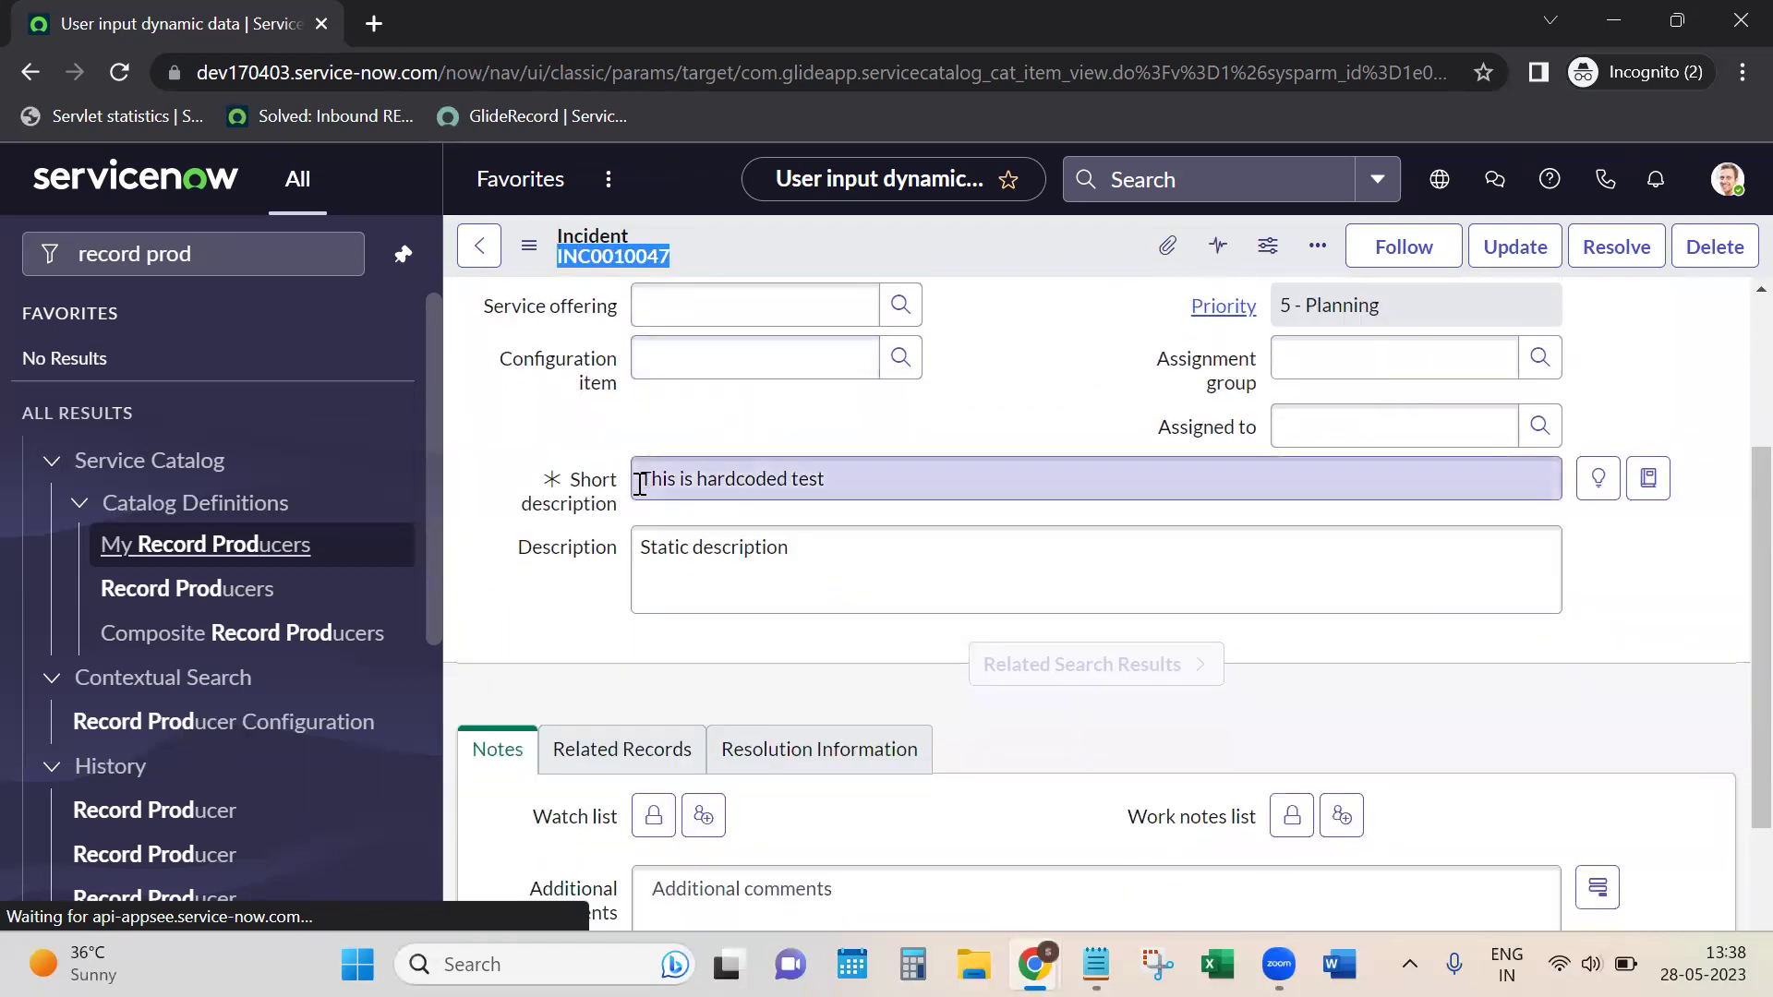
pyautogui.moveTo(535, 483); pyautogui.dragTo(628, 499)
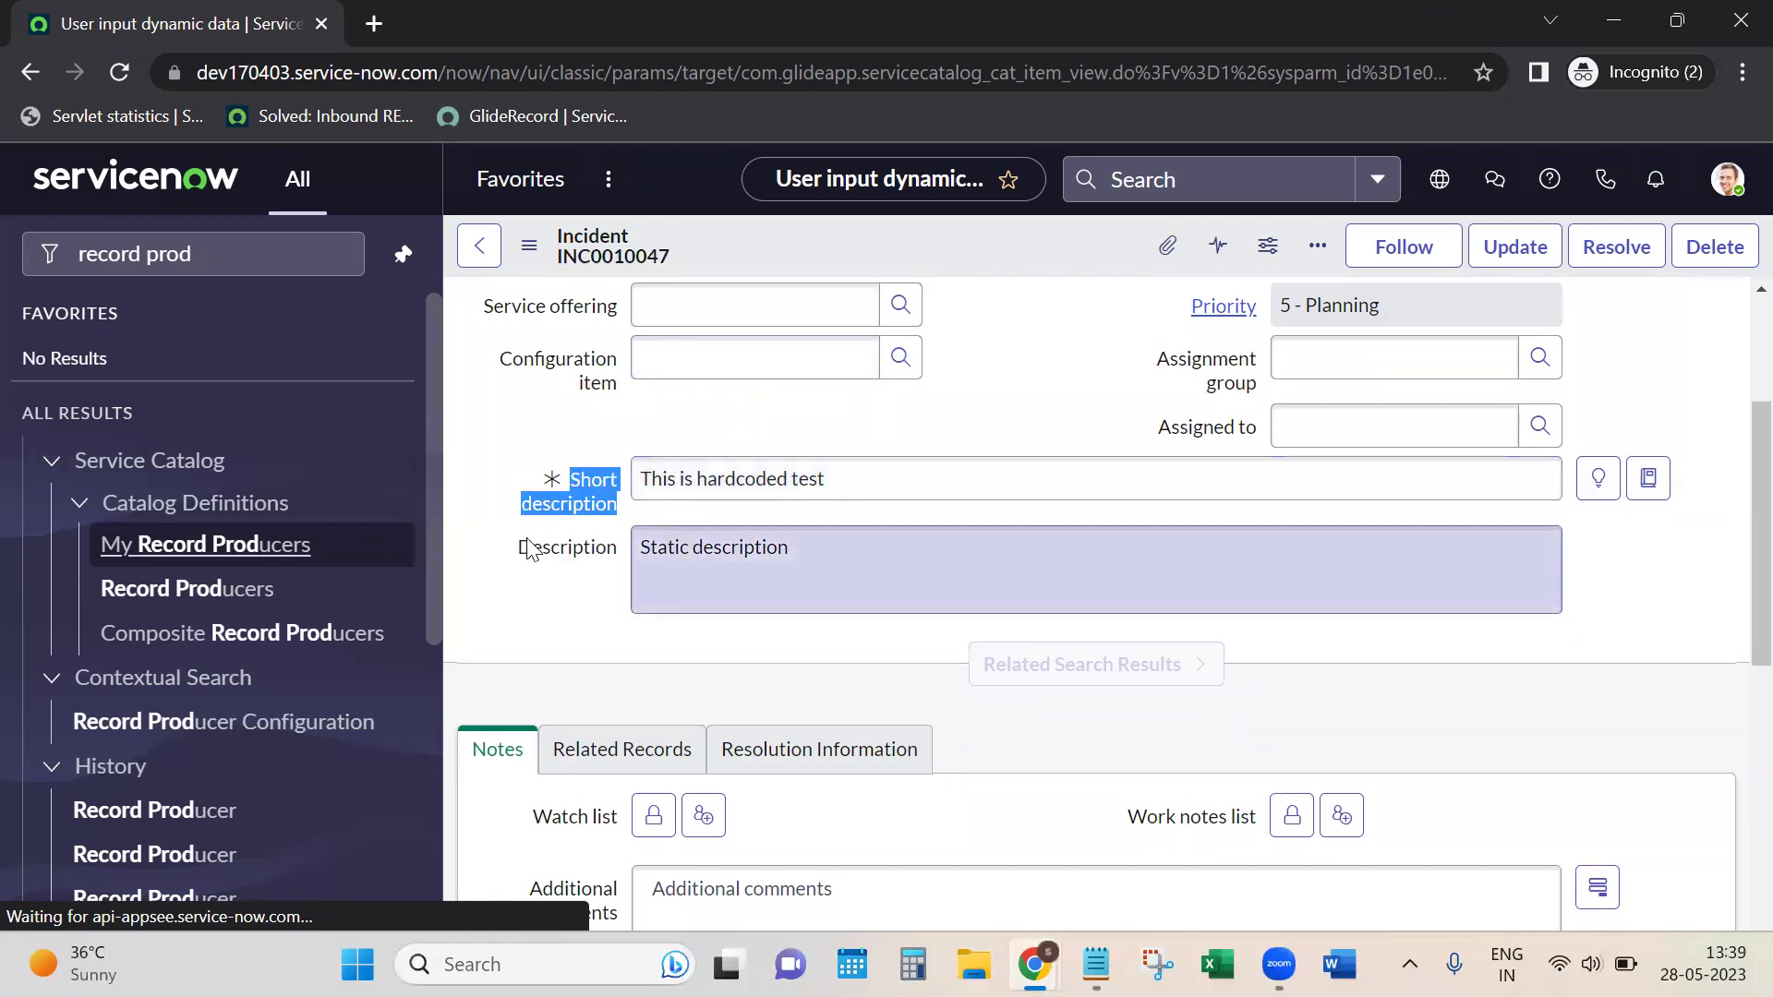
pyautogui.moveTo(530, 550); pyautogui.dragTo(596, 559)
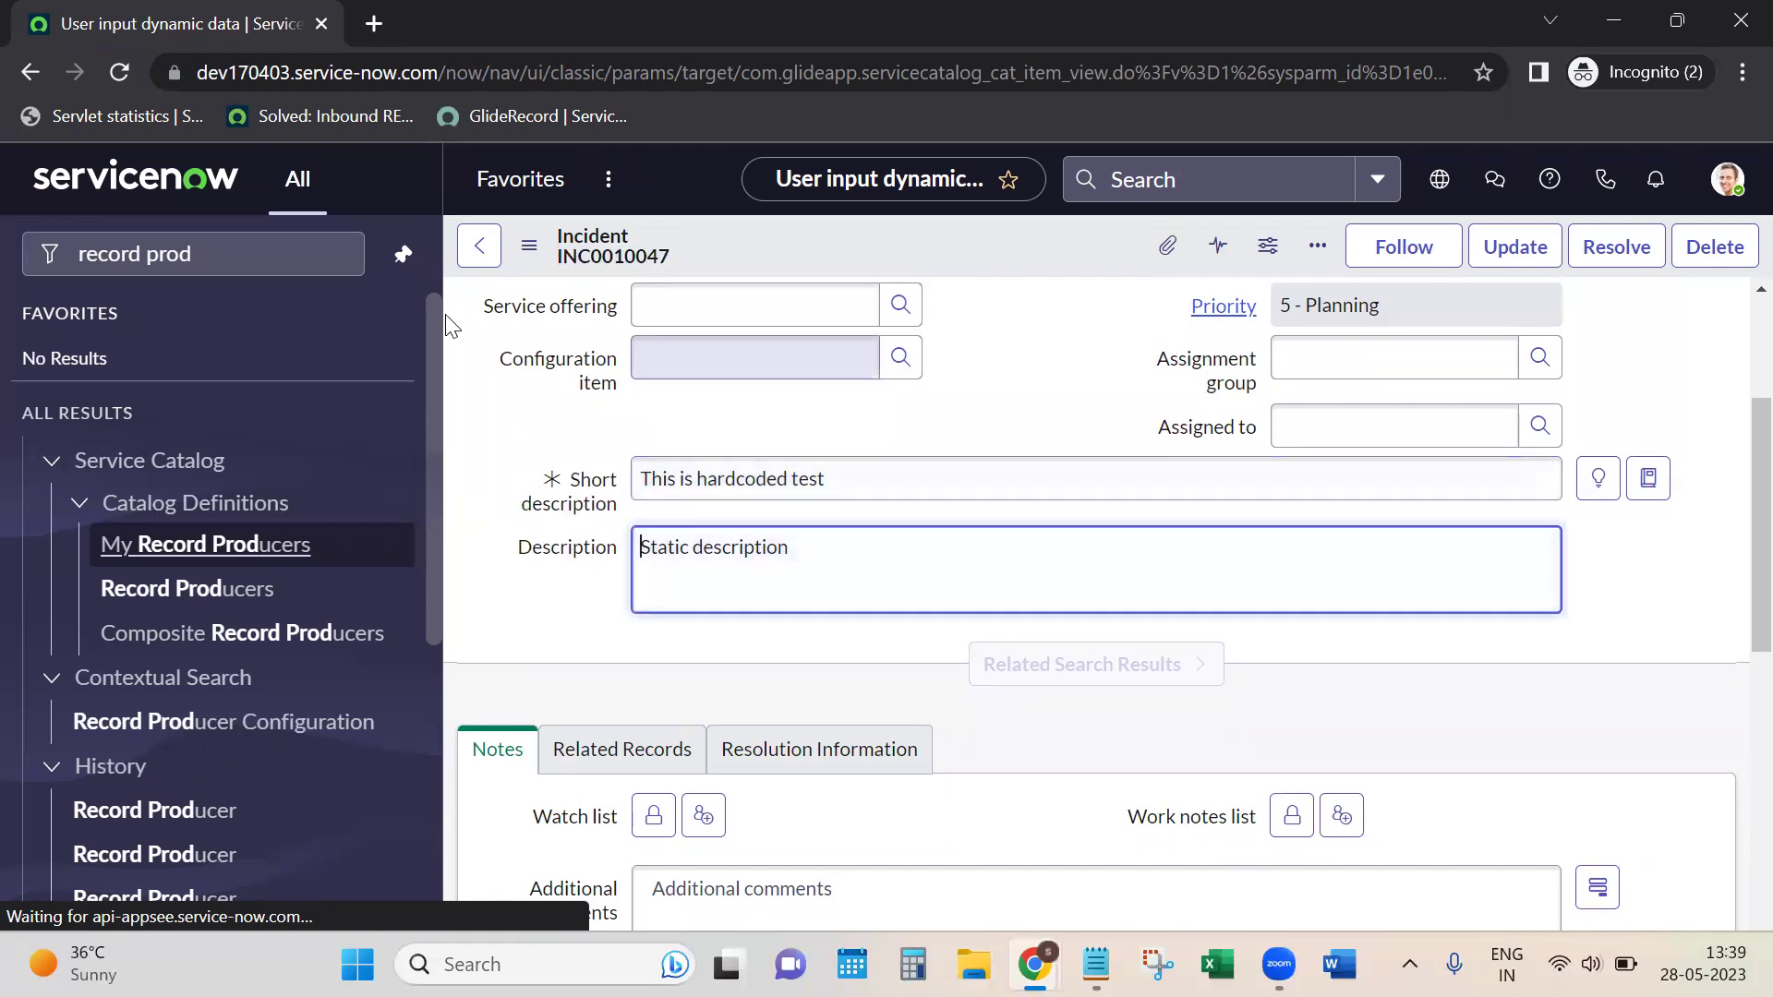
# Step: Open the User input dynamic data record producer from the history in a new browser tab, and recheck the incident's short description
pyautogui.click(608, 180)
pyautogui.click(578, 244)
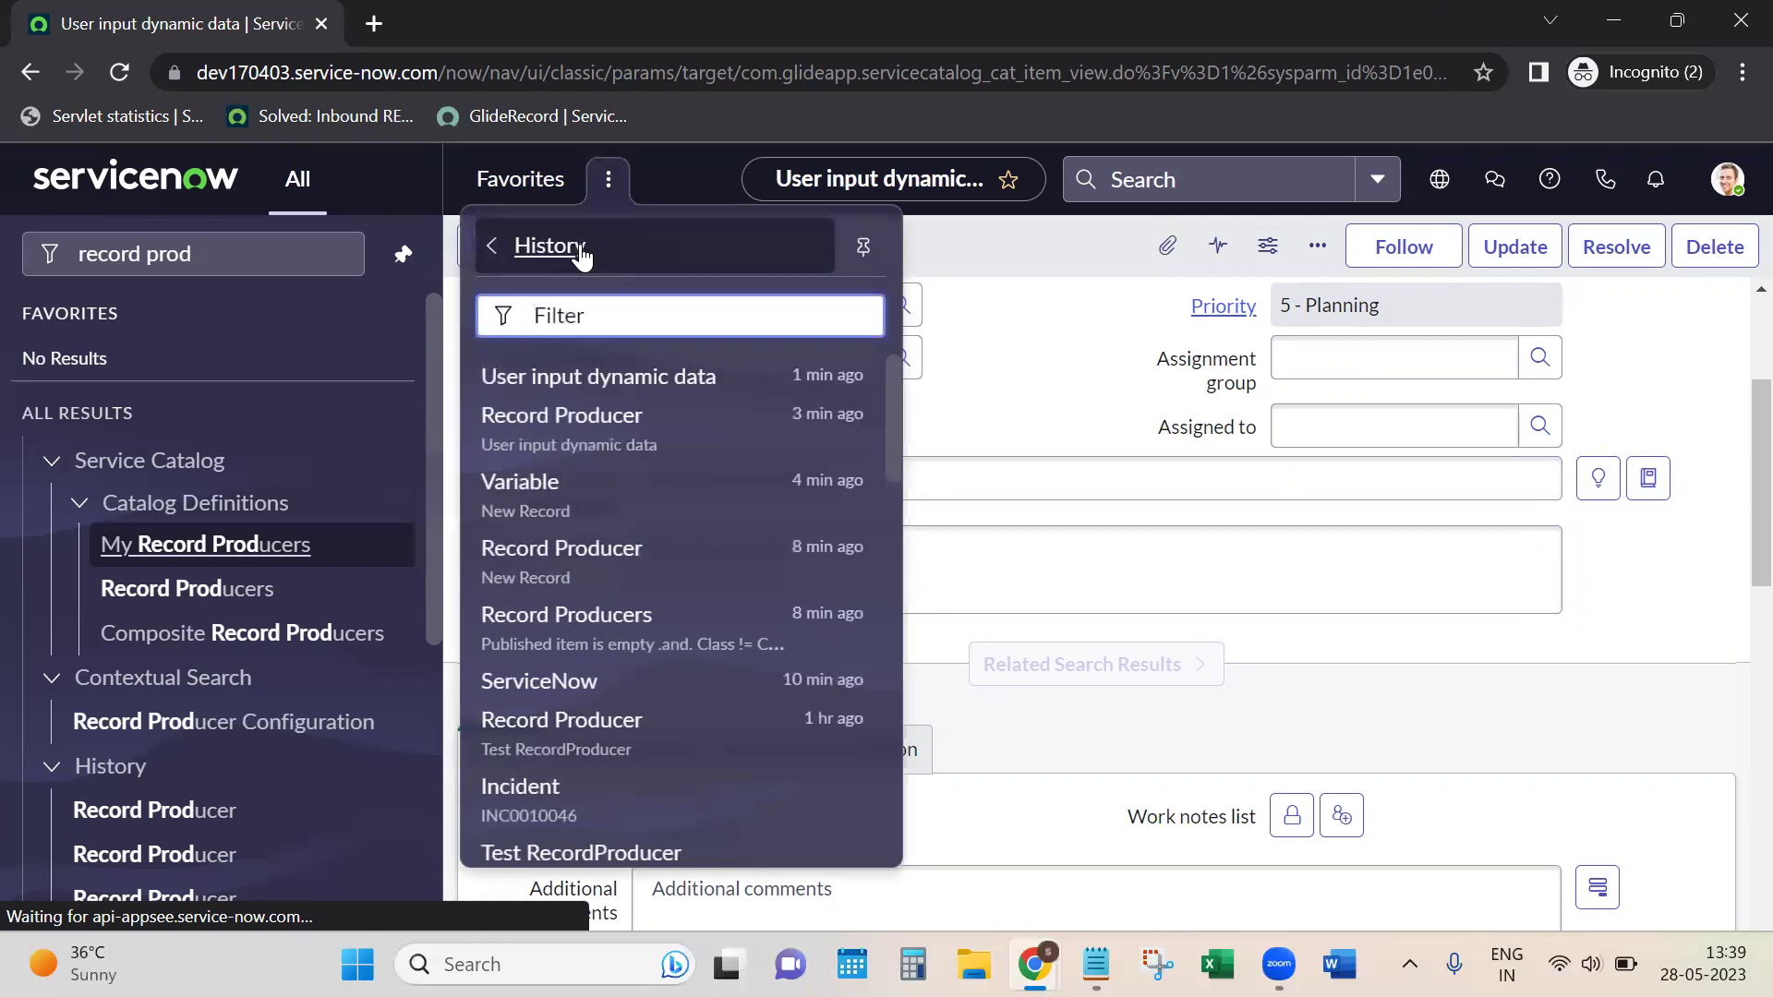
pyautogui.click(573, 434)
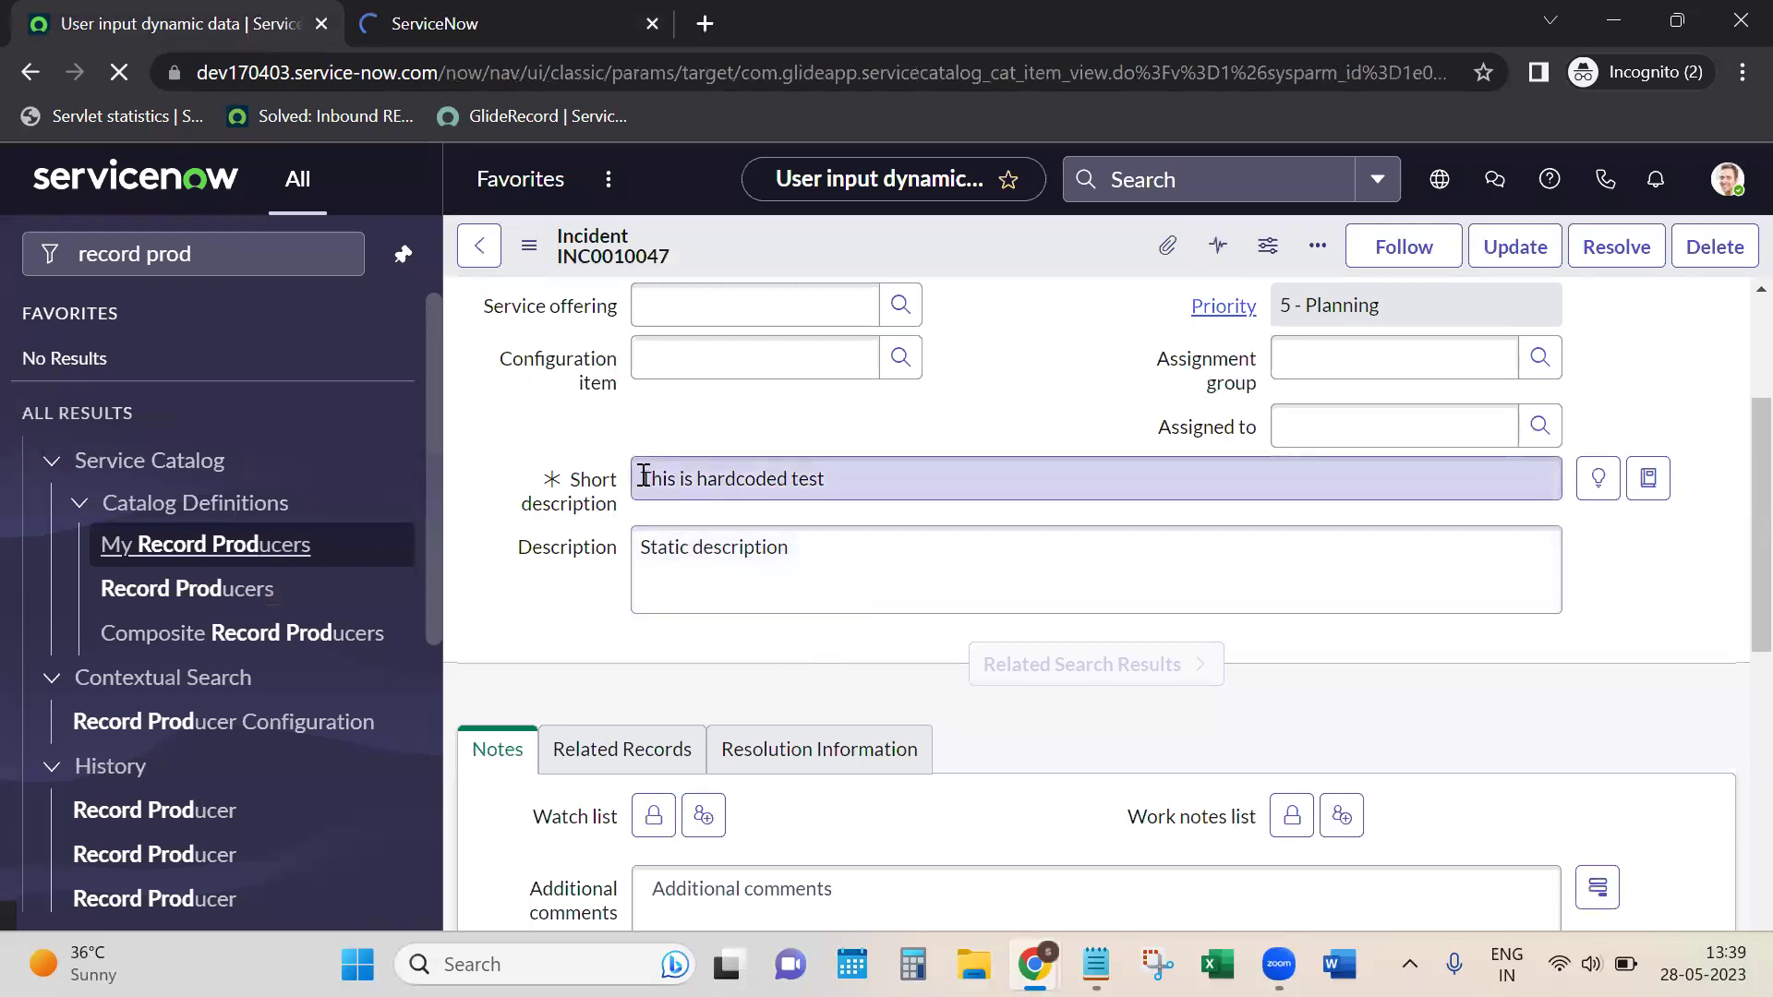
pyautogui.moveTo(644, 476); pyautogui.dragTo(860, 470)
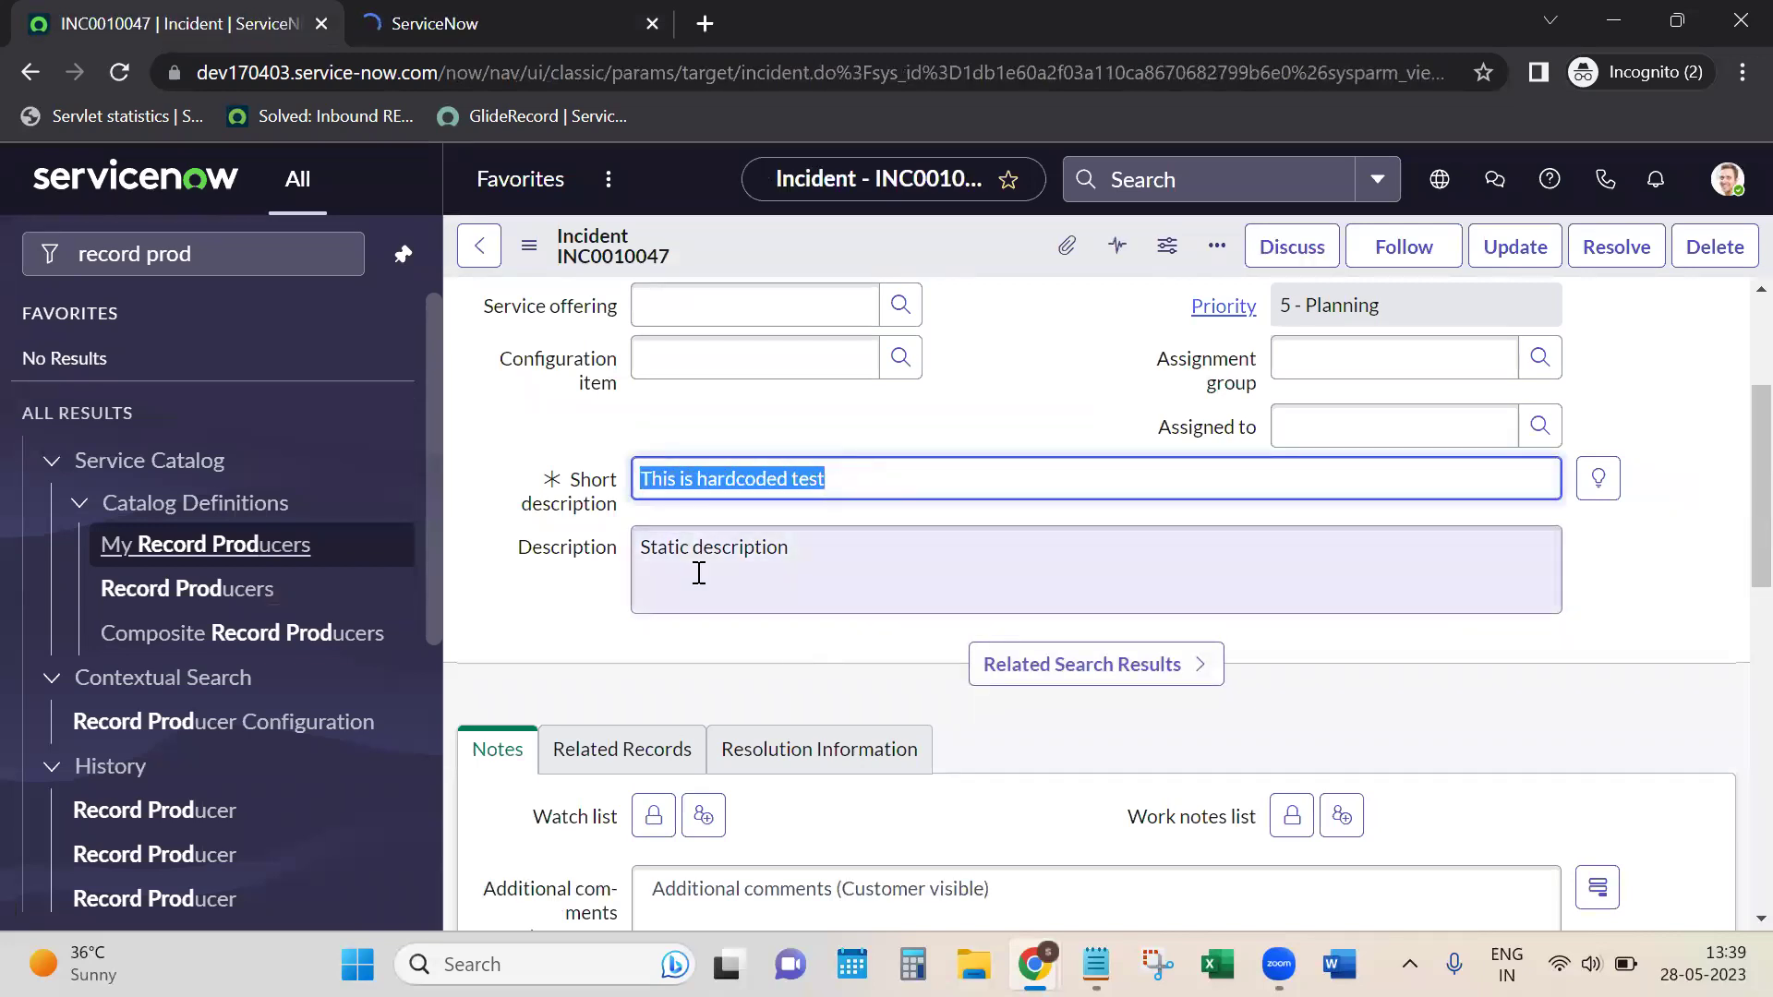
# Step: Compare the new incident's short description and description with the record producer open in the other browser tab
pyautogui.moveTo(642, 548); pyautogui.dragTo(841, 547)
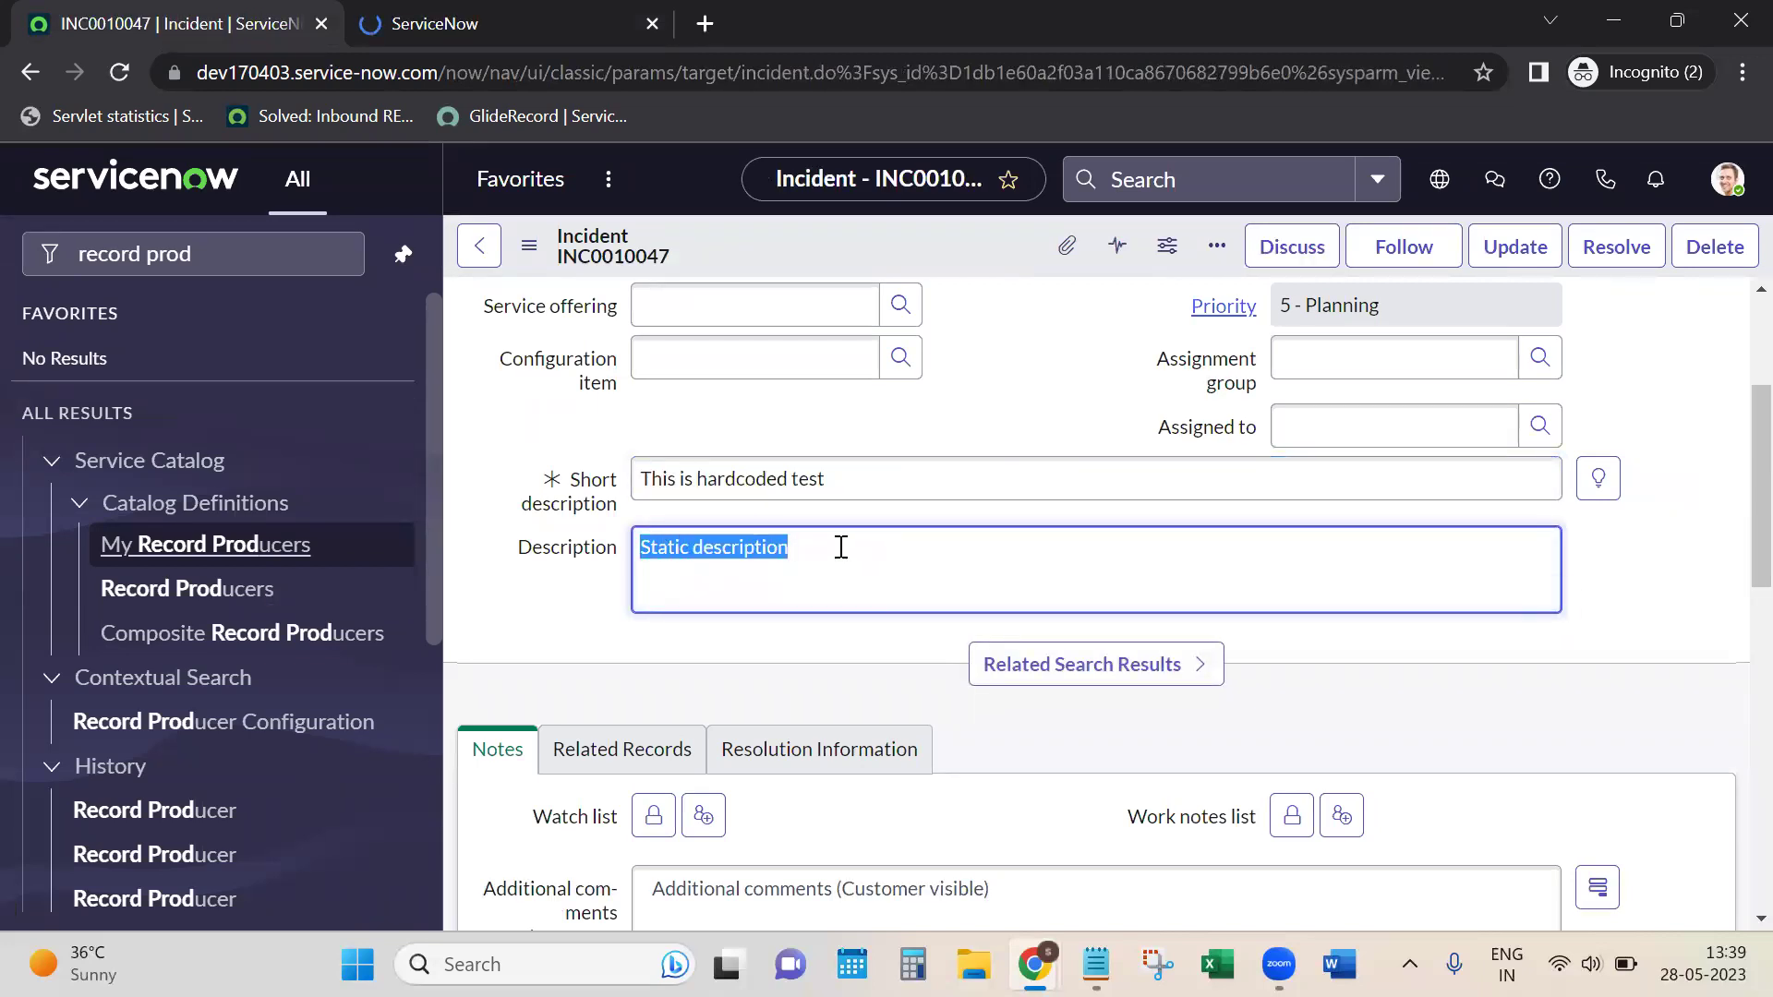
pyautogui.click(422, 21)
pyautogui.scroll(-4, 759, 538)
pyautogui.scroll(-3, 757, 535)
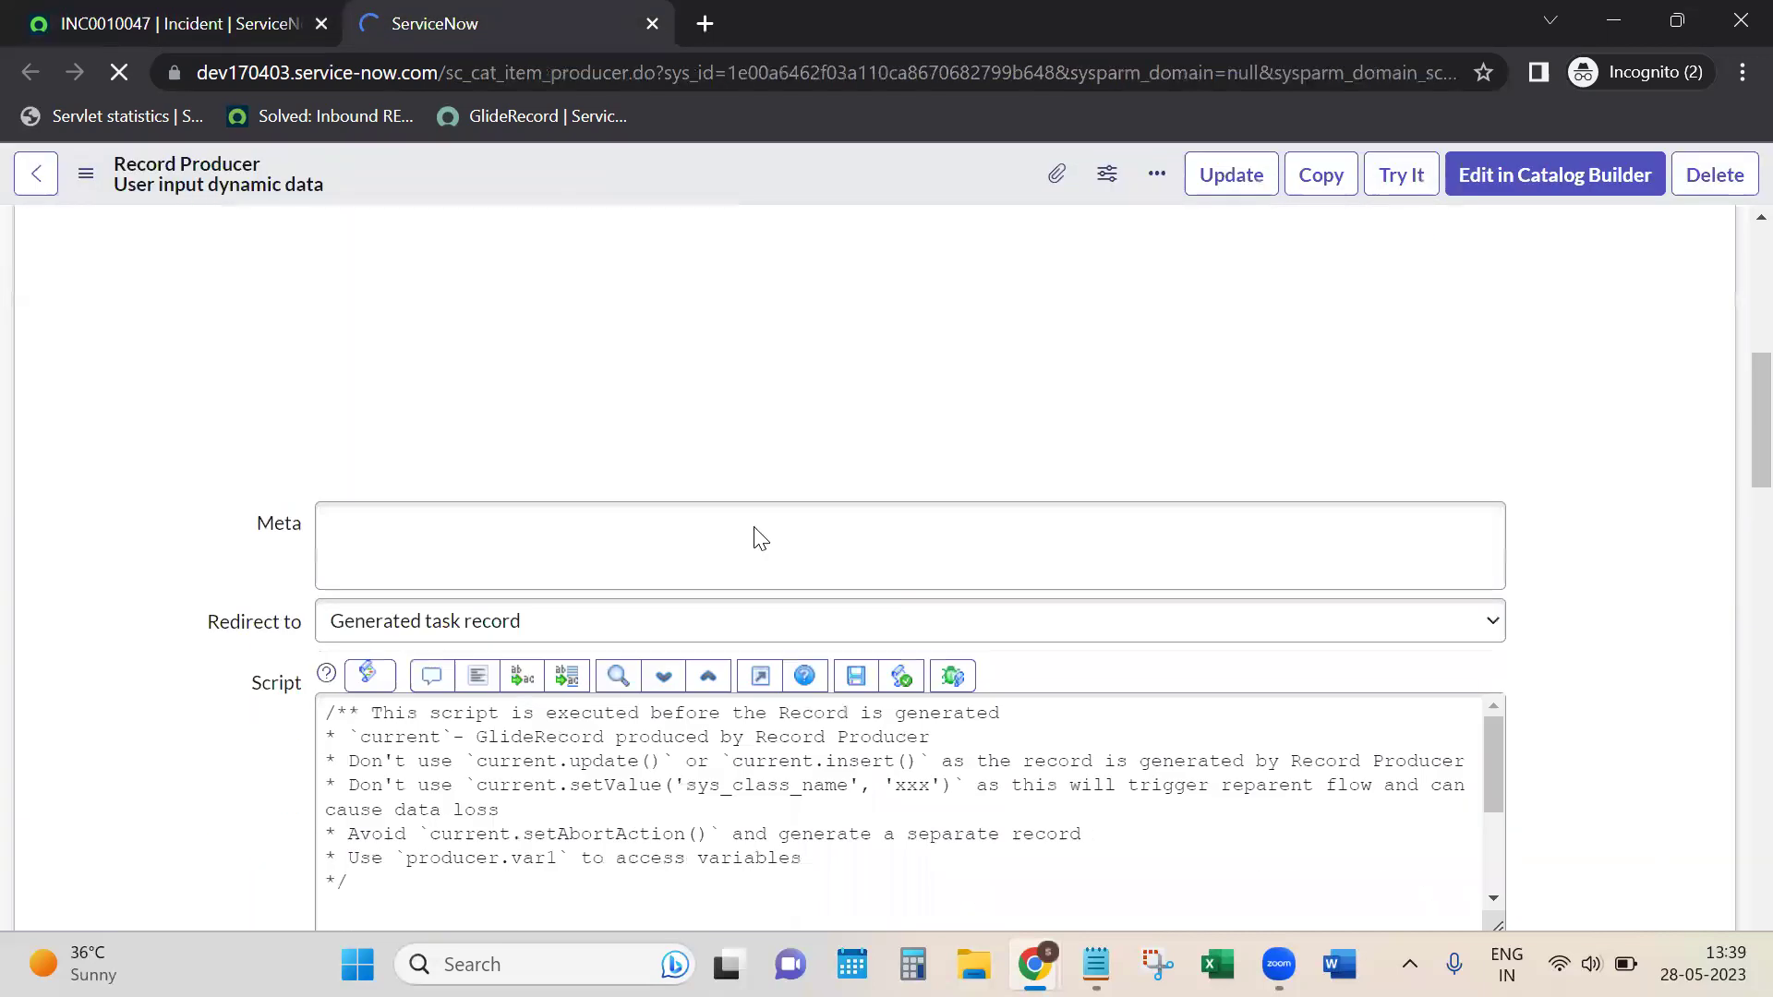
pyautogui.hotkey('ctrl', 'shift', 'Tab')
pyautogui.scroll(3, 831, 645)
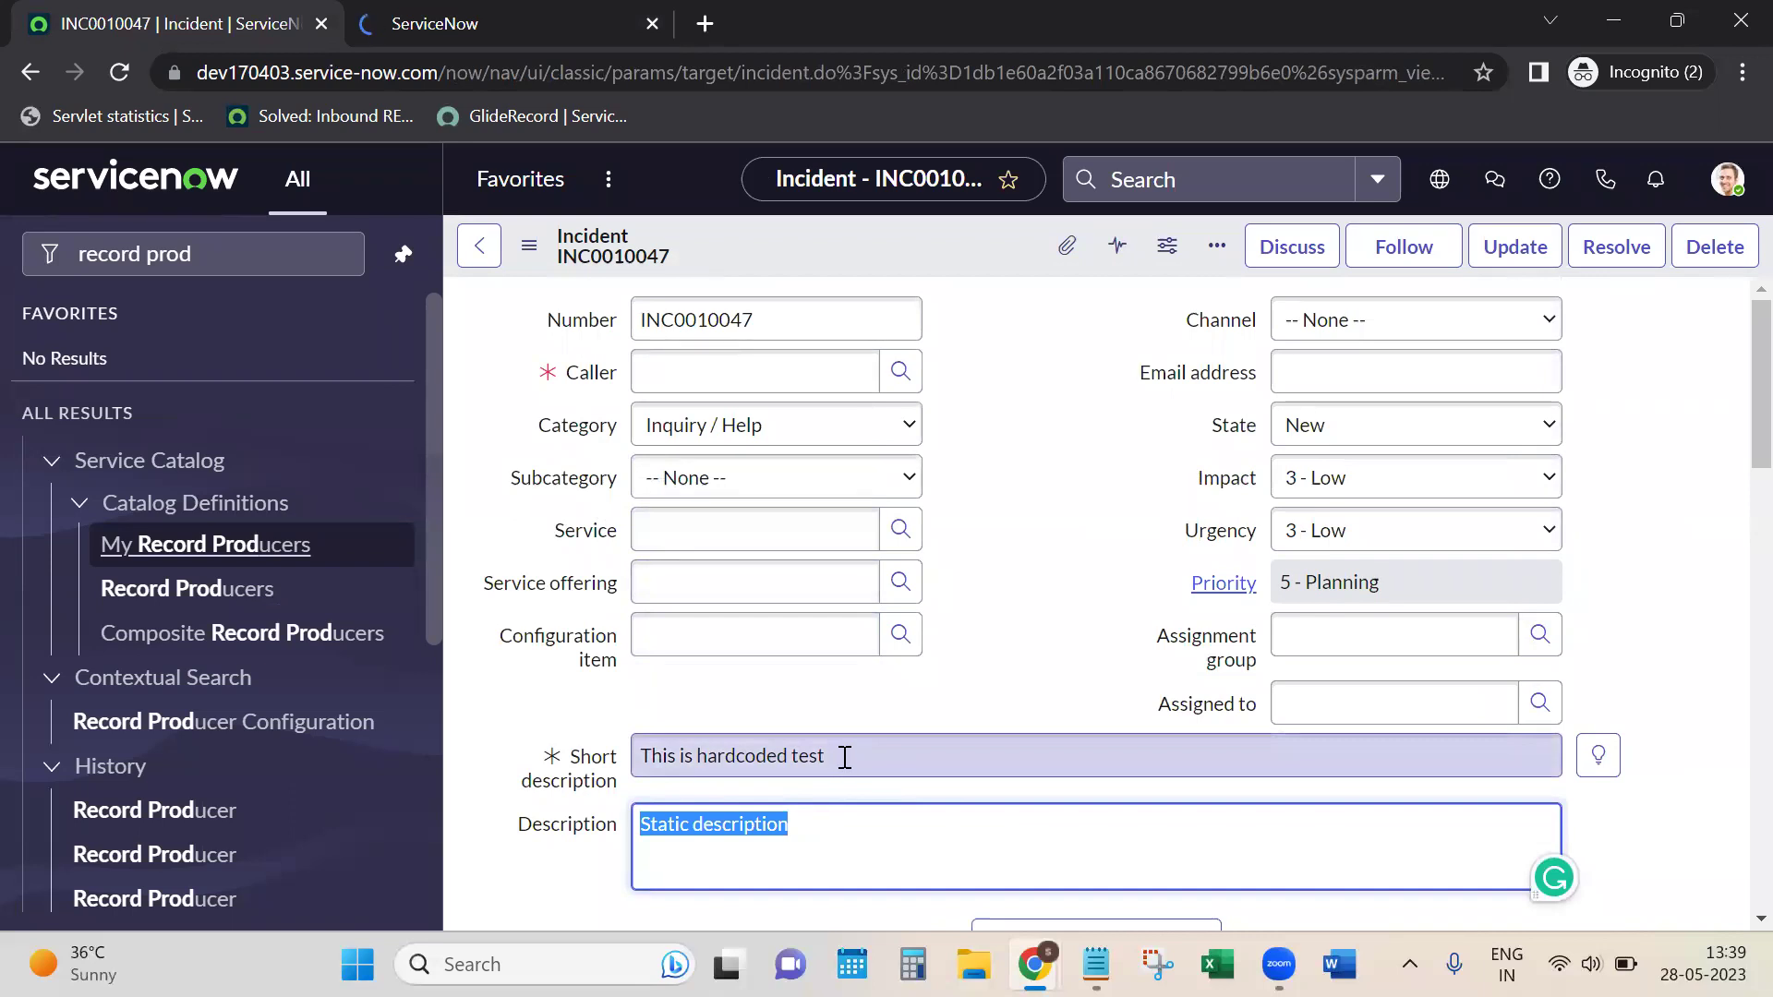
pyautogui.moveTo(637, 755); pyautogui.dragTo(847, 770)
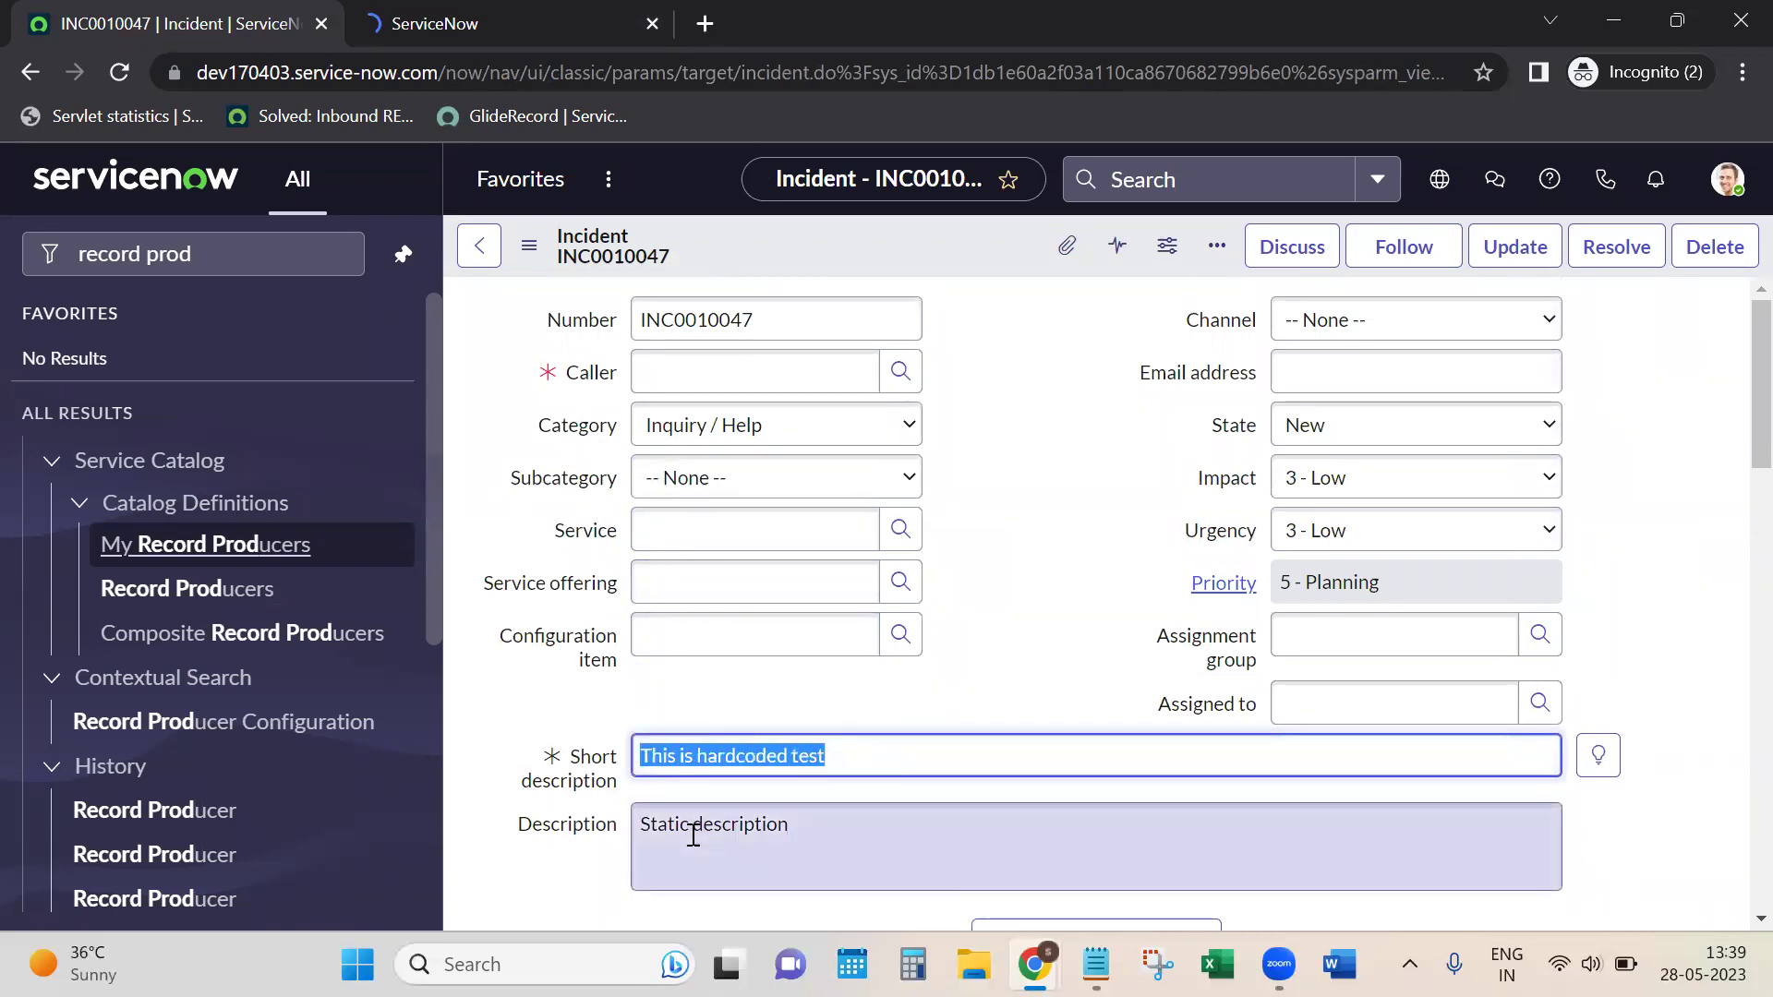
pyautogui.moveTo(641, 824); pyautogui.dragTo(887, 822)
pyautogui.click(902, 778)
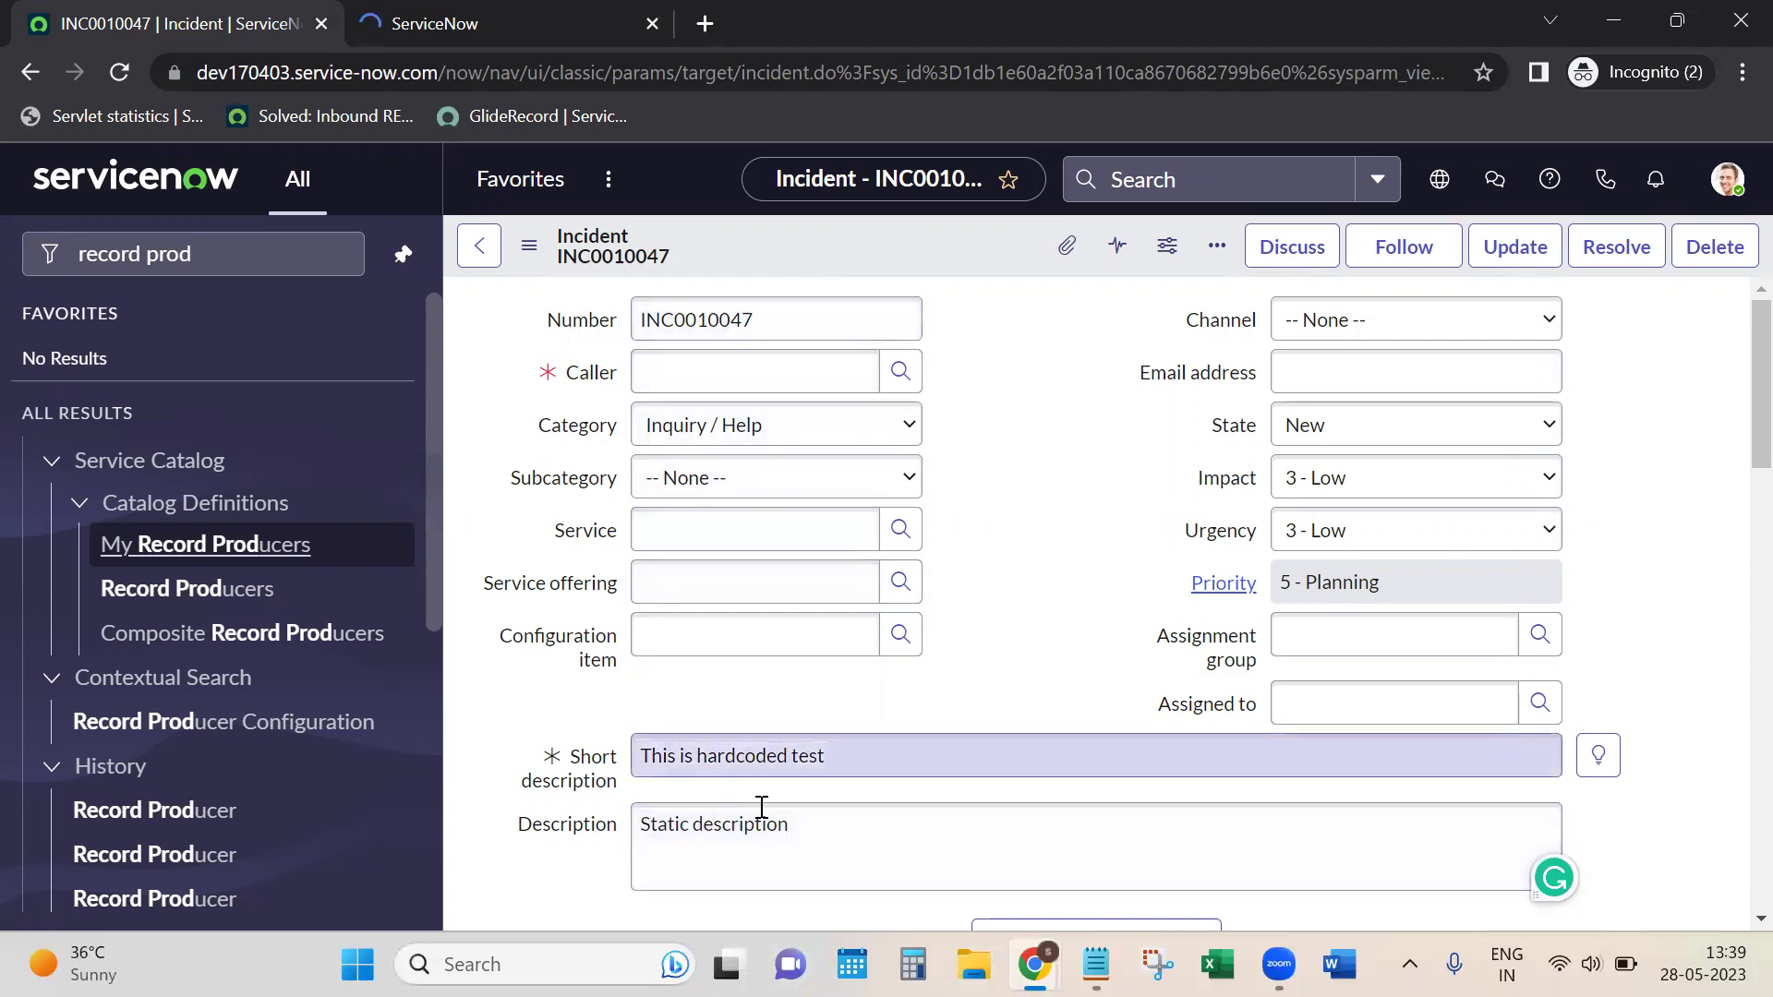
pyautogui.moveTo(639, 755); pyautogui.dragTo(902, 775)
# Step: In the User input dynamic data record producer, examine the hardcoded script assignments and the names of the two question variables
pyautogui.click(349, 17)
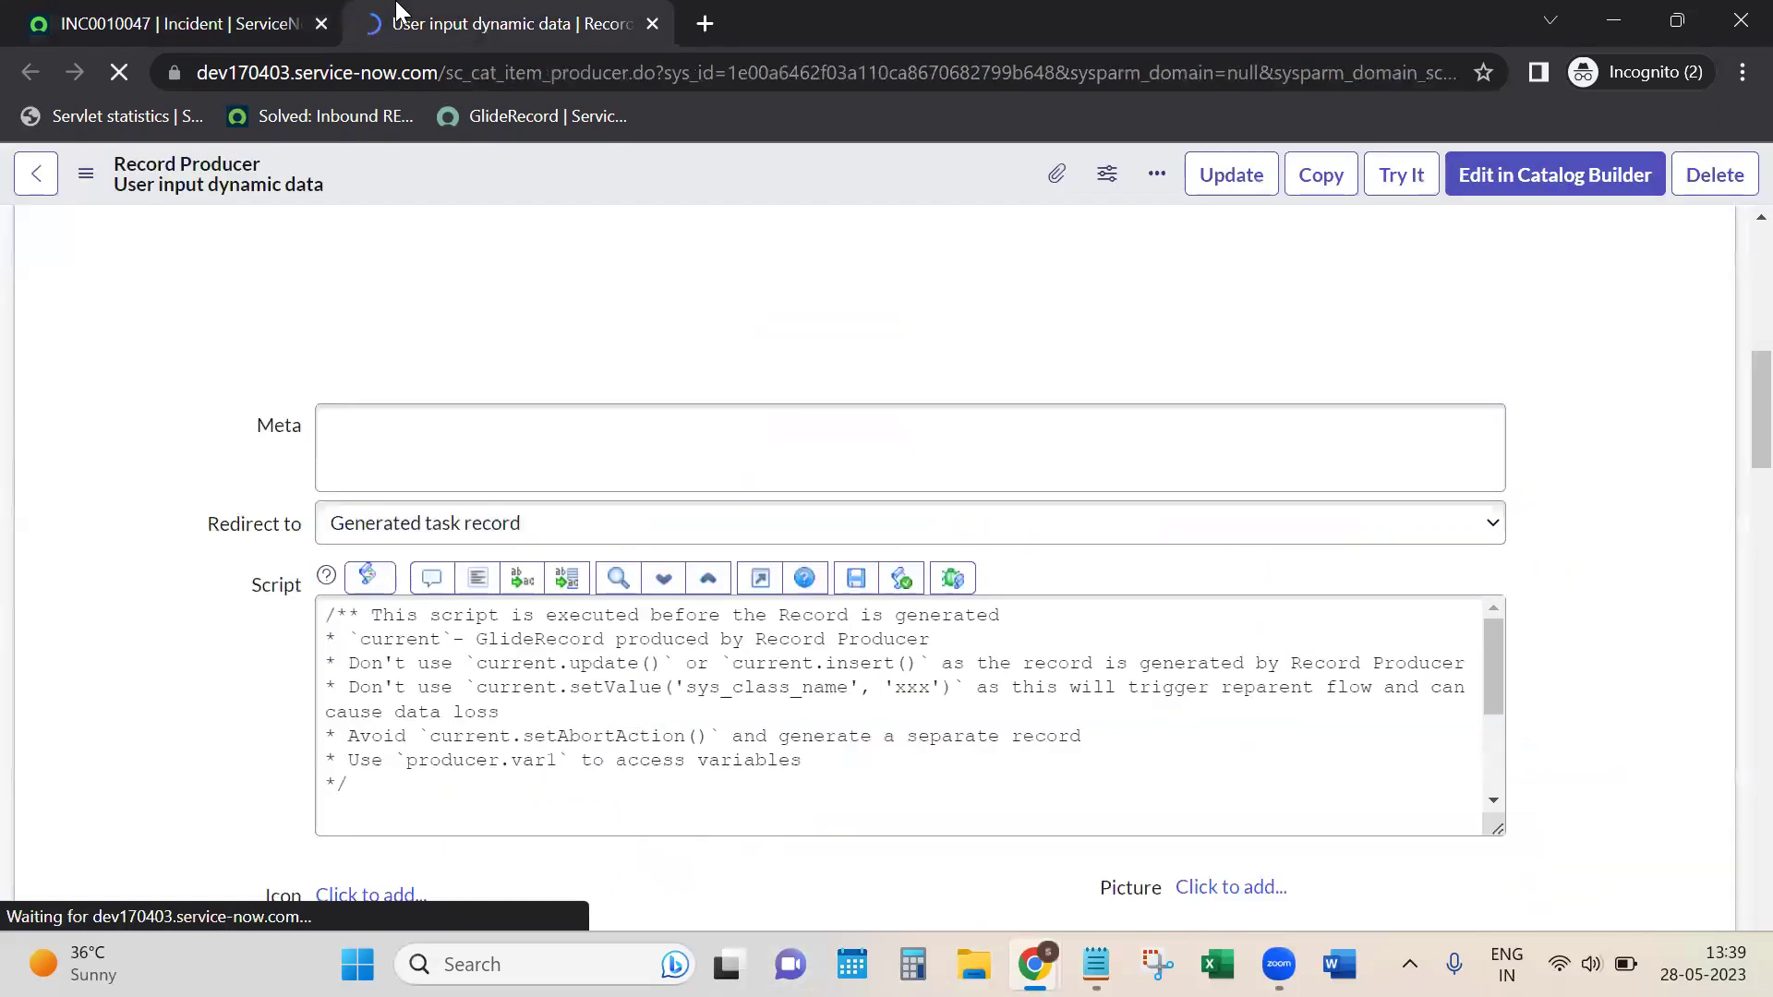
pyautogui.scroll(-6, 556, 462)
pyautogui.scroll(-8, 558, 471)
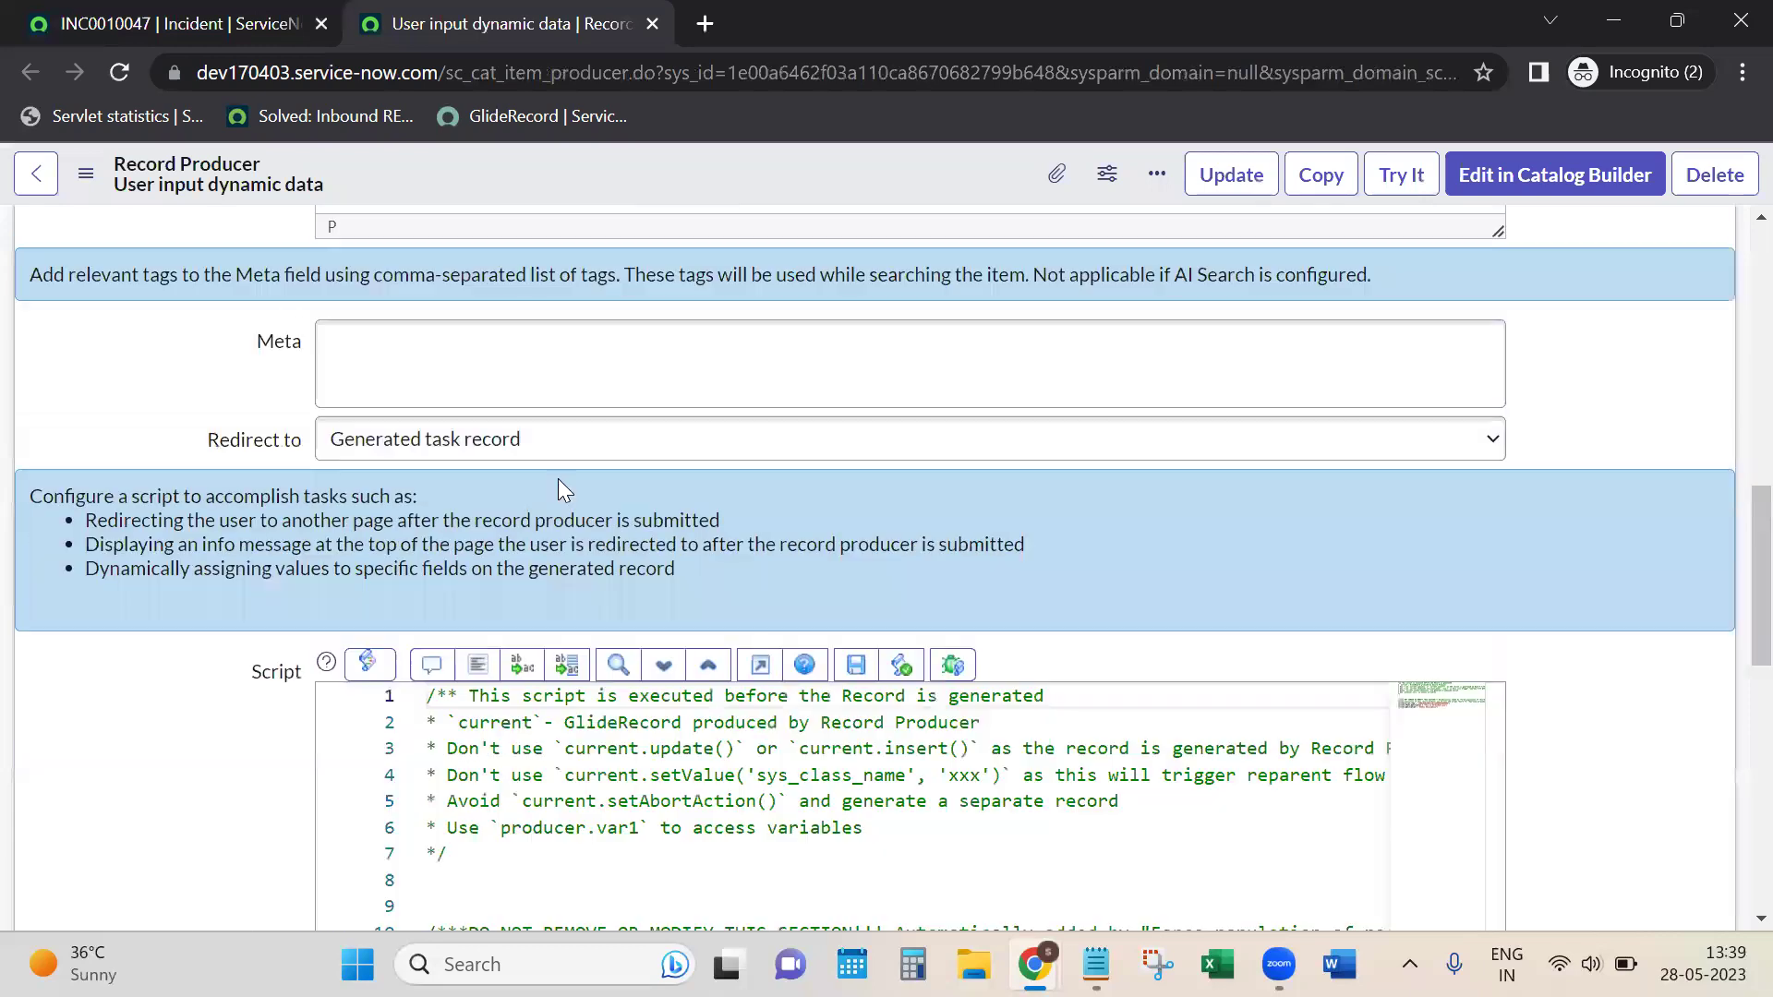
pyautogui.scroll(-3, 725, 377)
pyautogui.scroll(-2, 518, 314)
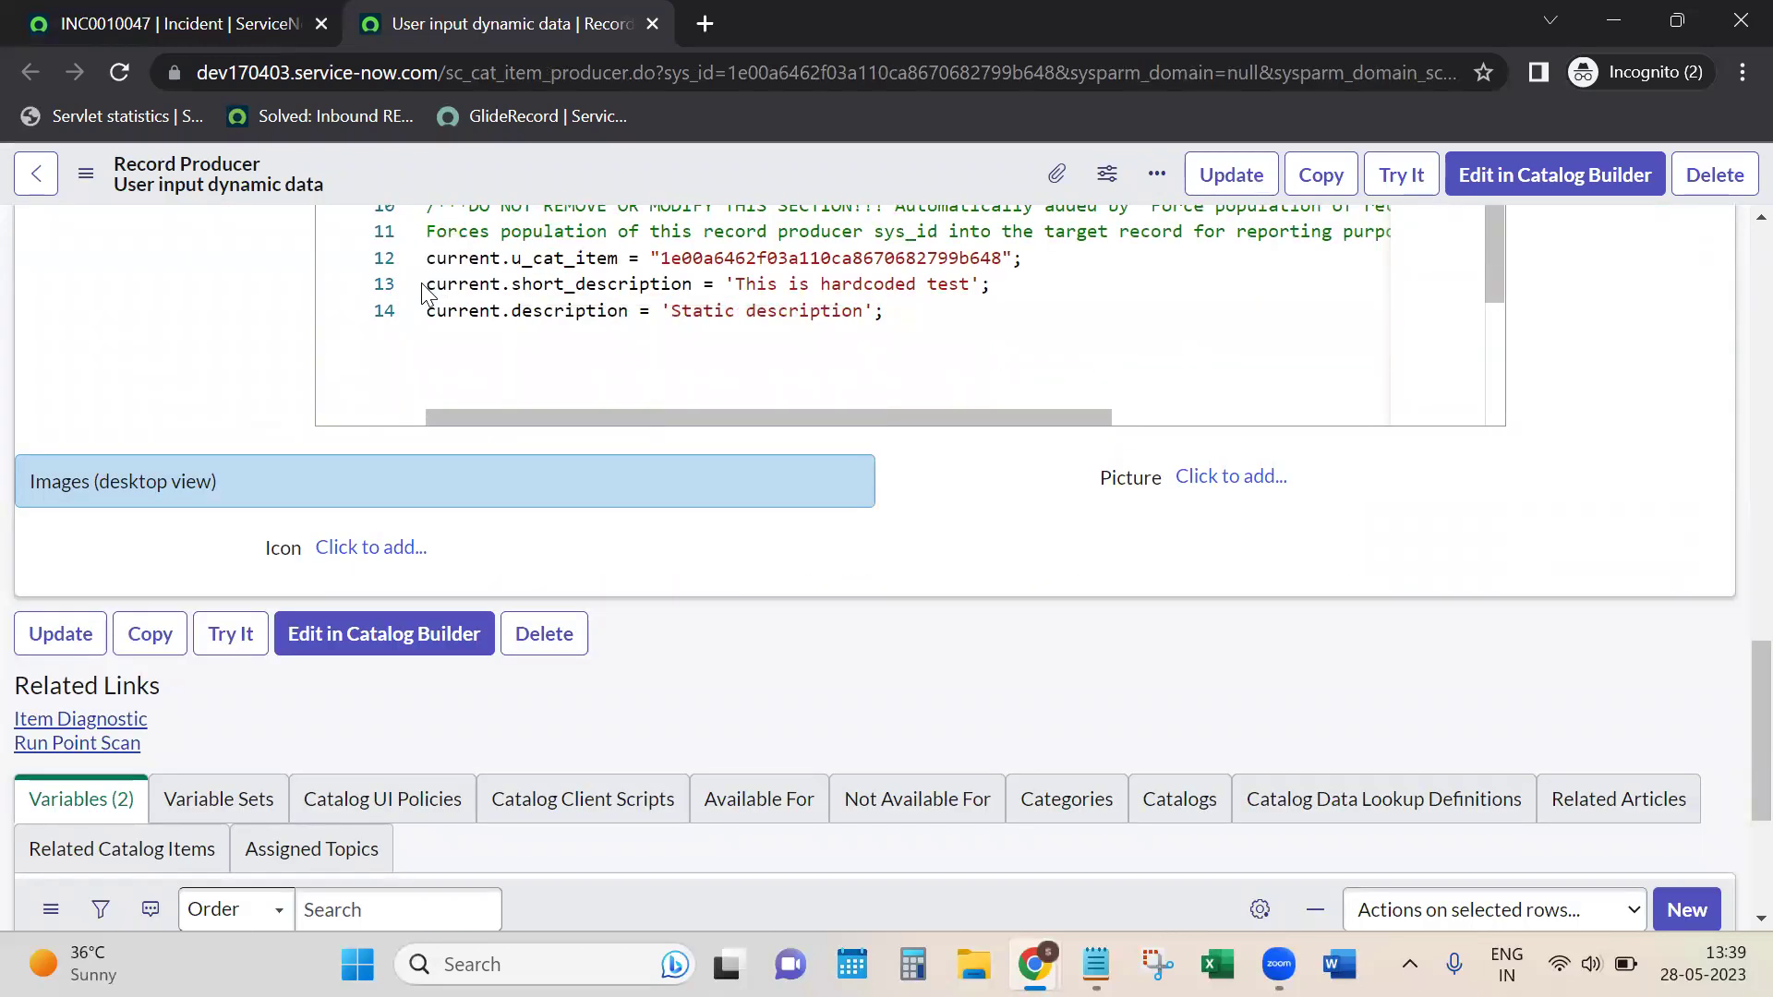
pyautogui.scroll(-3, 493, 323)
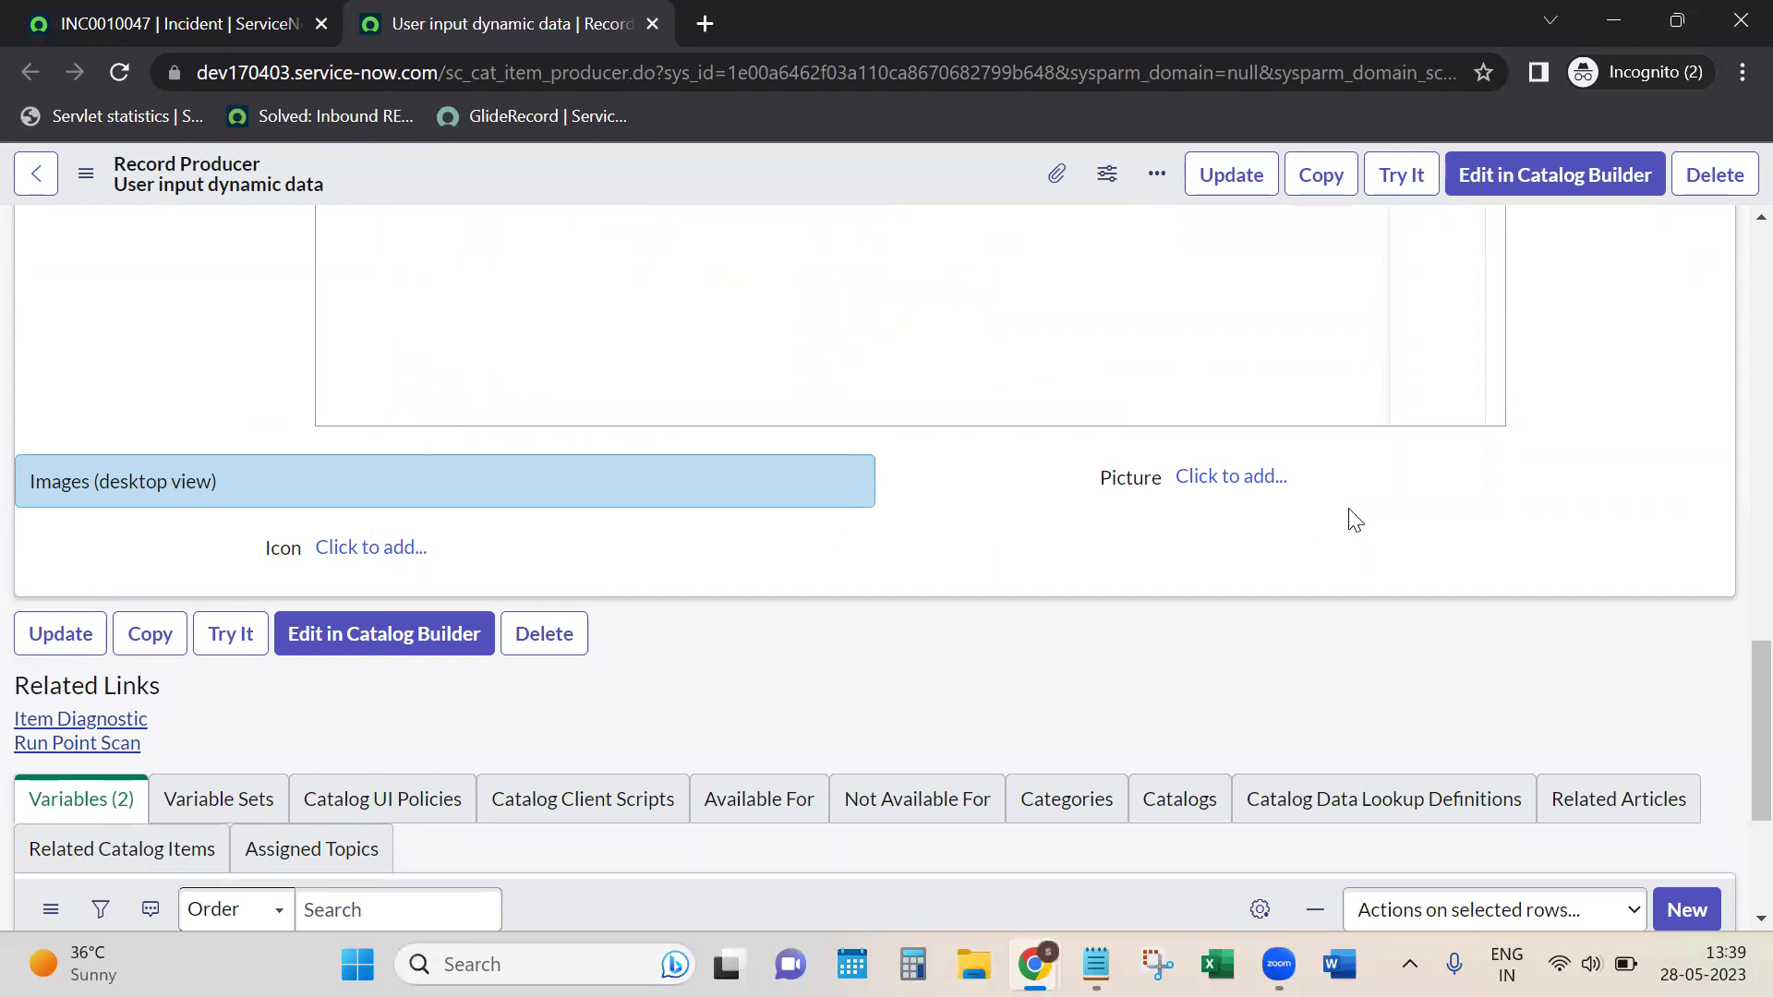
pyautogui.scroll(-3, 1347, 514)
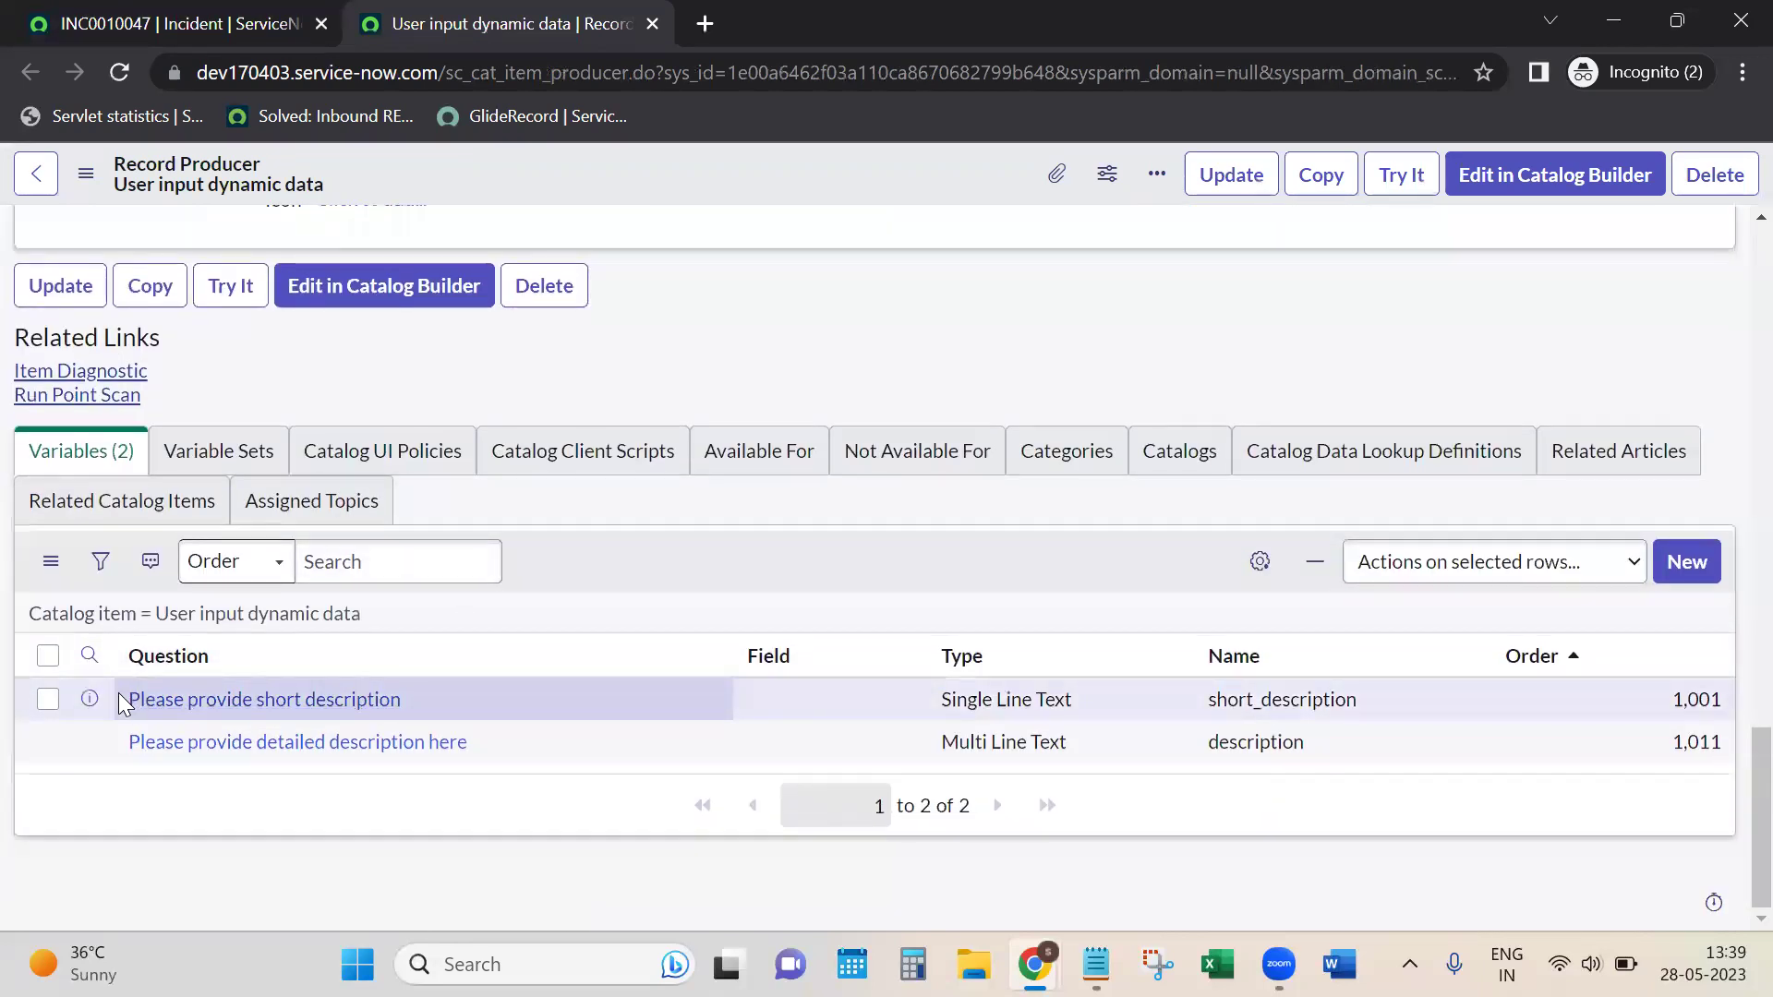
pyautogui.scroll(6, 574, 712)
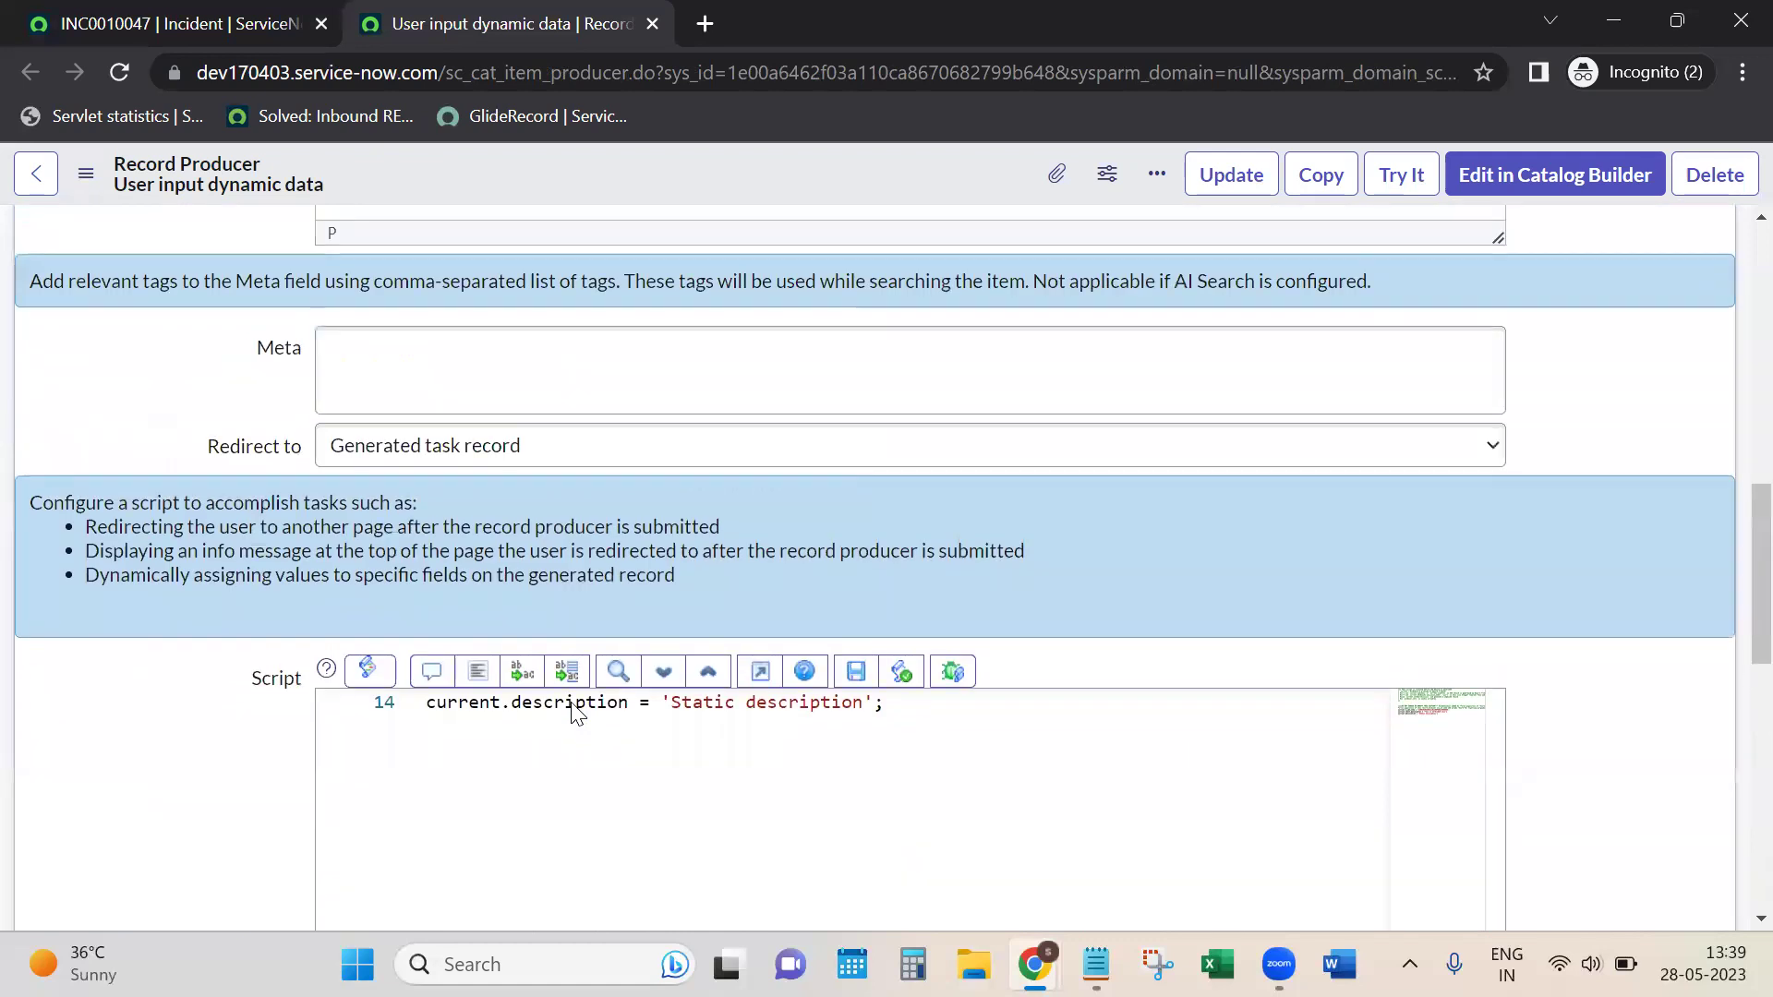
pyautogui.scroll(1, 574, 712)
pyautogui.scroll(1, 1653, 664)
pyautogui.scroll(-3, 1671, 600)
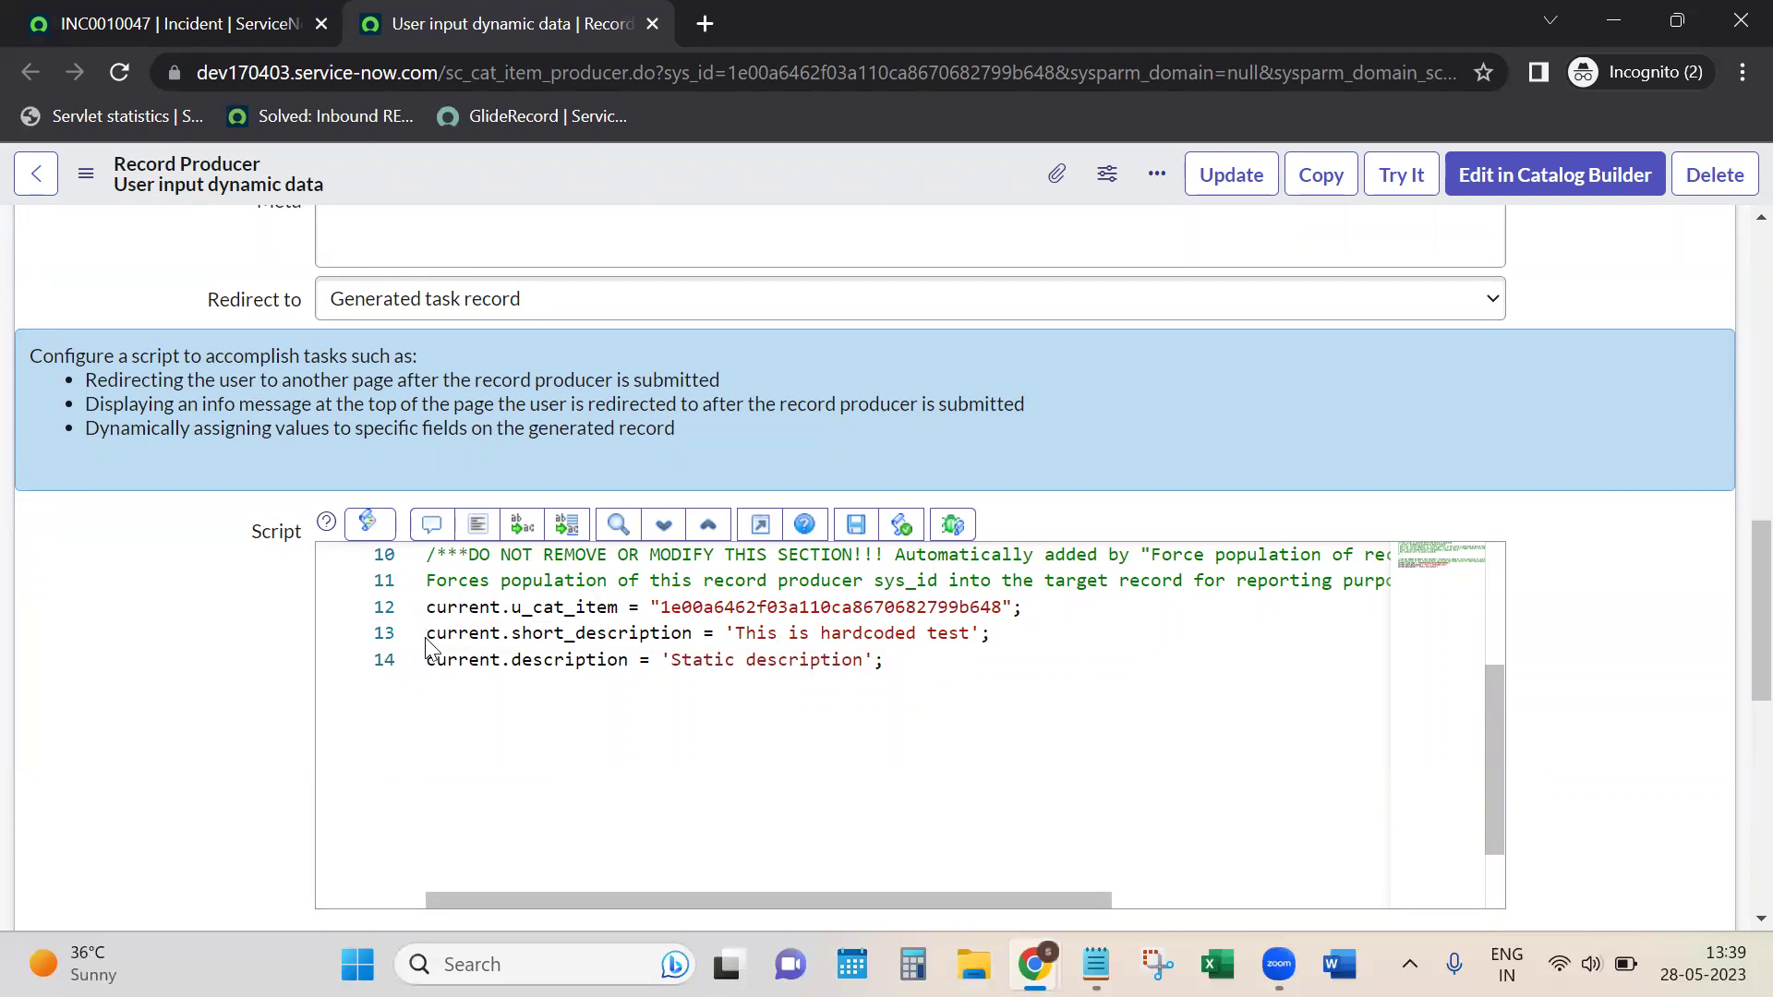
pyautogui.moveTo(824, 642); pyautogui.dragTo(922, 675)
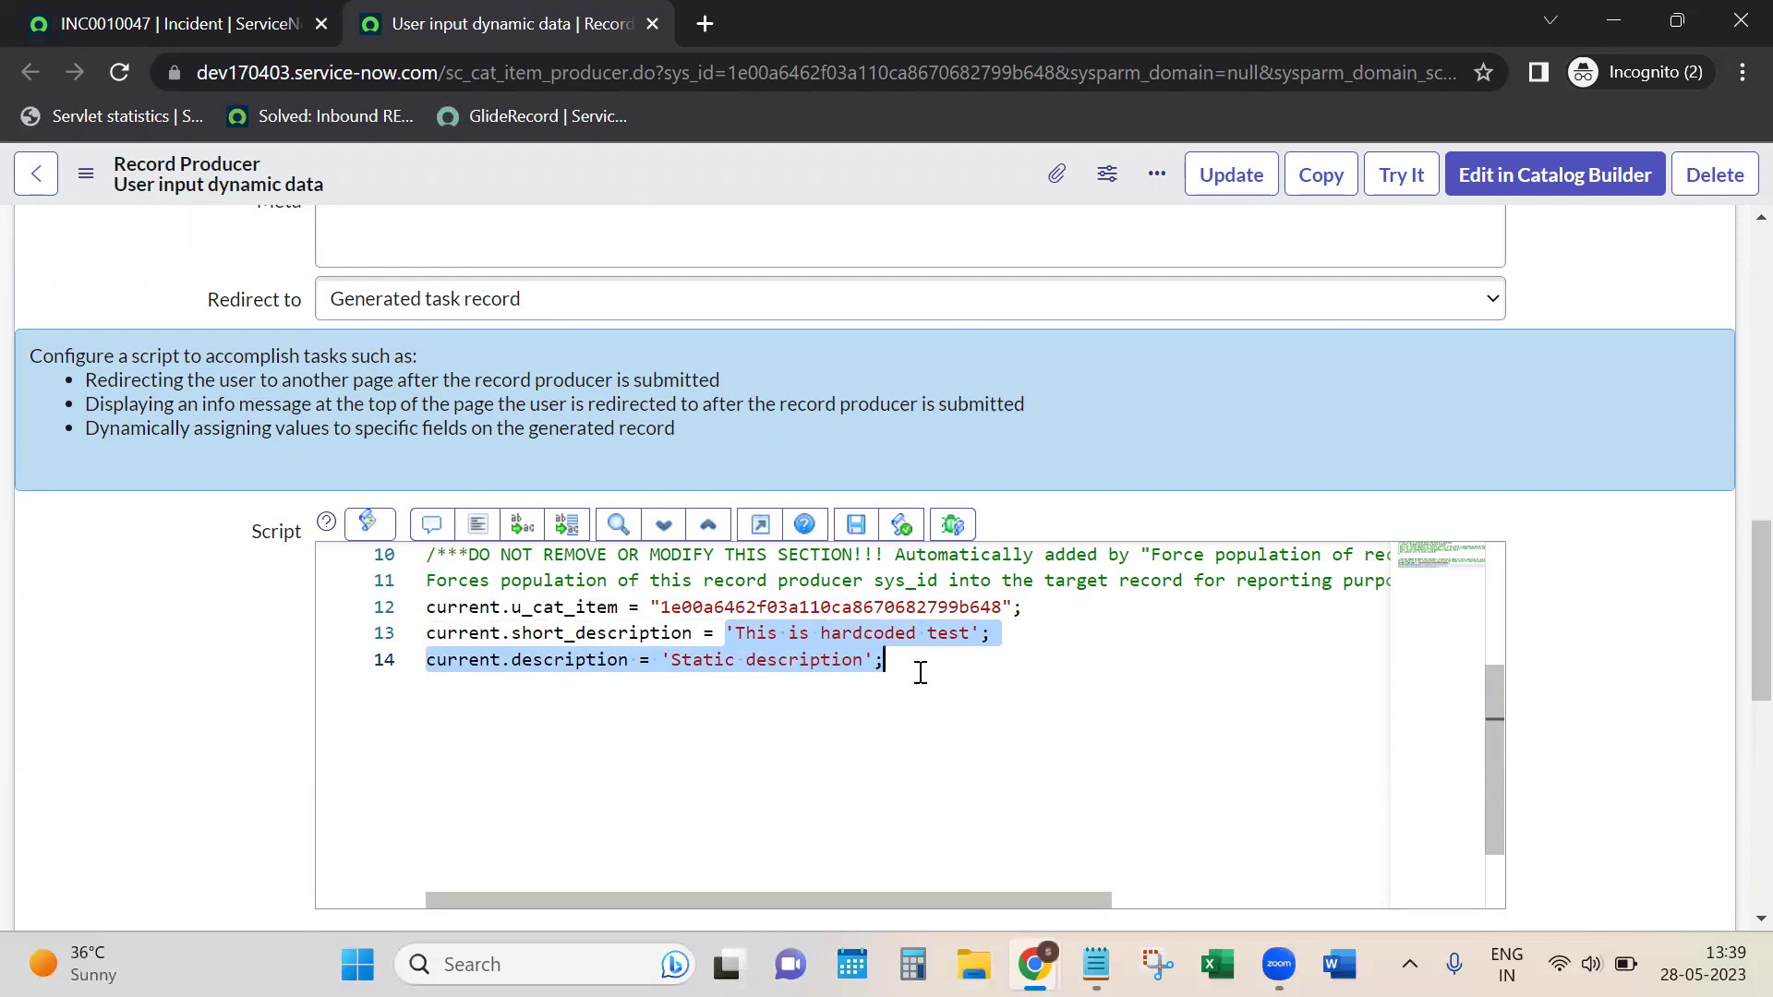
# Step: Switch to the Record producer notes in Notepad and review the requirements on passing user input to the incident without hardcoded values
pyautogui.click(1095, 964)
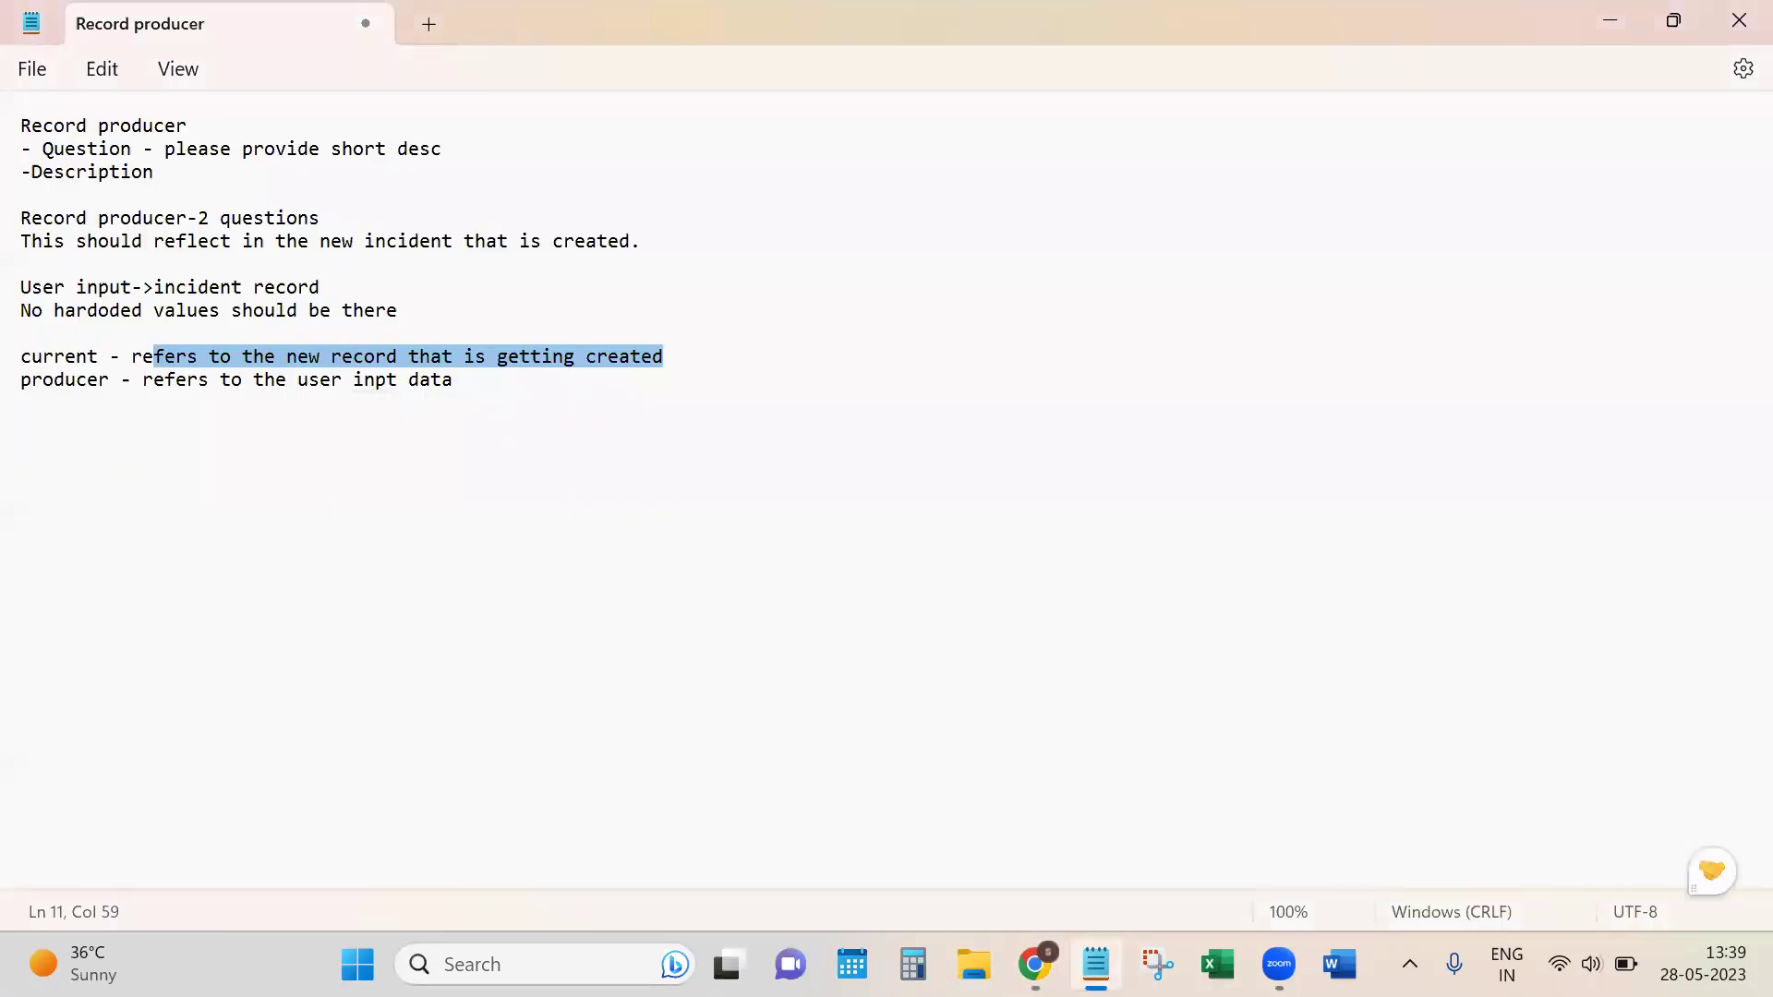
pyautogui.click(407, 523)
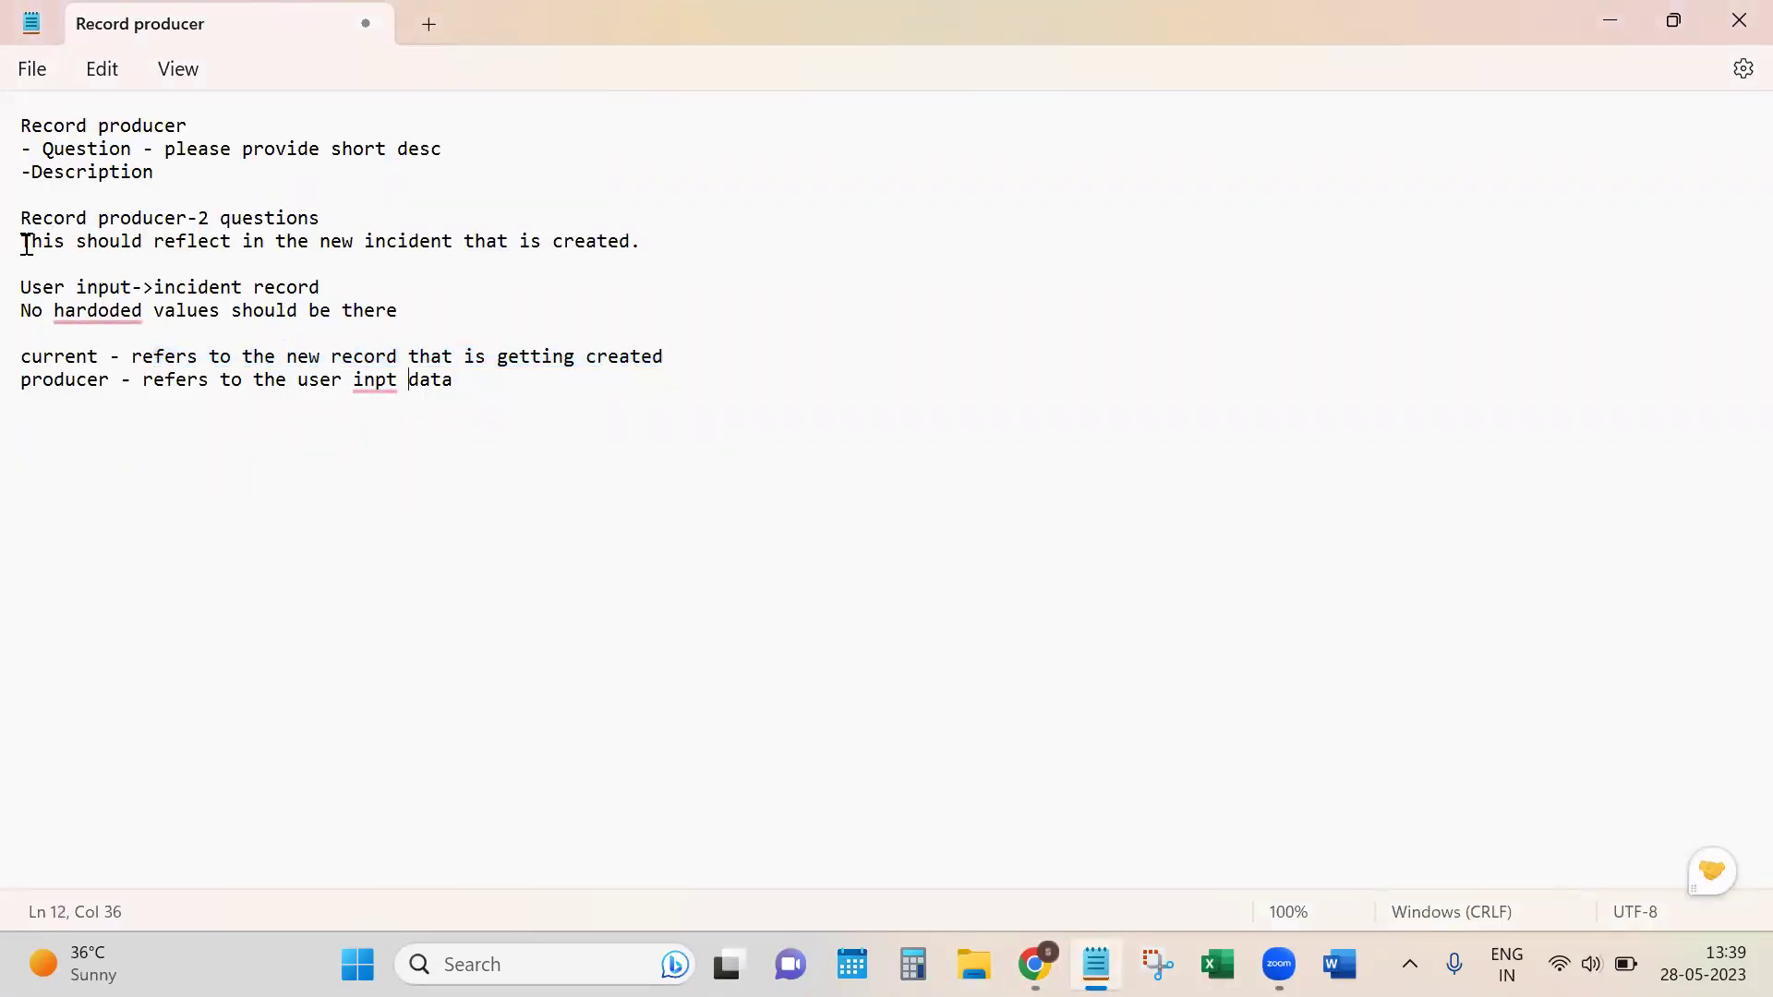
pyautogui.moveTo(27, 245); pyautogui.dragTo(558, 243)
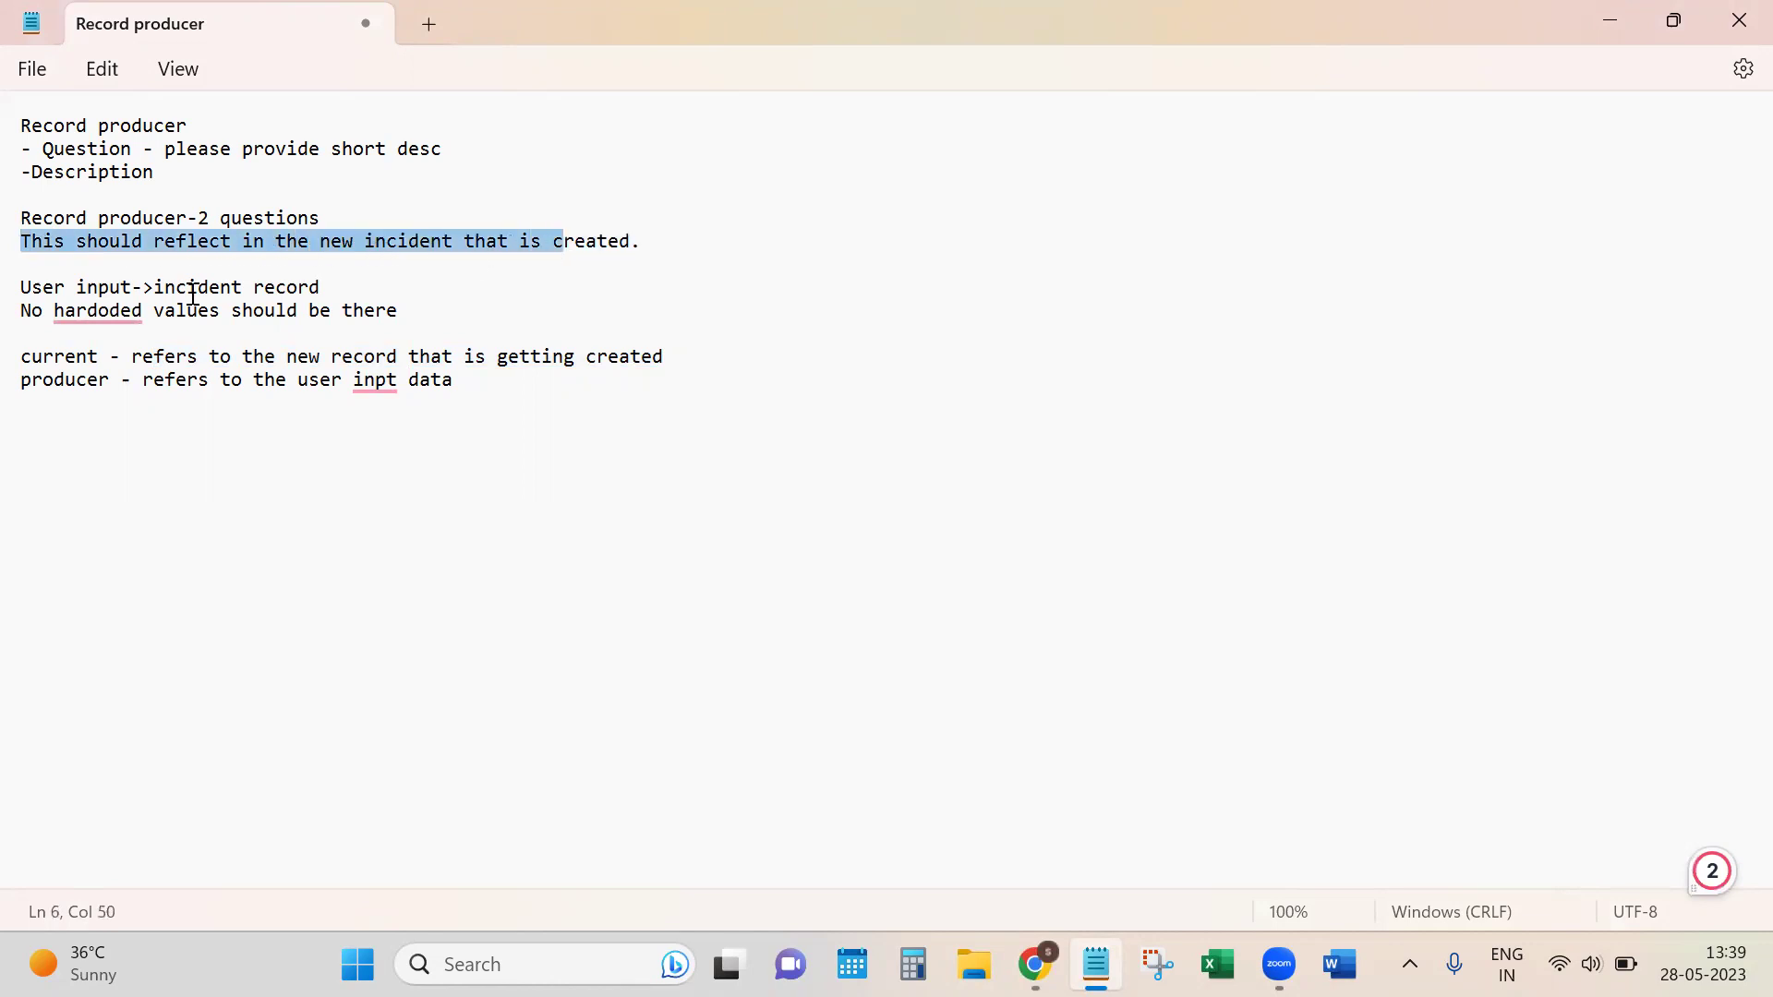
pyautogui.click(177, 288)
pyautogui.moveTo(22, 287); pyautogui.dragTo(405, 317)
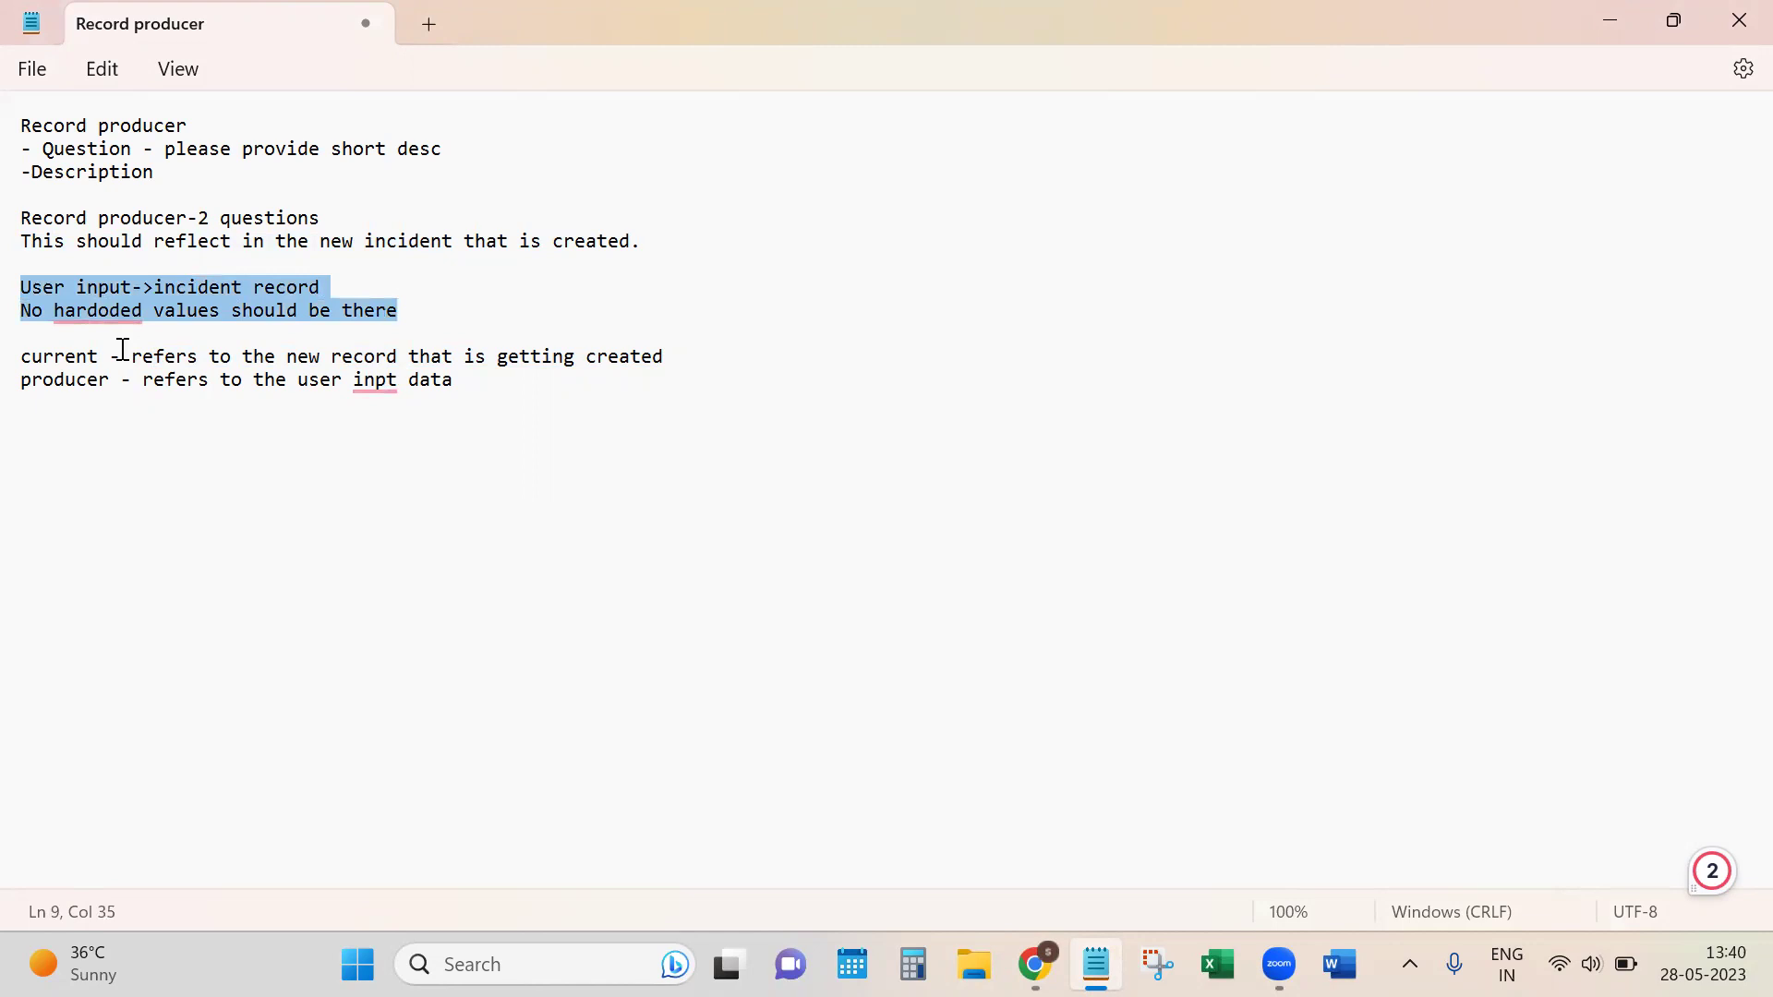
pyautogui.click(518, 316)
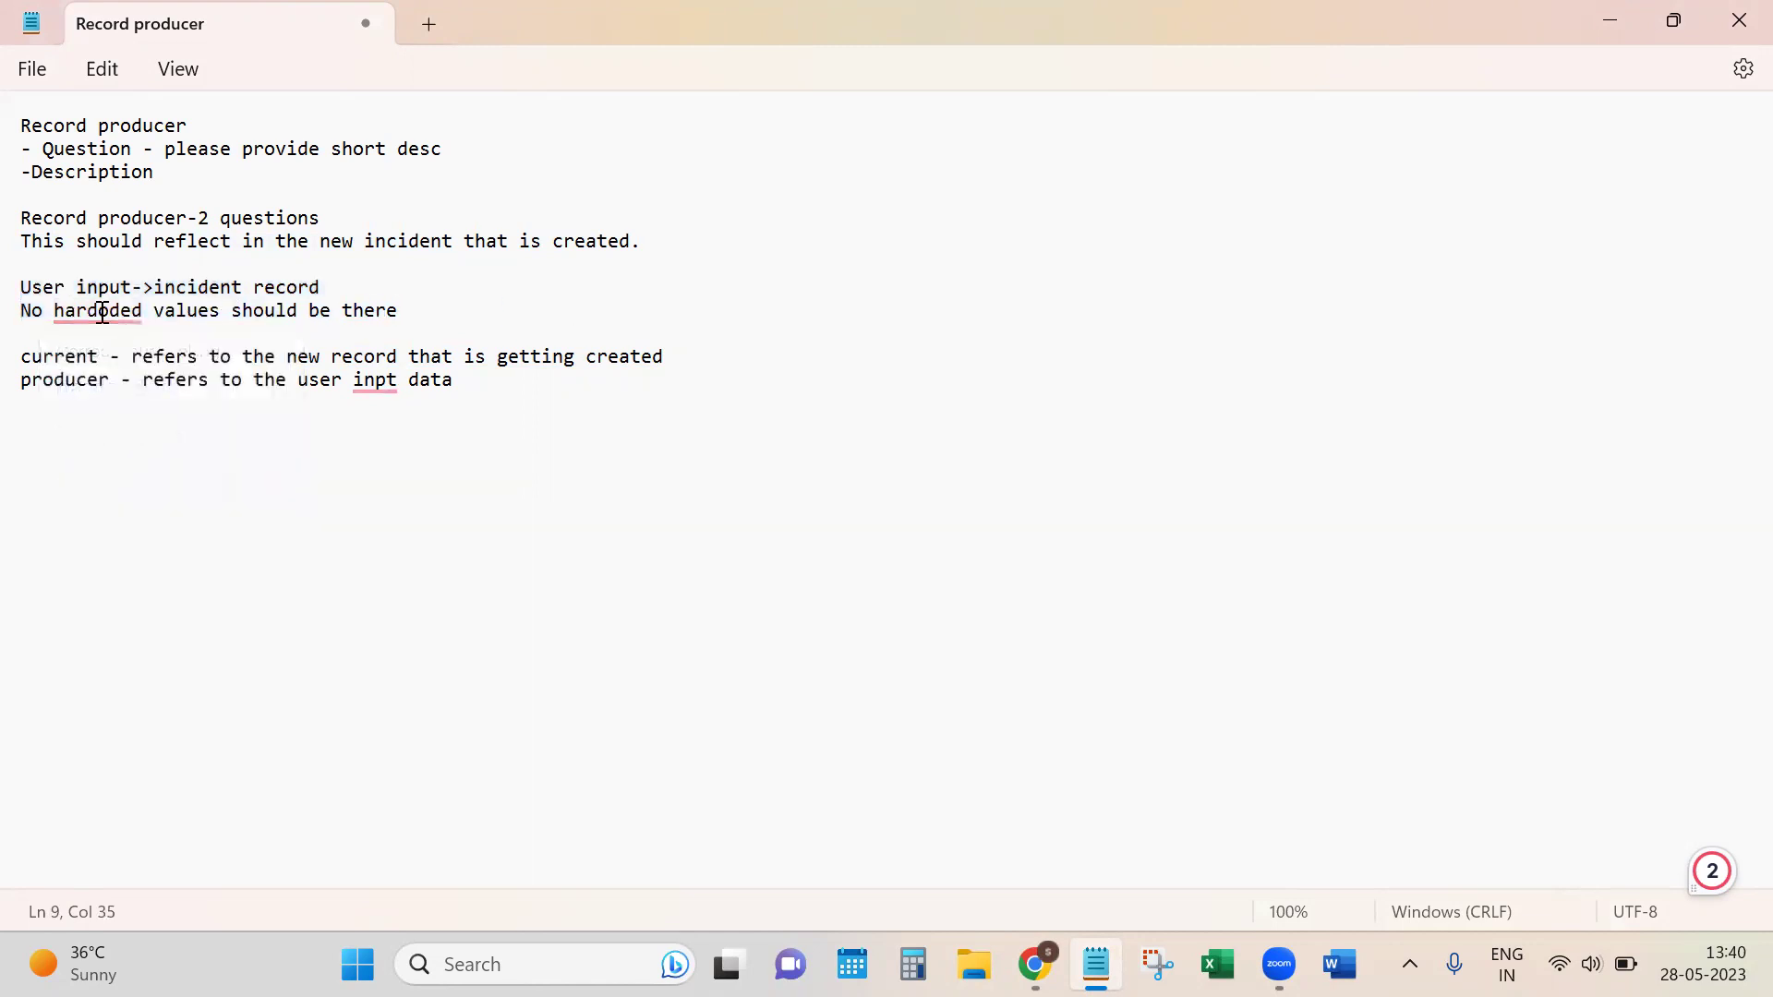
pyautogui.tripleClick(27, 311)
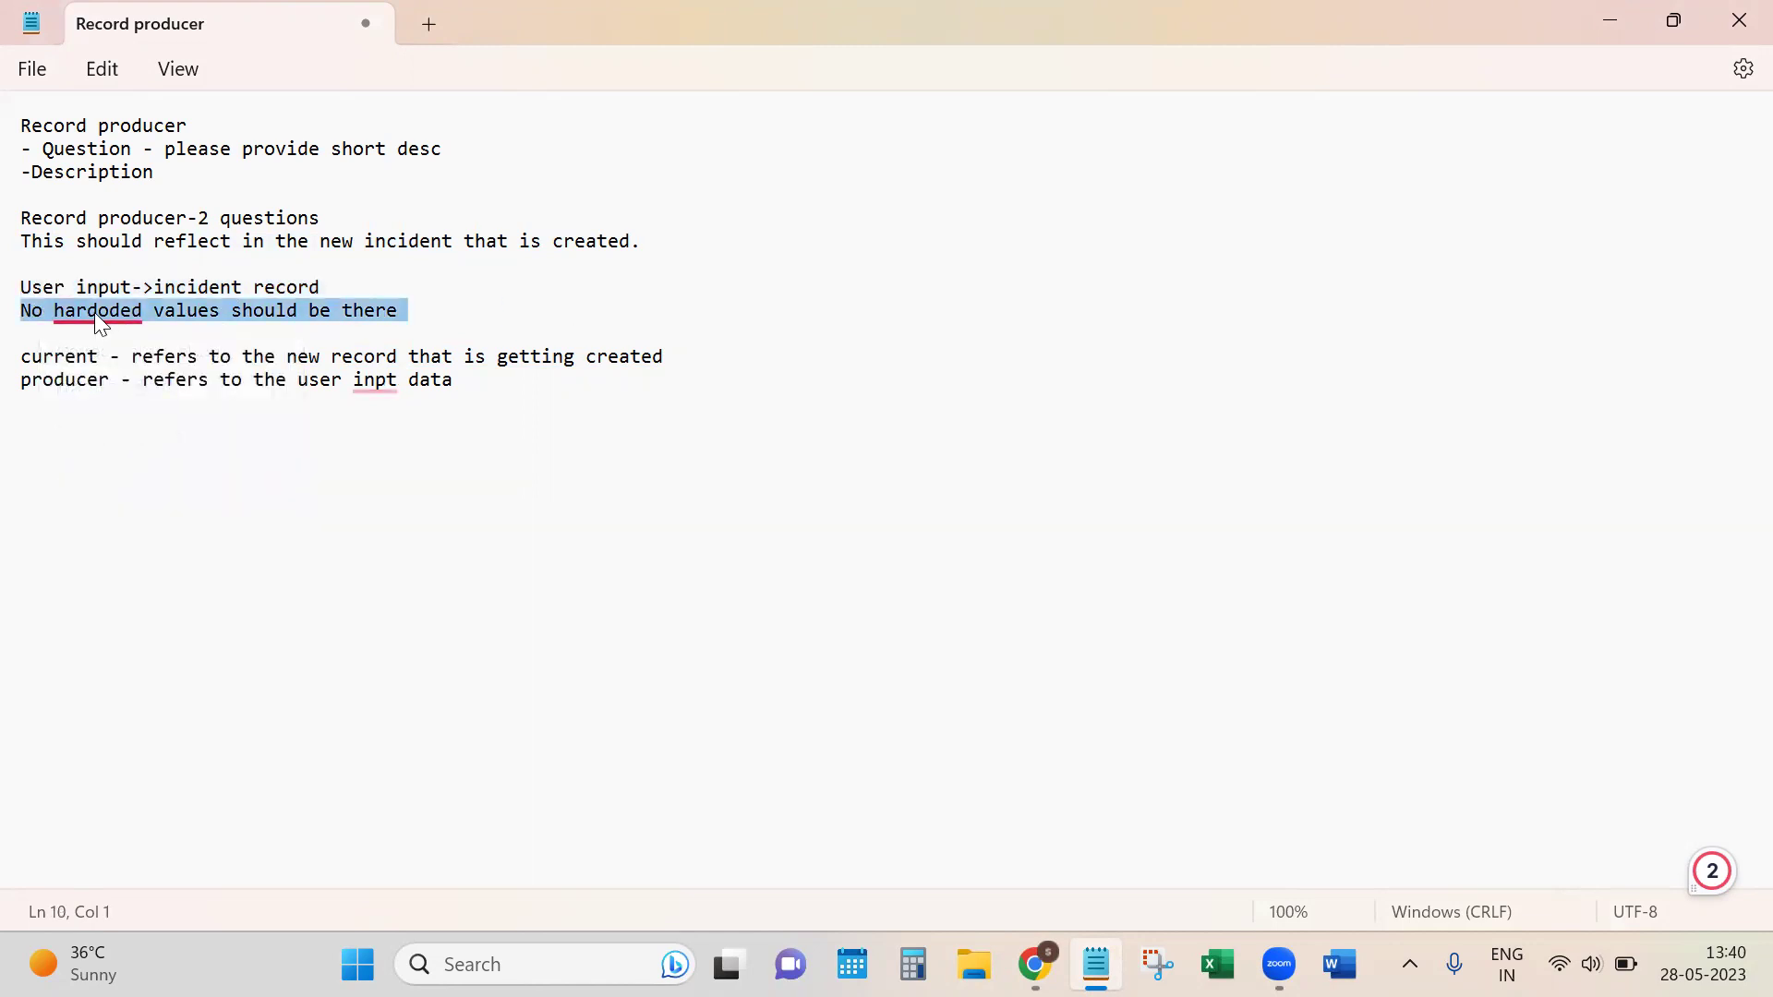
pyautogui.moveTo(134, 317)
pyautogui.click(605, 274)
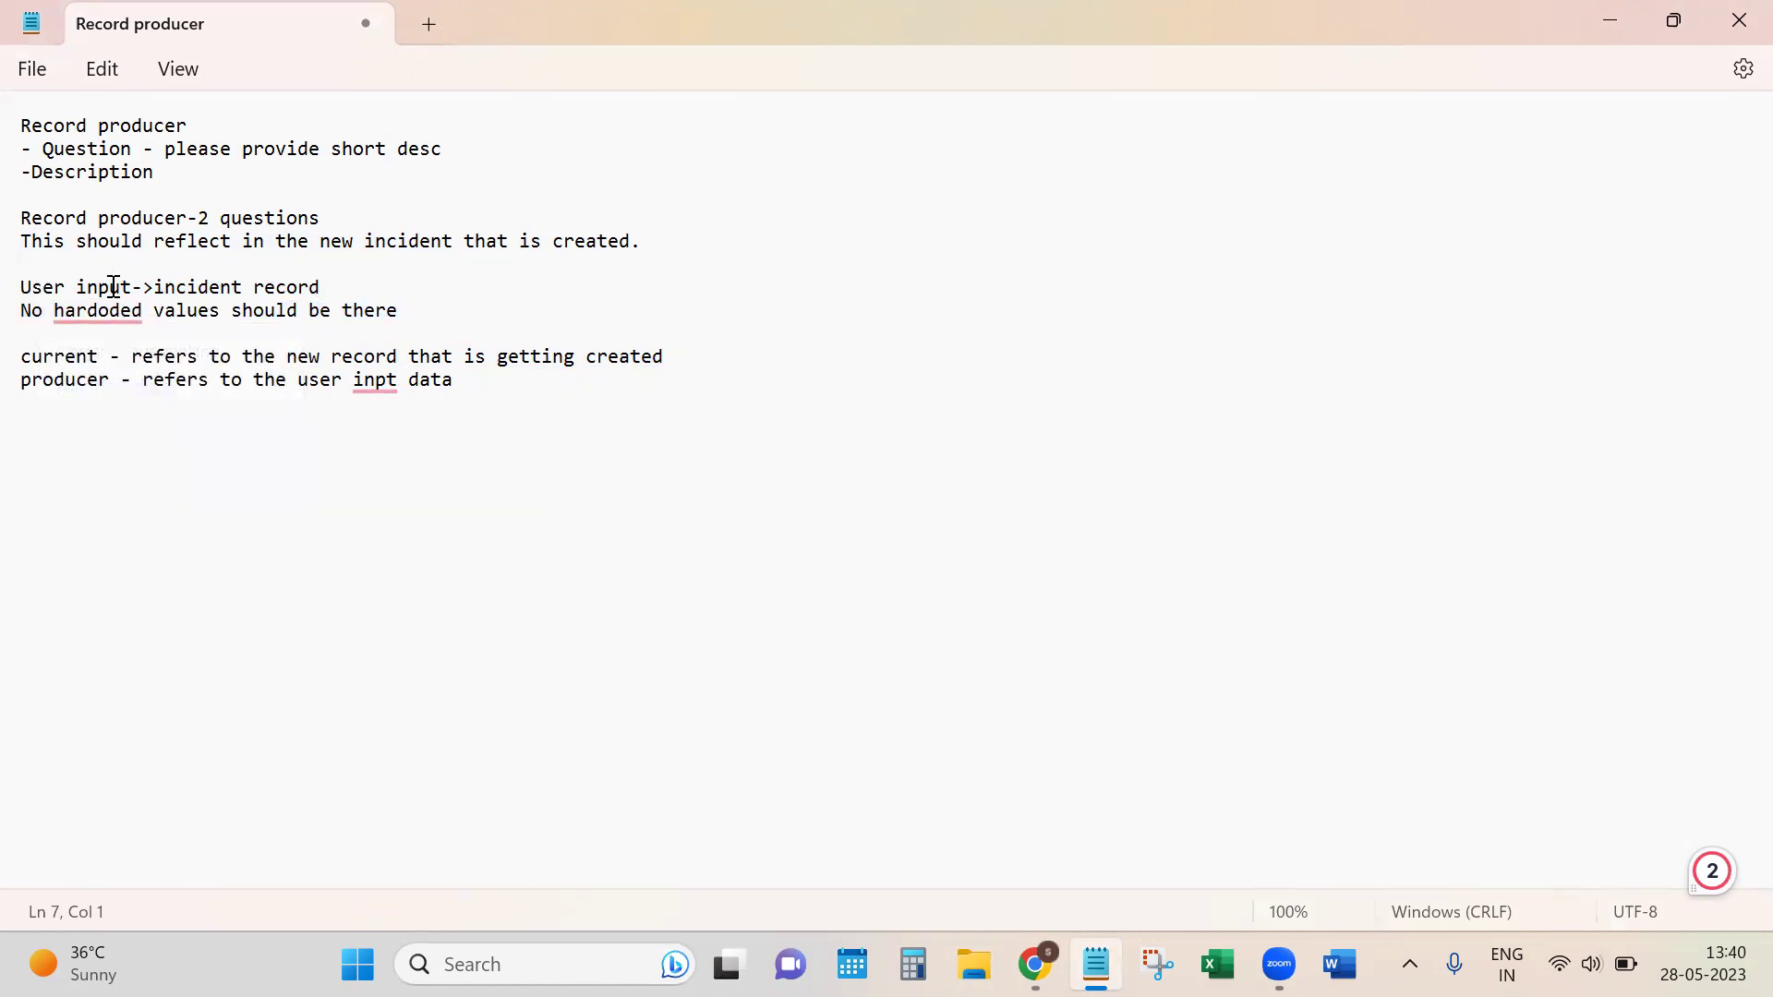
# Step: Back in Chrome, replace the hardcoded short description value on script line 13 with producer.short_description
pyautogui.hotkey('alt', 'Tab')
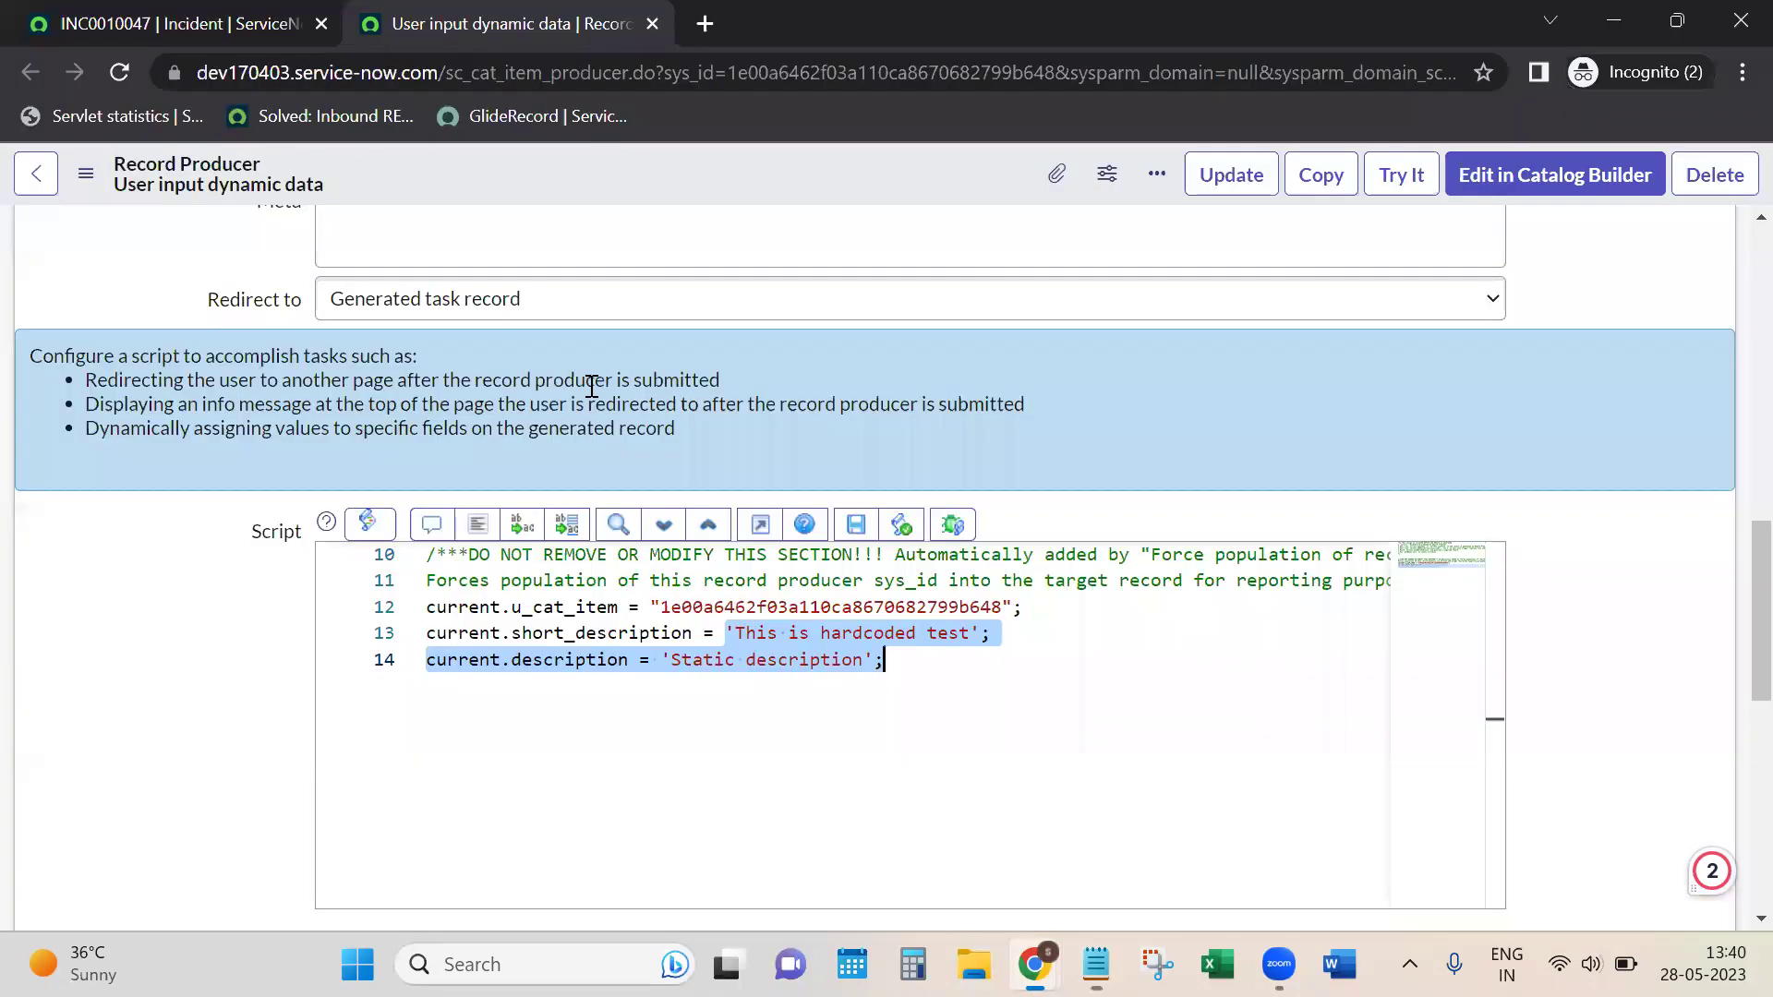
pyautogui.click(822, 716)
pyautogui.moveTo(735, 636); pyautogui.dragTo(983, 636)
pyautogui.press('BackSpace')
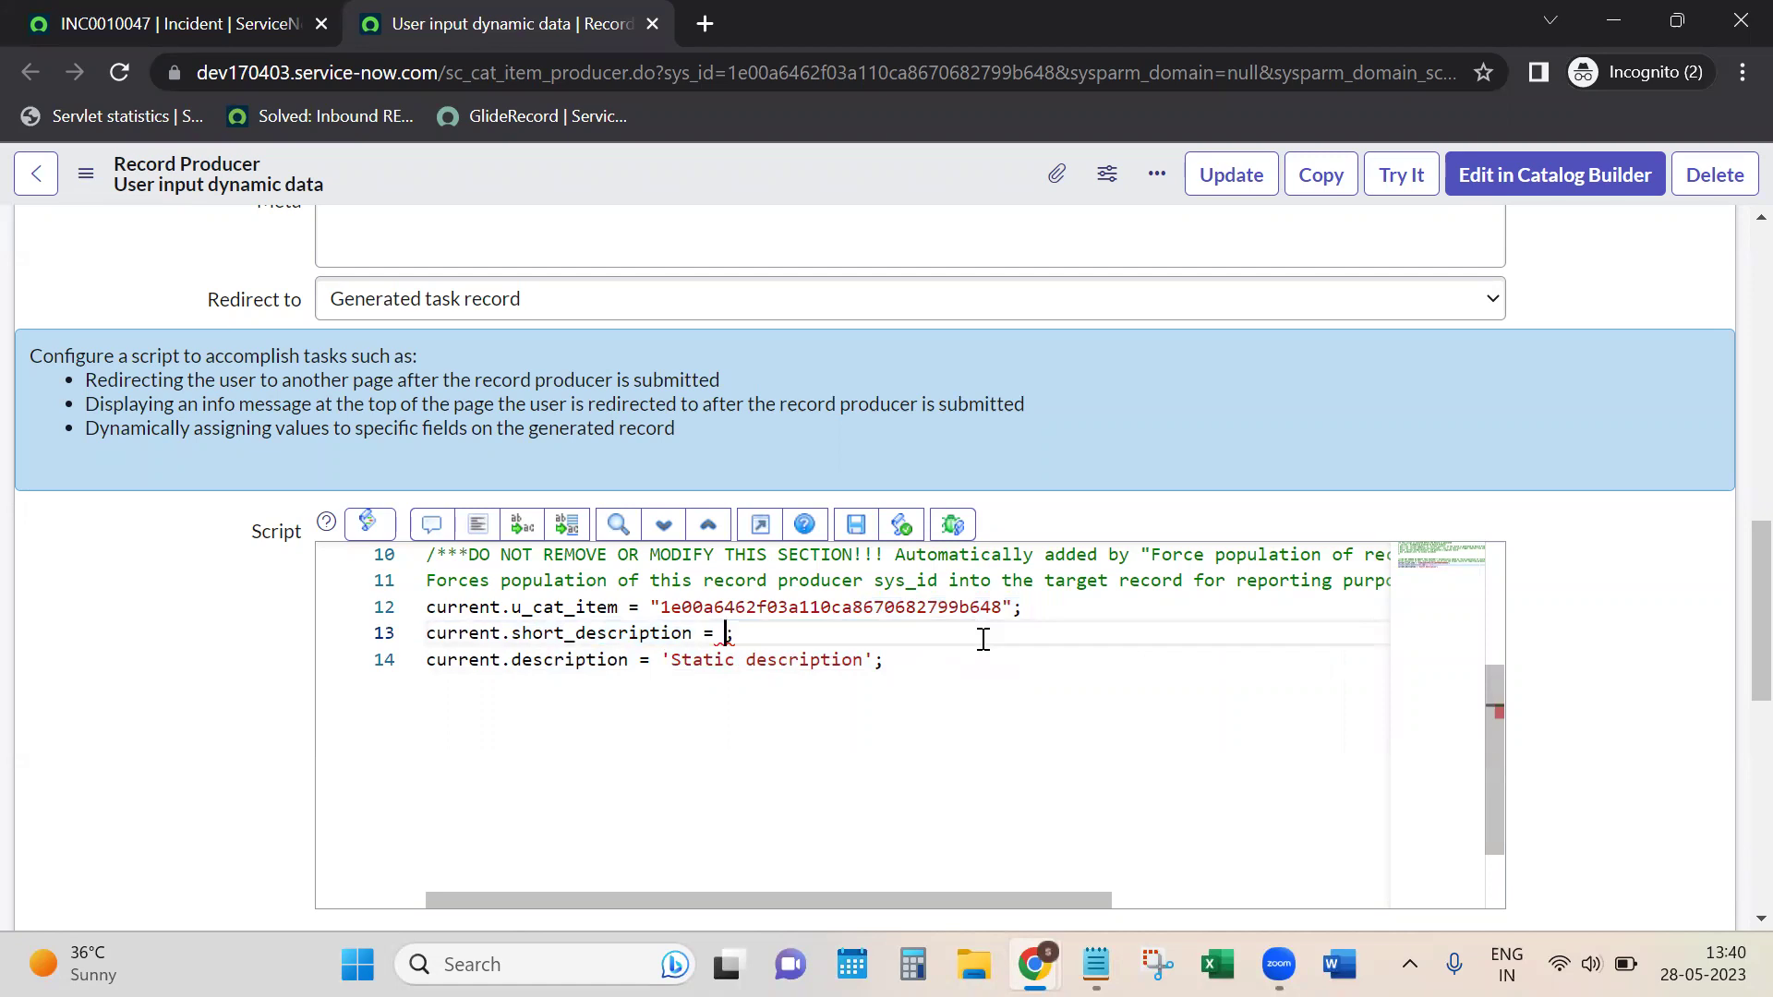
pyautogui.write('produc')
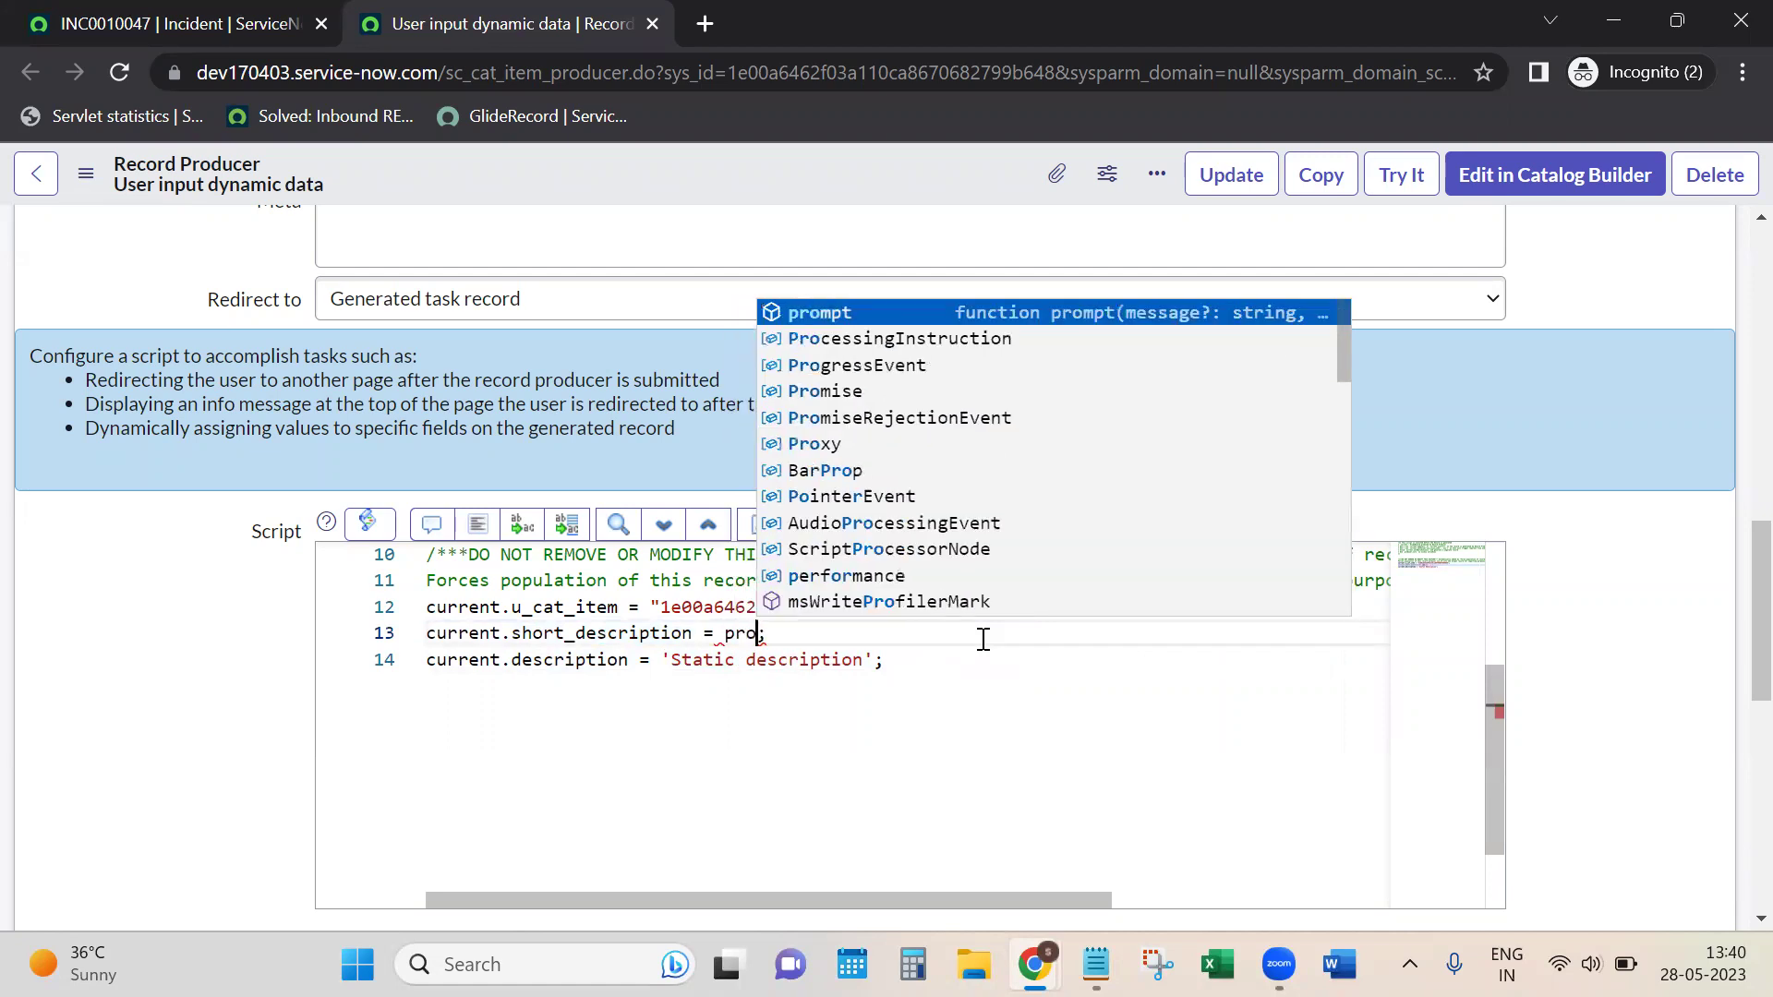
pyautogui.write('er.')
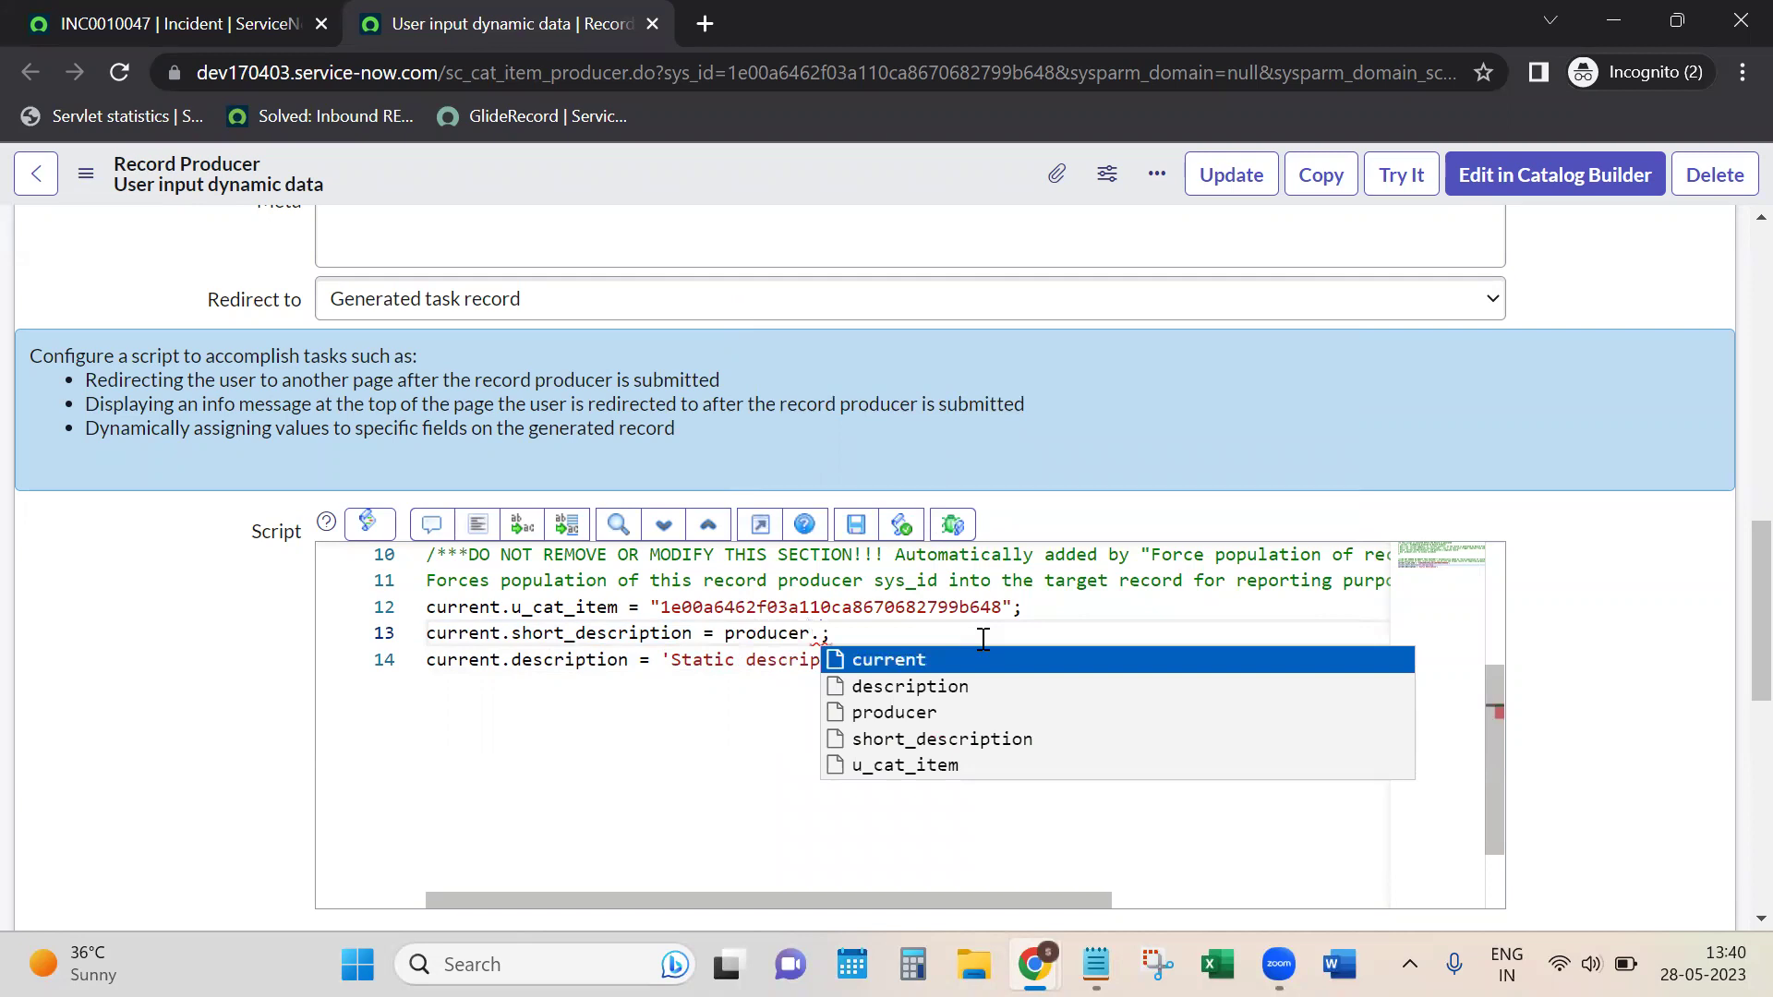
pyautogui.write('short')
pyautogui.press('Return')
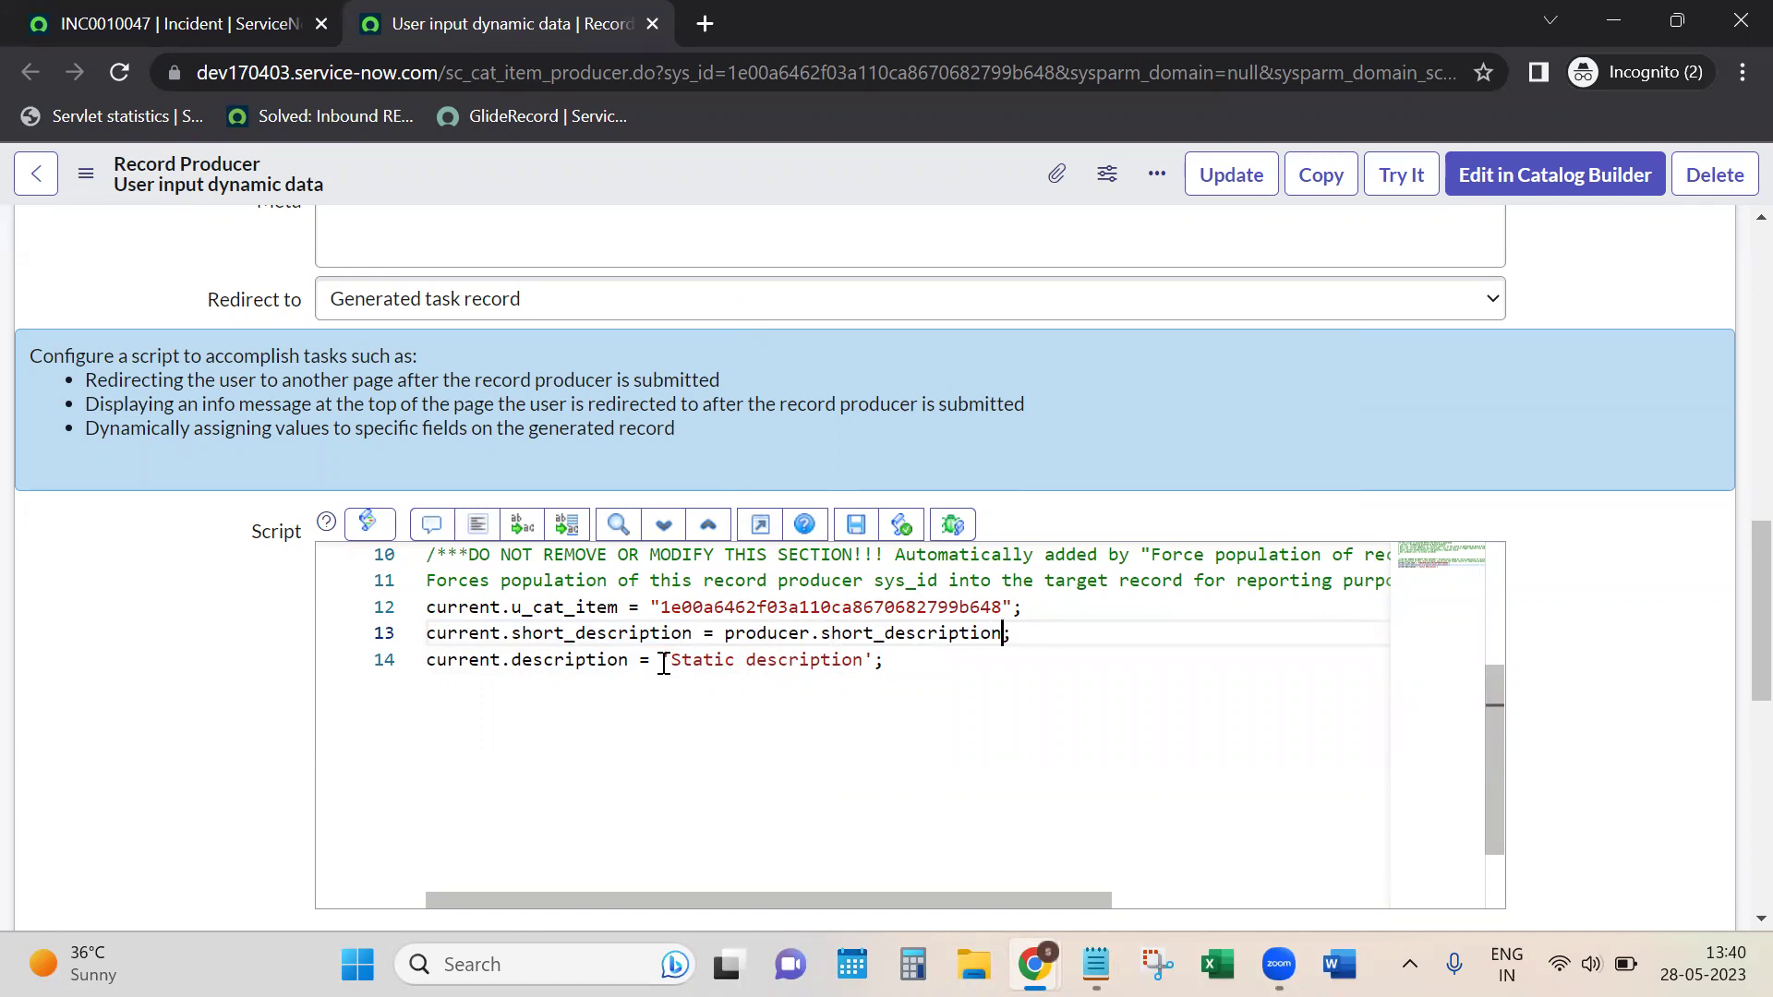
# Step: Replace the hardcoded description value on script line 14 with producer.description
pyautogui.moveTo(661, 662); pyautogui.dragTo(869, 661)
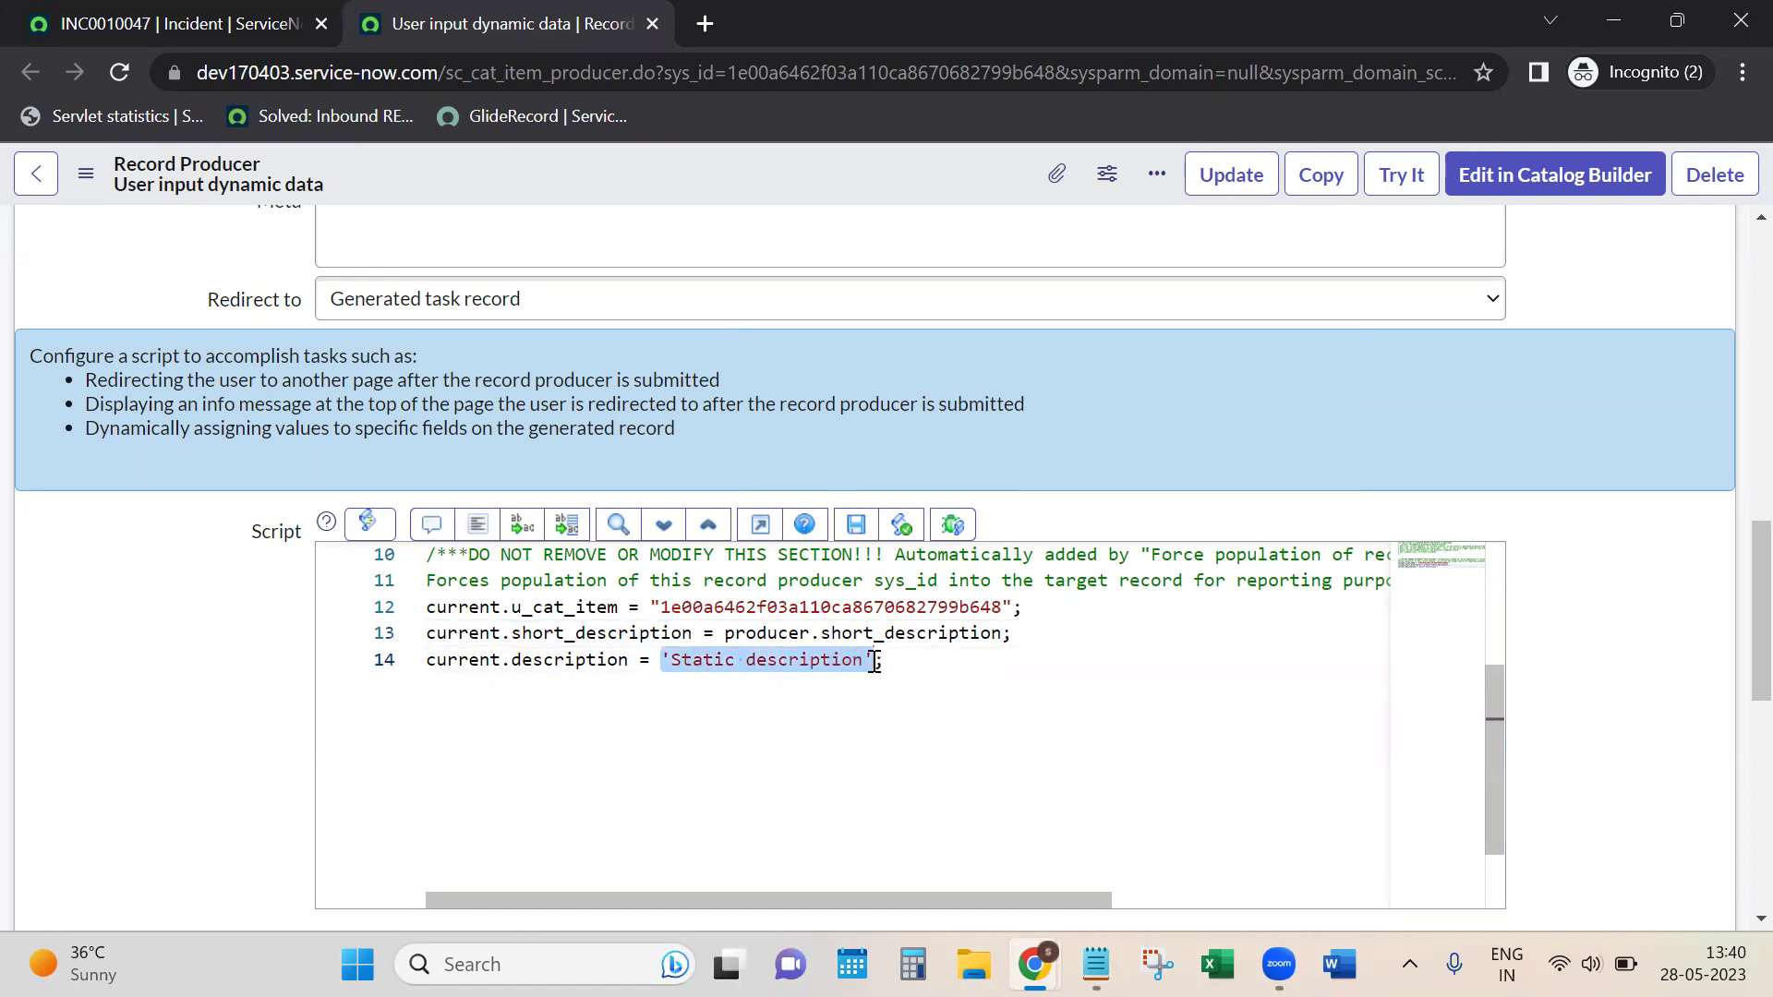
pyautogui.write('producer')
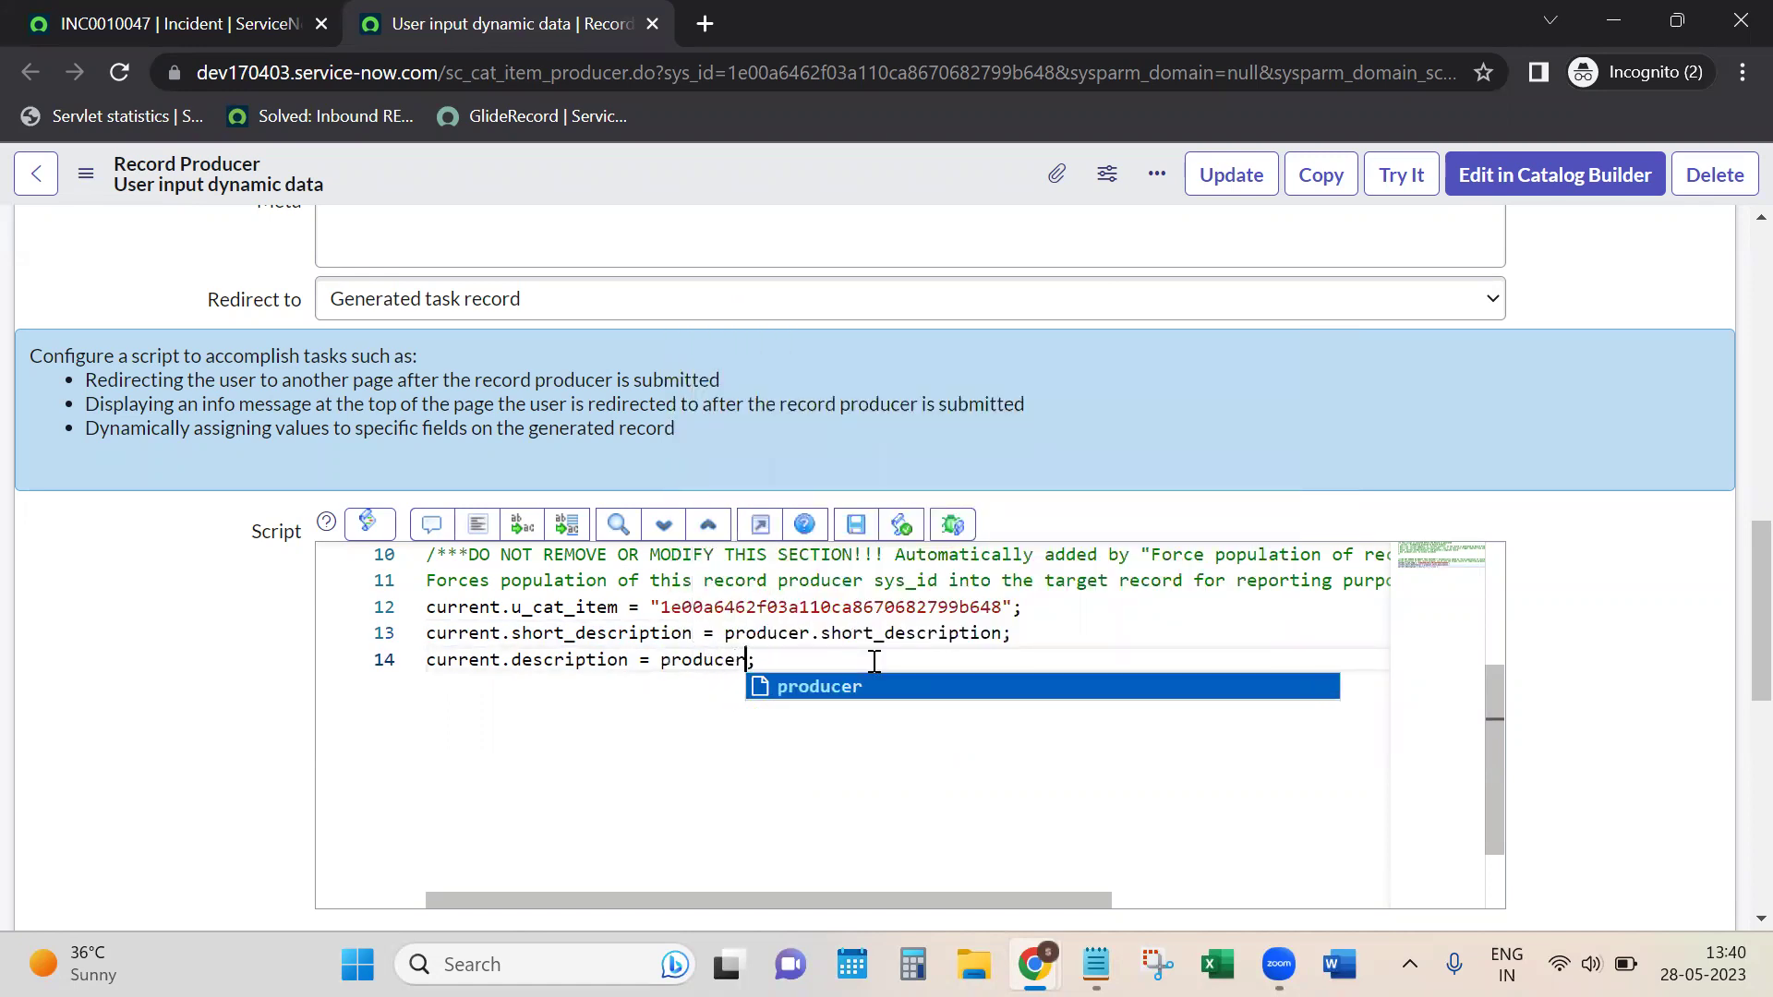
pyautogui.write('.de')
pyautogui.press('Return')
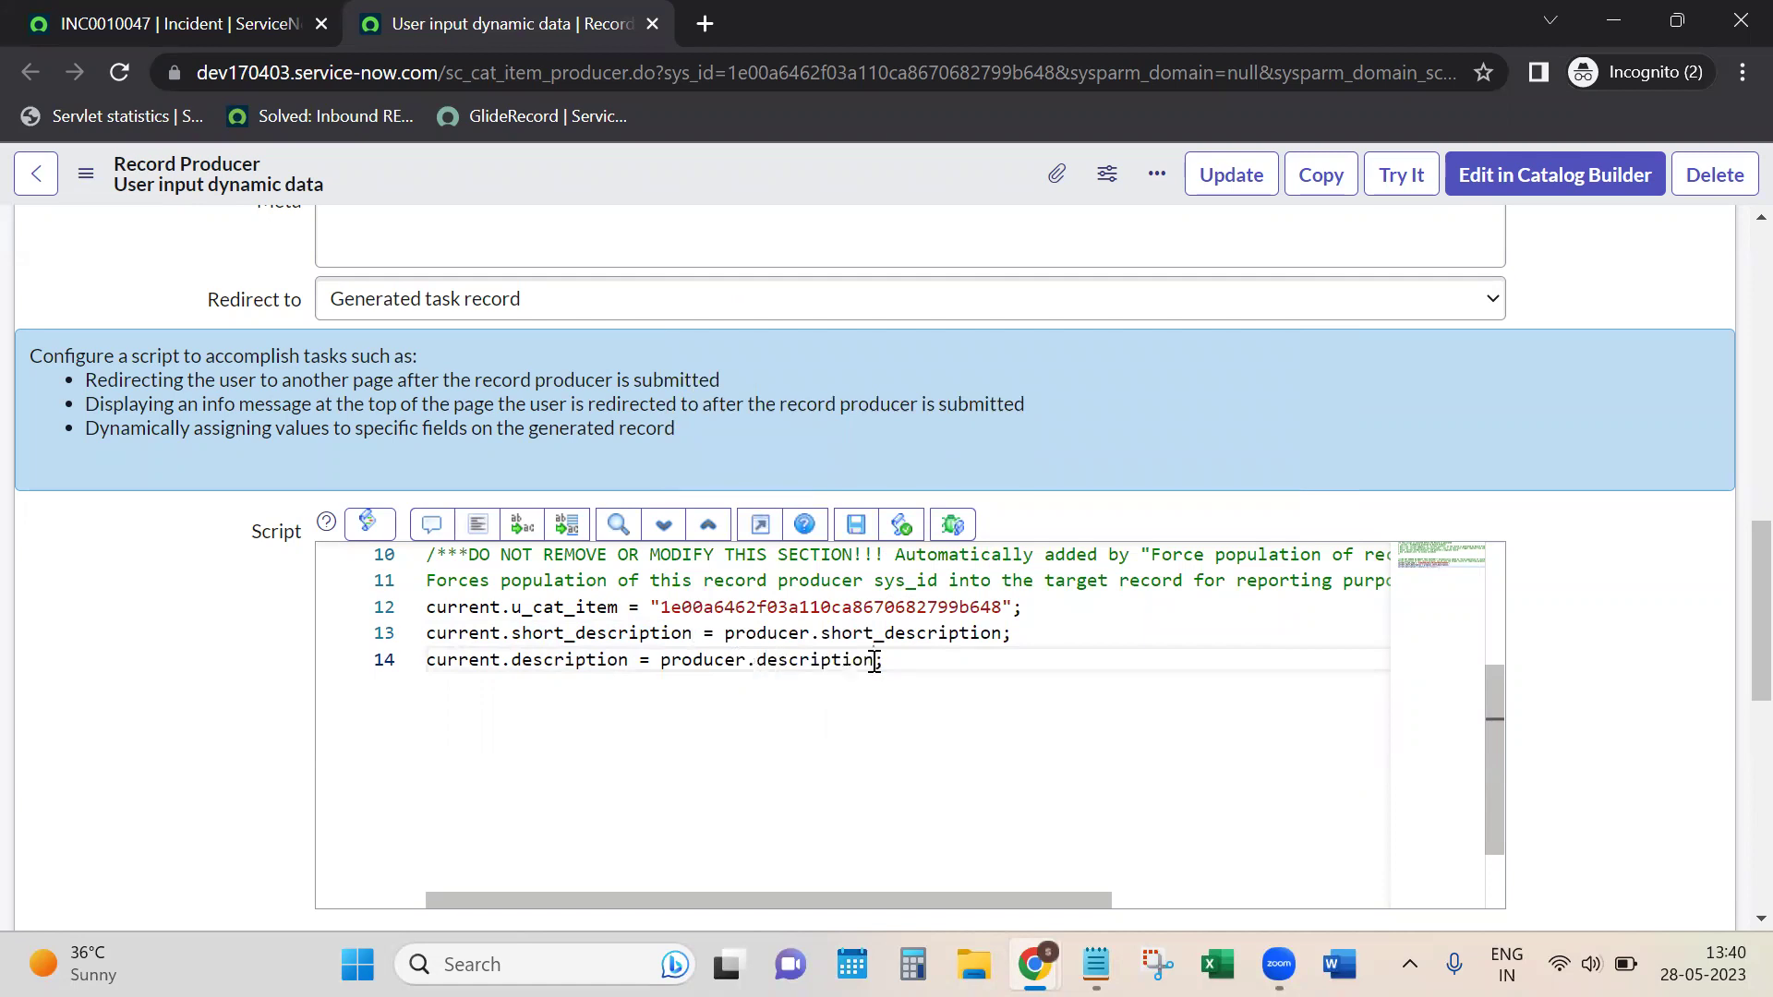
# Step: Check the meaning of producer in the Notepad notes against the variable names used in script lines 13 and 14
pyautogui.scroll(-2, 924, 663)
pyautogui.scroll(2, 1108, 664)
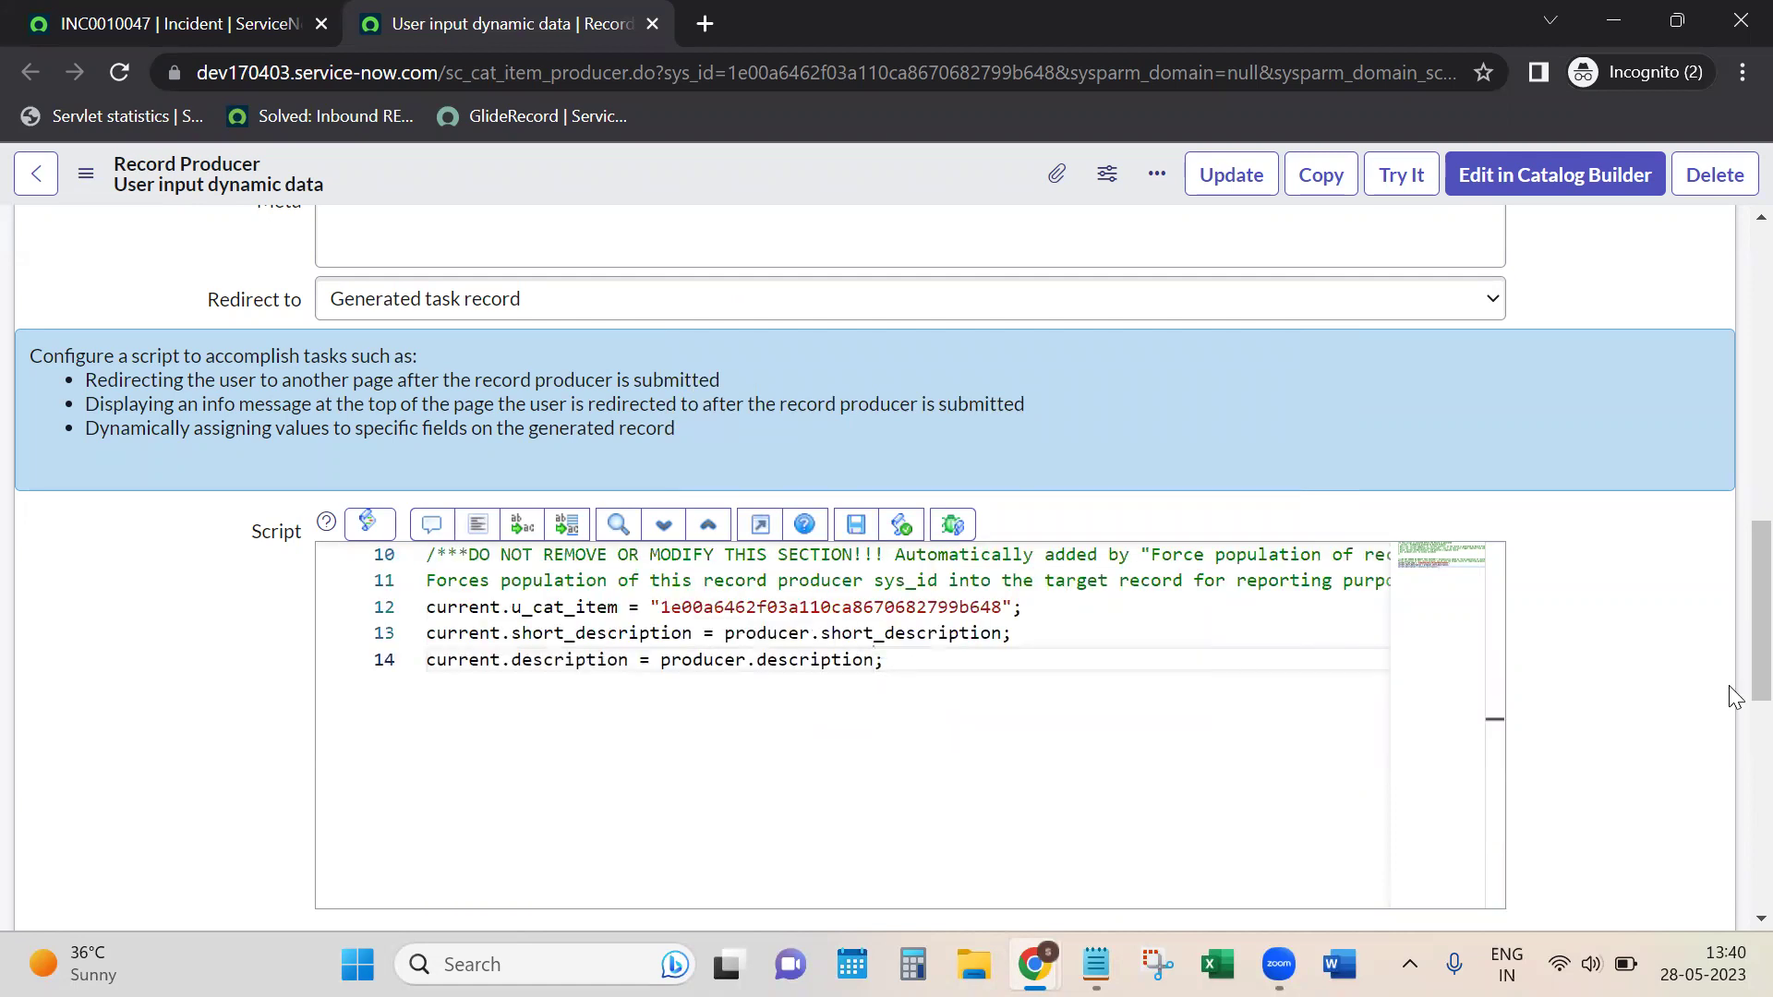
pyautogui.scroll(-1, 1685, 674)
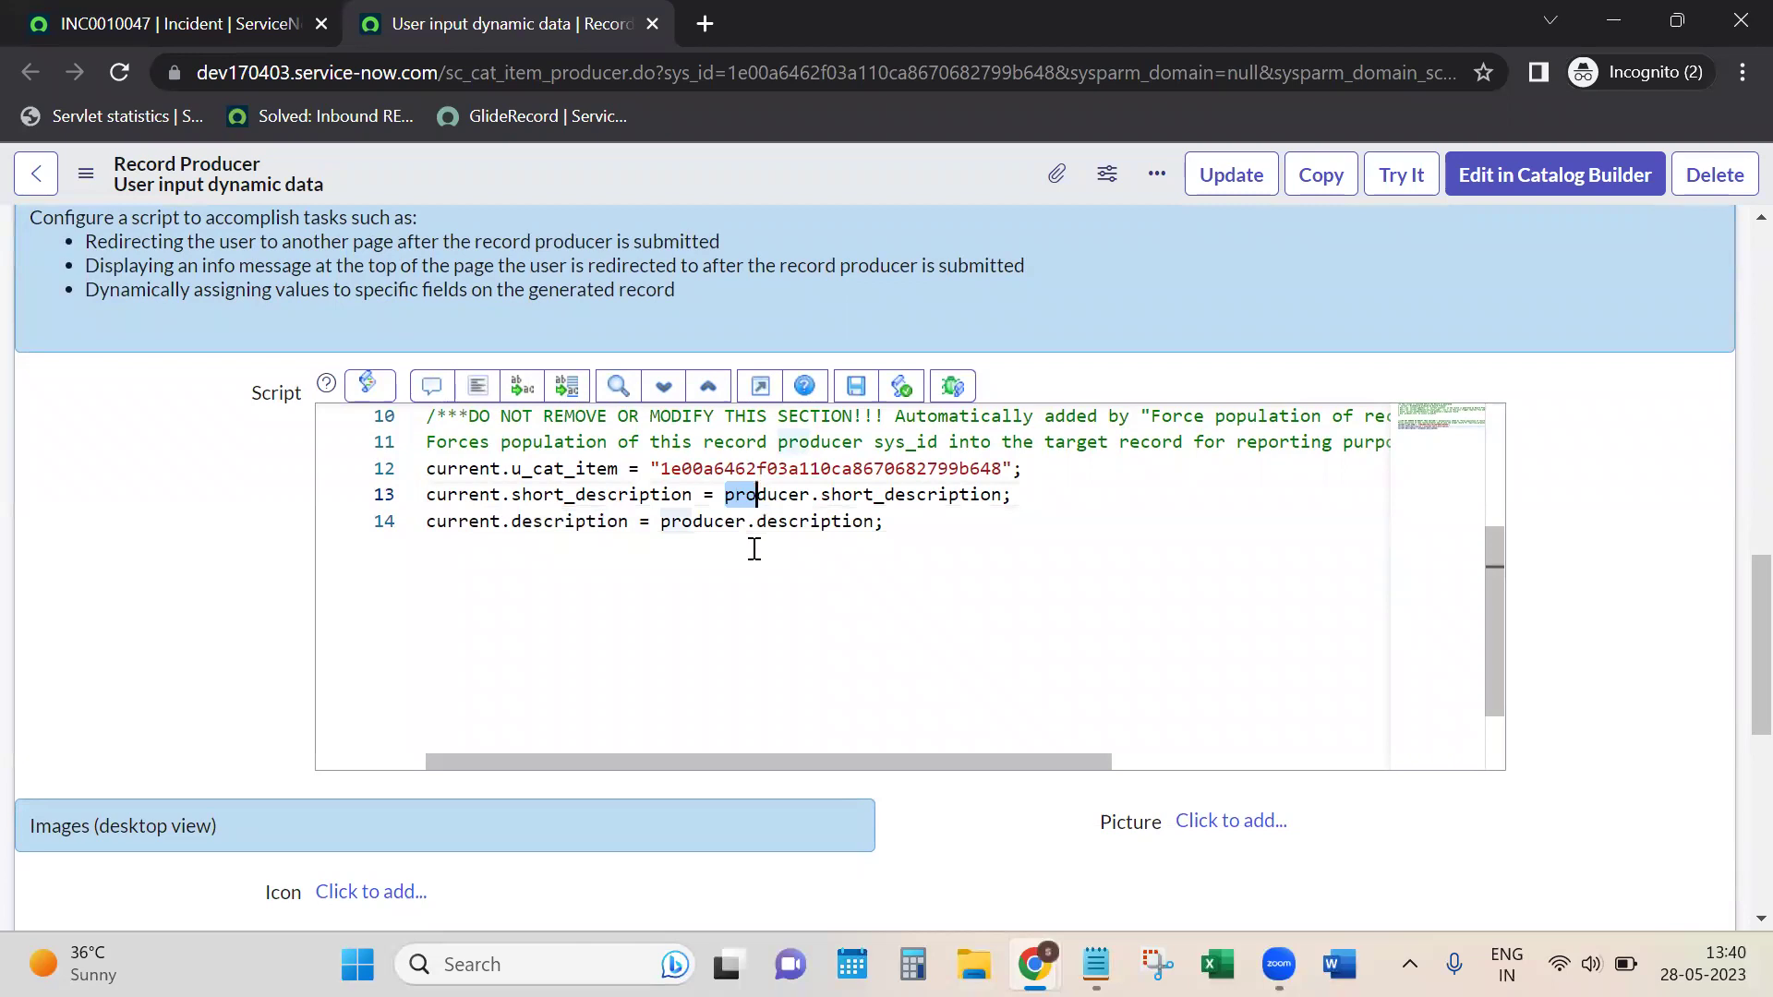
pyautogui.click(1096, 964)
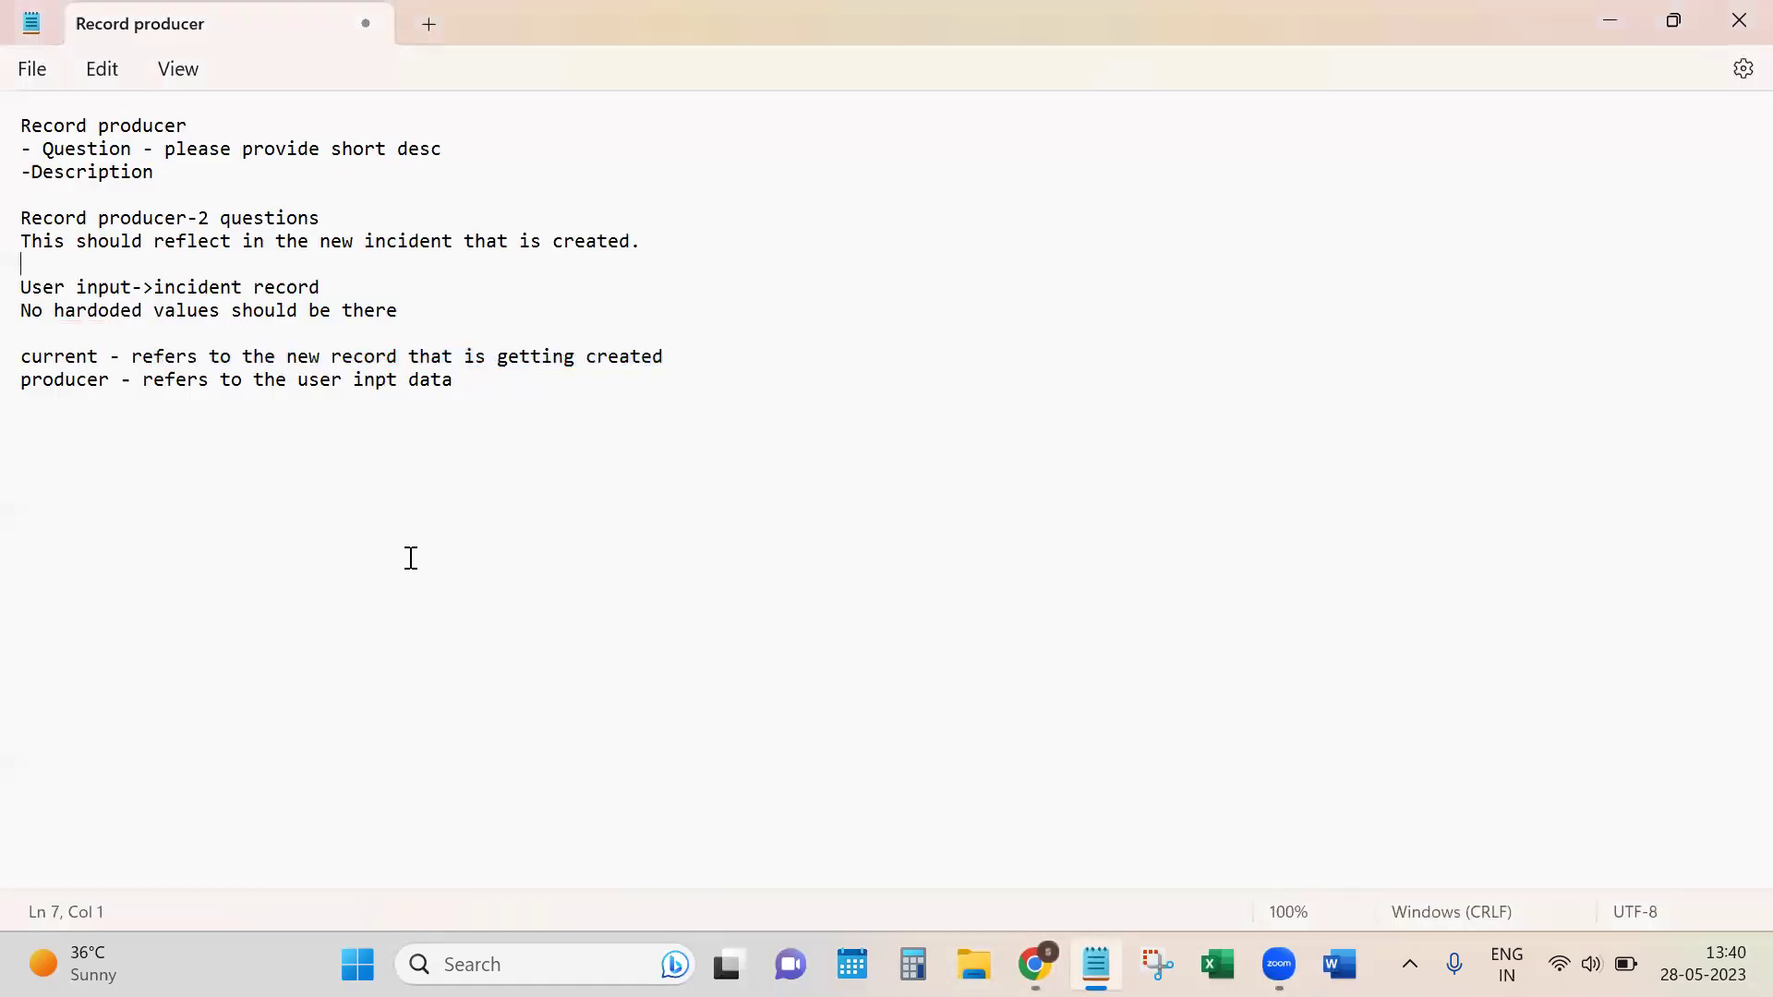
pyautogui.tripleClick(37, 383)
pyautogui.doubleClick(46, 381)
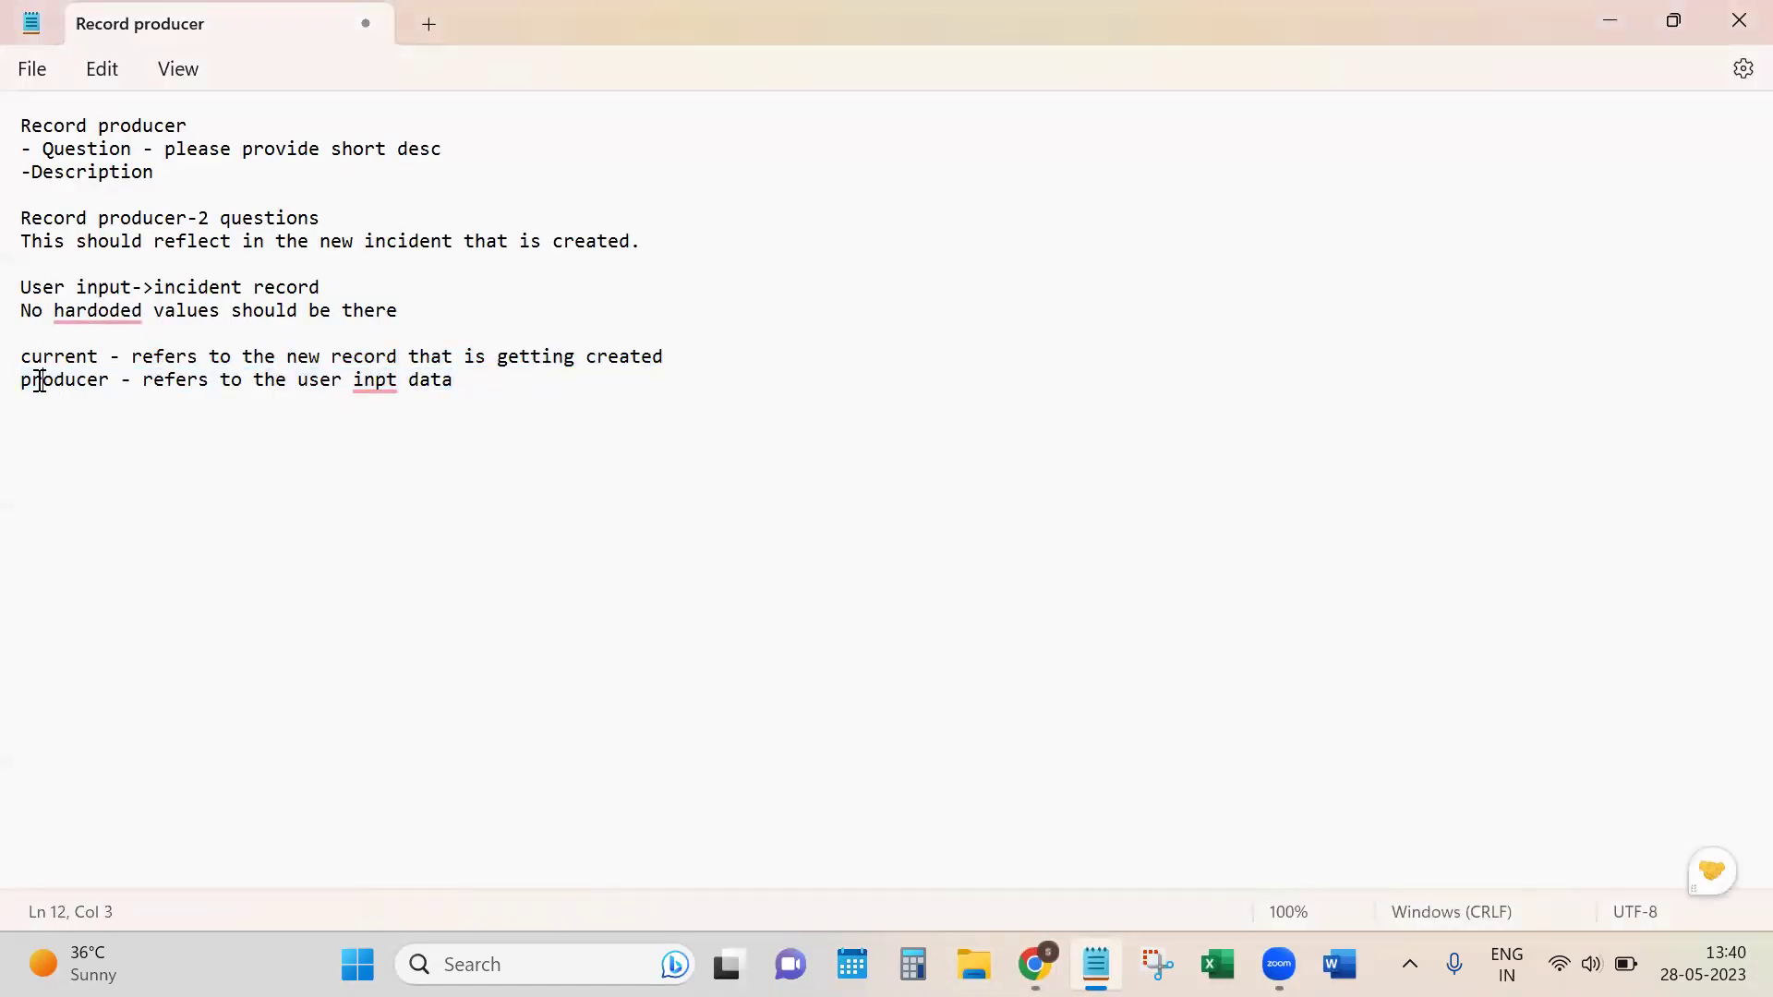
pyautogui.hotkey('alt', 'Tab')
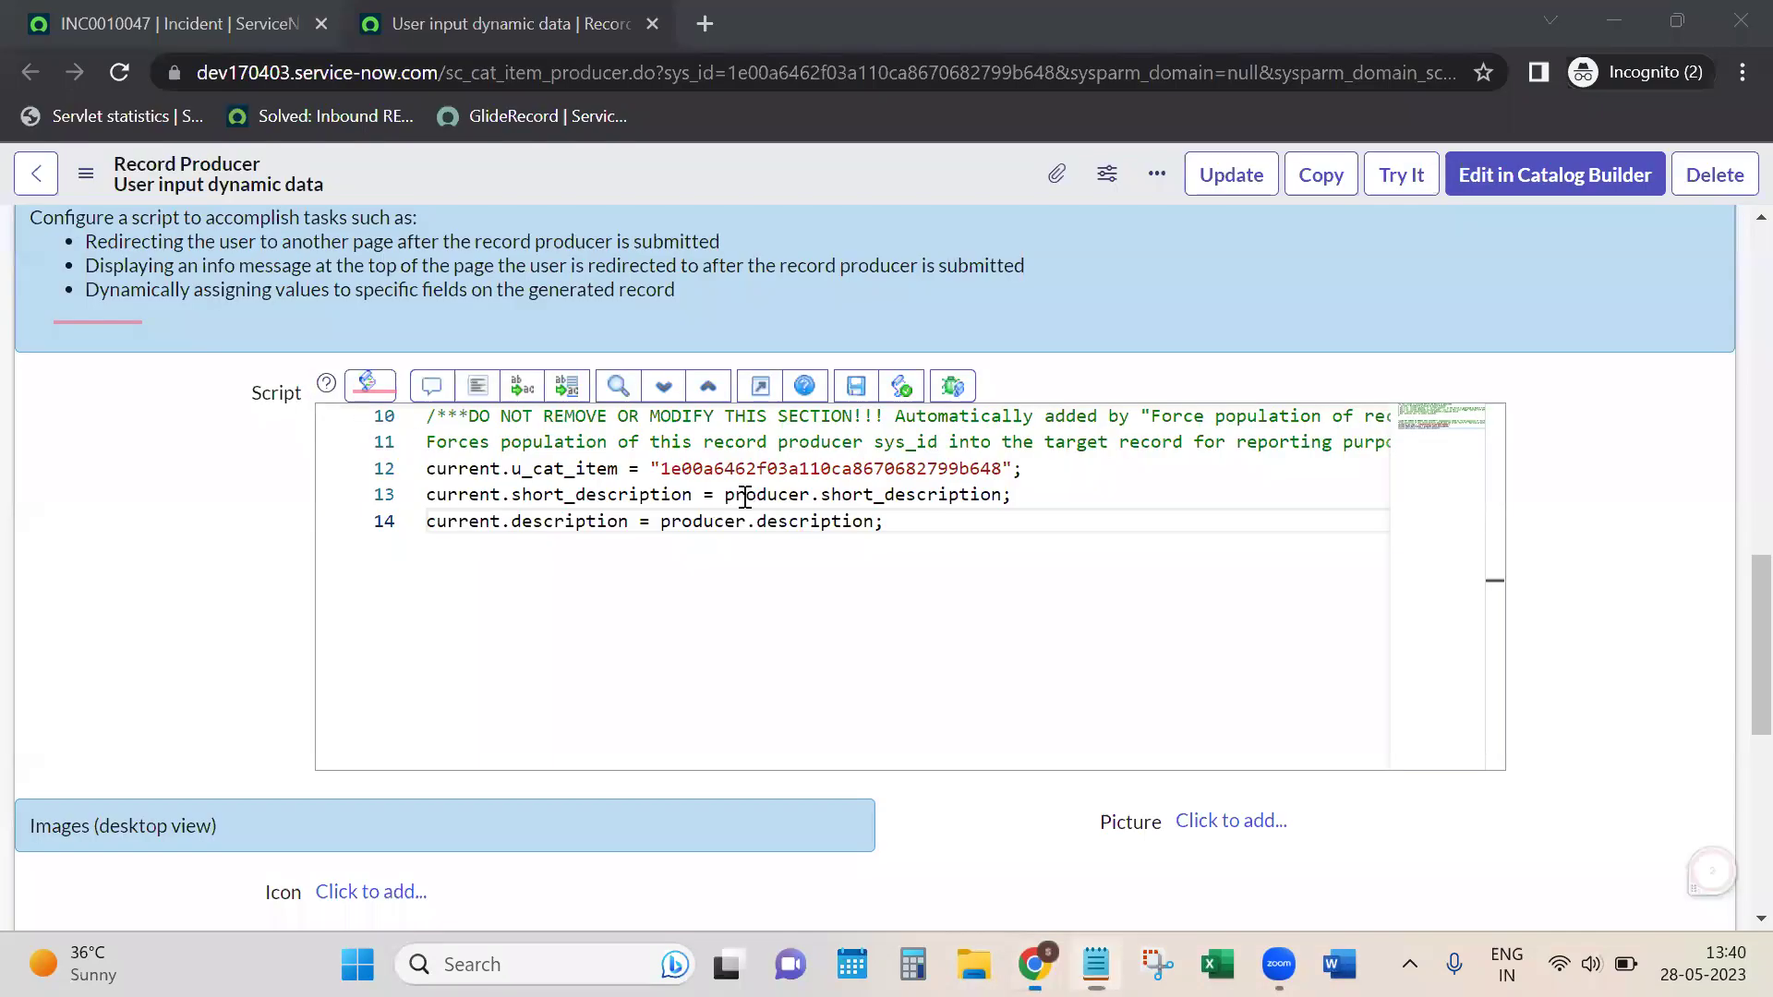
pyautogui.moveTo(821, 495); pyautogui.dragTo(991, 499)
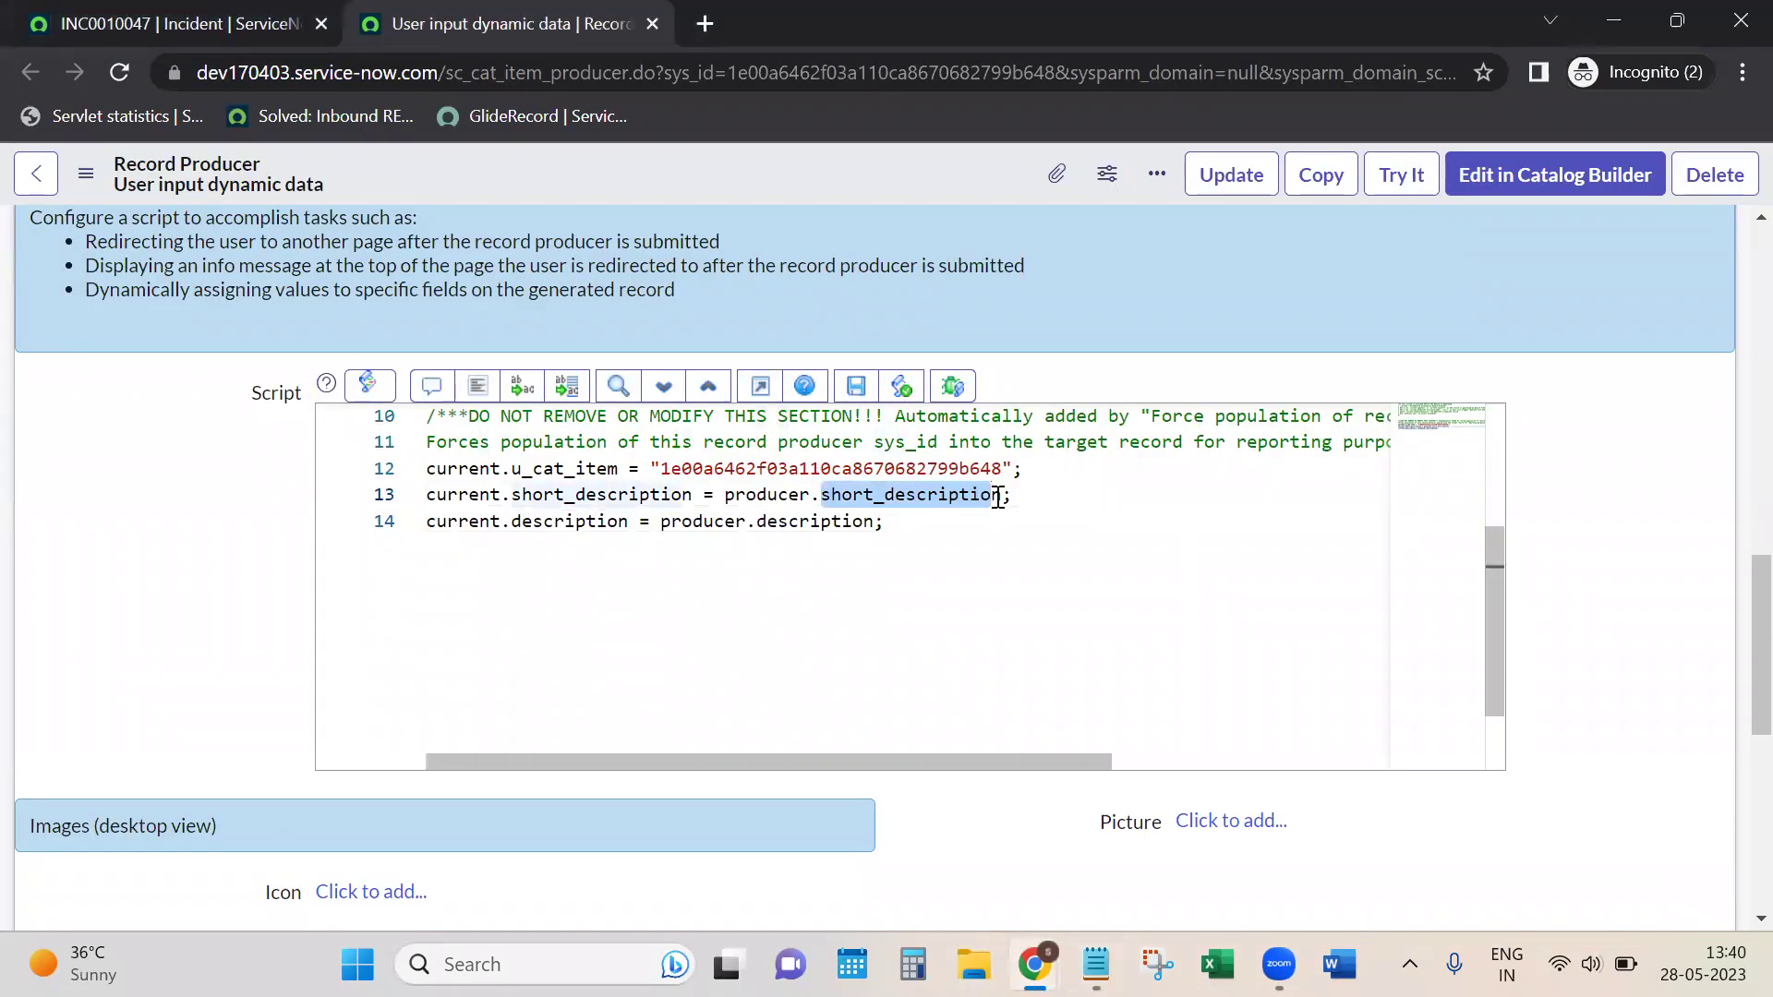
pyautogui.moveTo(759, 522); pyautogui.dragTo(884, 554)
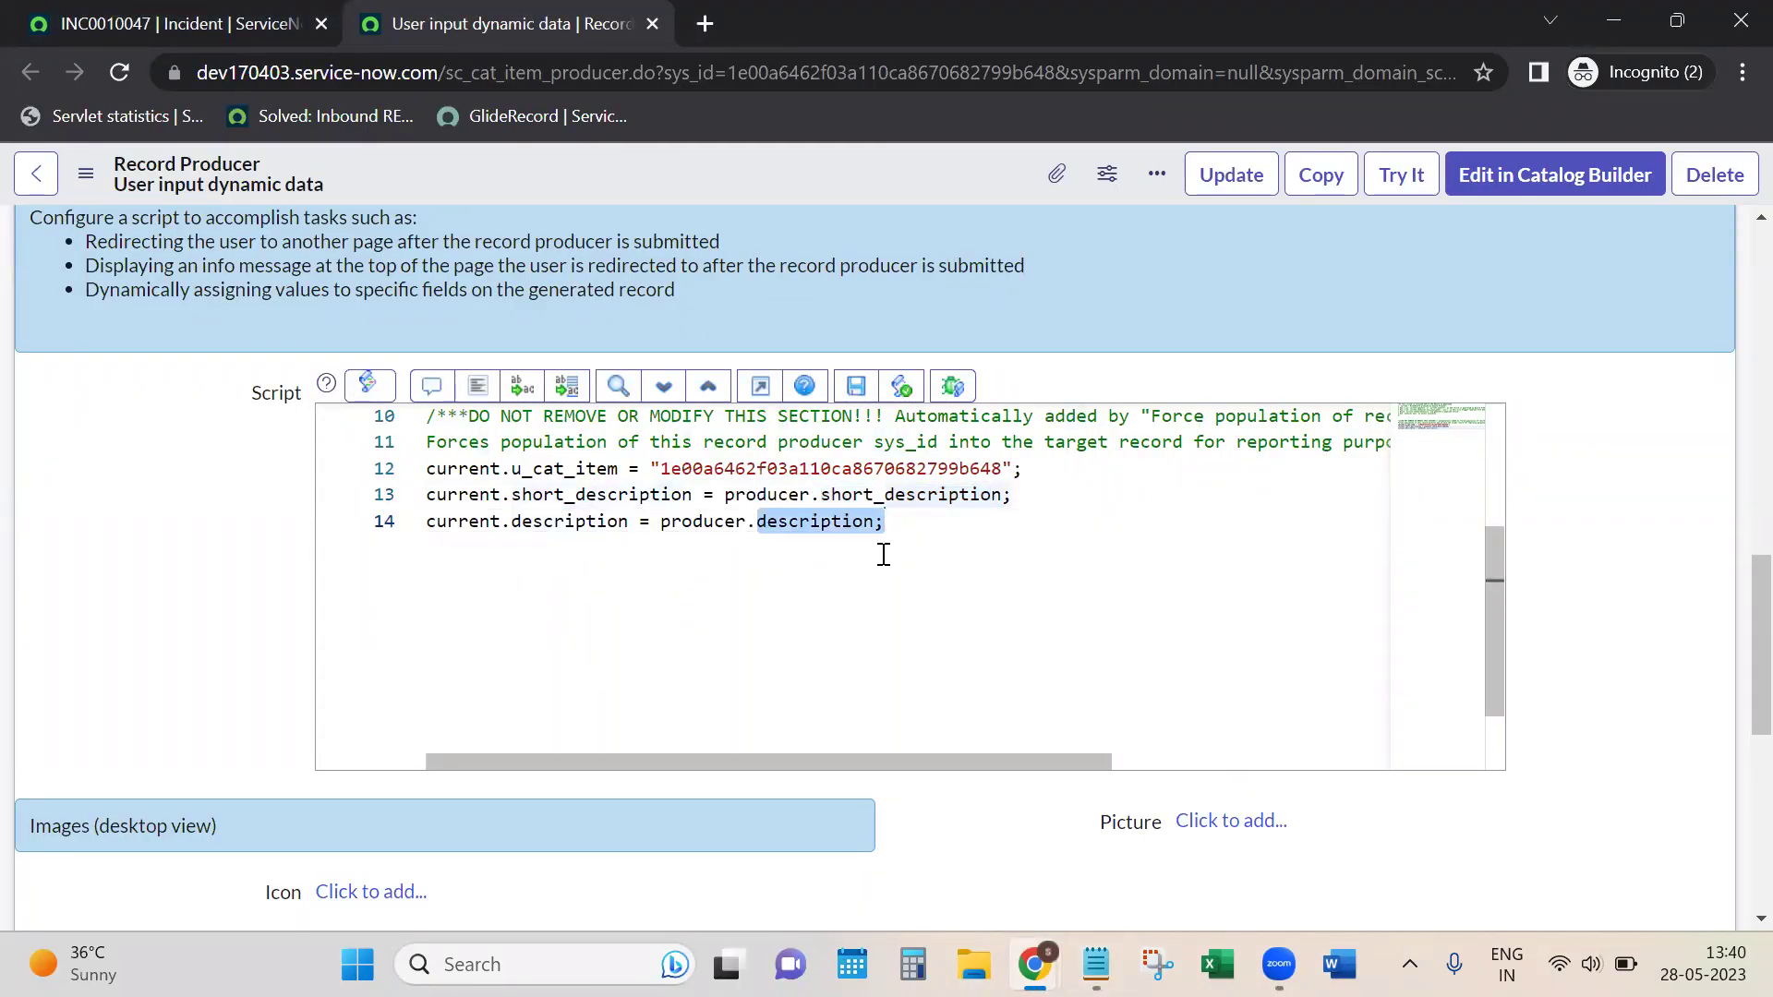
pyautogui.scroll(-1, 883, 554)
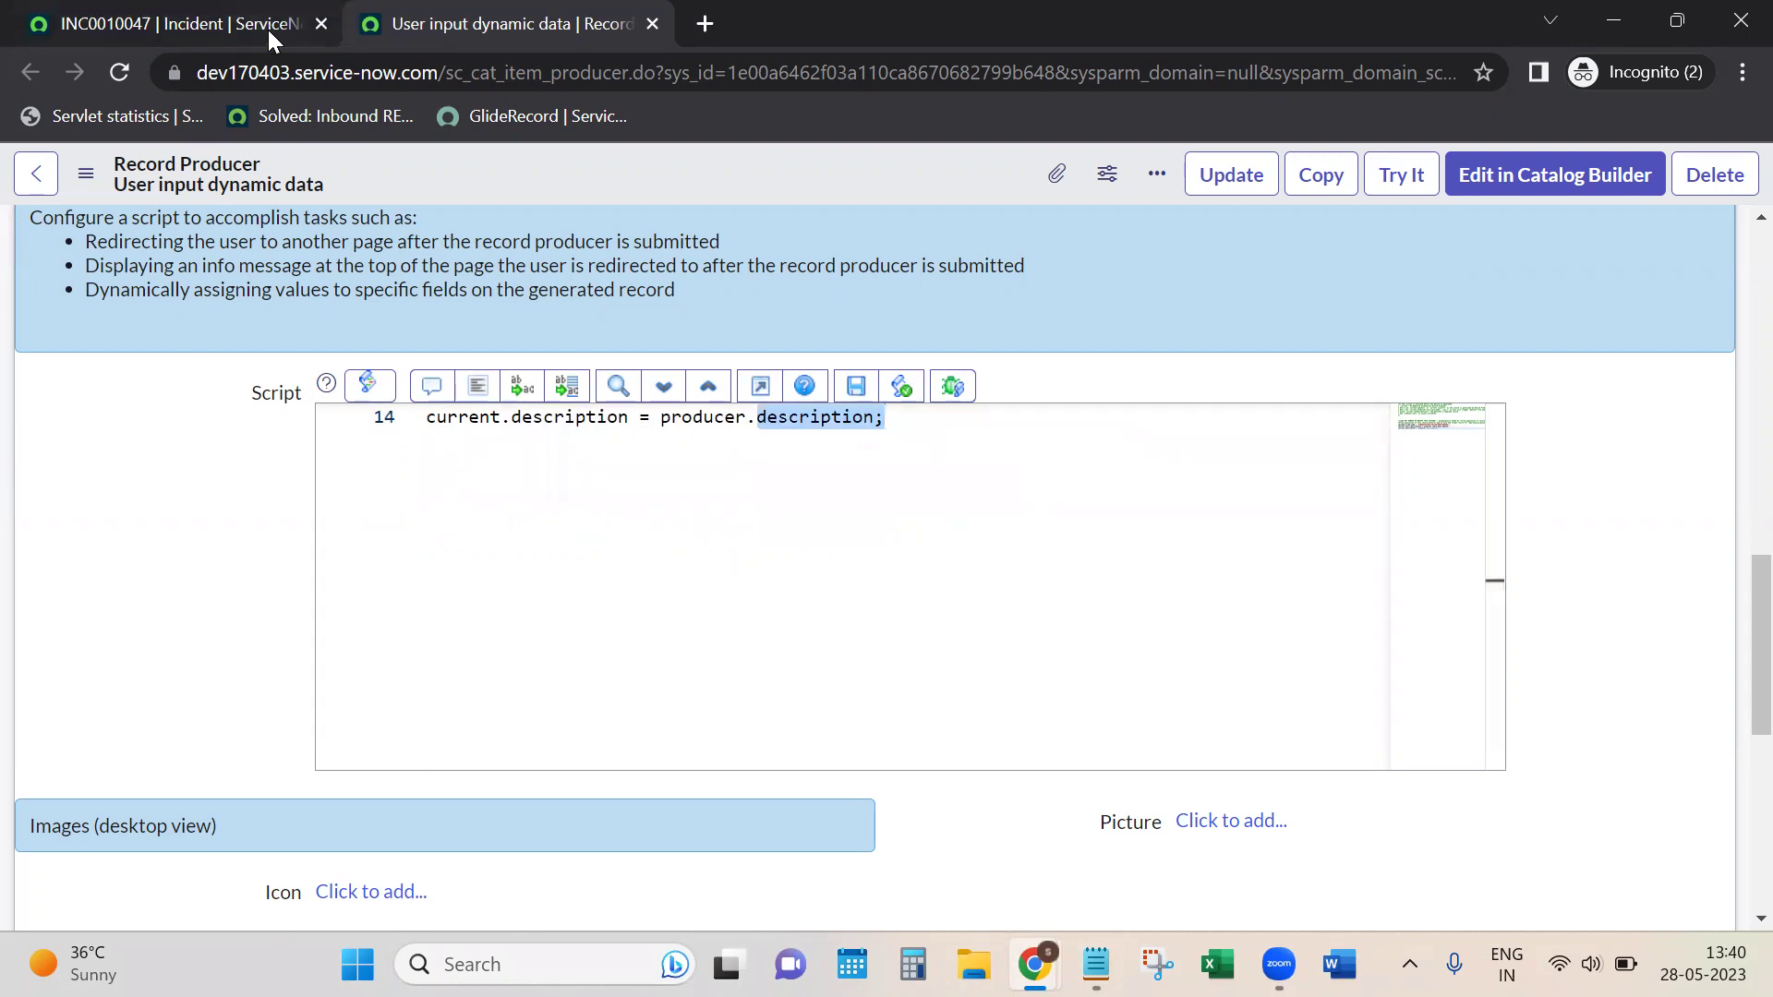
pyautogui.click(215, 12)
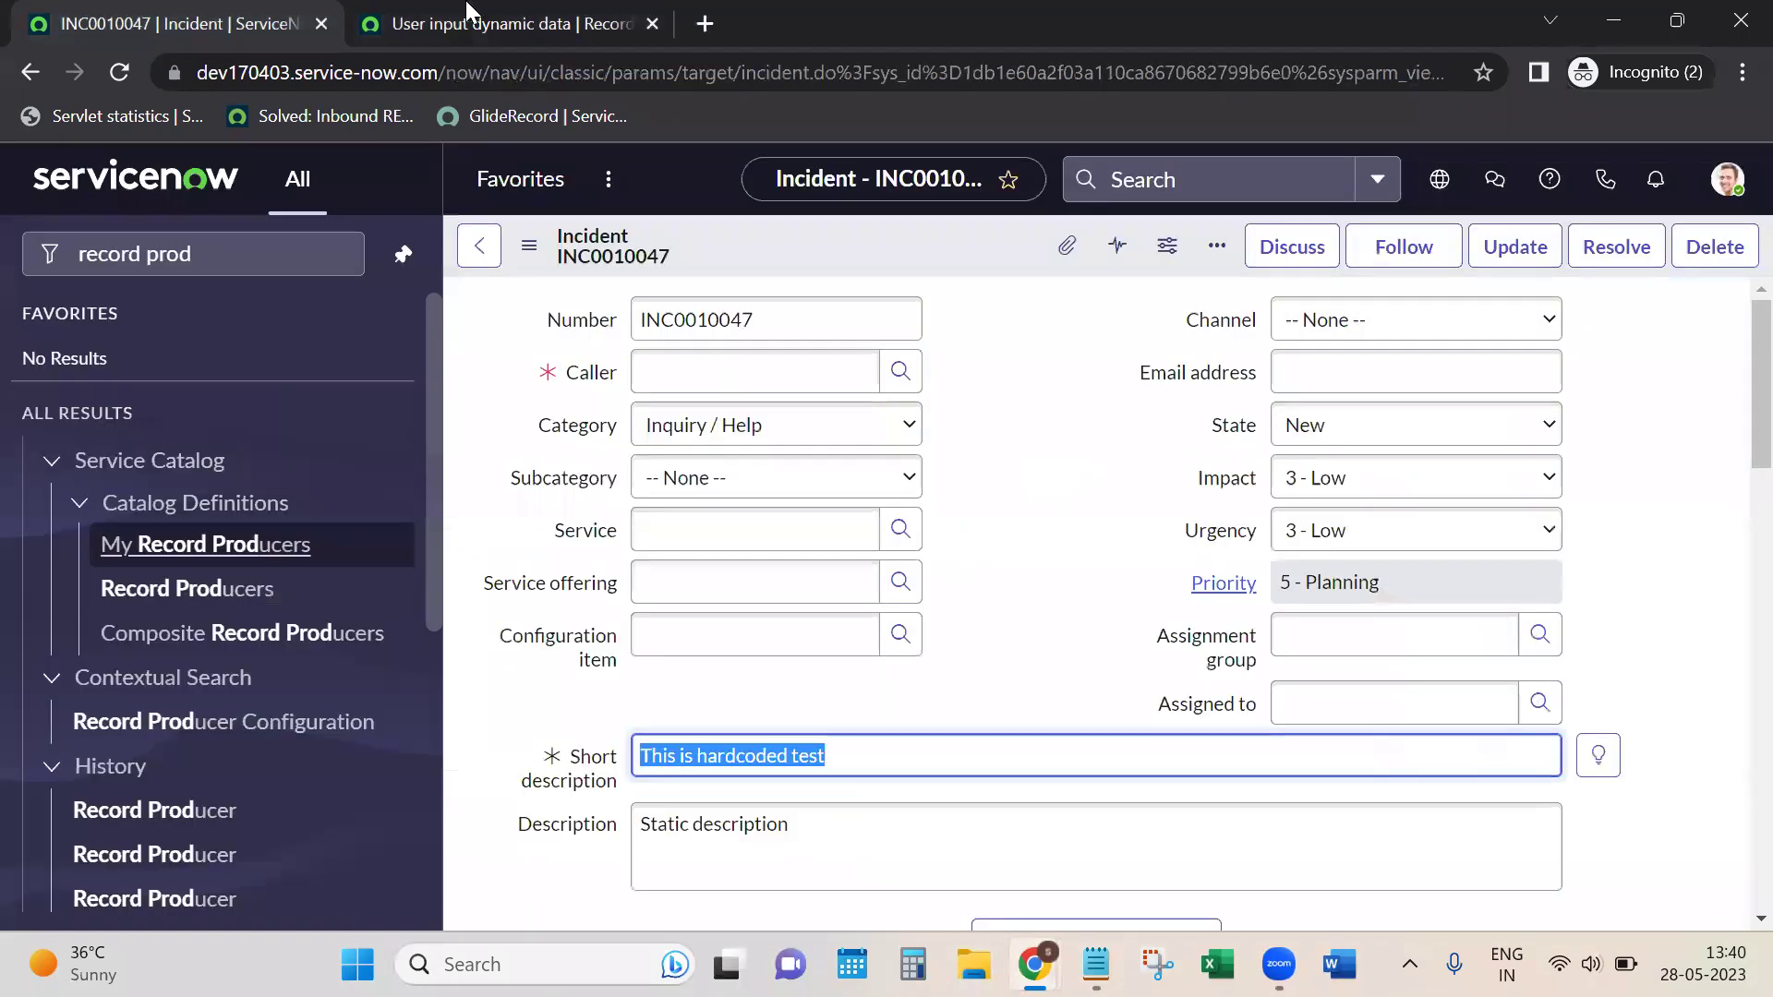
pyautogui.click(471, 20)
pyautogui.scroll(1, 403, 237)
pyautogui.scroll(2, 403, 236)
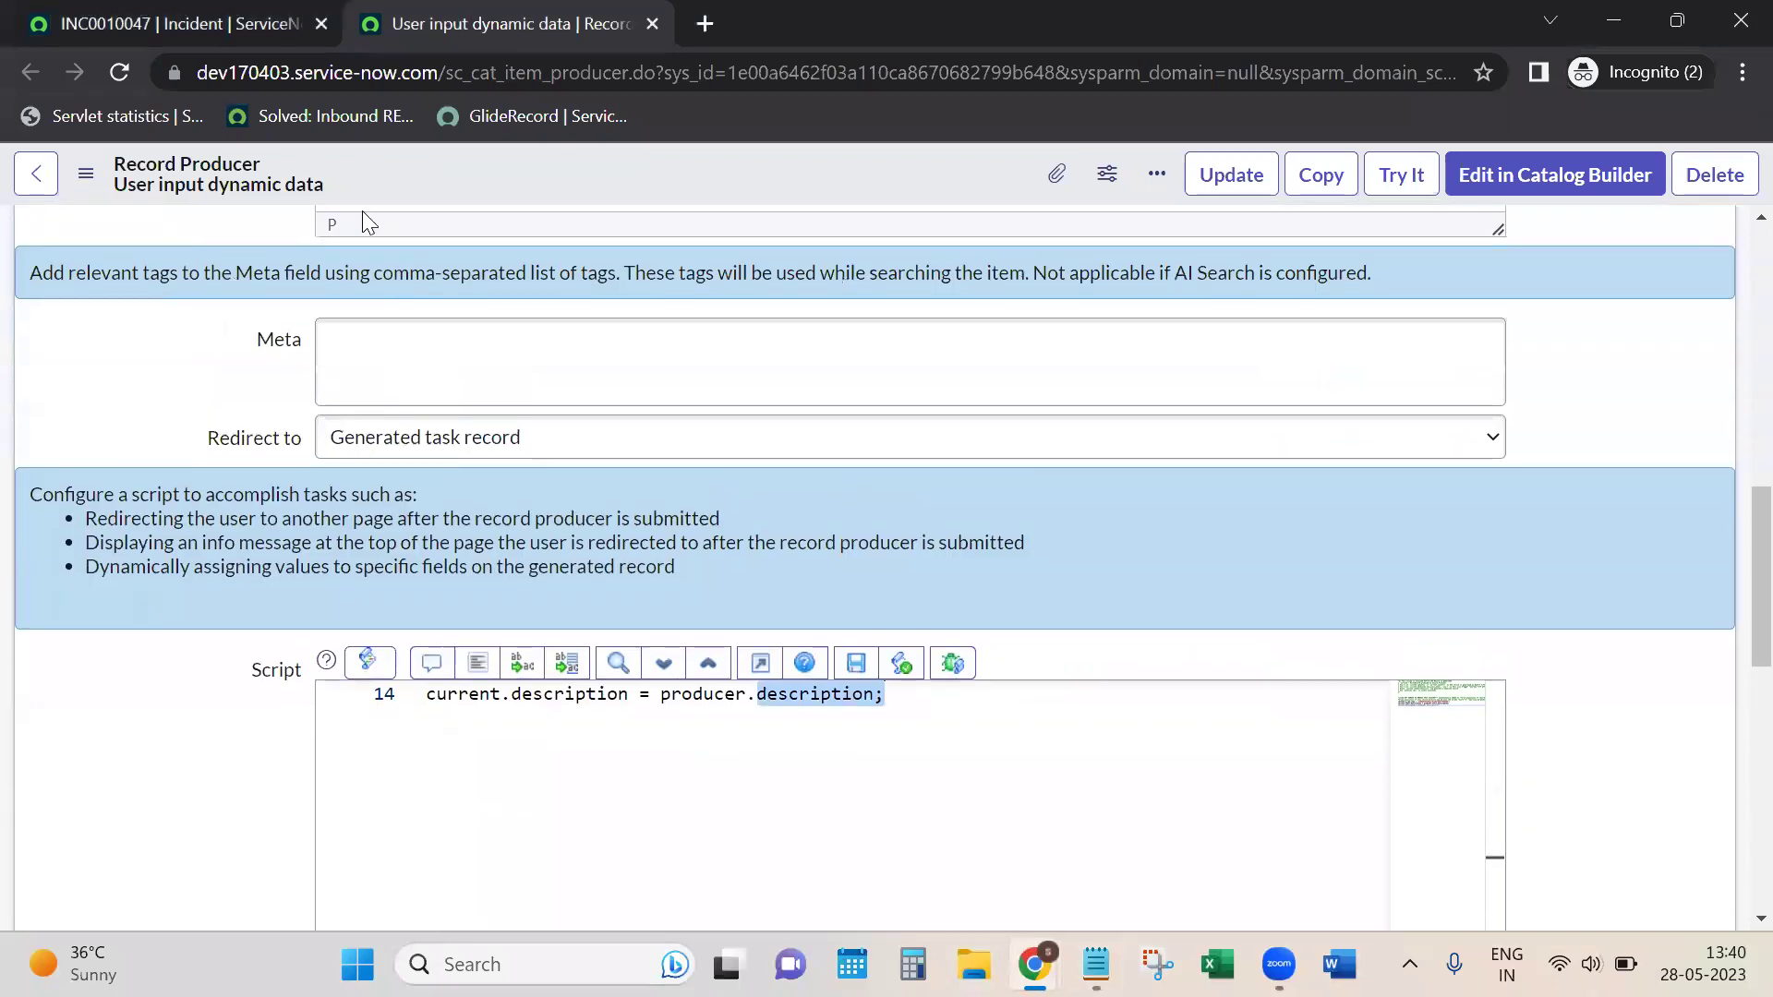
pyautogui.scroll(10, 341, 186)
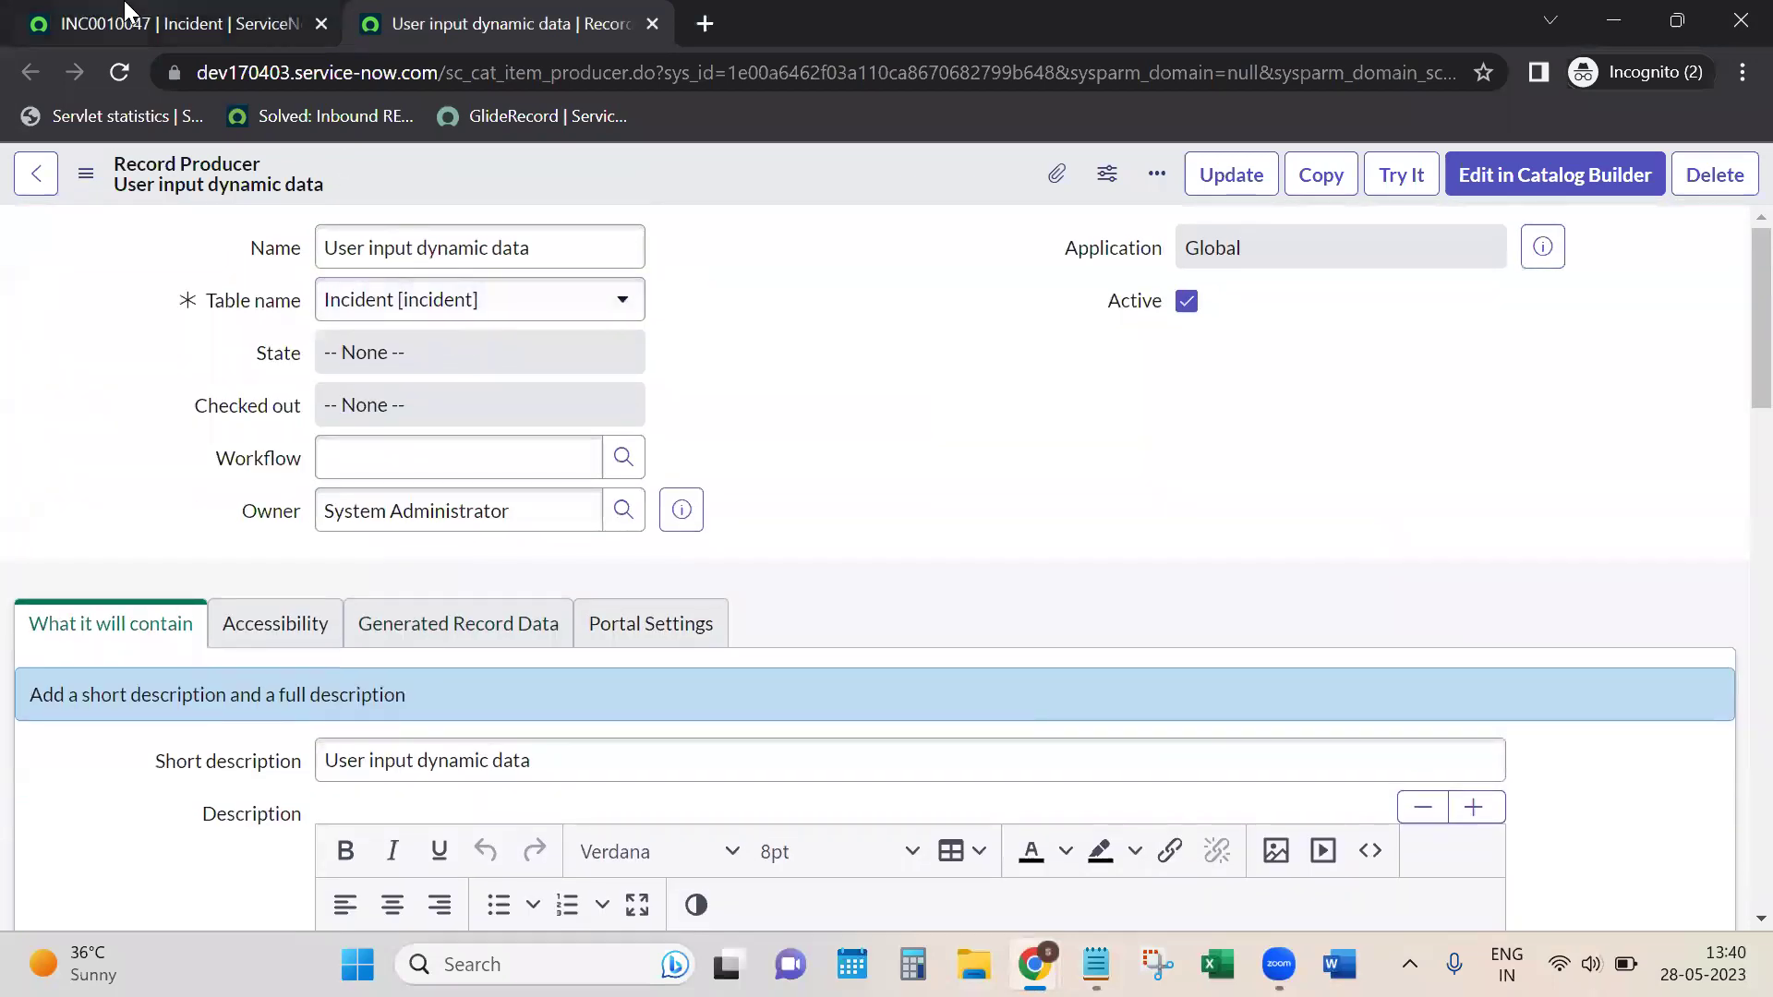
# Step: In the incident's browser tab, reopen the User input dynamic data record producer from the navigation history and view its script
pyautogui.click(120, 15)
pyautogui.click(609, 181)
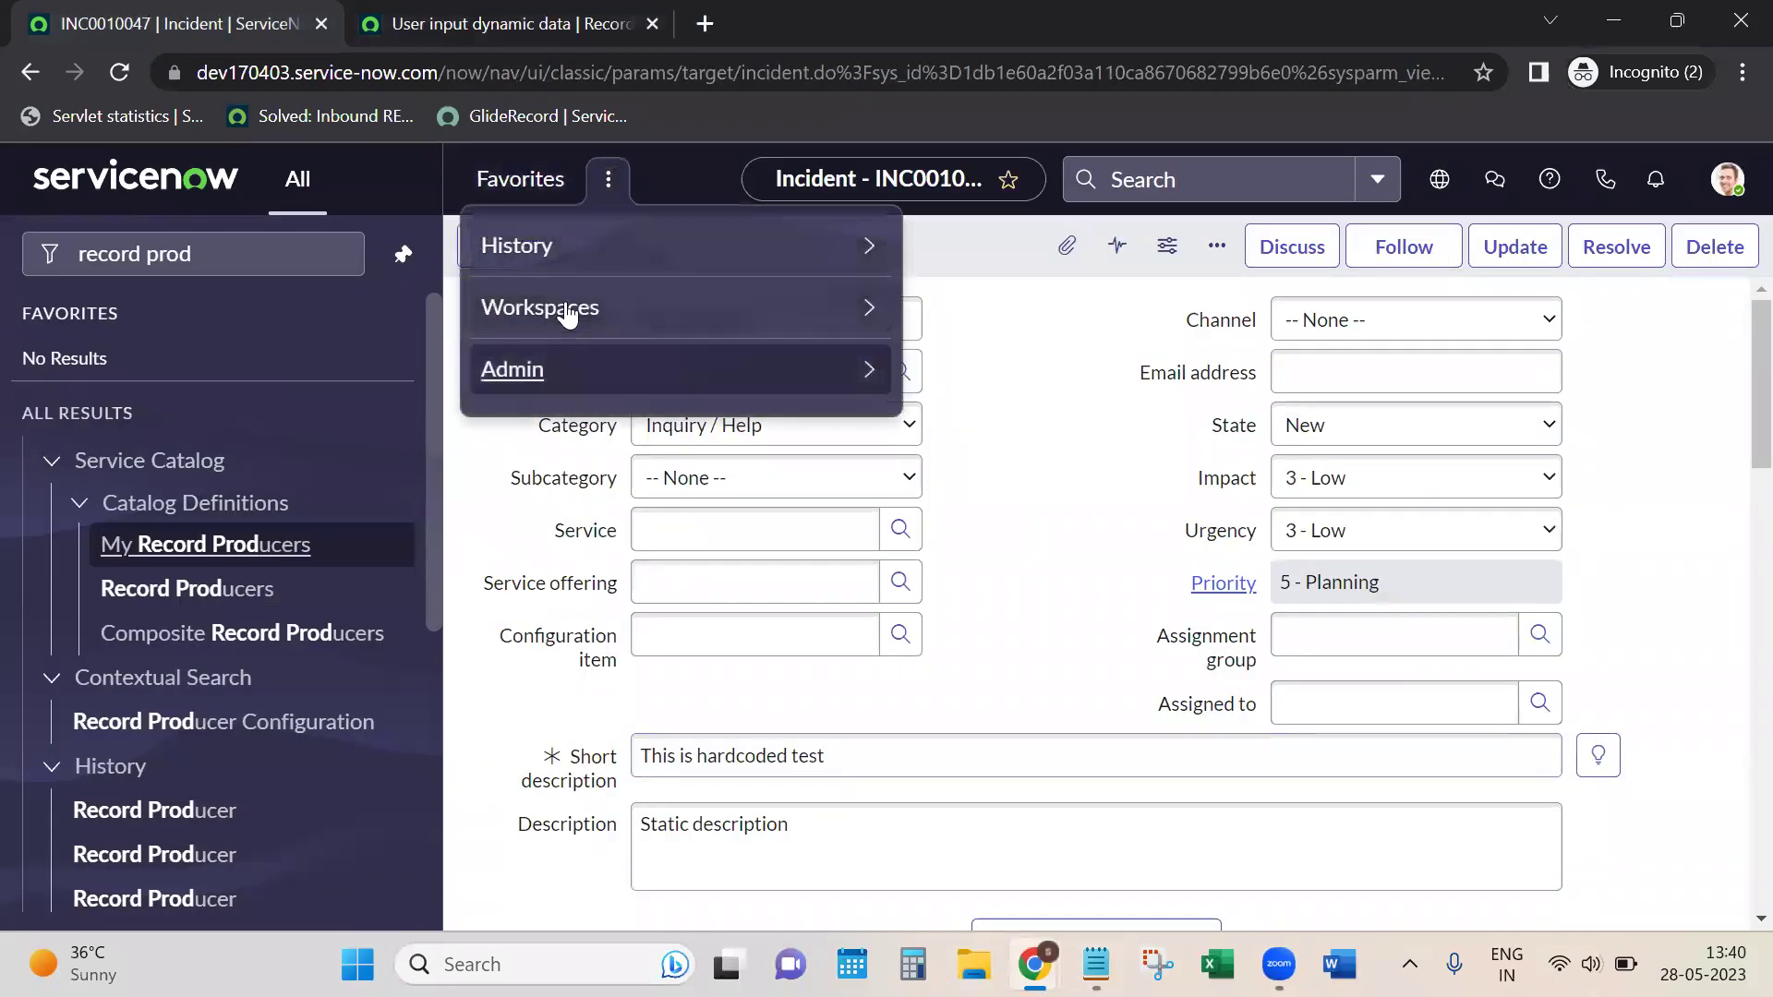
pyautogui.click(569, 258)
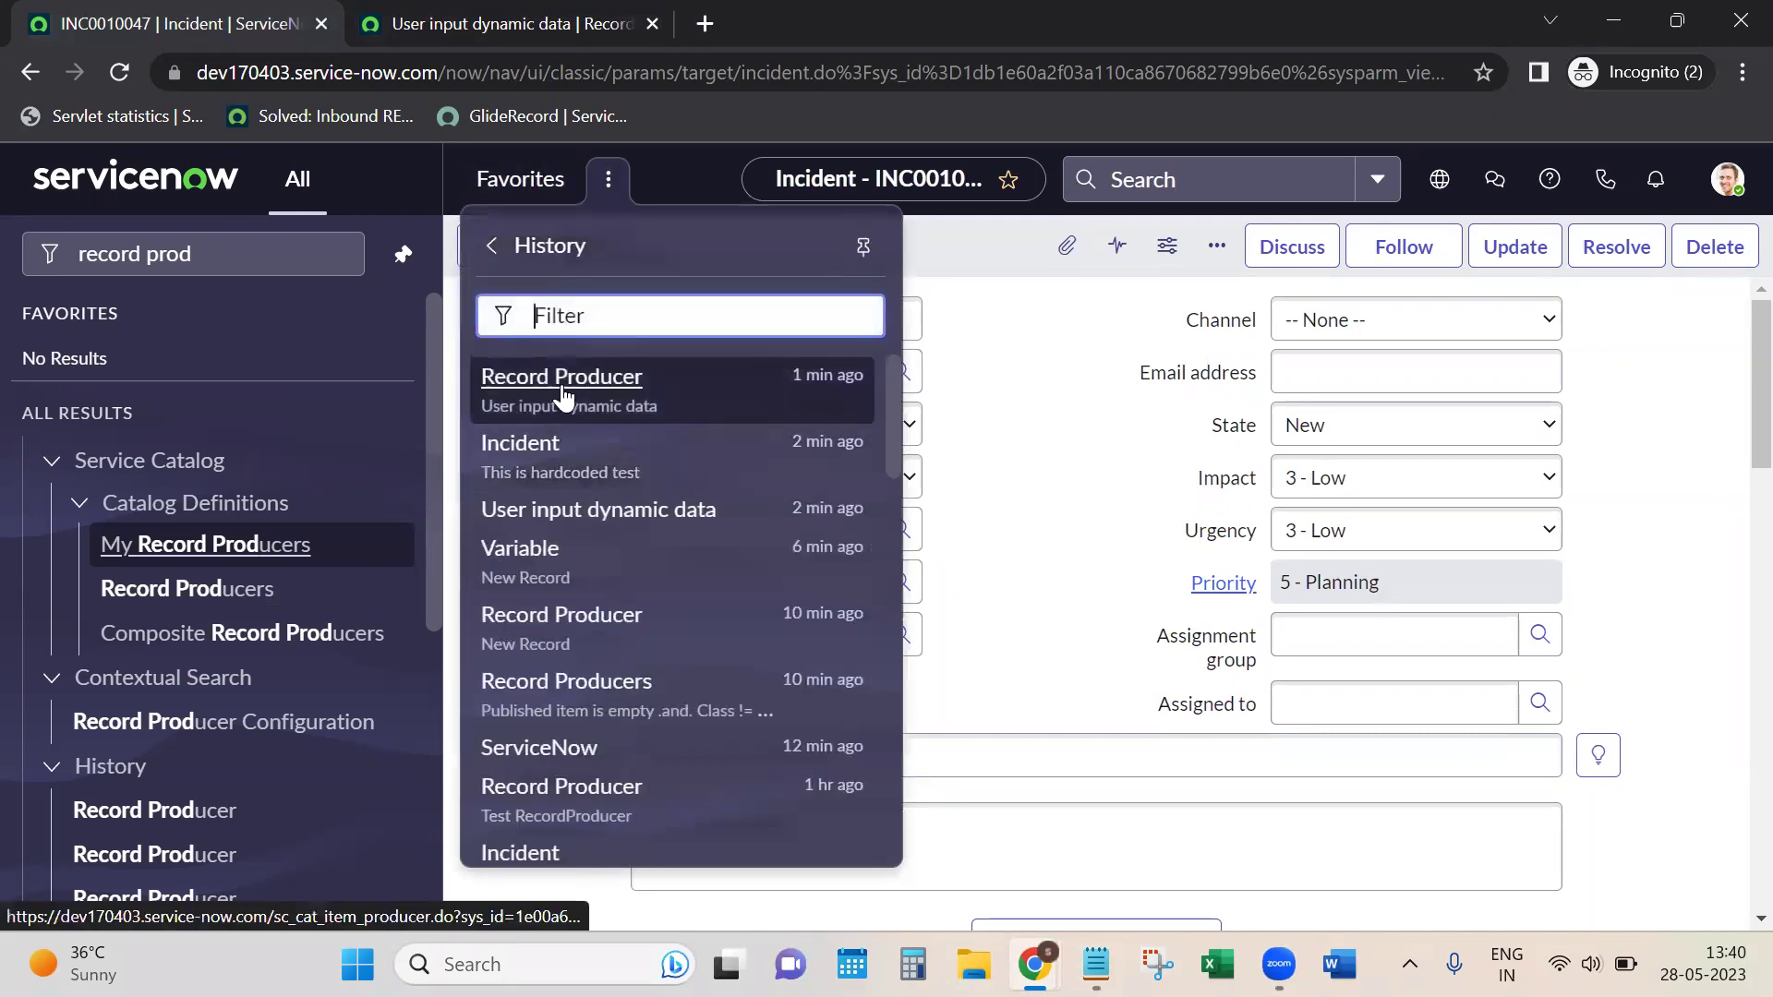
pyautogui.click(535, 388)
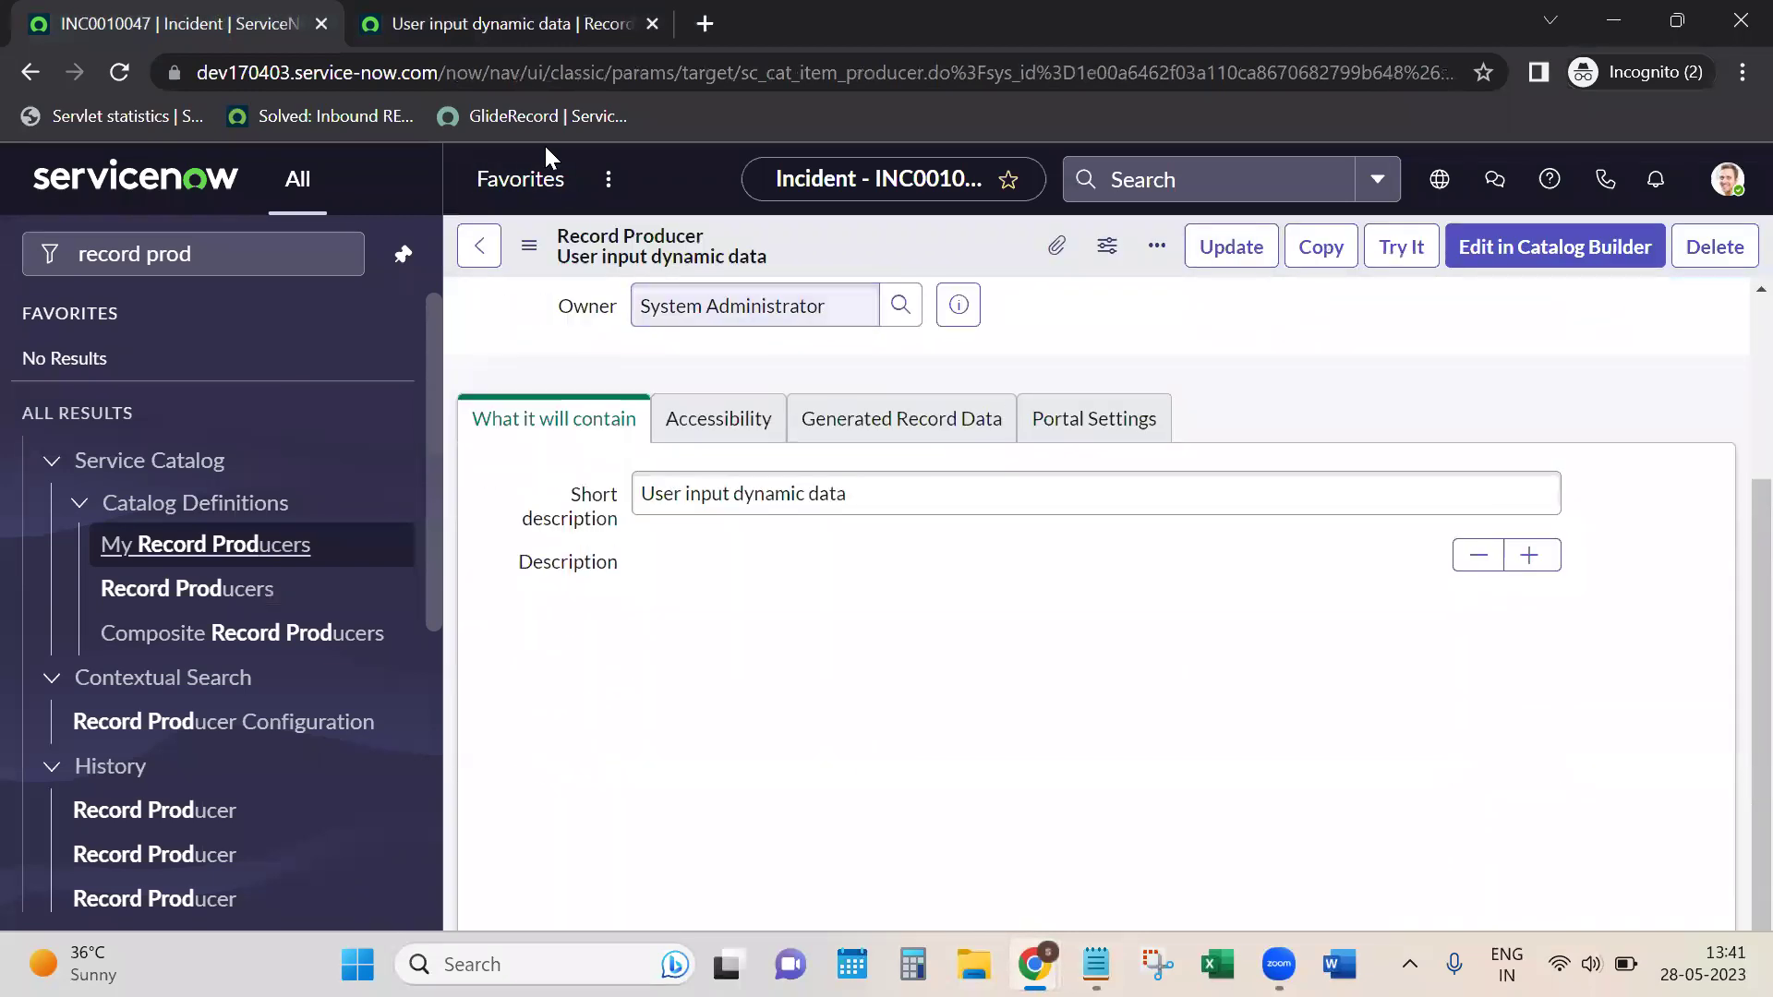
pyautogui.scroll(-1, 924, 646)
pyautogui.scroll(-10, 1036, 784)
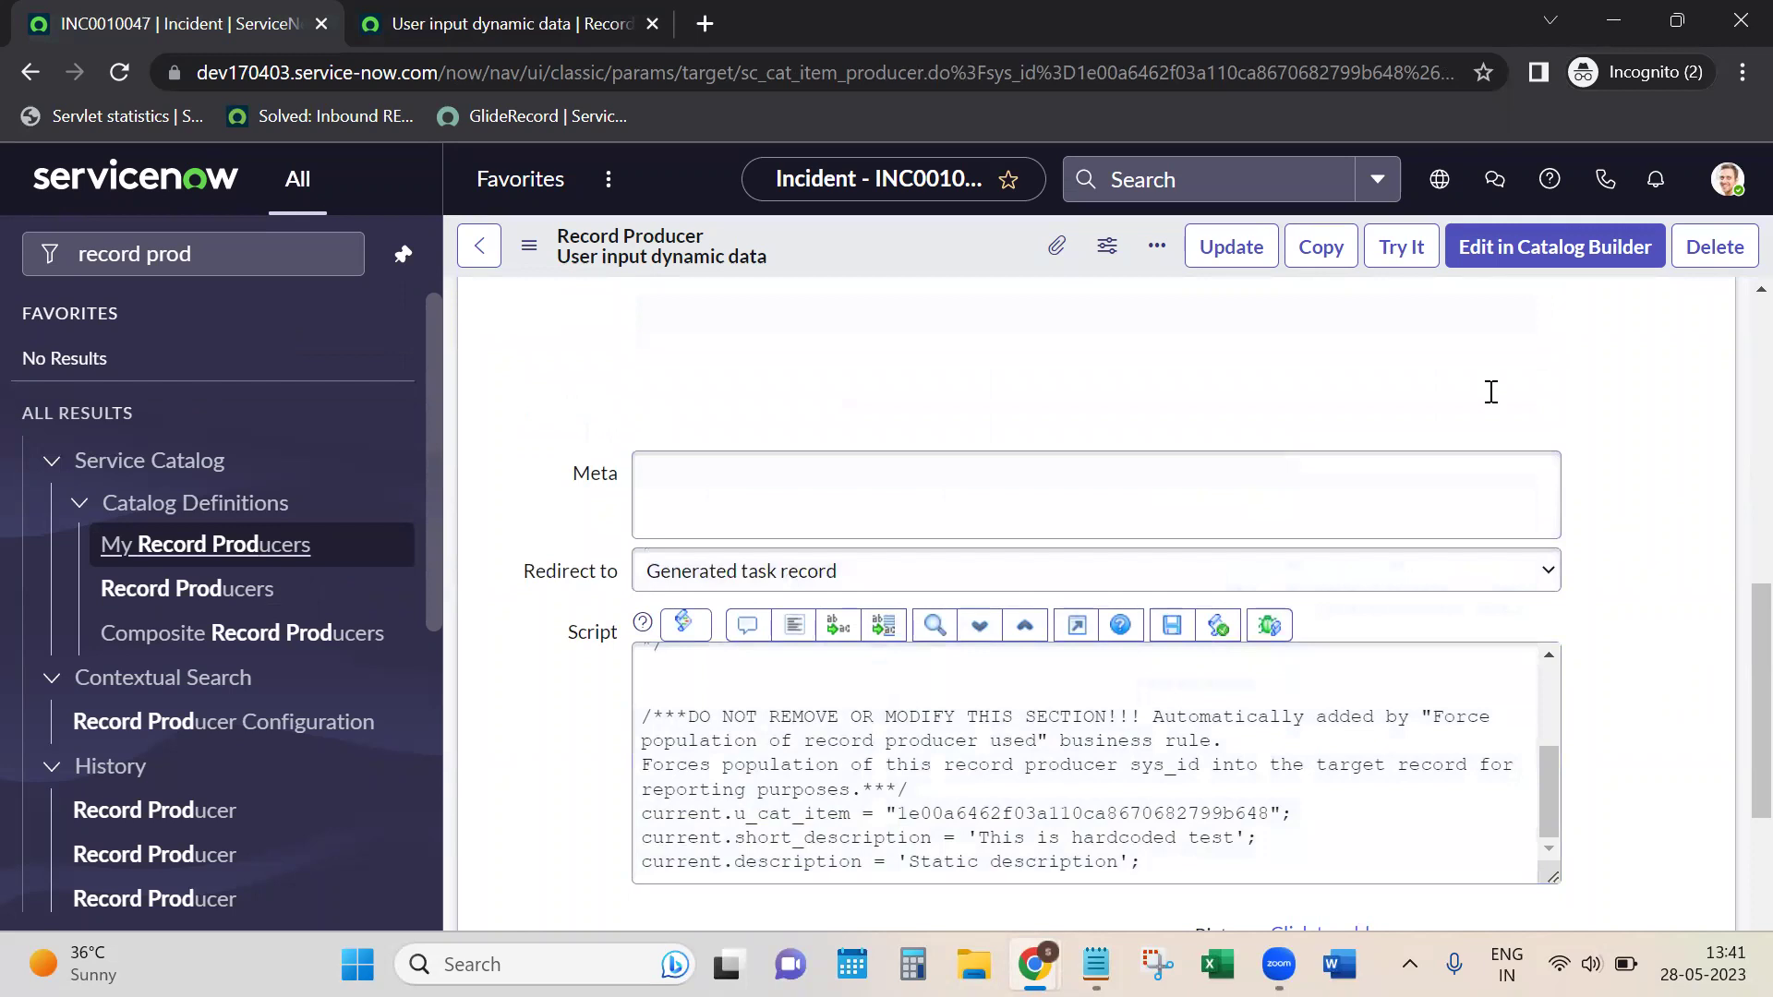
pyautogui.scroll(-11, 1455, 439)
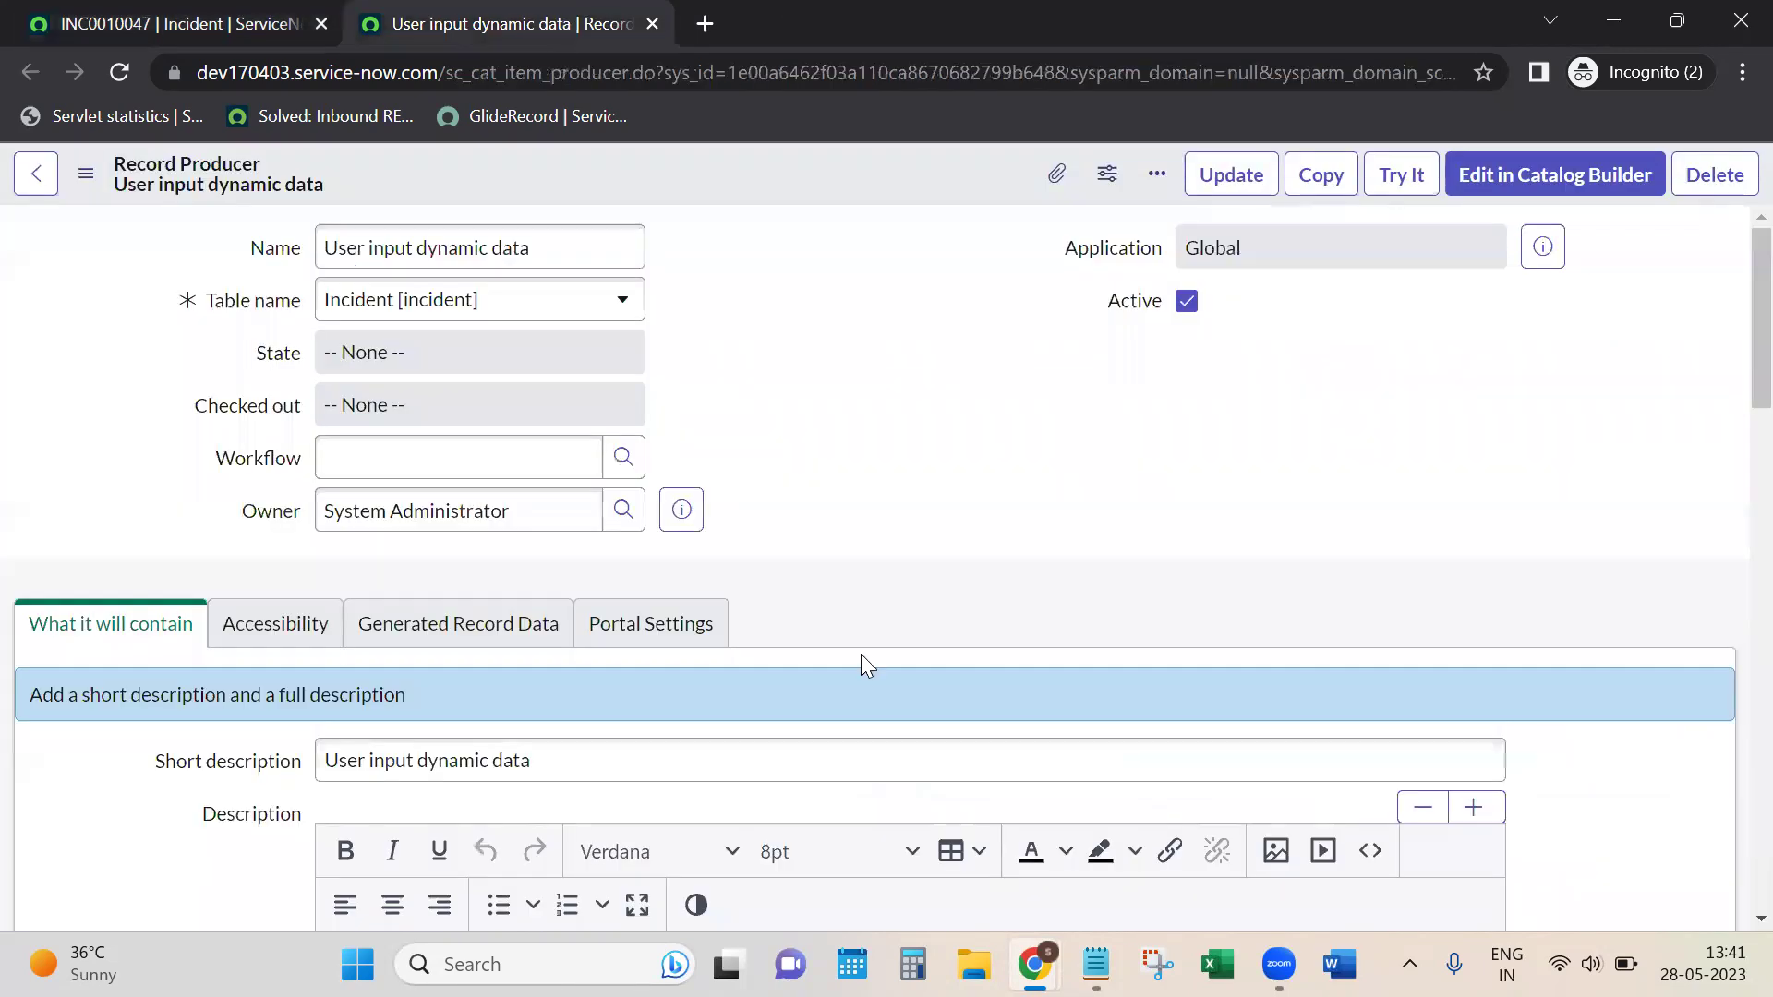
# Step: In the other browser tab's record producer, check the names of the short description and detailed description variables
pyautogui.scroll(-15, 860, 654)
pyautogui.scroll(10, 893, 654)
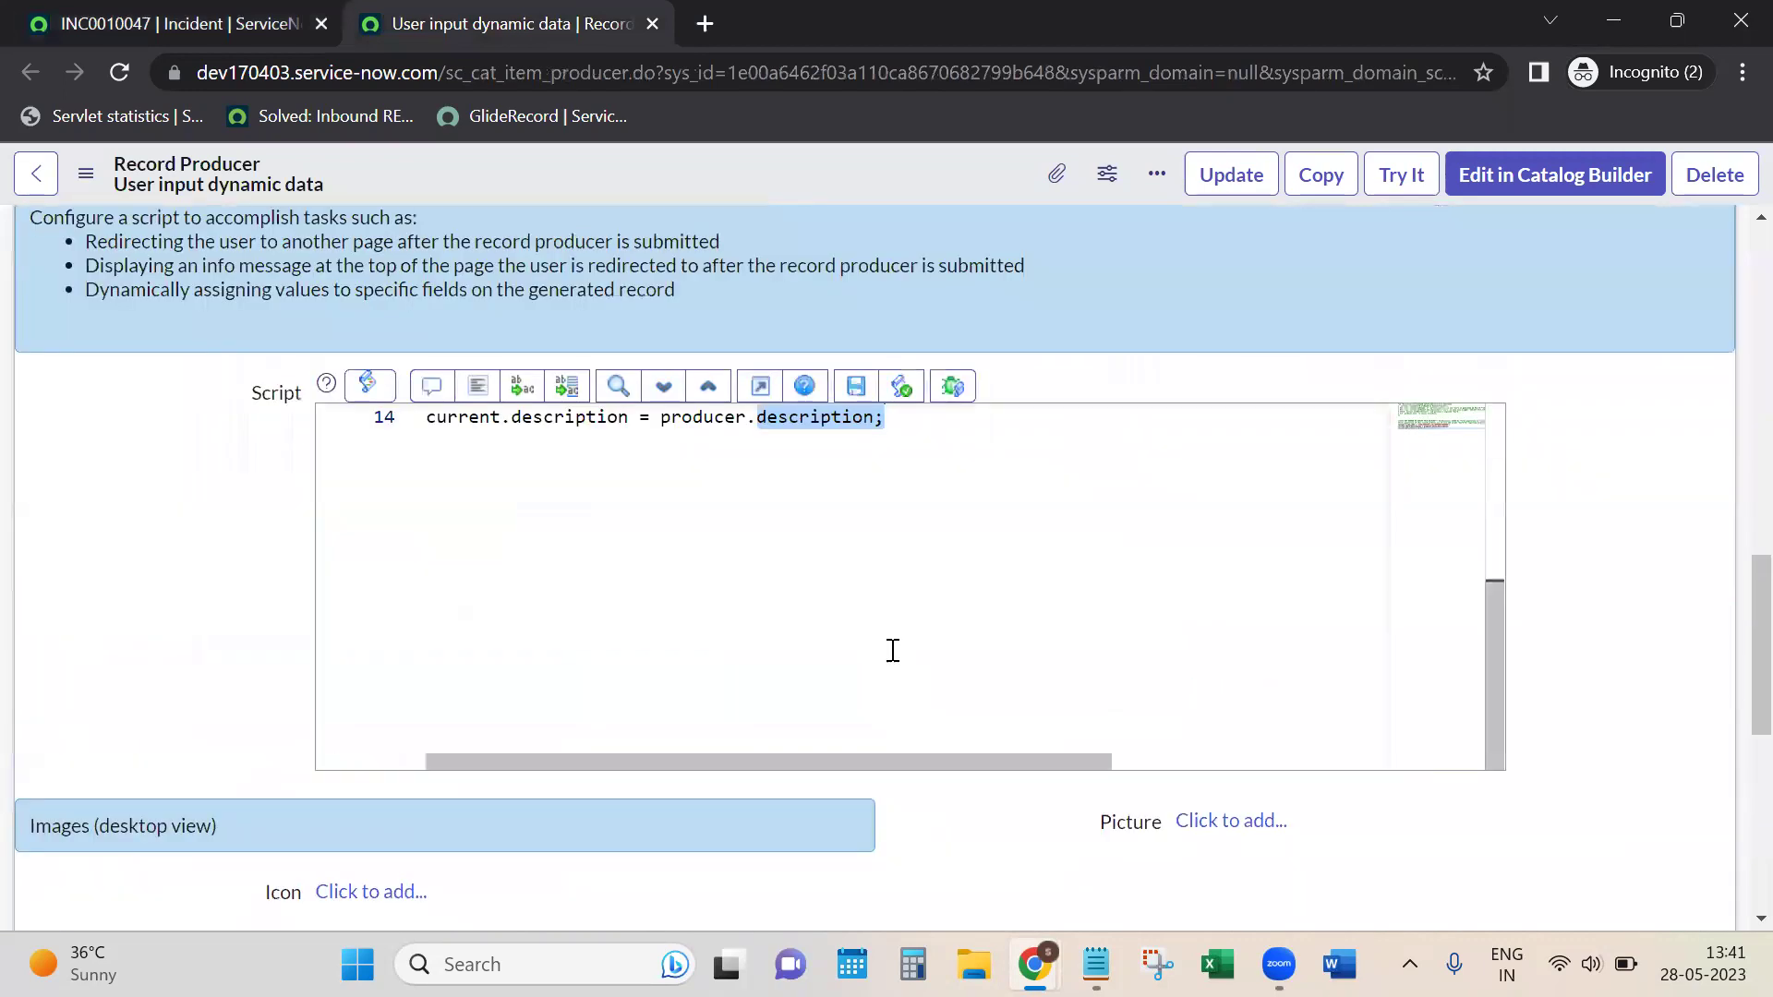
pyautogui.scroll(-7, 1330, 637)
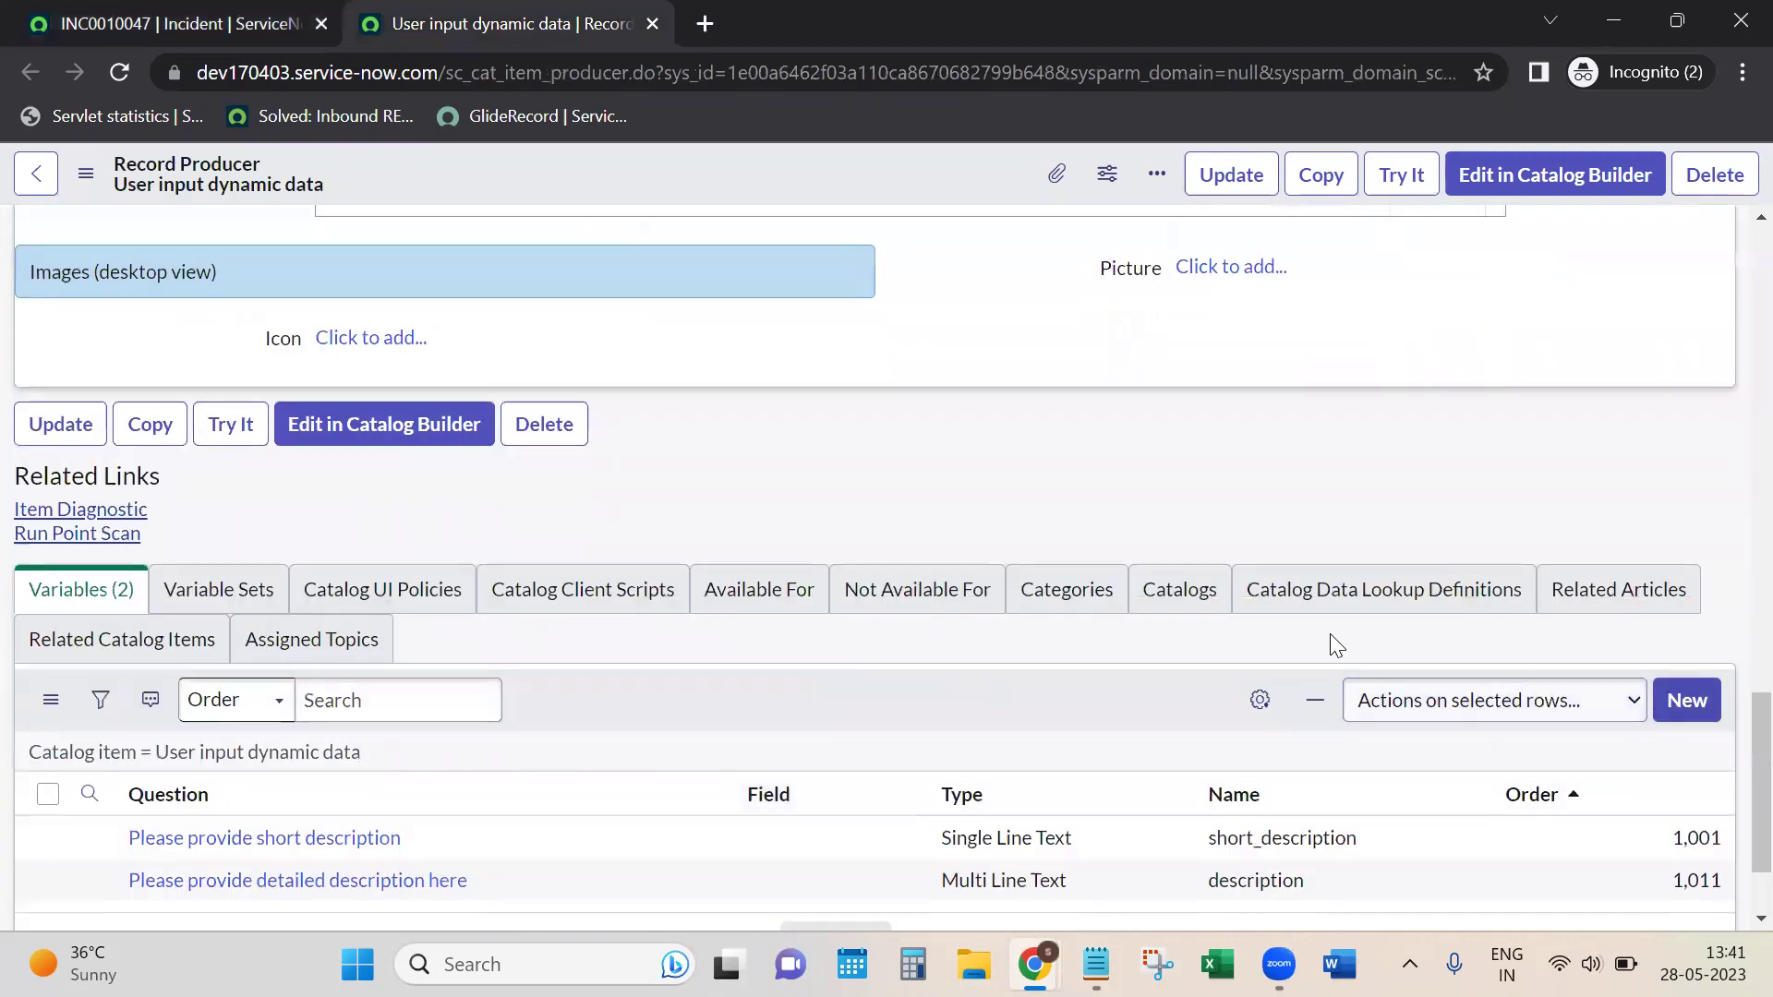
pyautogui.moveTo(1206, 700); pyautogui.dragTo(1361, 700)
pyautogui.moveTo(1203, 744); pyautogui.dragTo(1369, 744)
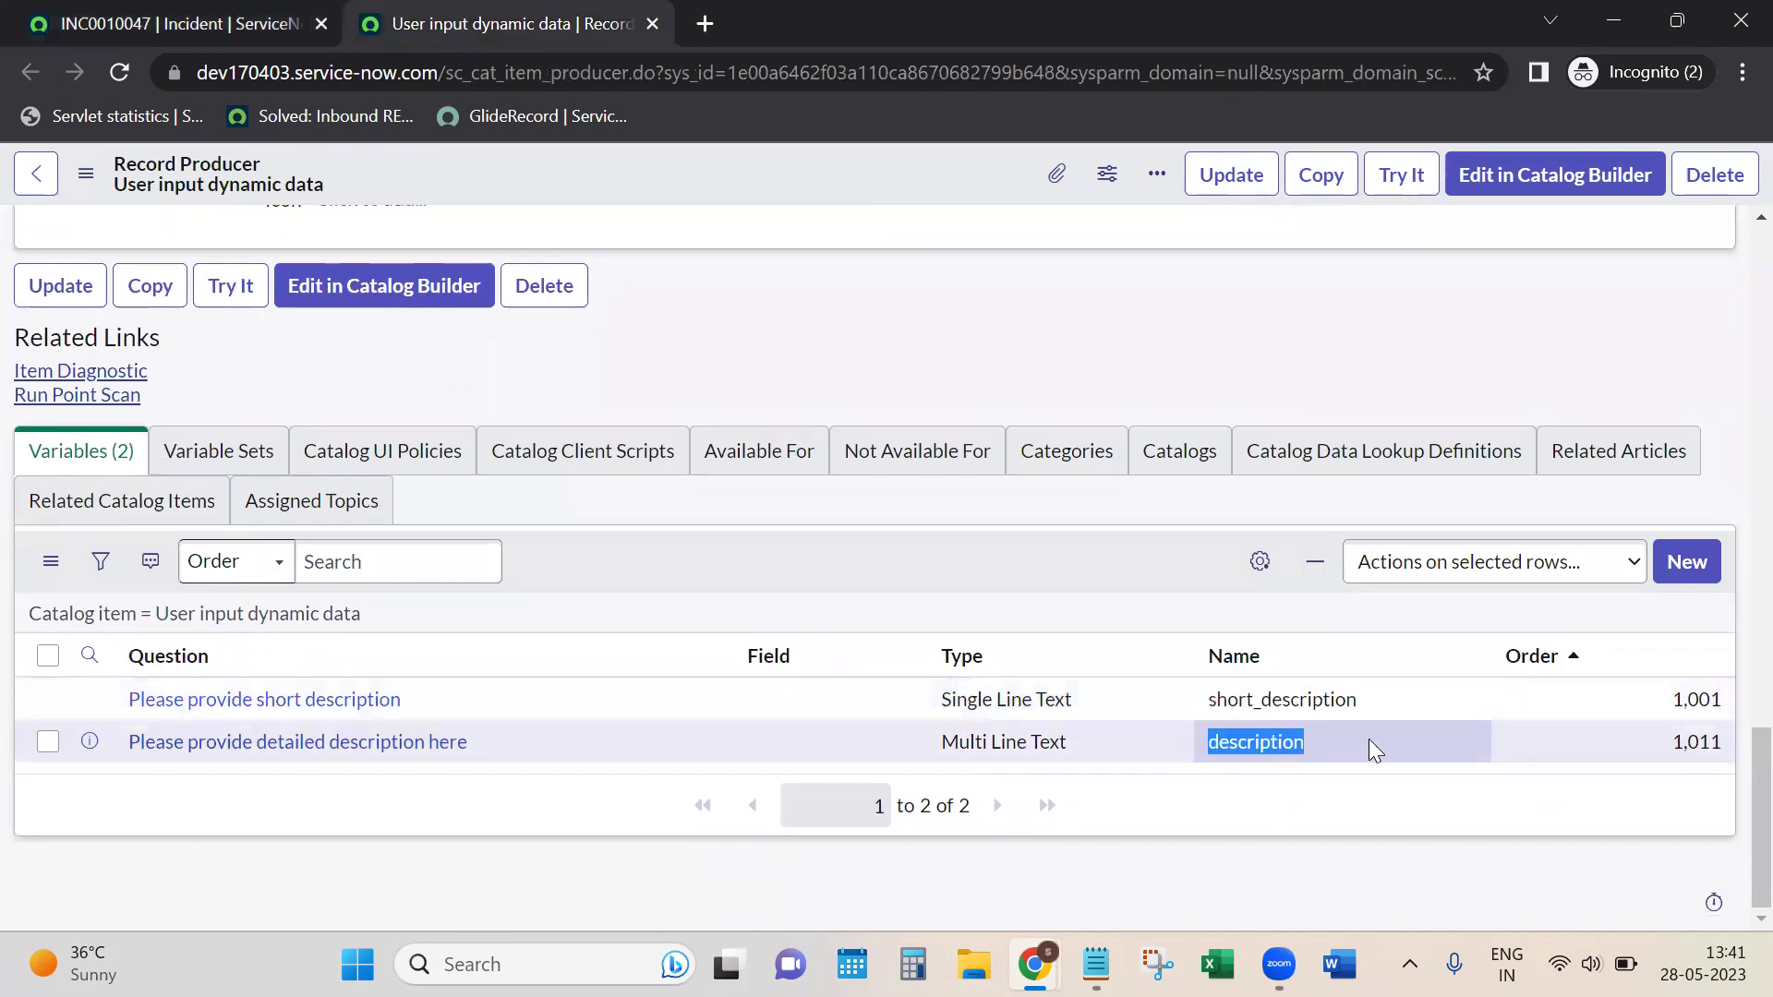
# Step: Append the comment "//new incident's short description = user input to the short description question" to script line 13
pyautogui.scroll(8, 1368, 739)
pyautogui.scroll(2, 1242, 631)
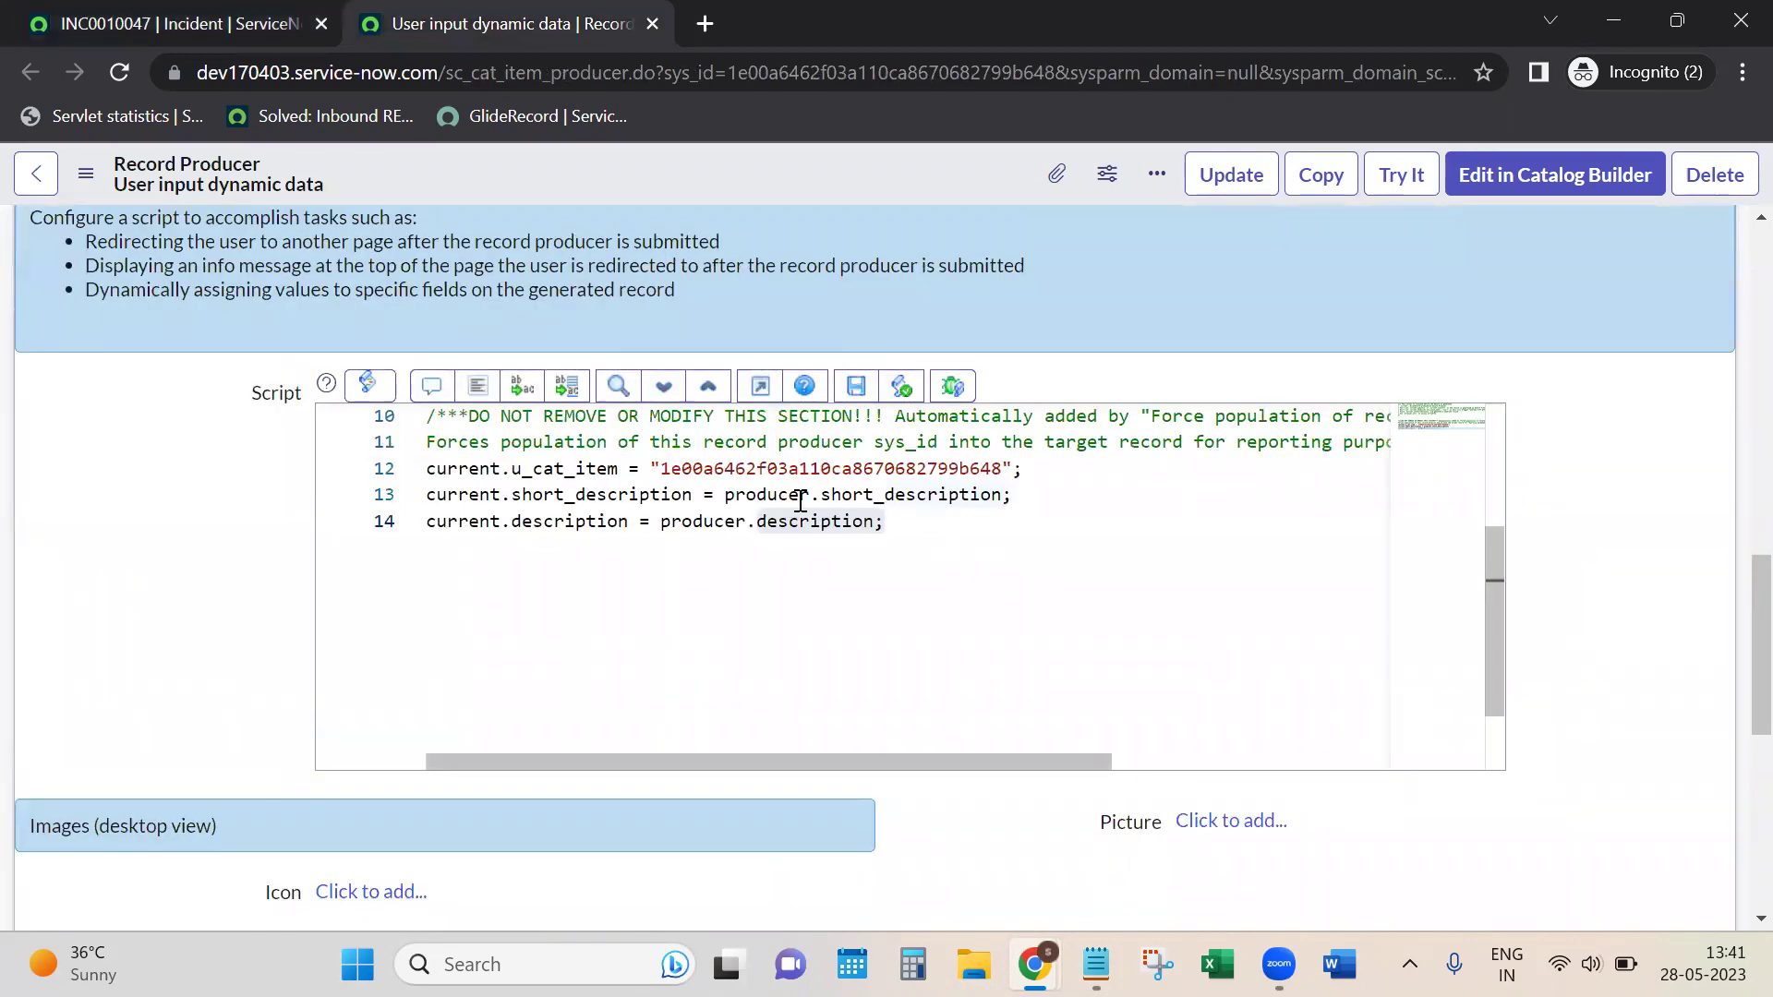
pyautogui.click(1047, 496)
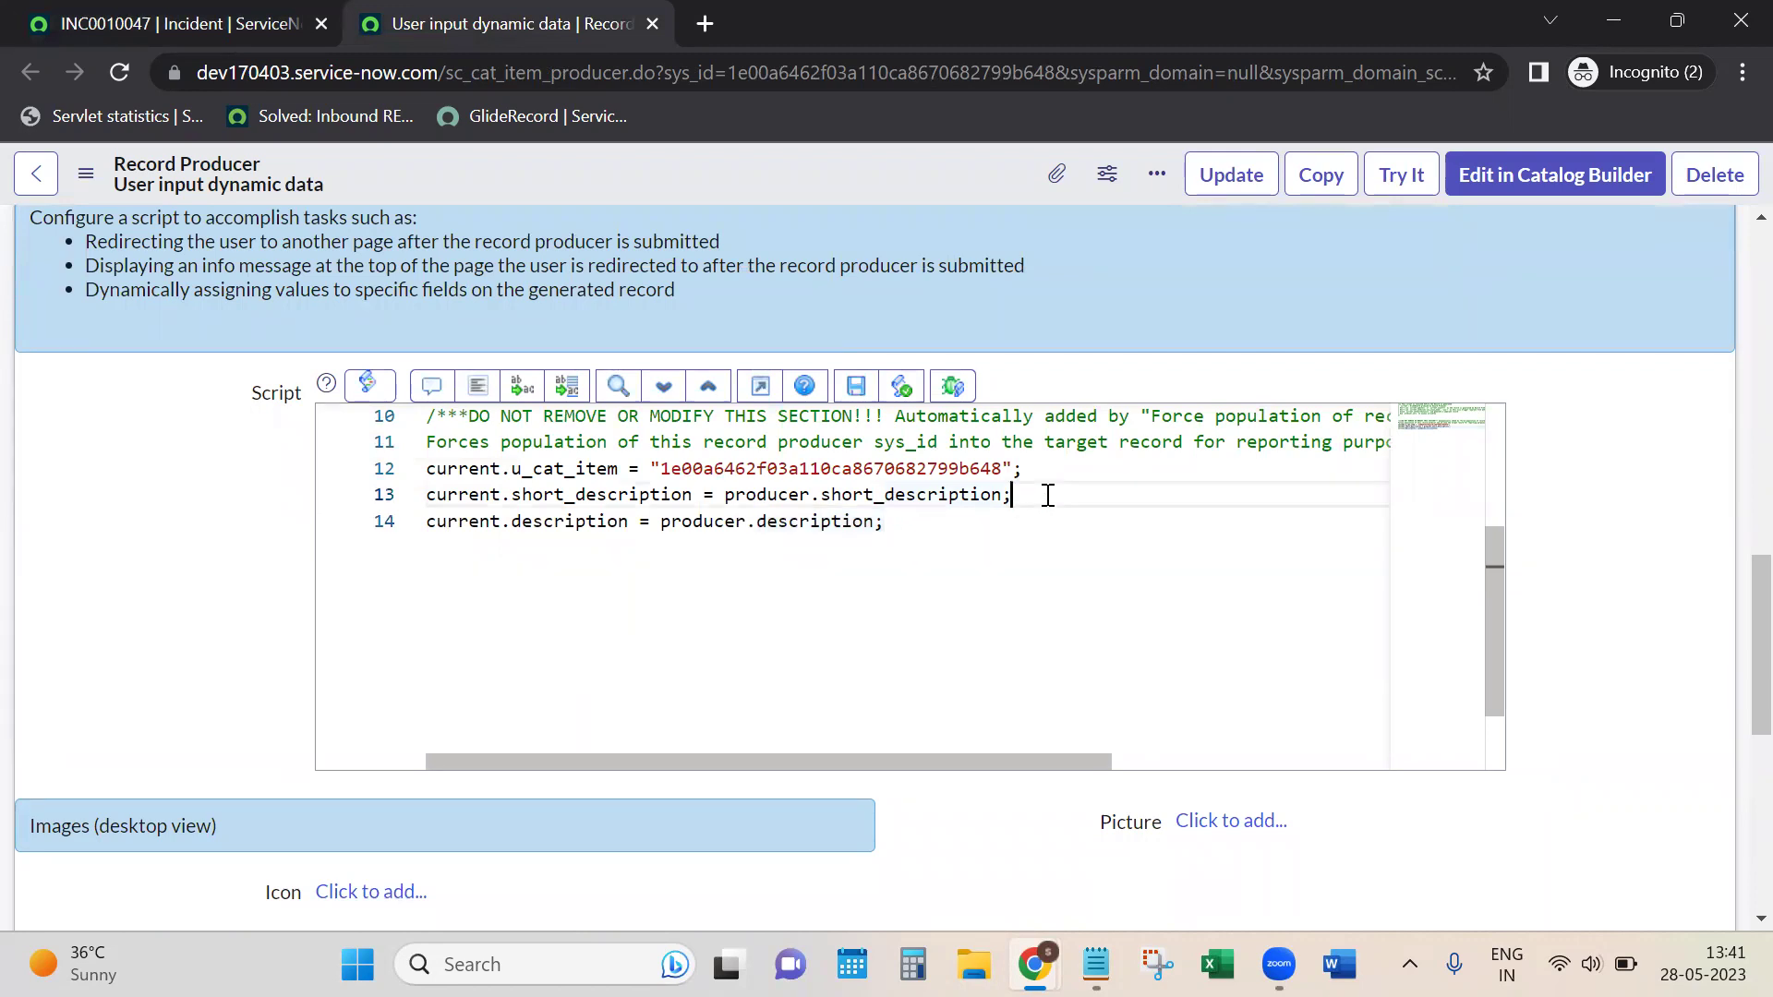
pyautogui.write('//ne')
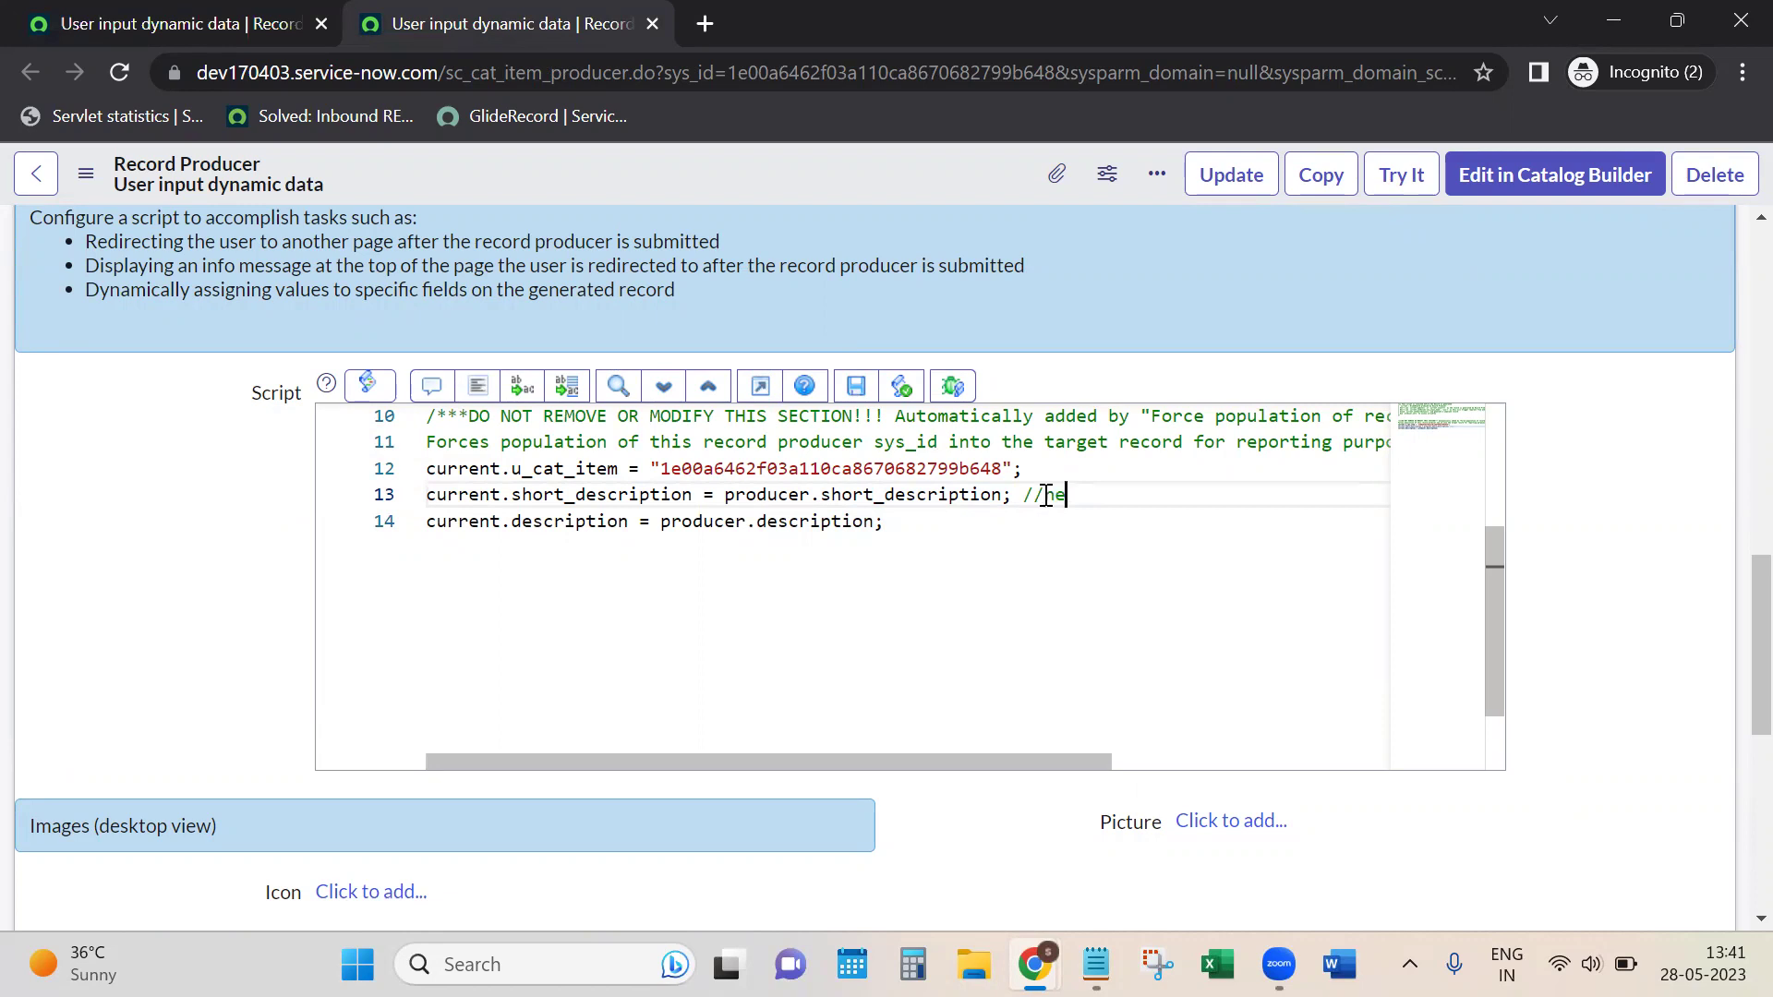
pyautogui.write("w incident's shor")
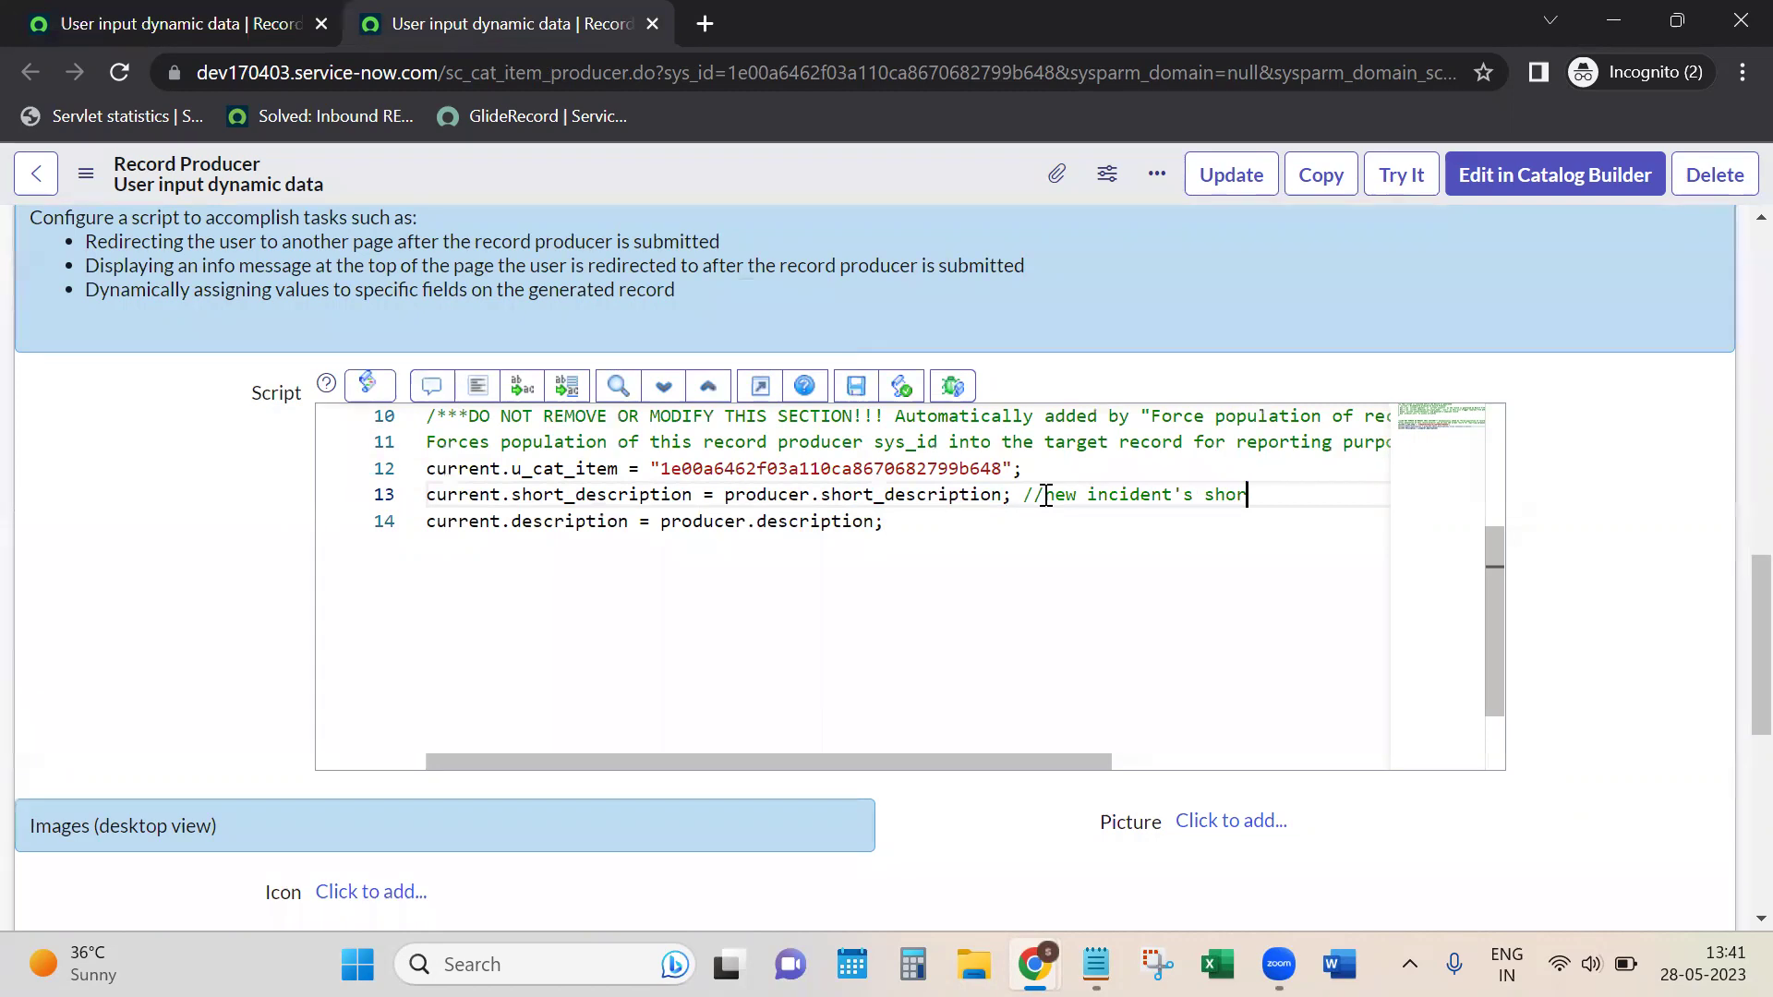
pyautogui.write('t description')
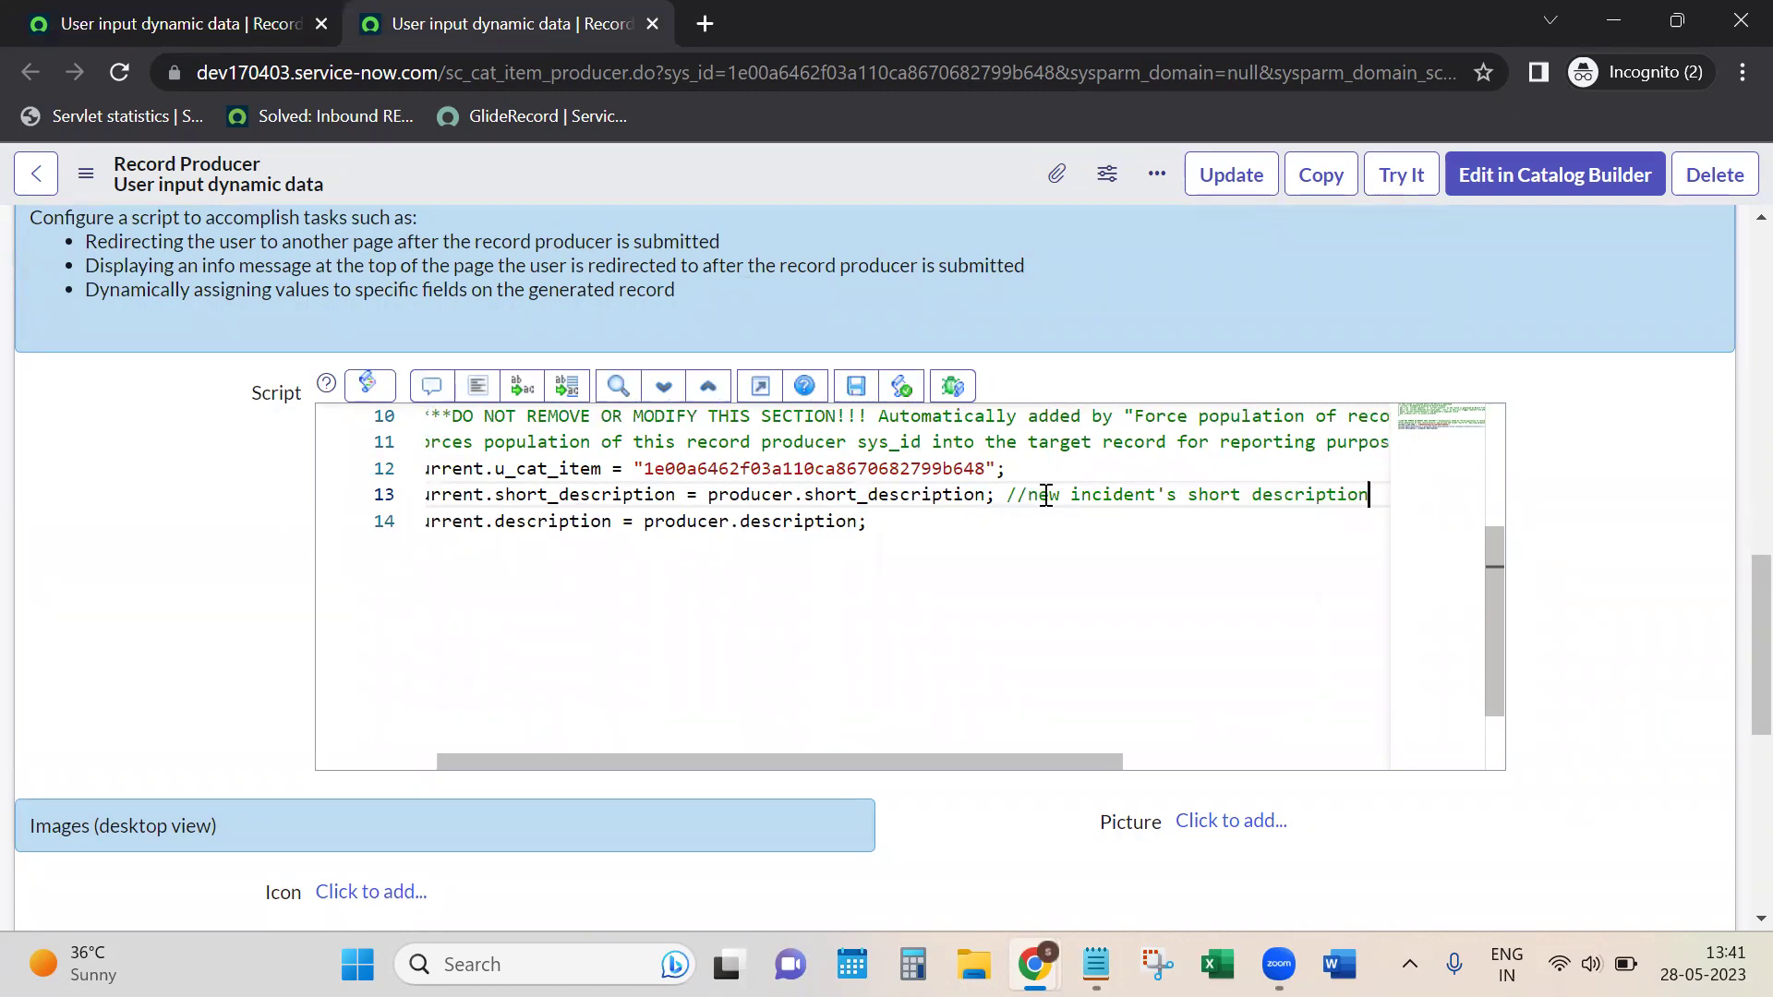
pyautogui.write(' = ')
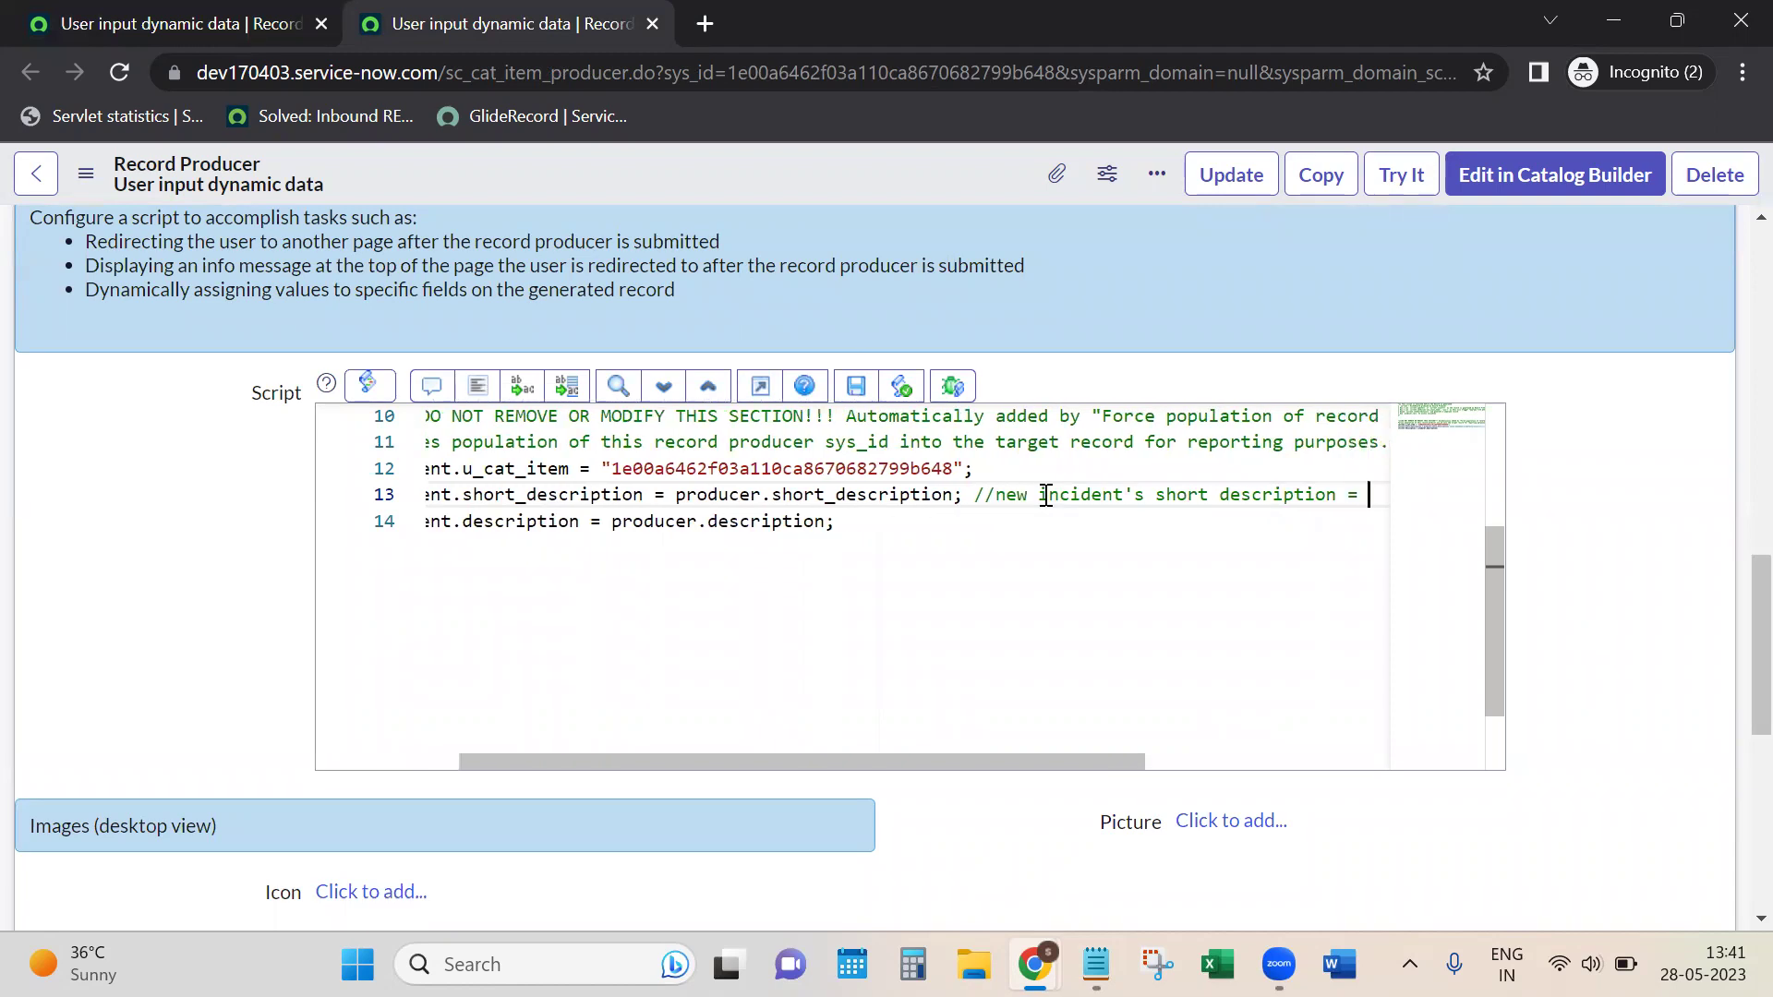
pyautogui.write('user inpu')
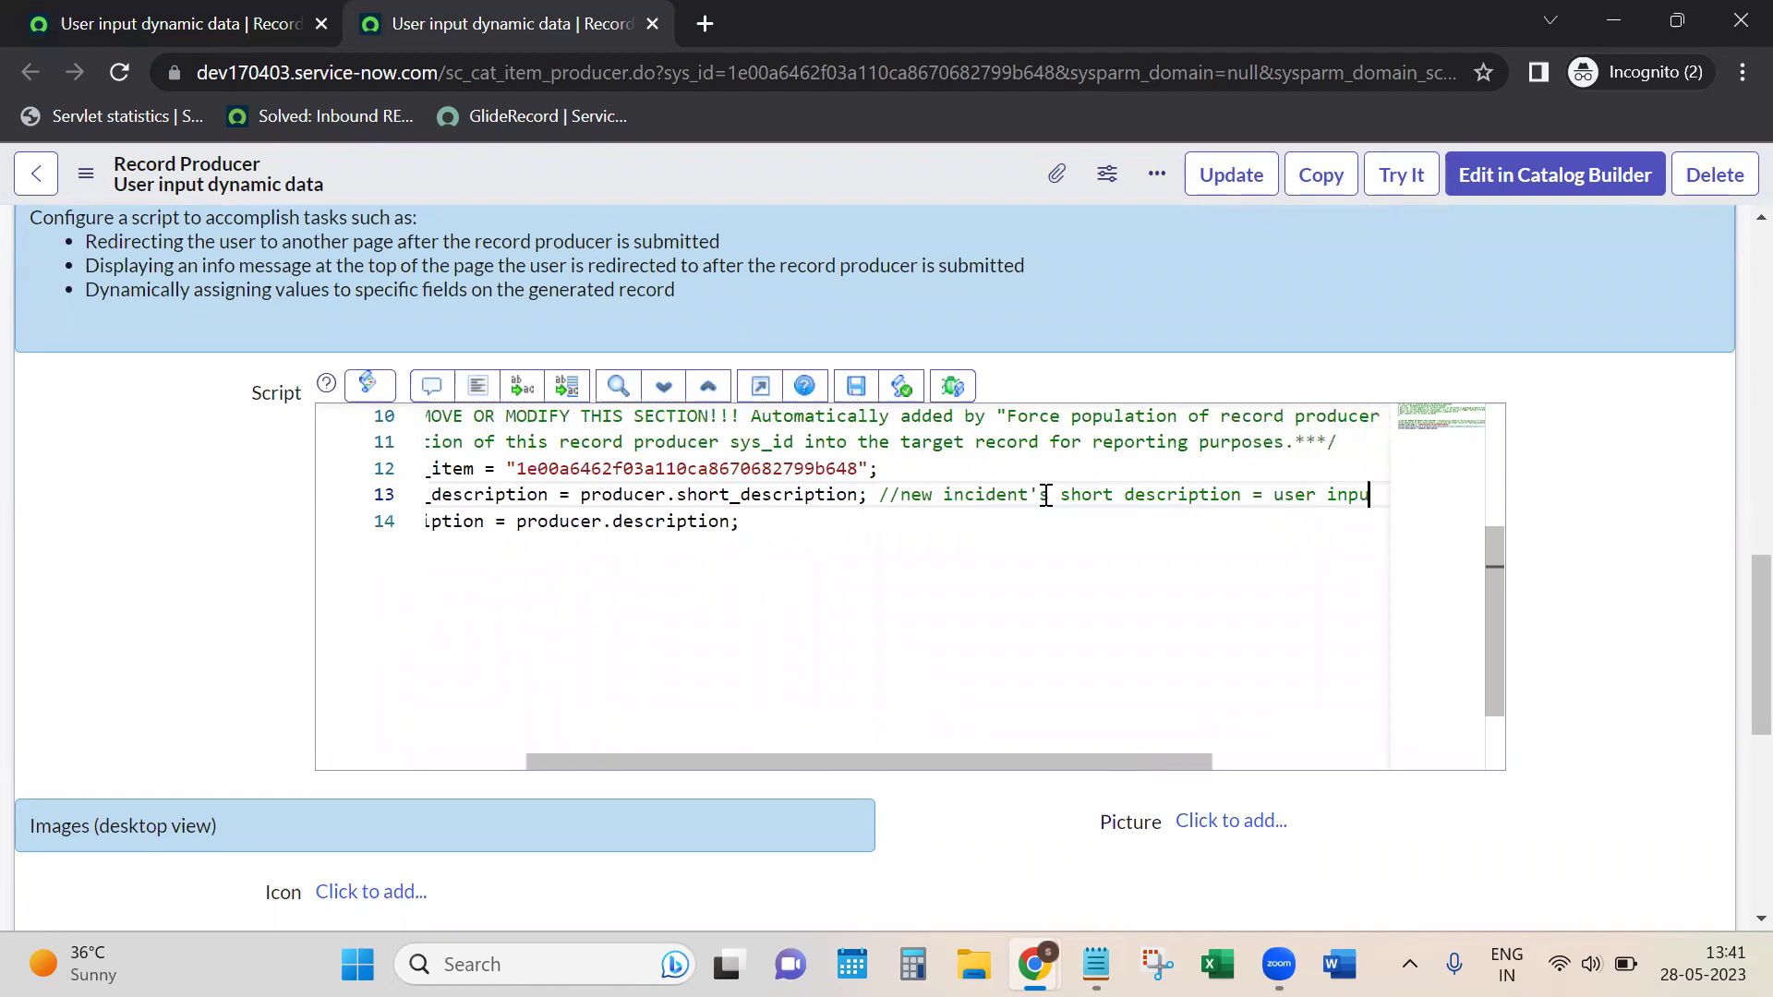
pyautogui.write('t to t')
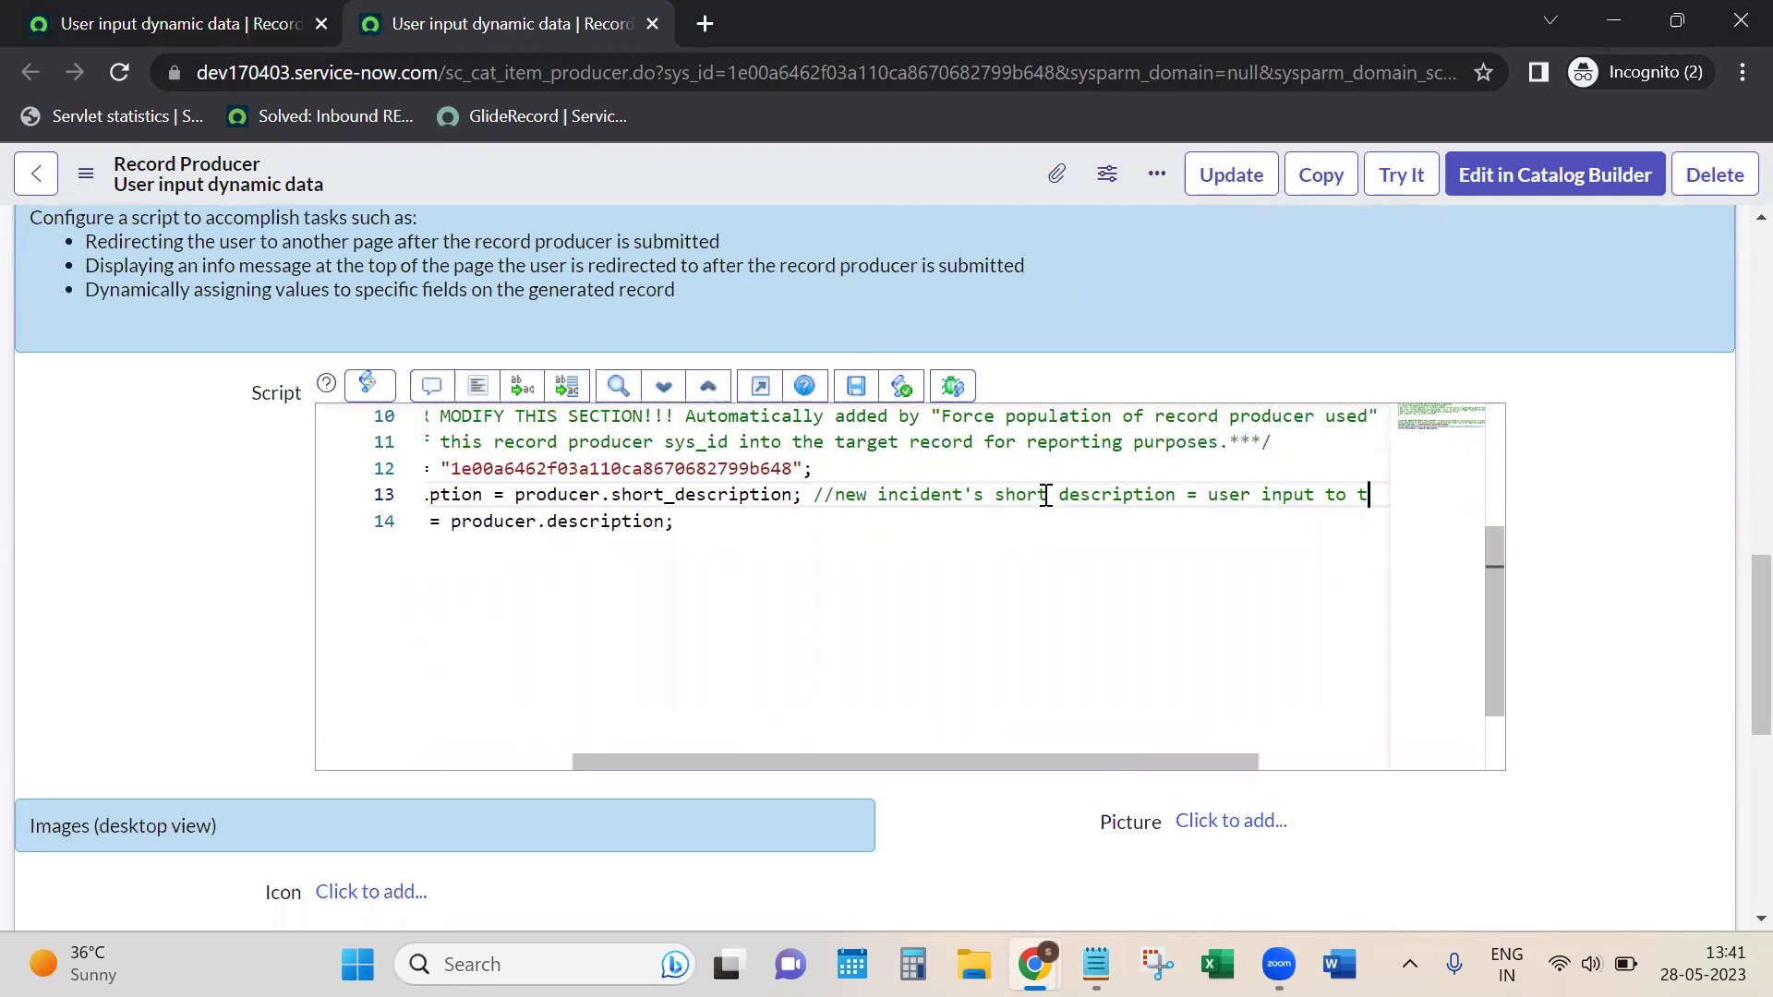
pyautogui.write('he short de')
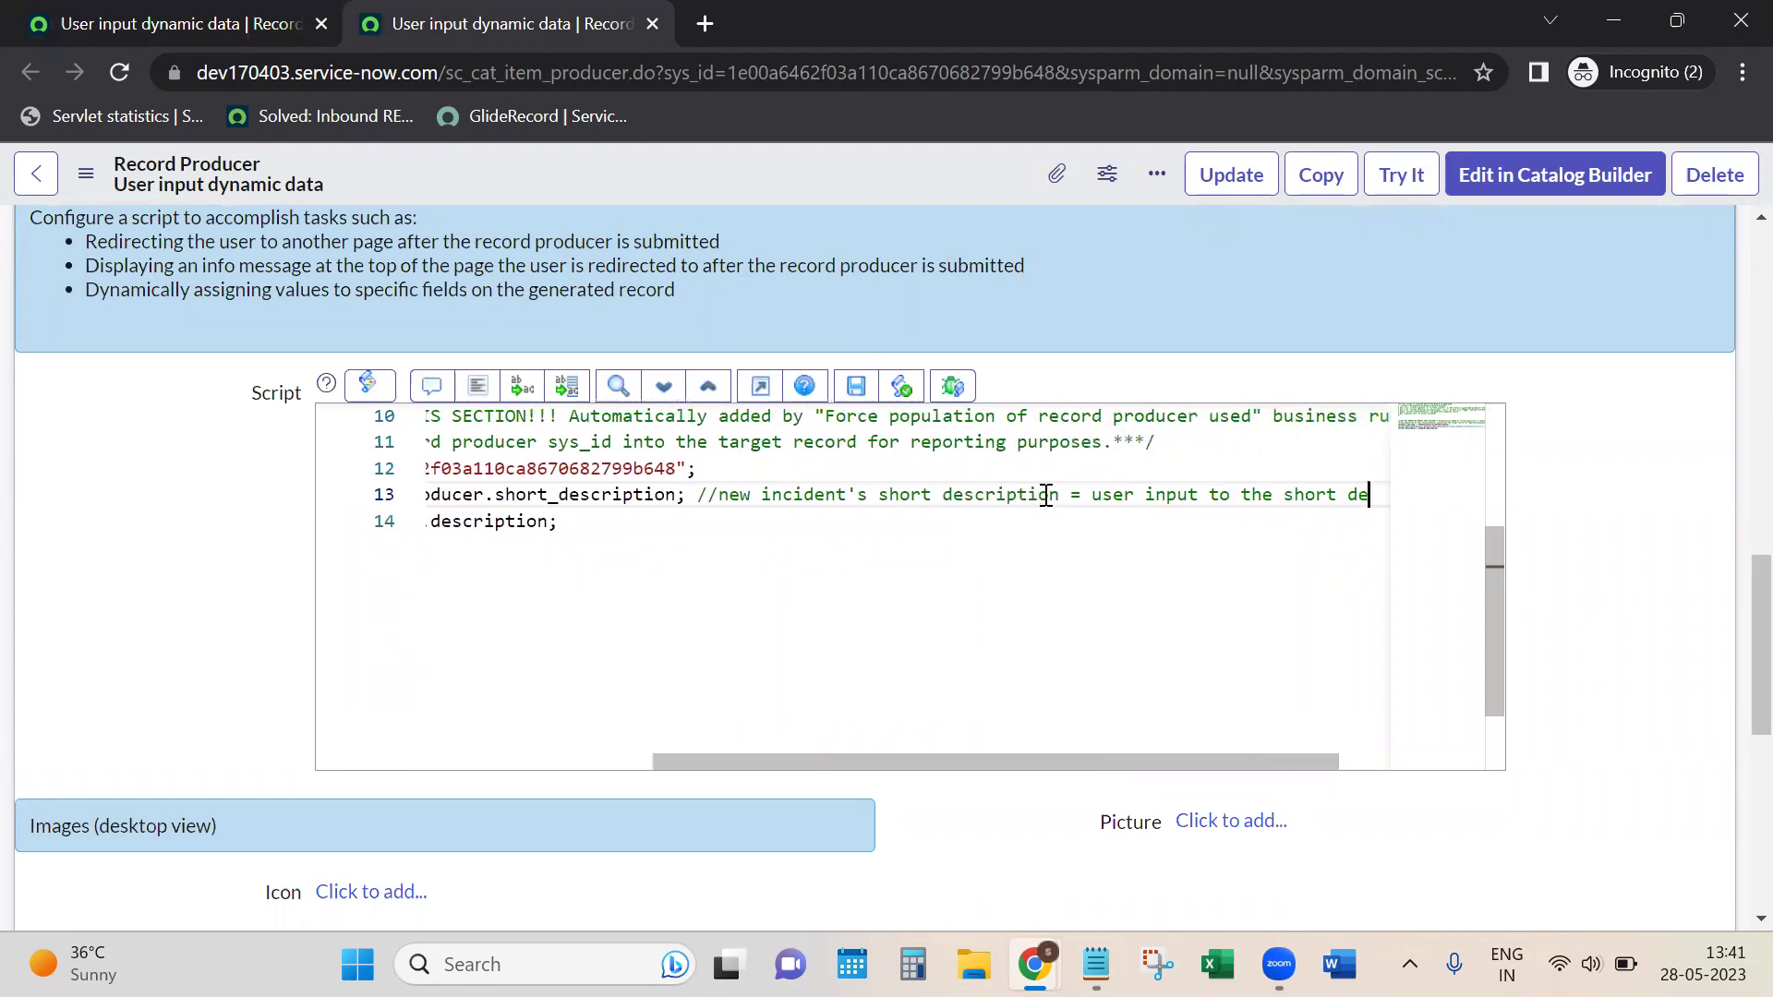
pyautogui.write('scription ques')
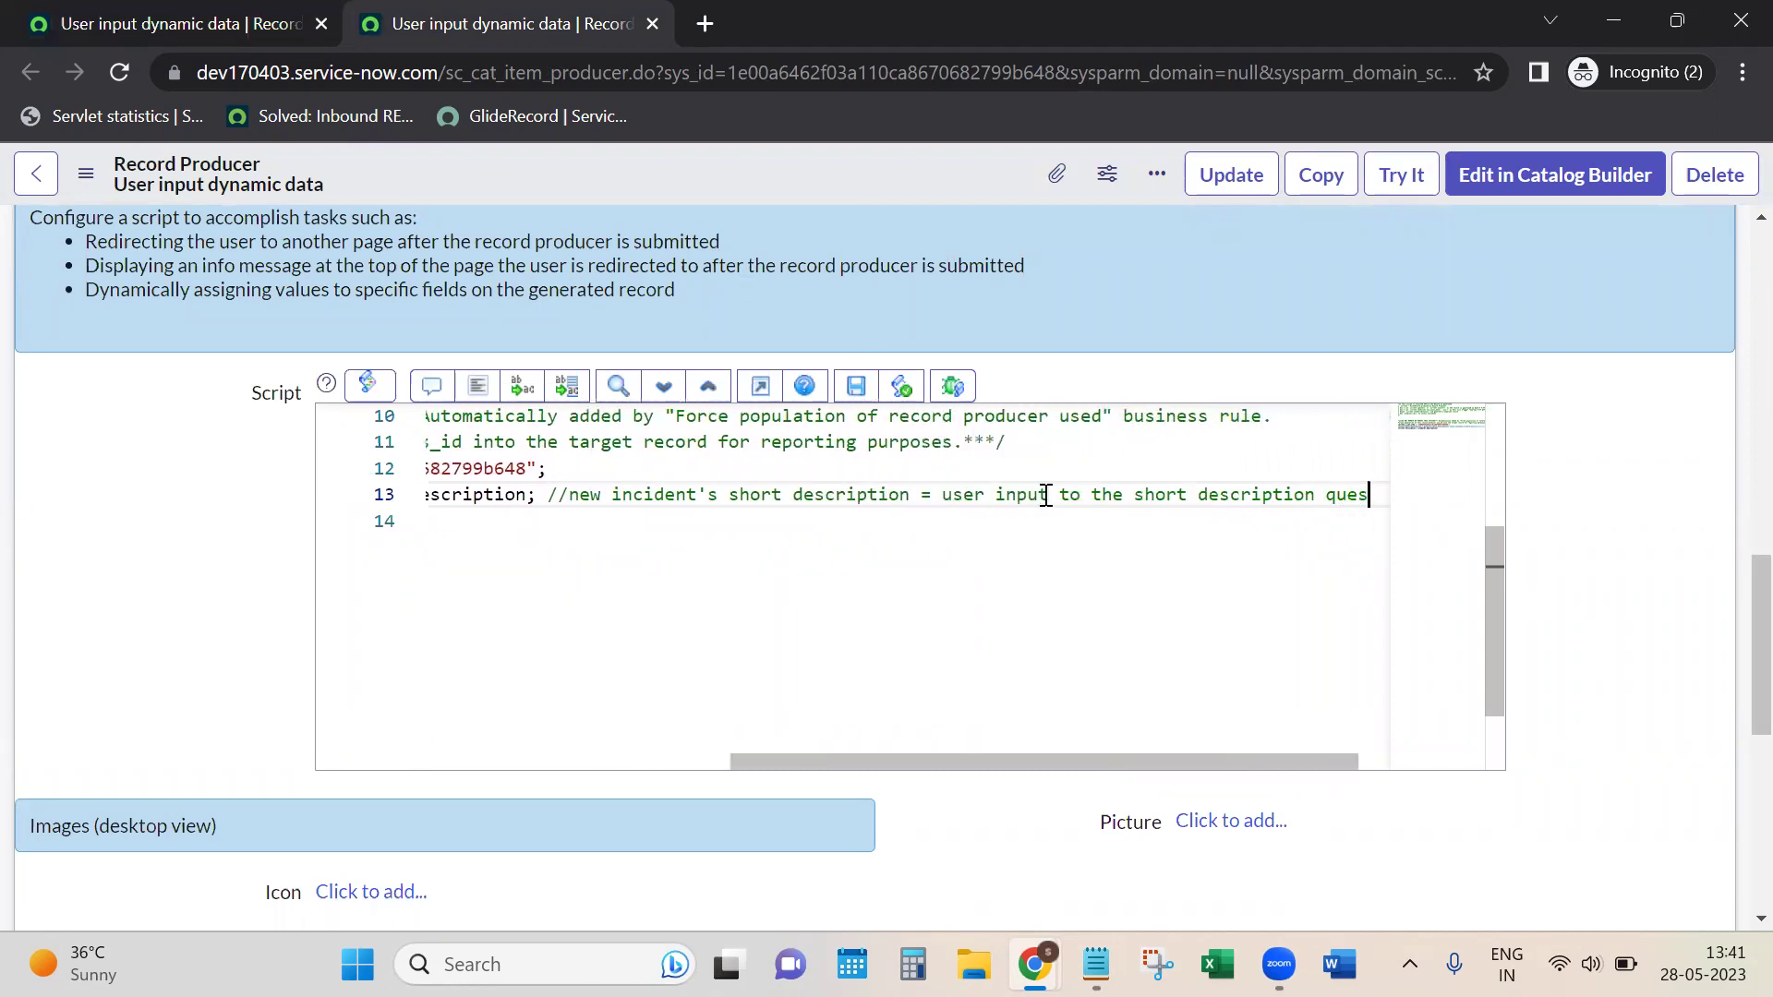
pyautogui.write('tion')
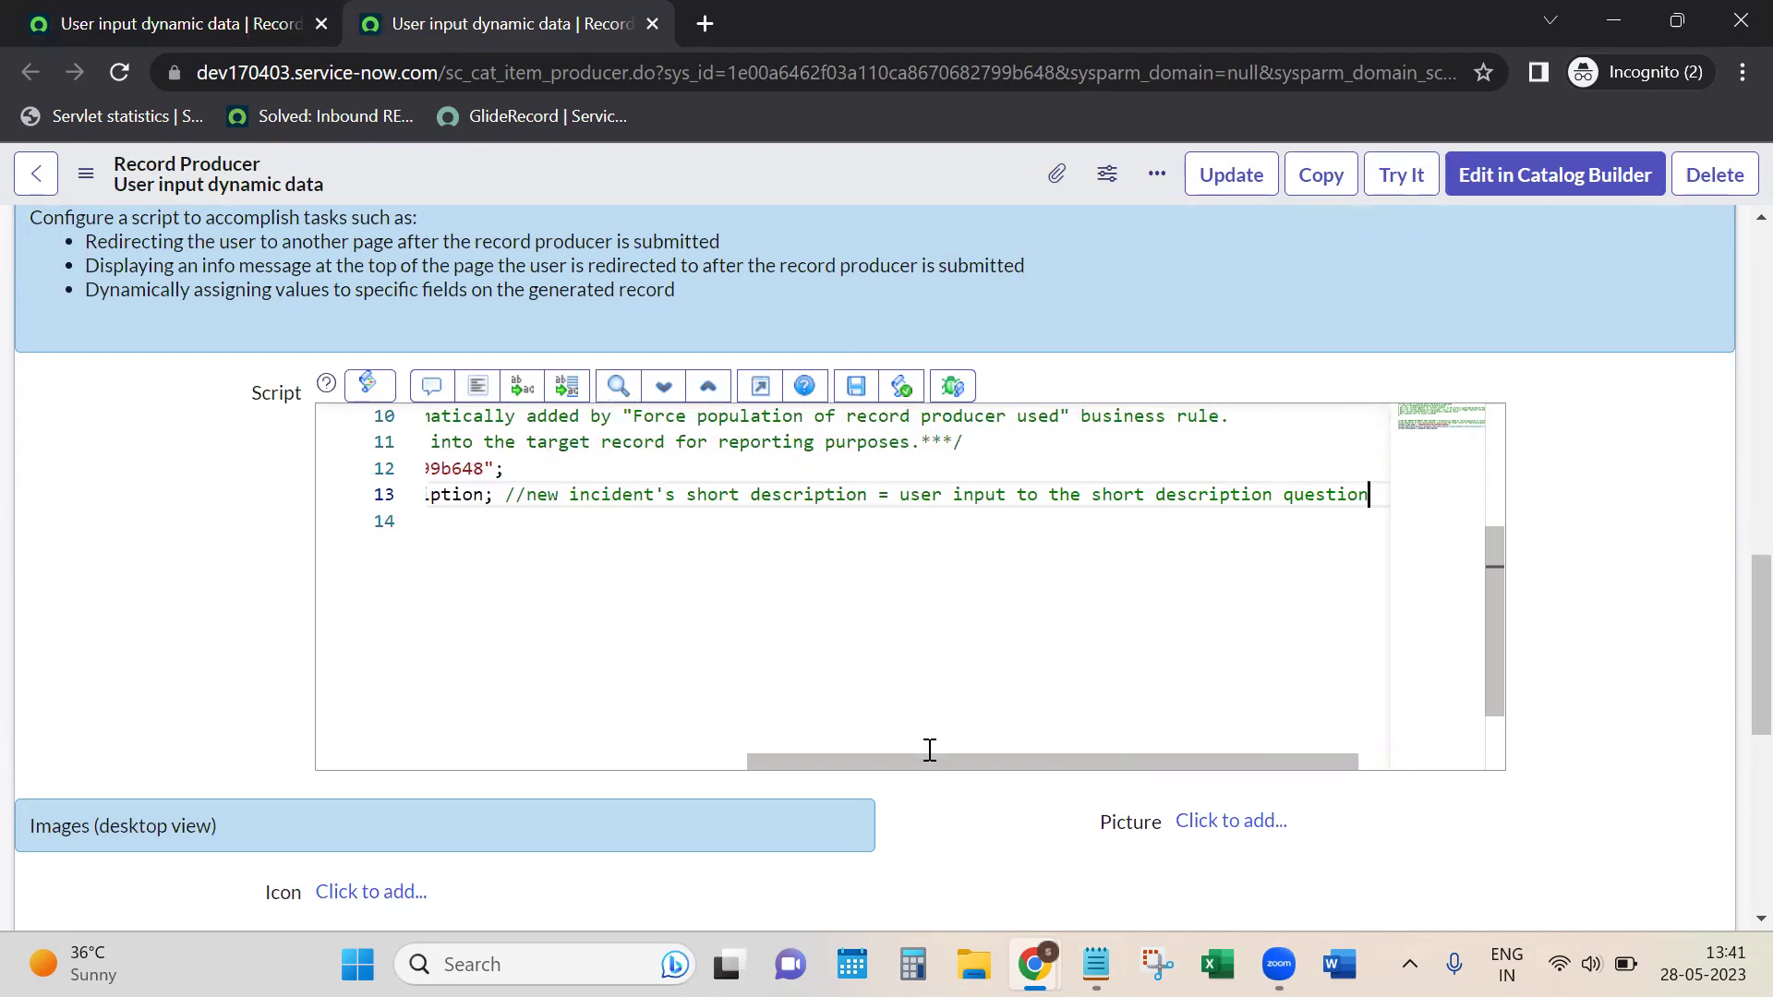
pyautogui.moveTo(928, 761); pyautogui.dragTo(482, 755)
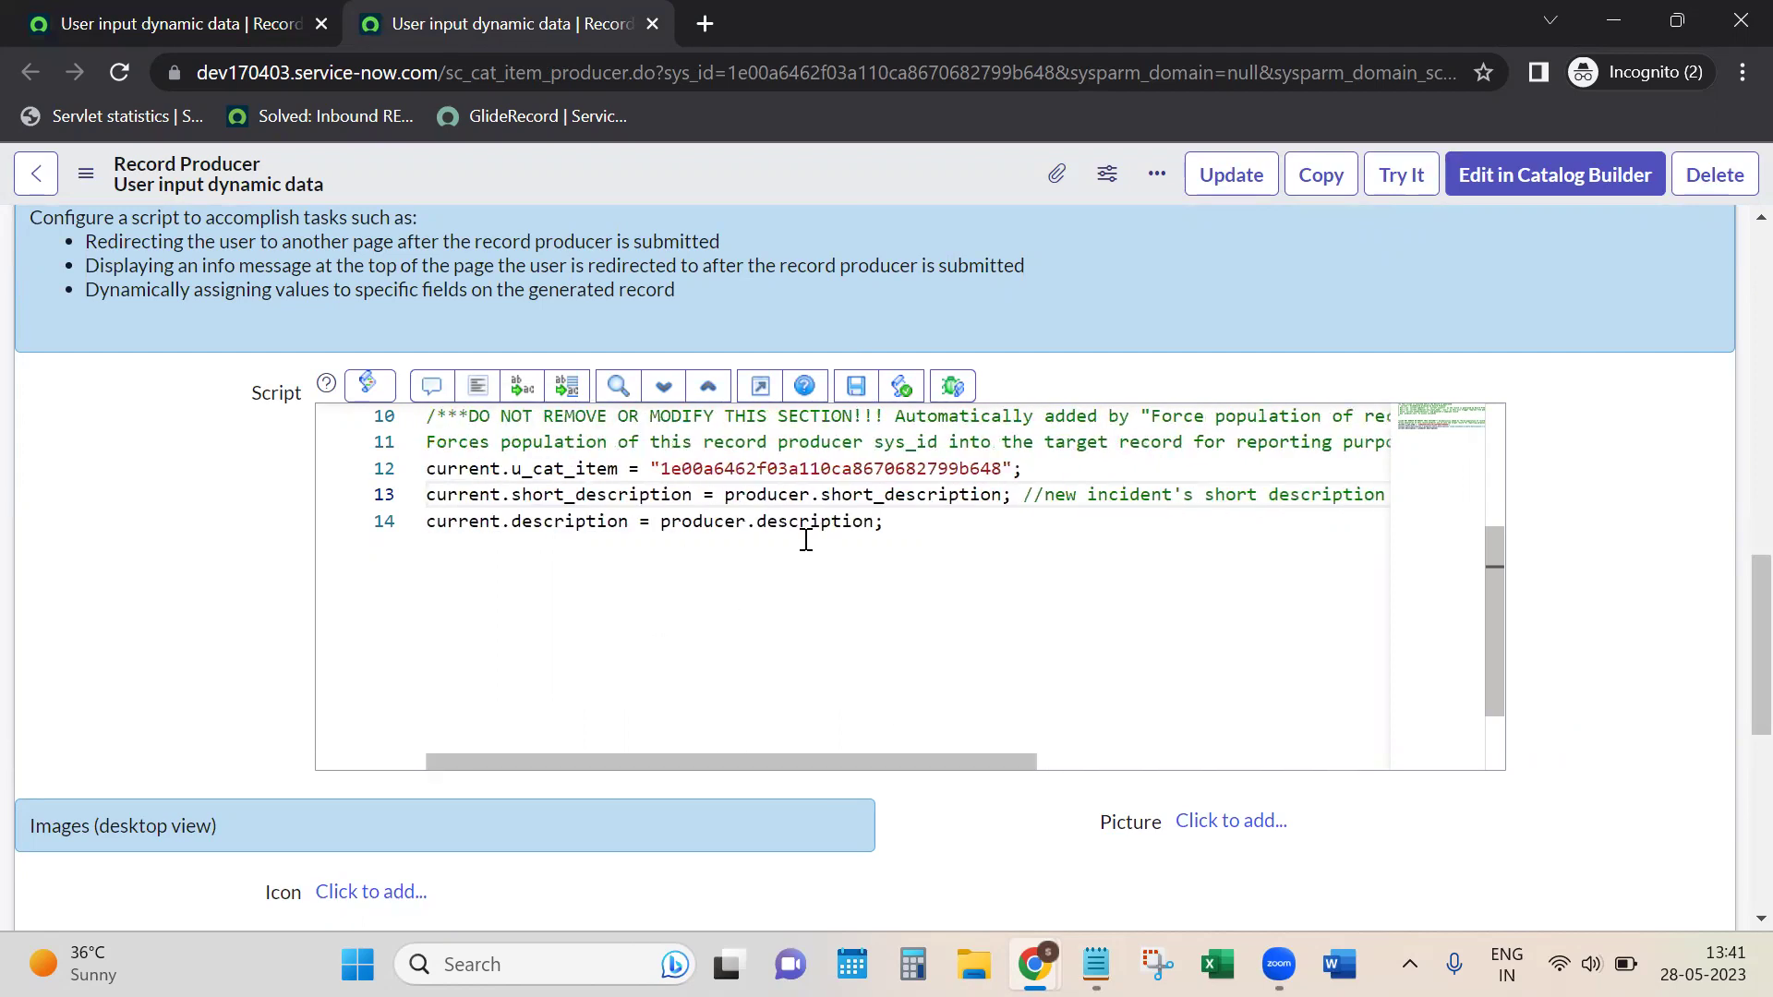
# Step: Save the record producer and open its request form for a trial run
pyautogui.rightClick(807, 183)
pyautogui.click(820, 200)
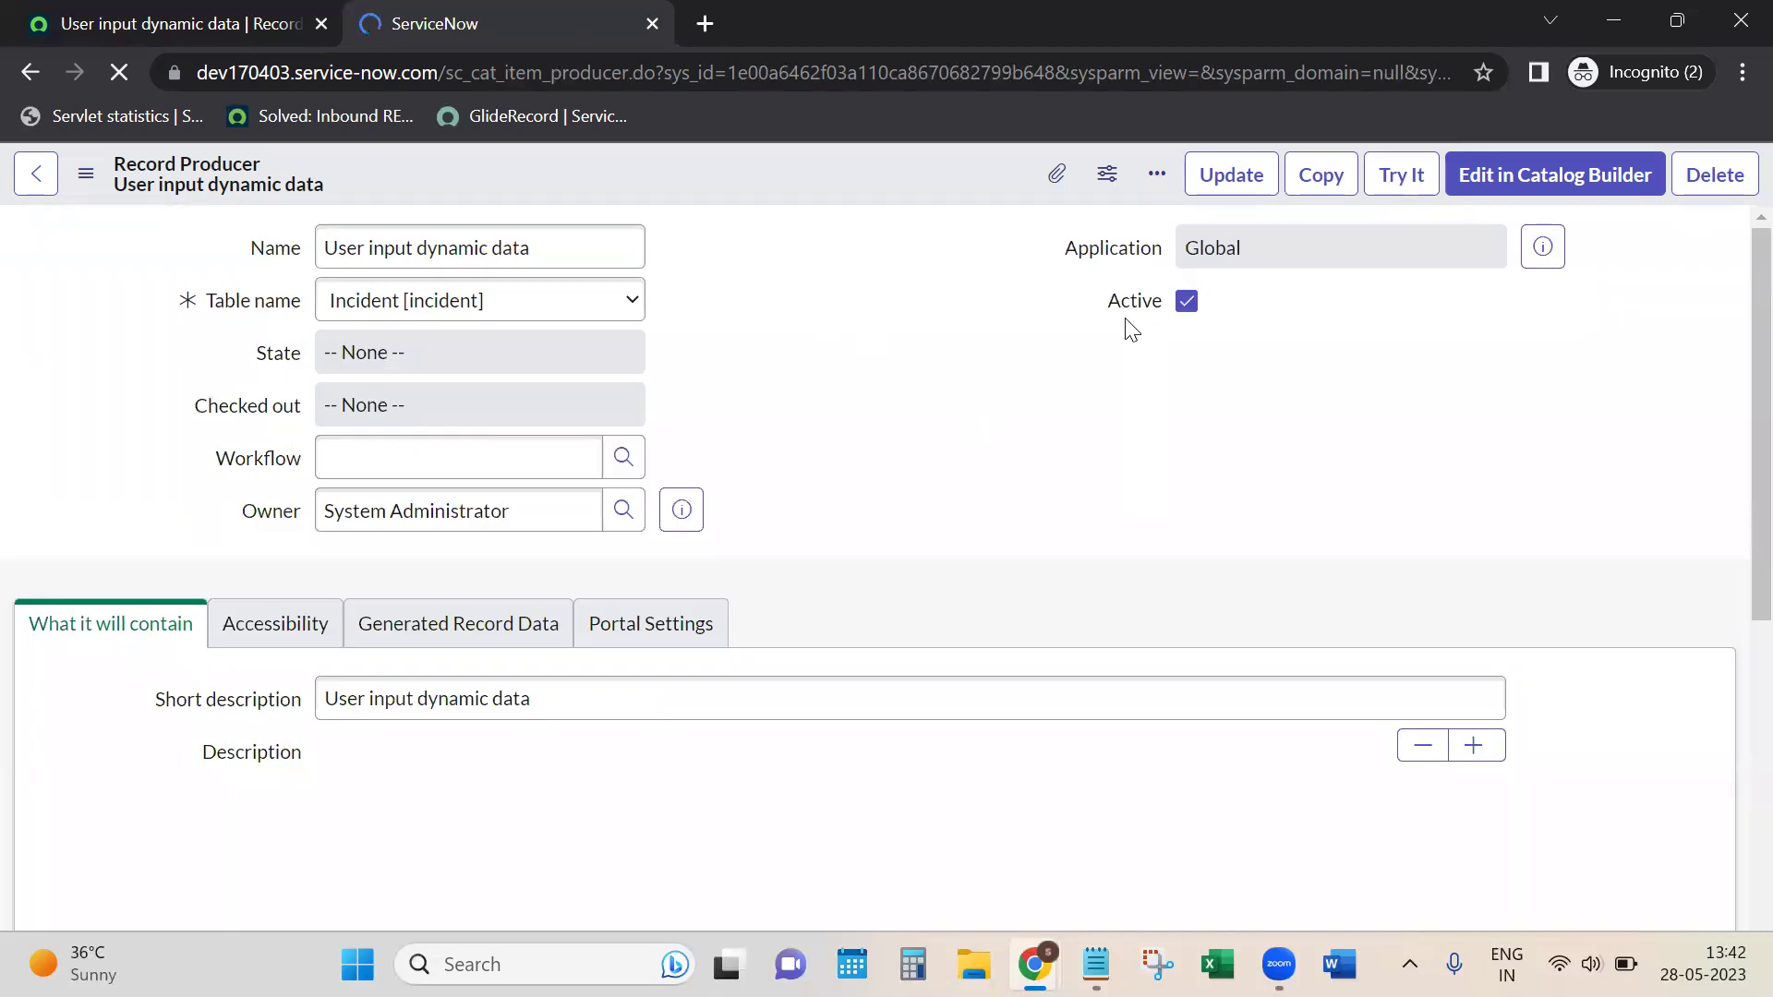
pyautogui.click(1402, 173)
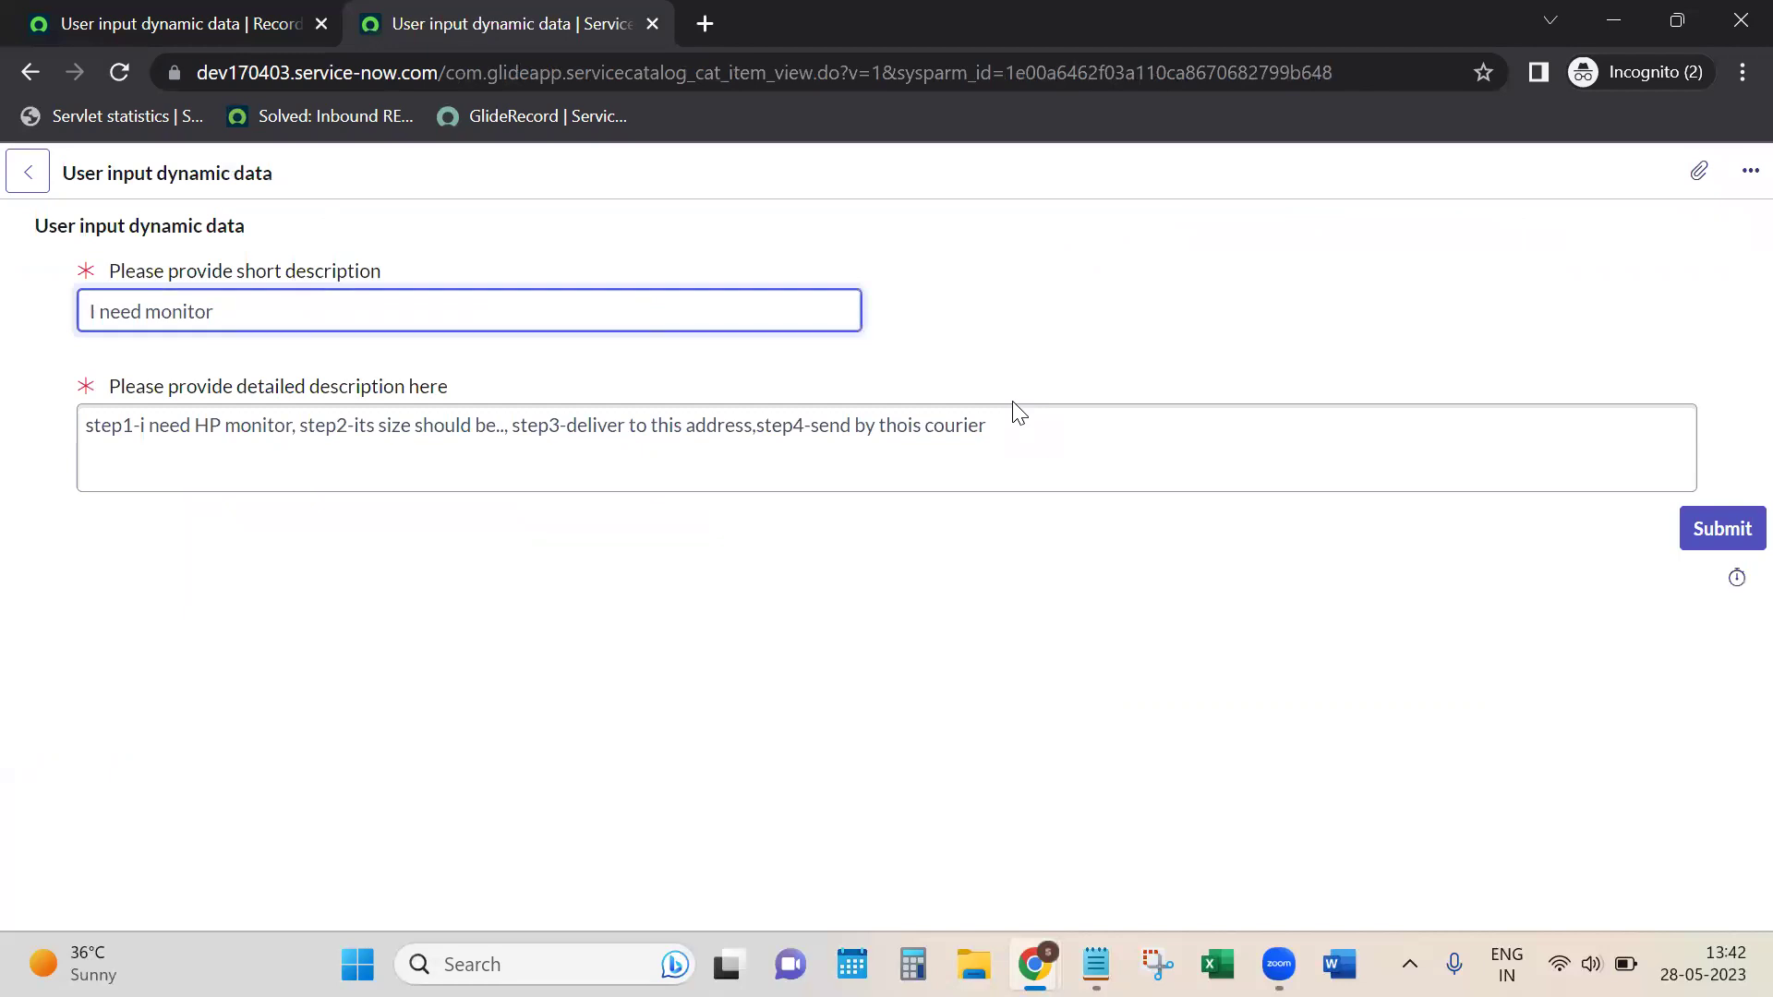
# Step: Submit the form with "haldkhlkdhalkdh" as the short description and "klkldklnk.an.fa" as the detailed description
pyautogui.hotkey('ctrl', 'a')
pyautogui.write('haldkhlkdhalkdh')
pyautogui.press('Tab')
pyautogui.hotkey('ctrl', 'a')
pyautogui.write('klkldkln')
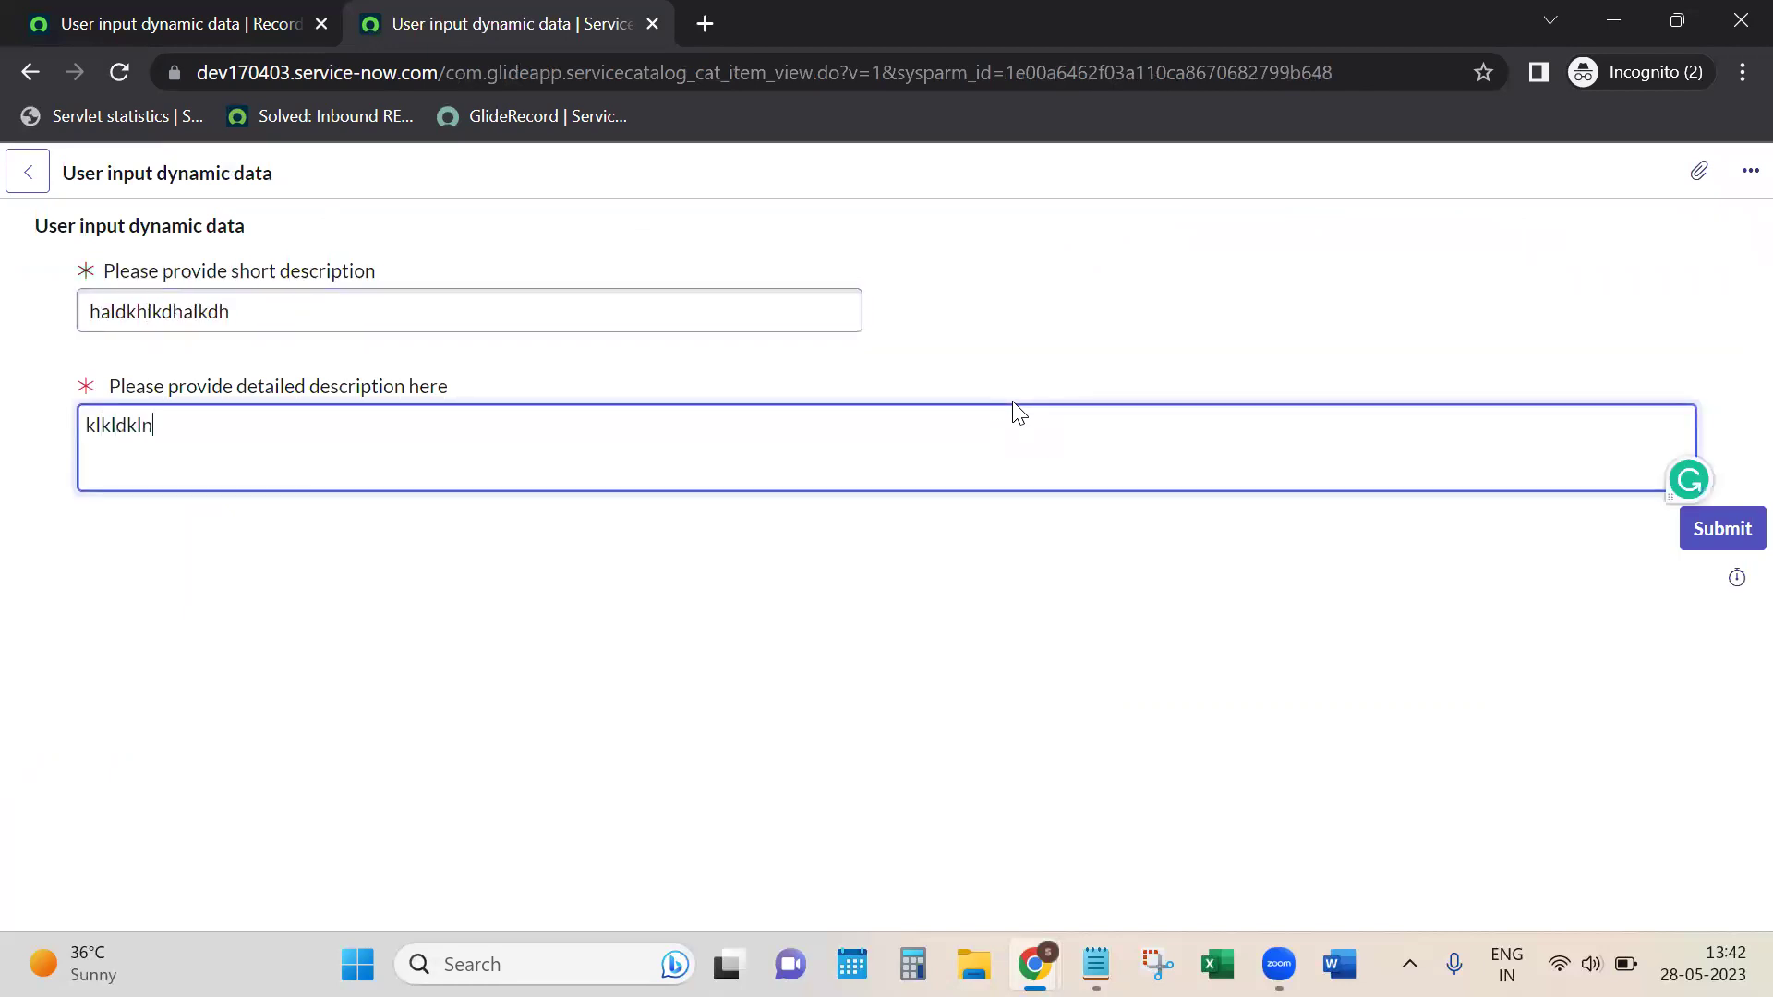
pyautogui.write('k.an.fa')
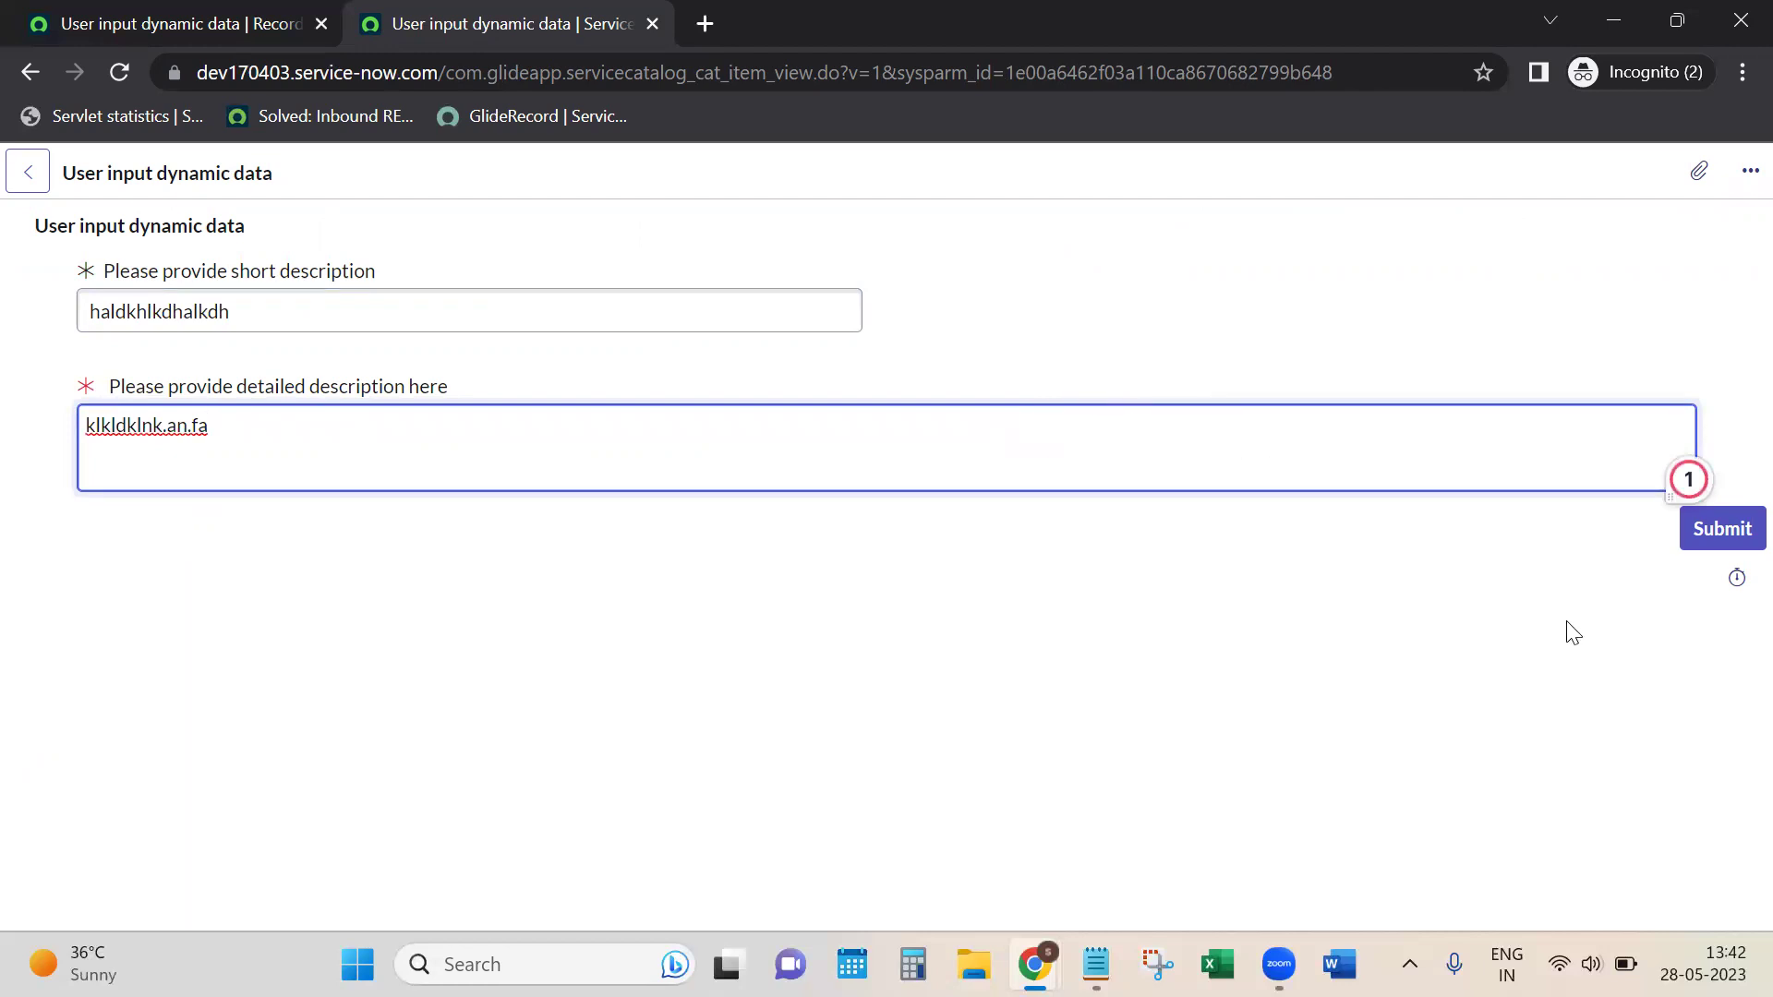
pyautogui.click(1690, 541)
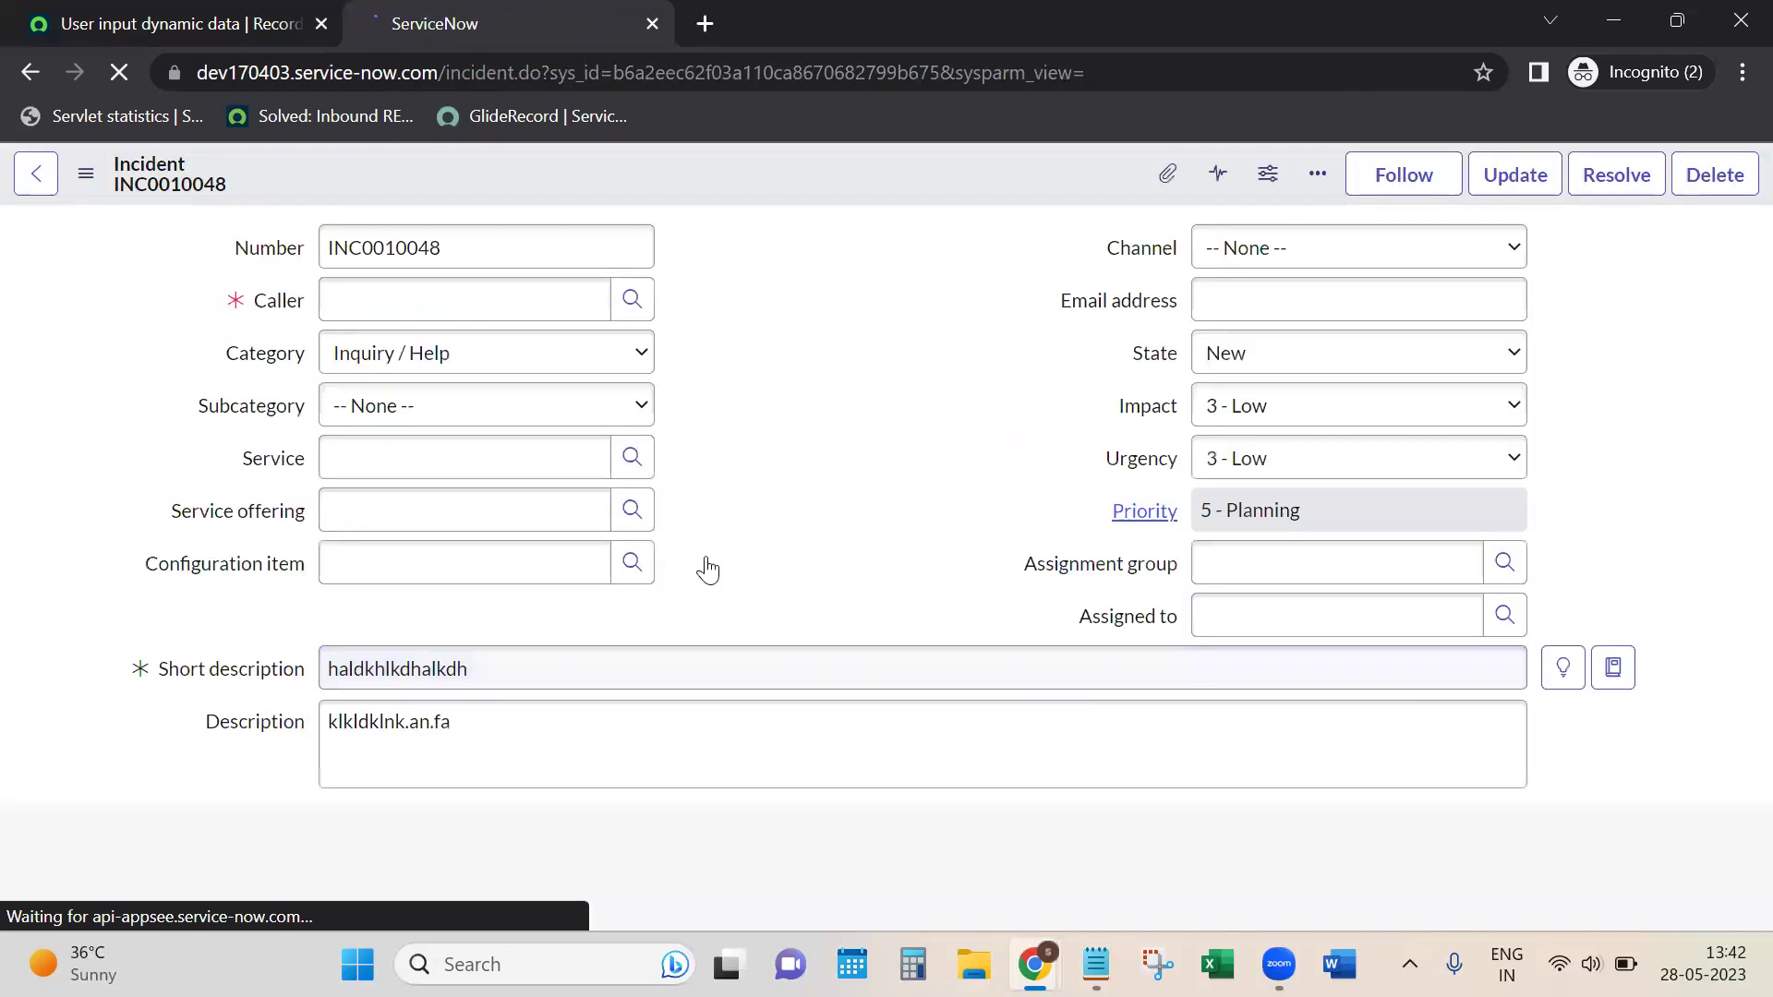
# Step: Check the generated incident's Short description and Description fields against the answers submitted in the form
pyautogui.click(86, 173)
pyautogui.scroll(-1, 142, 530)
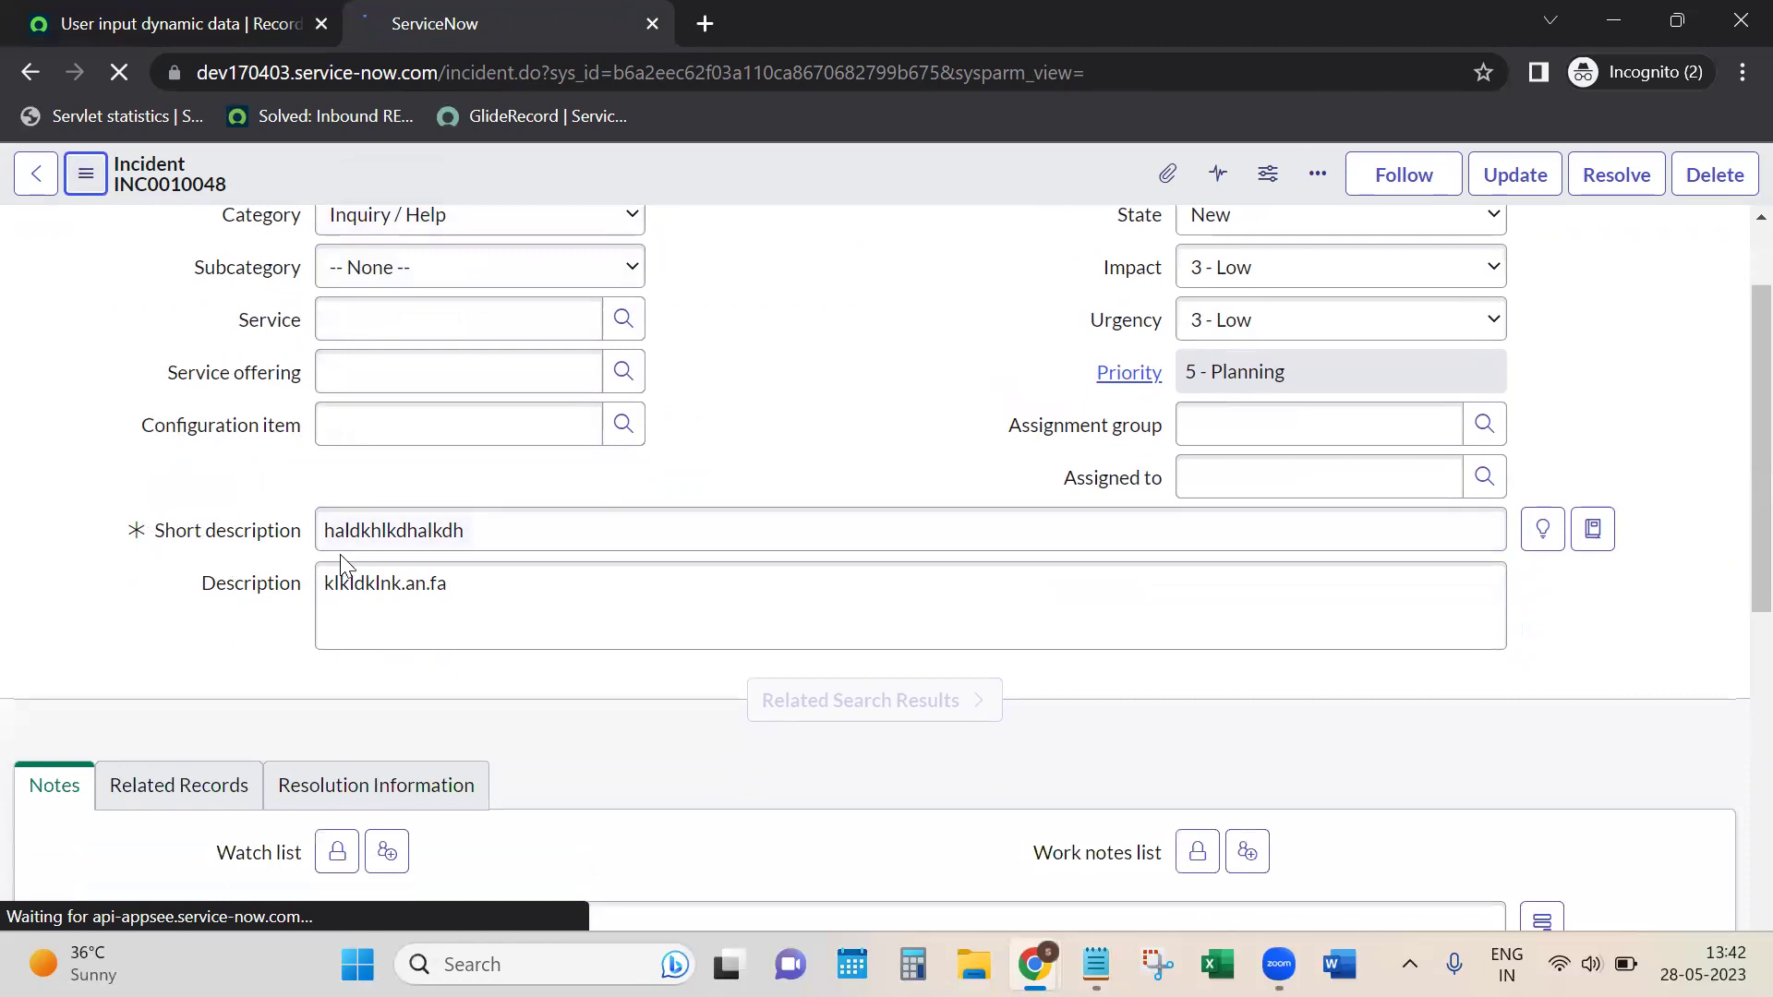
pyautogui.click(327, 534)
pyautogui.moveTo(327, 533); pyautogui.dragTo(467, 530)
pyautogui.click(320, 586)
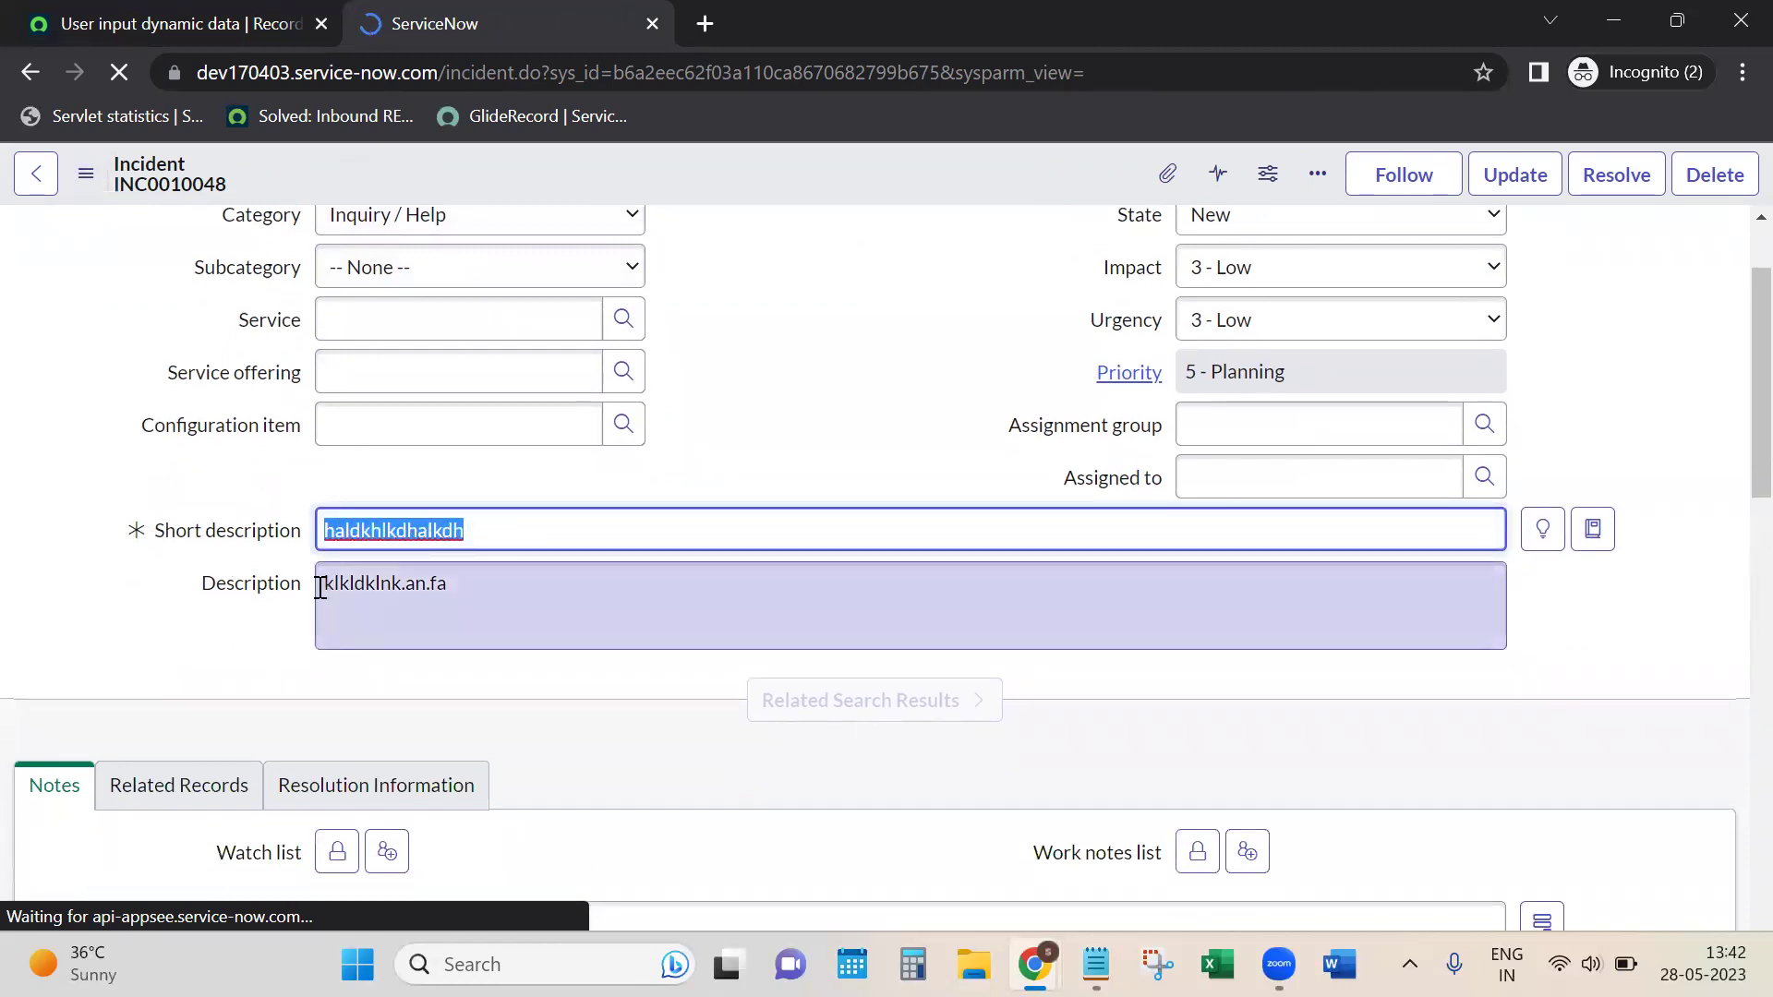
pyautogui.moveTo(320, 585); pyautogui.dragTo(463, 586)
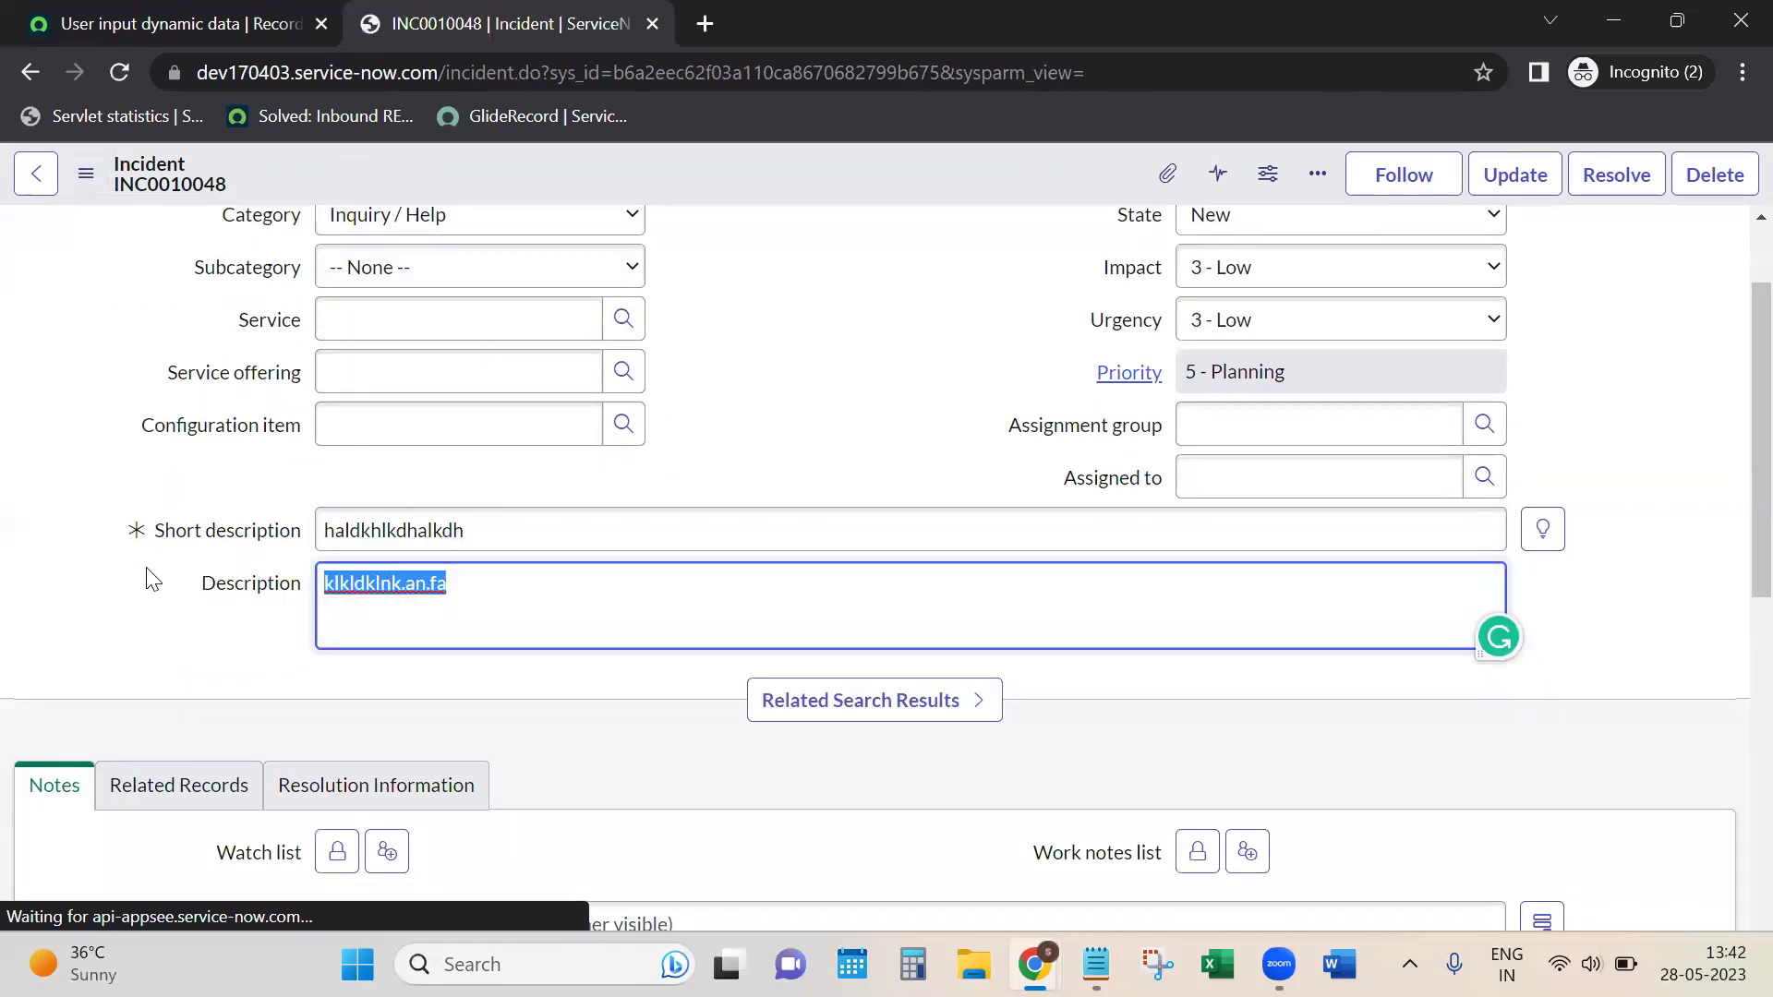
pyautogui.scroll(-1, 153, 579)
pyautogui.click(162, 397)
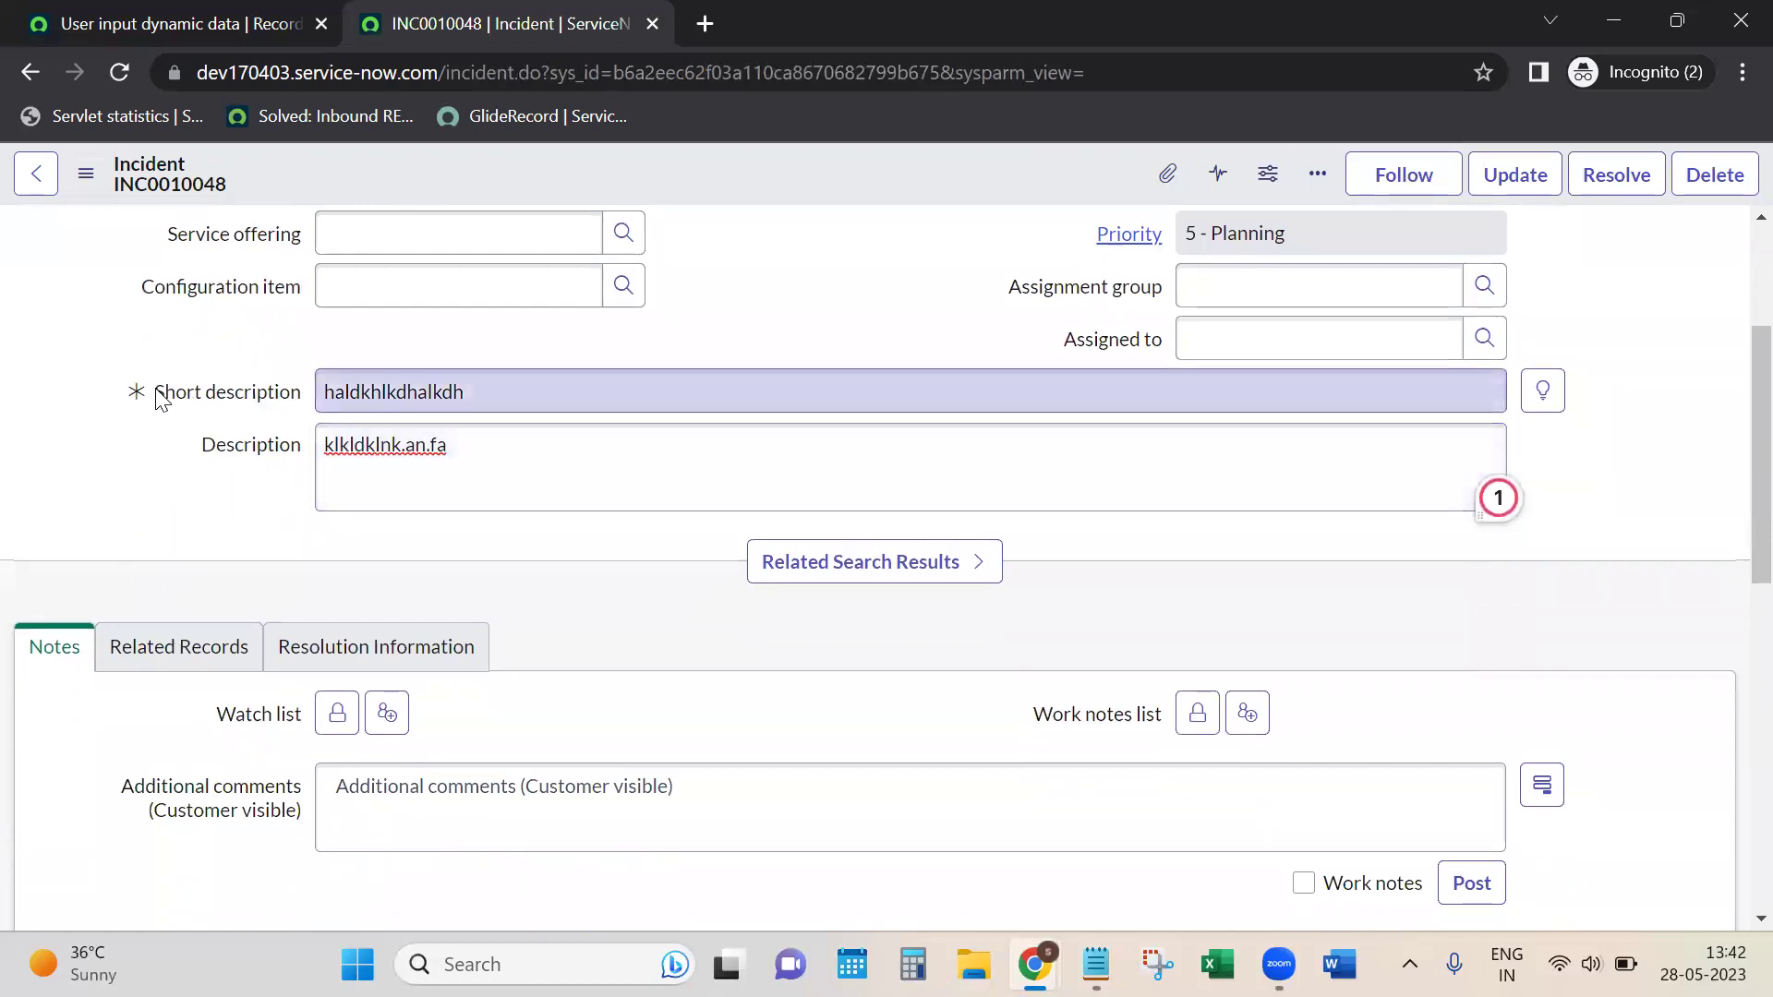
pyautogui.moveTo(162, 397); pyautogui.dragTo(301, 401)
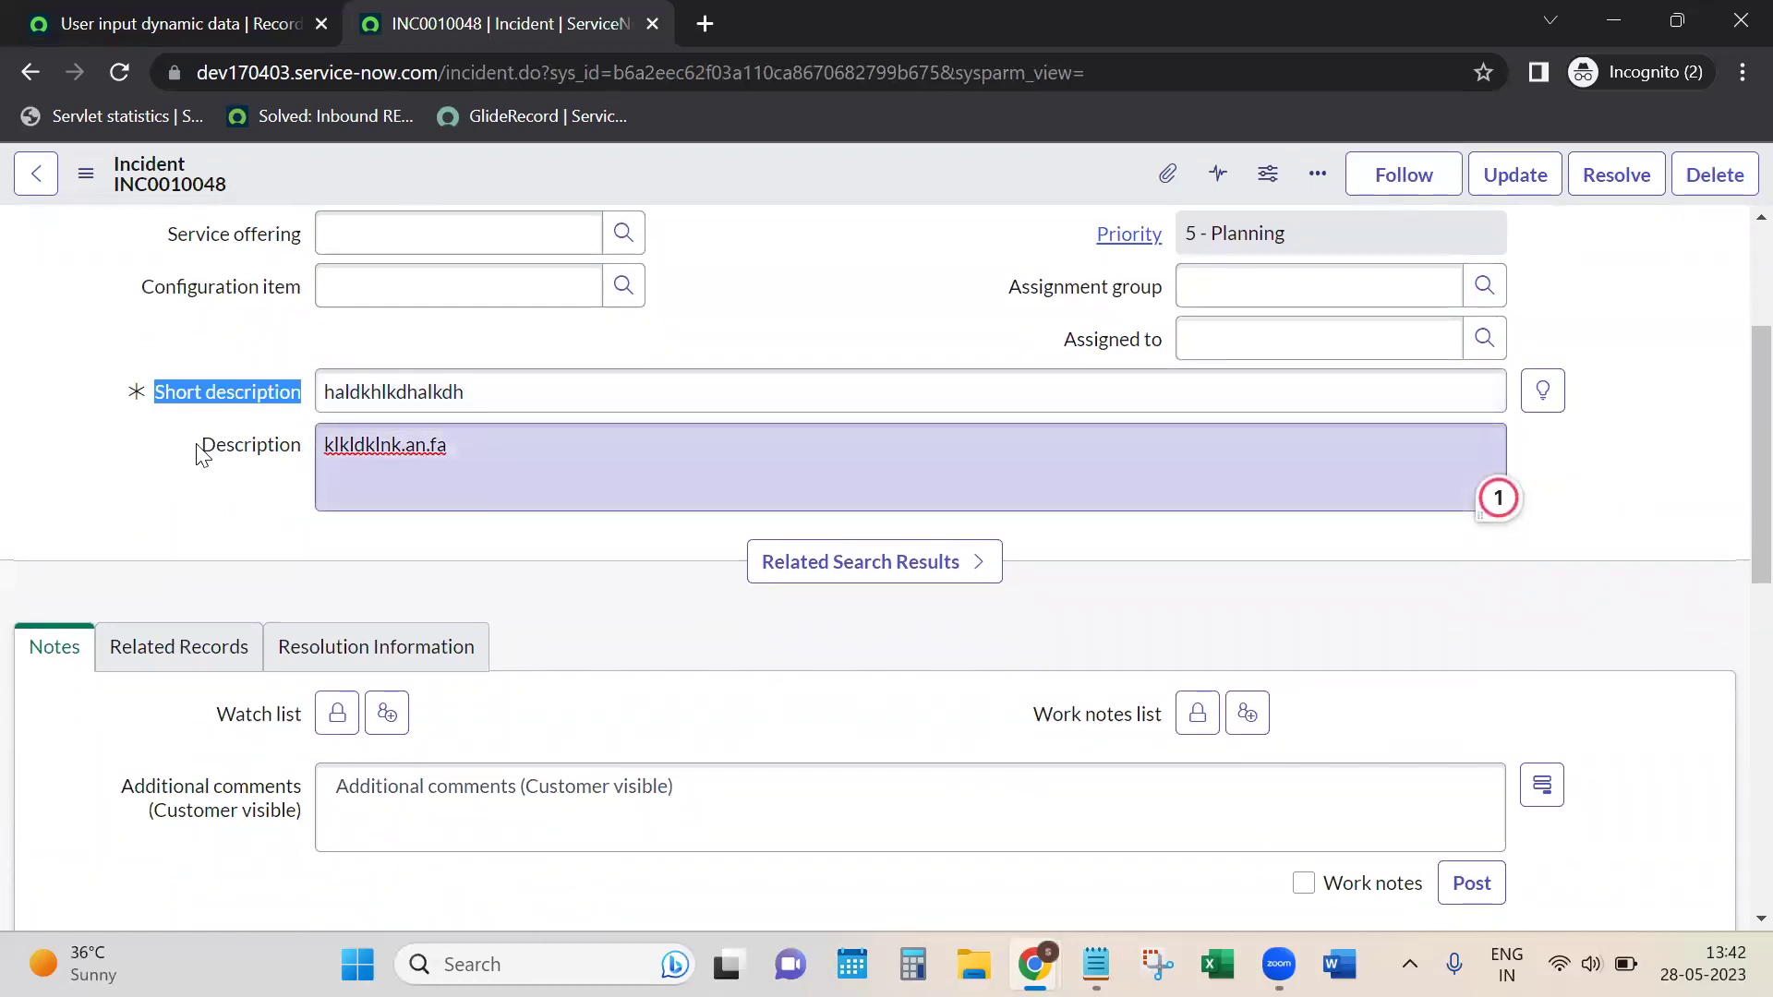
pyautogui.moveTo(197, 447); pyautogui.dragTo(303, 447)
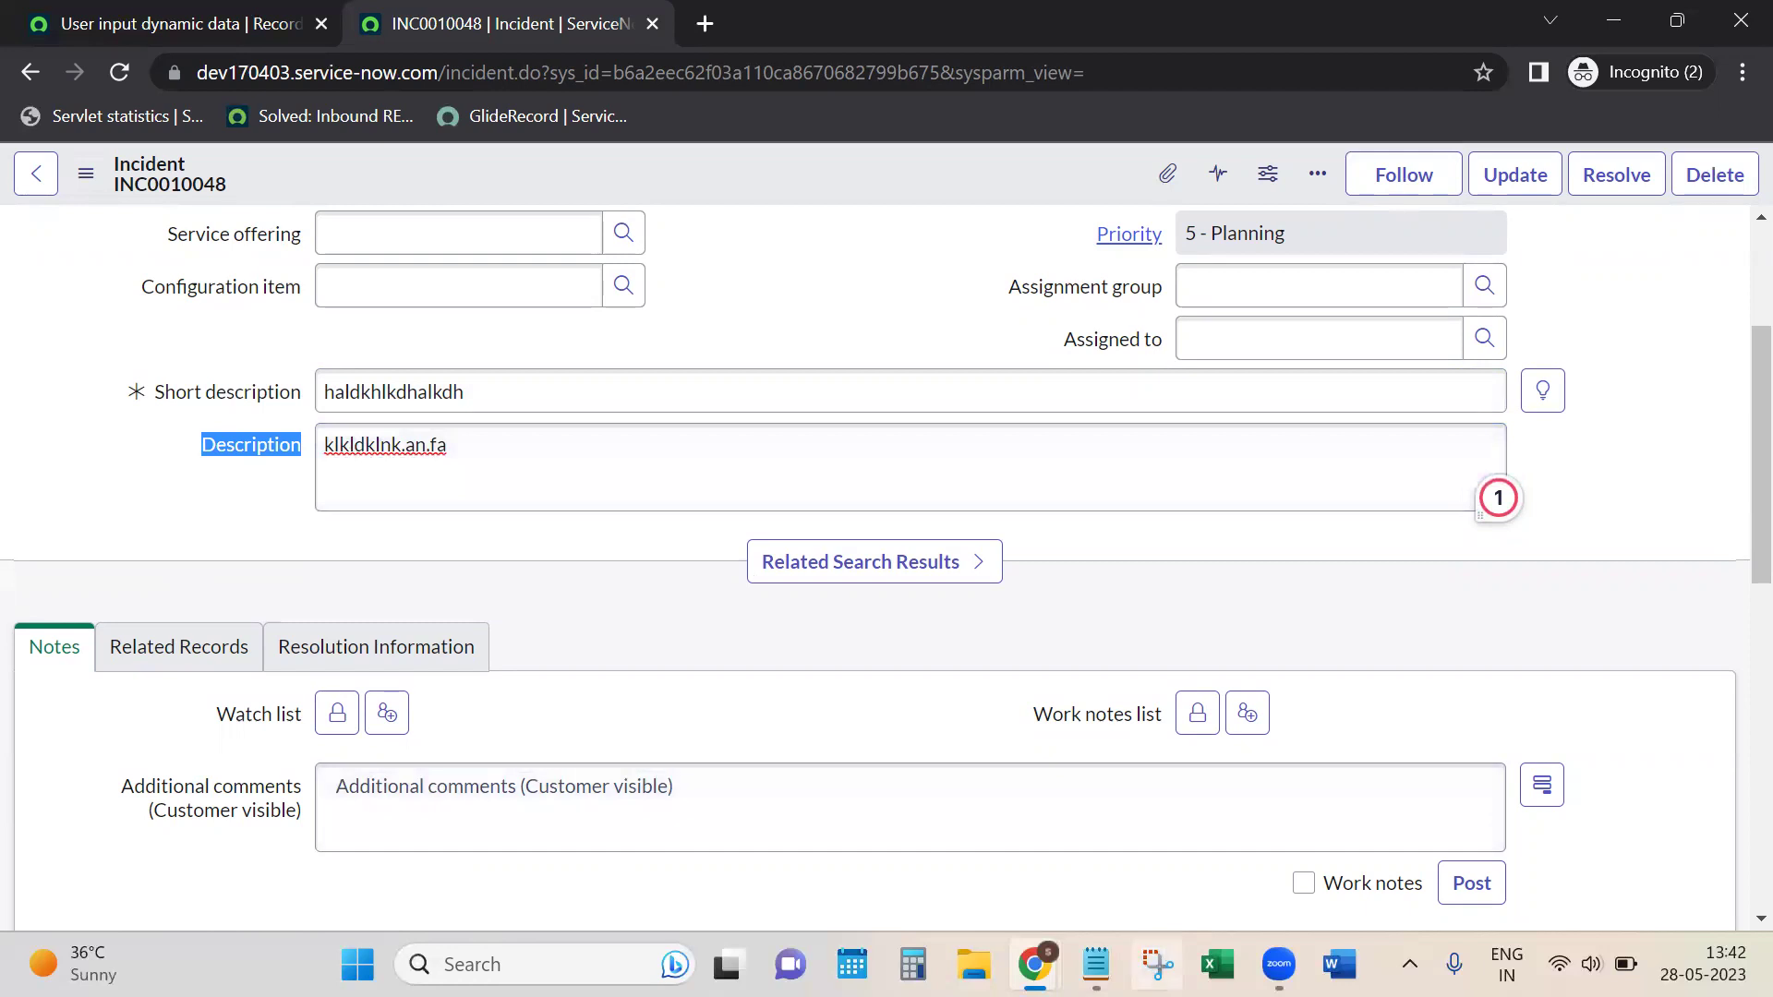
# Step: Switch to the Notepad notes and review the "User input->incident record" line and the definitions of current and producer
pyautogui.click(1095, 964)
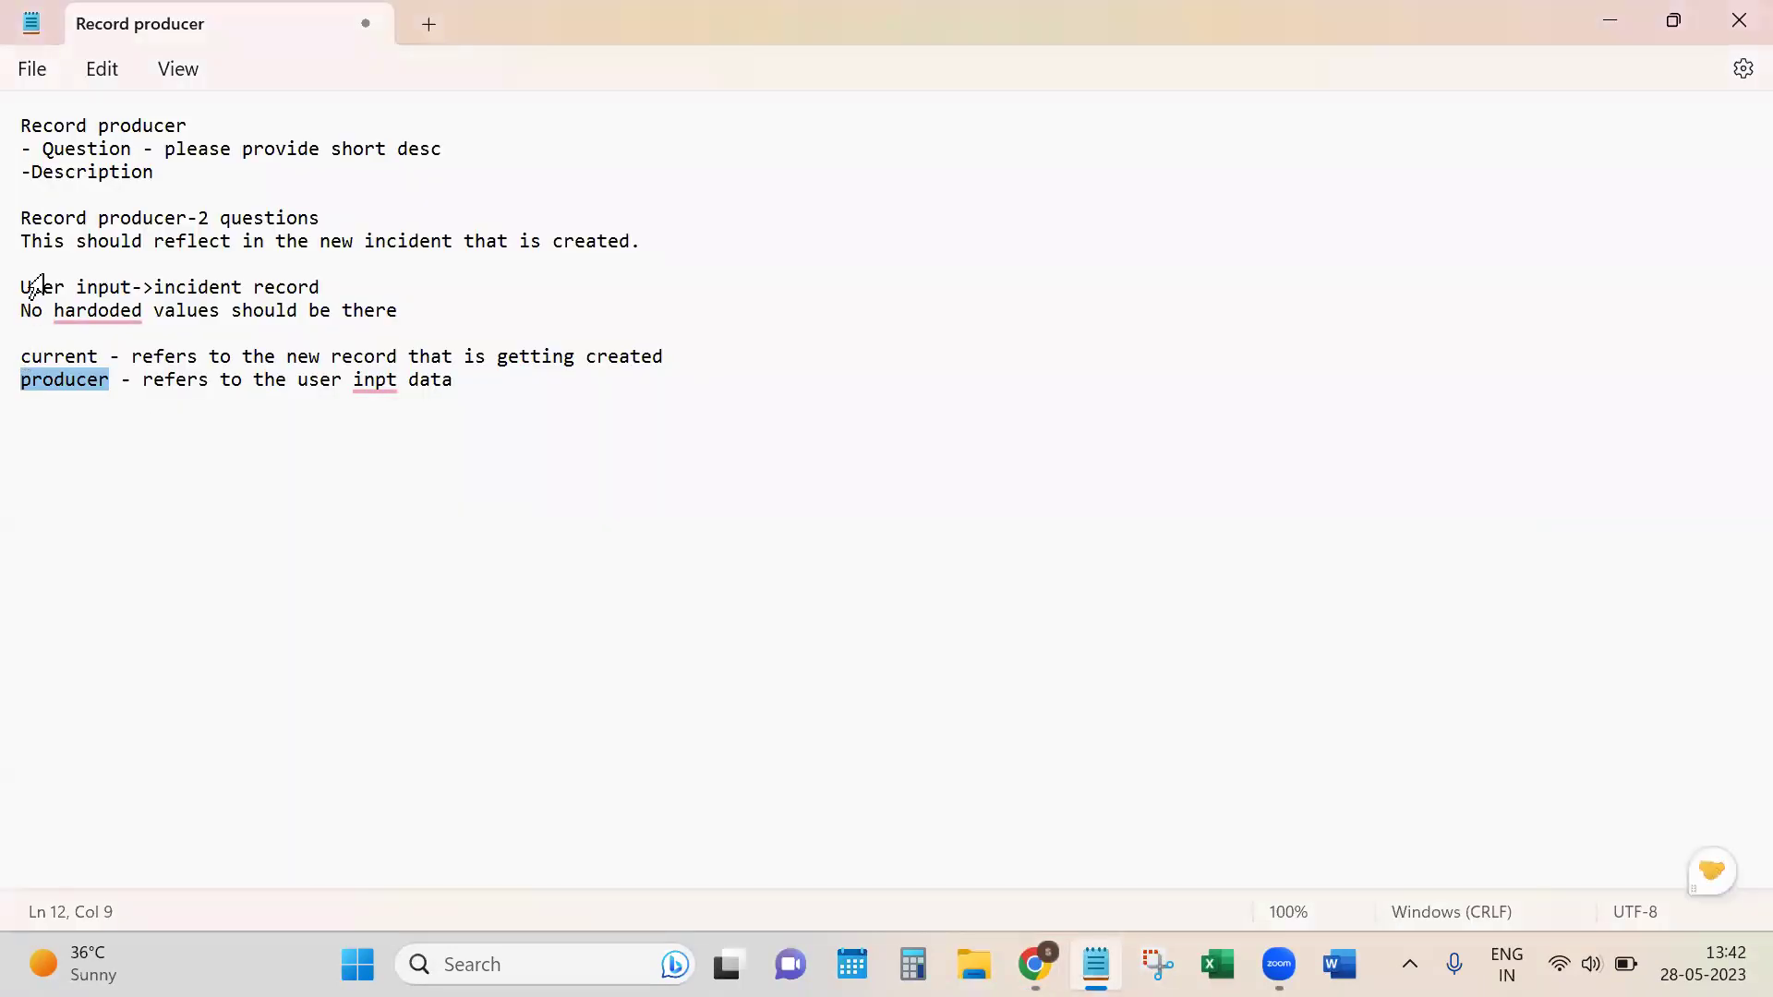
pyautogui.moveTo(22, 286); pyautogui.dragTo(335, 286)
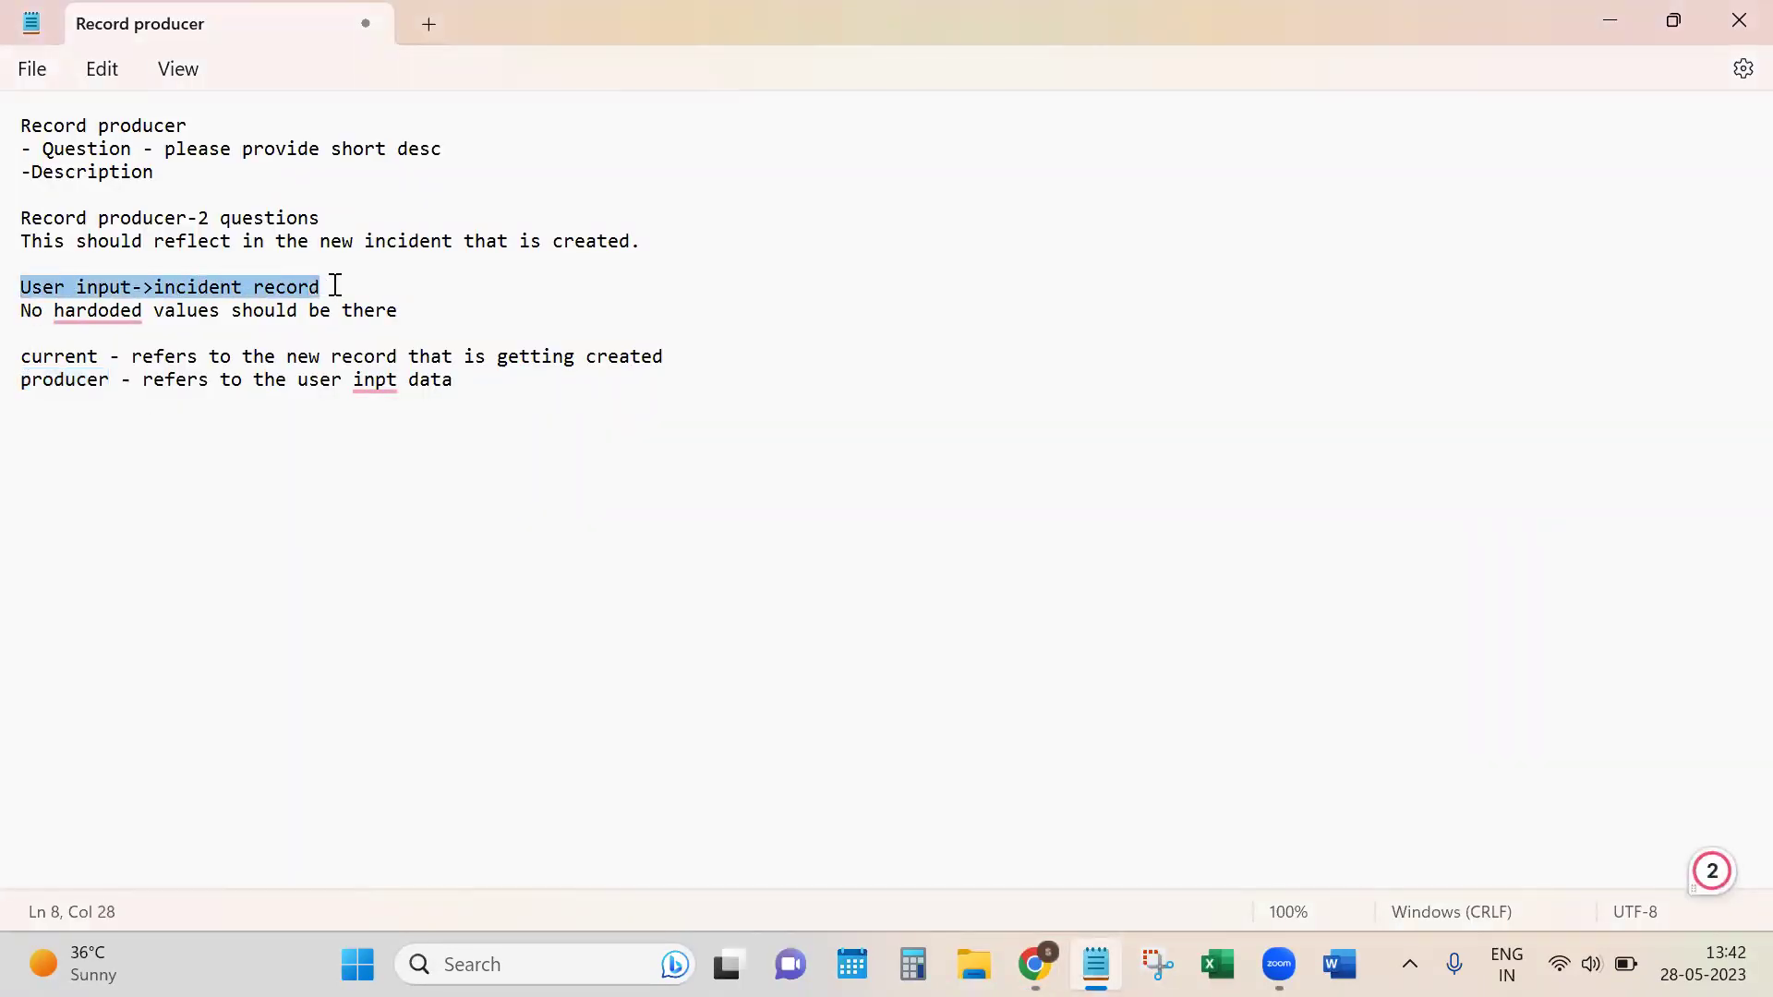
pyautogui.click(295, 482)
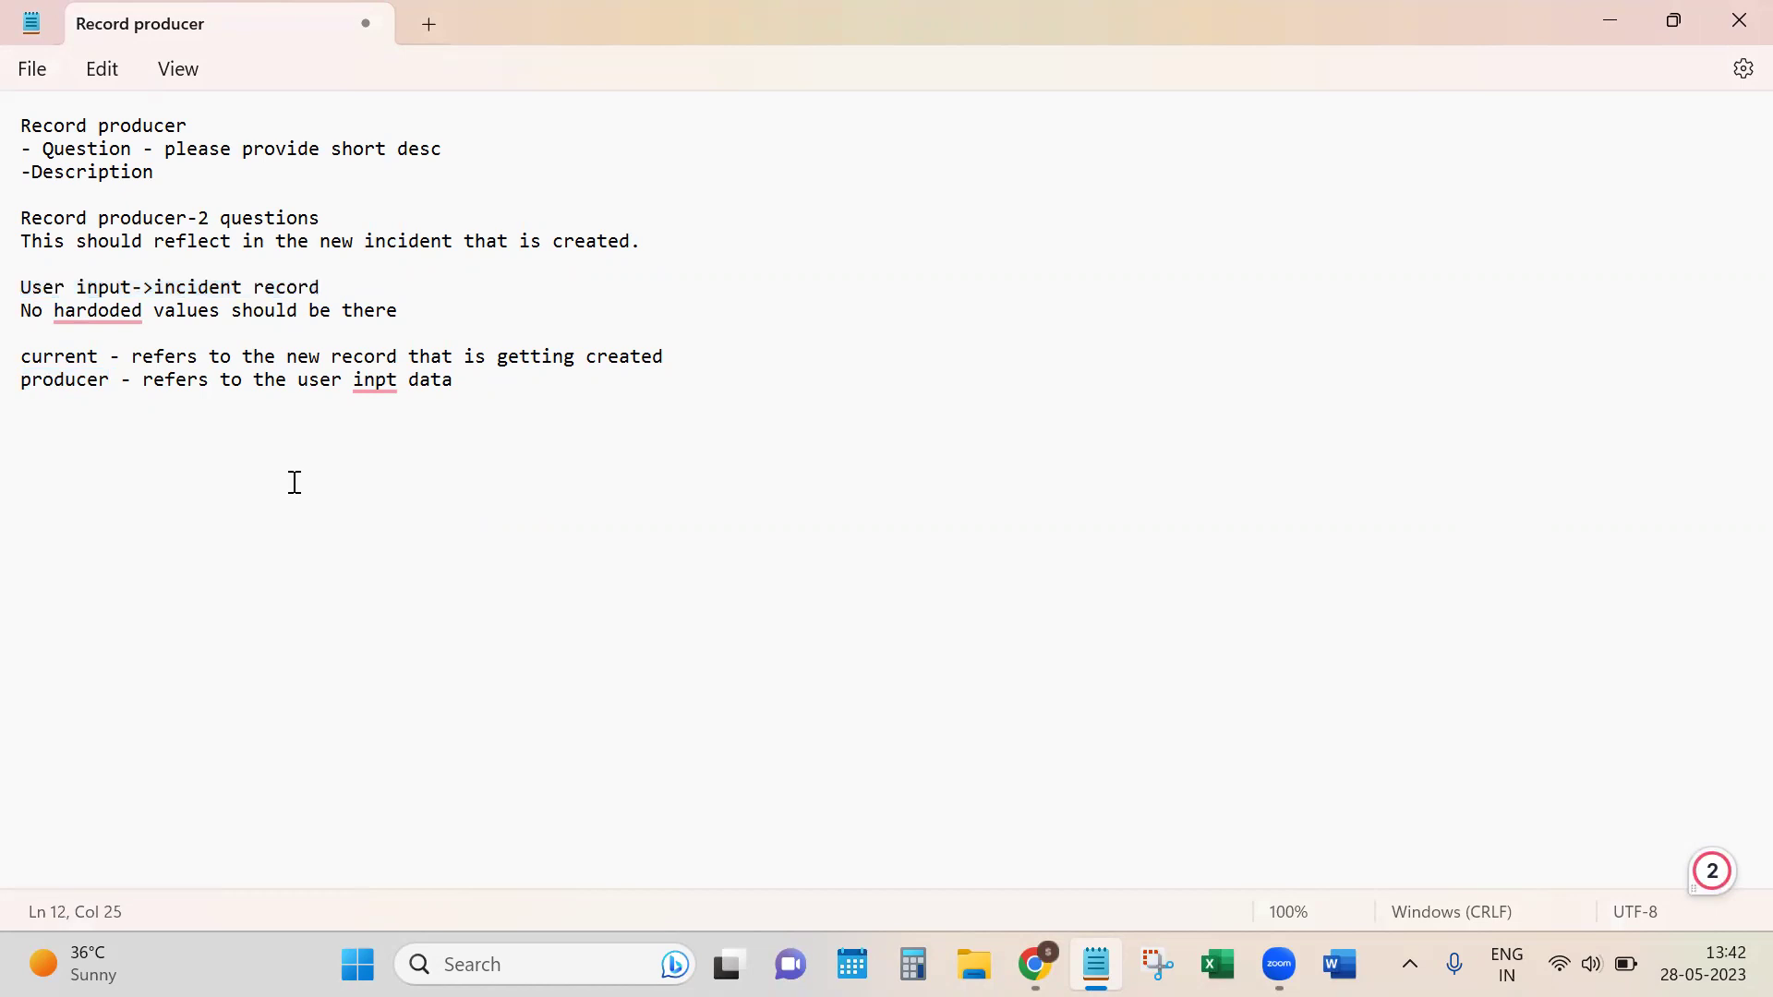
pyautogui.doubleClick(31, 358)
pyautogui.doubleClick(40, 379)
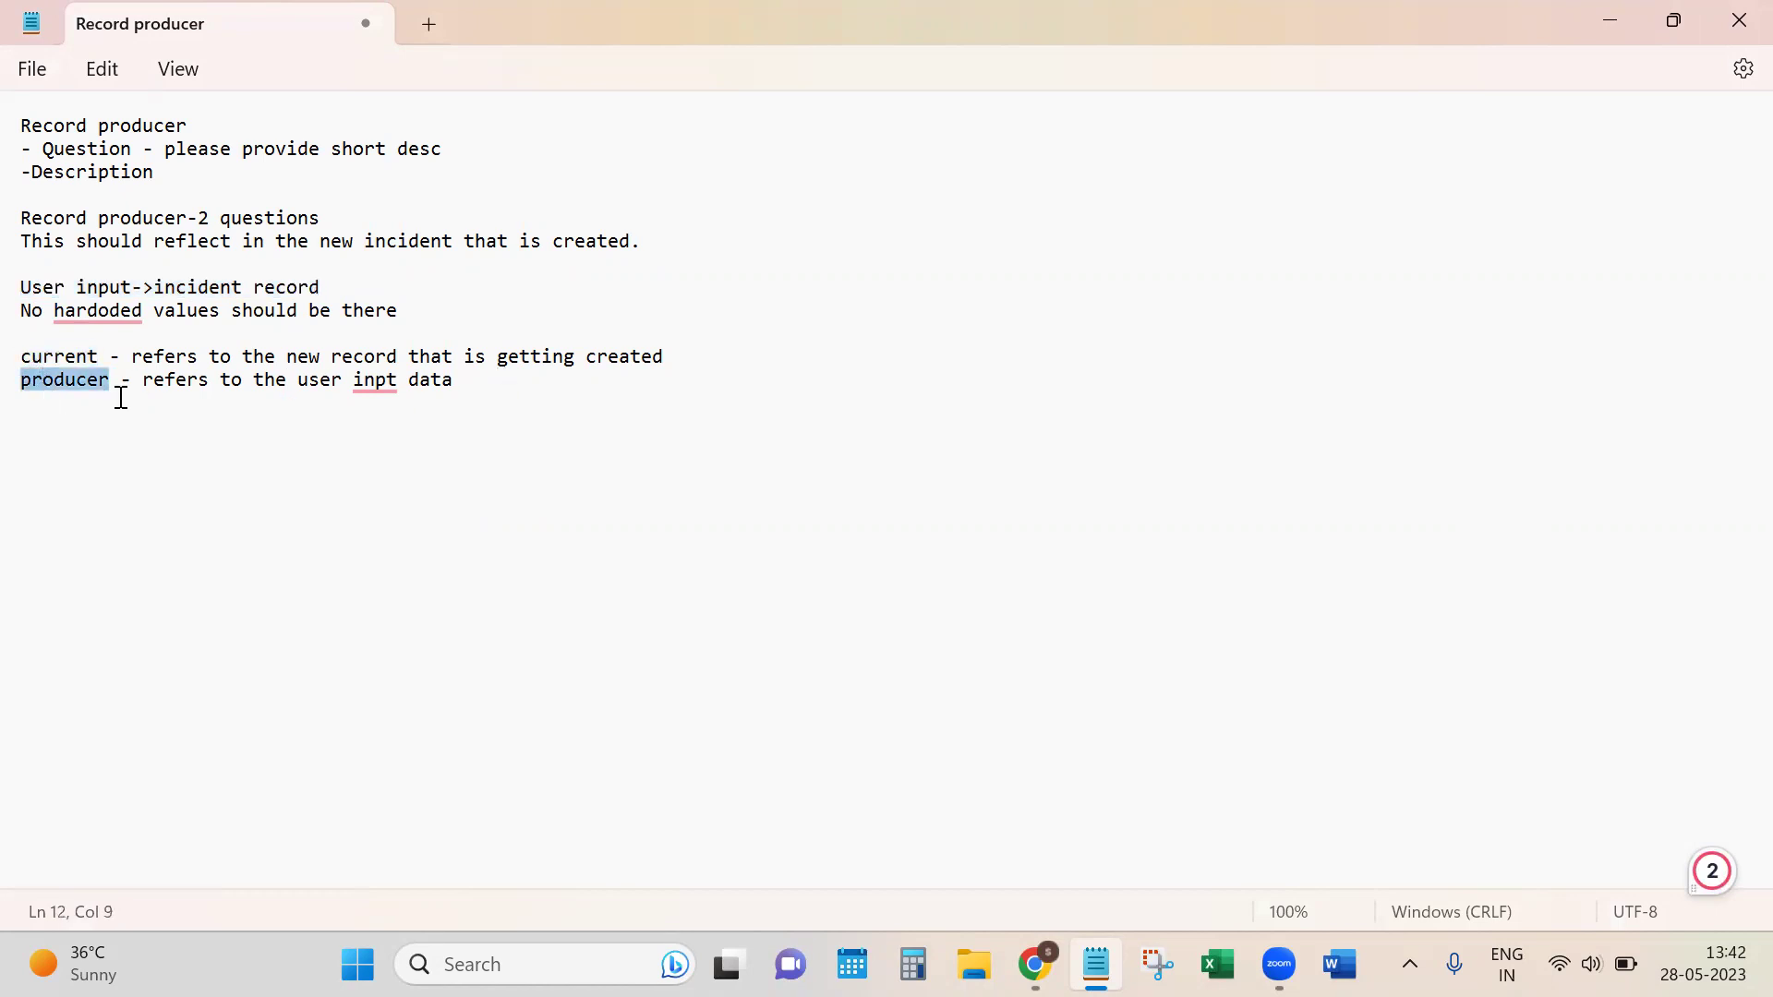
# Step: Switch back to the browser and review the script lines mapping producer variables to current fields in the record producer
pyautogui.hotkey('alt', 'Tab')
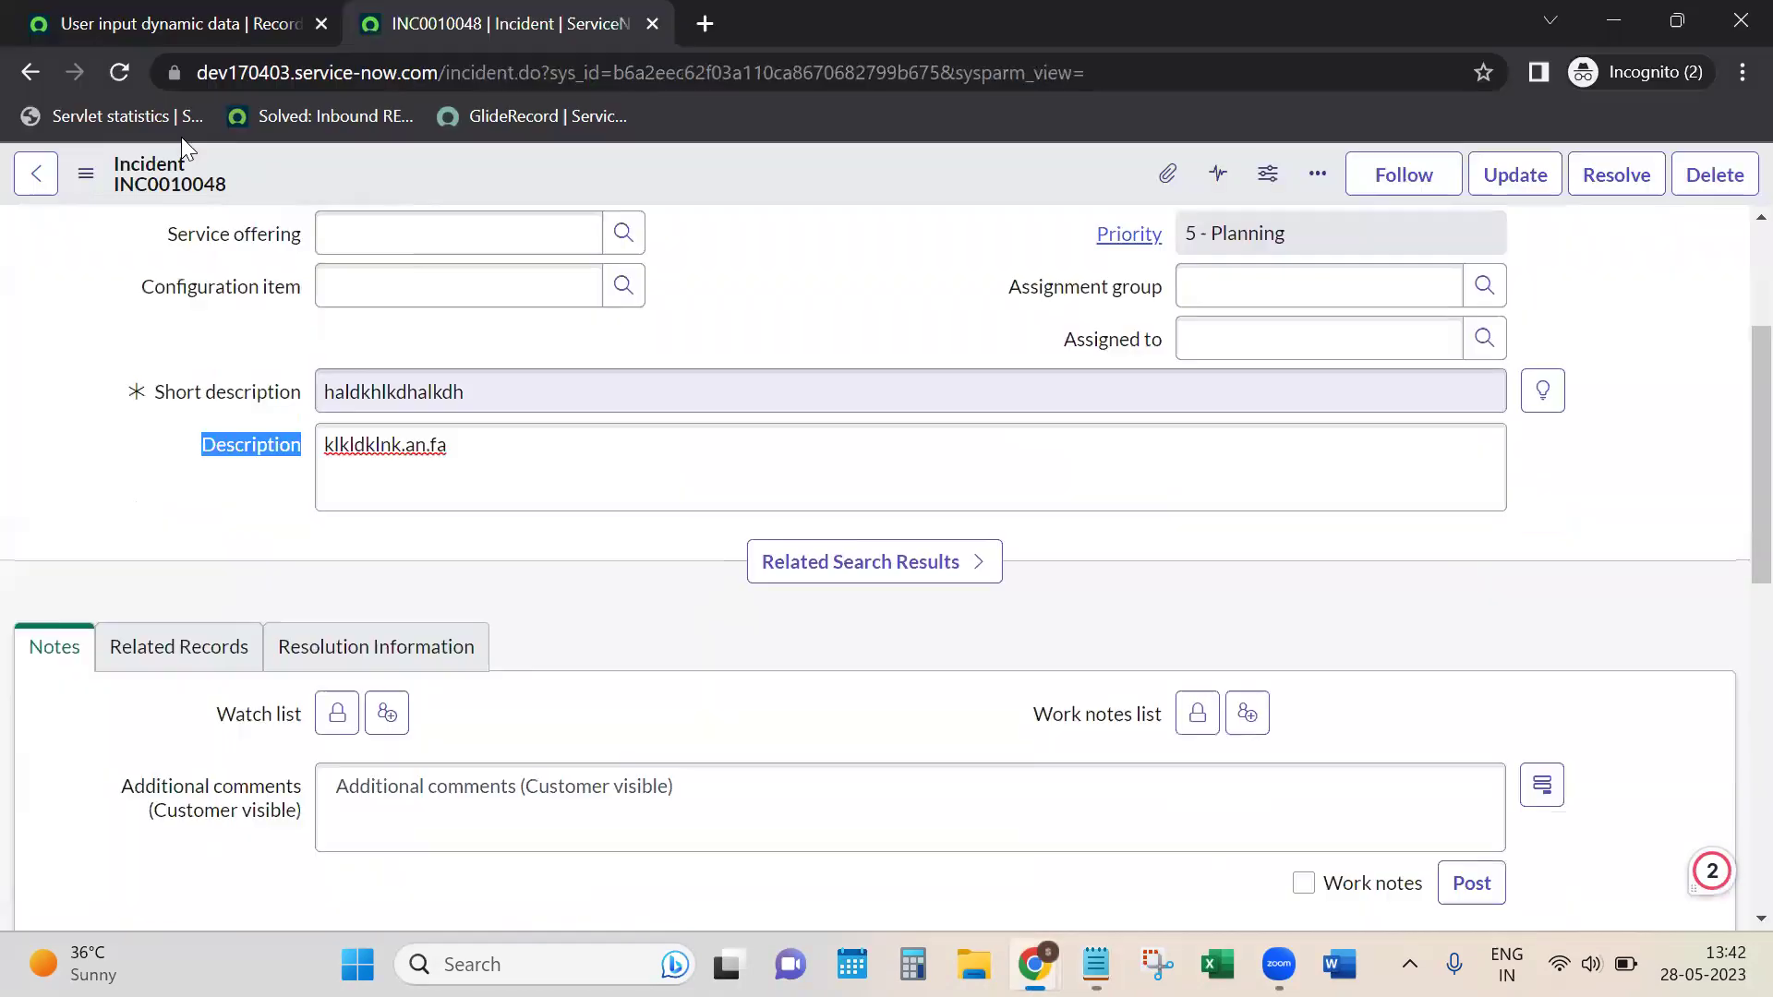
pyautogui.click(151, 24)
pyautogui.scroll(10, 708, 396)
pyautogui.scroll(-3, 739, 523)
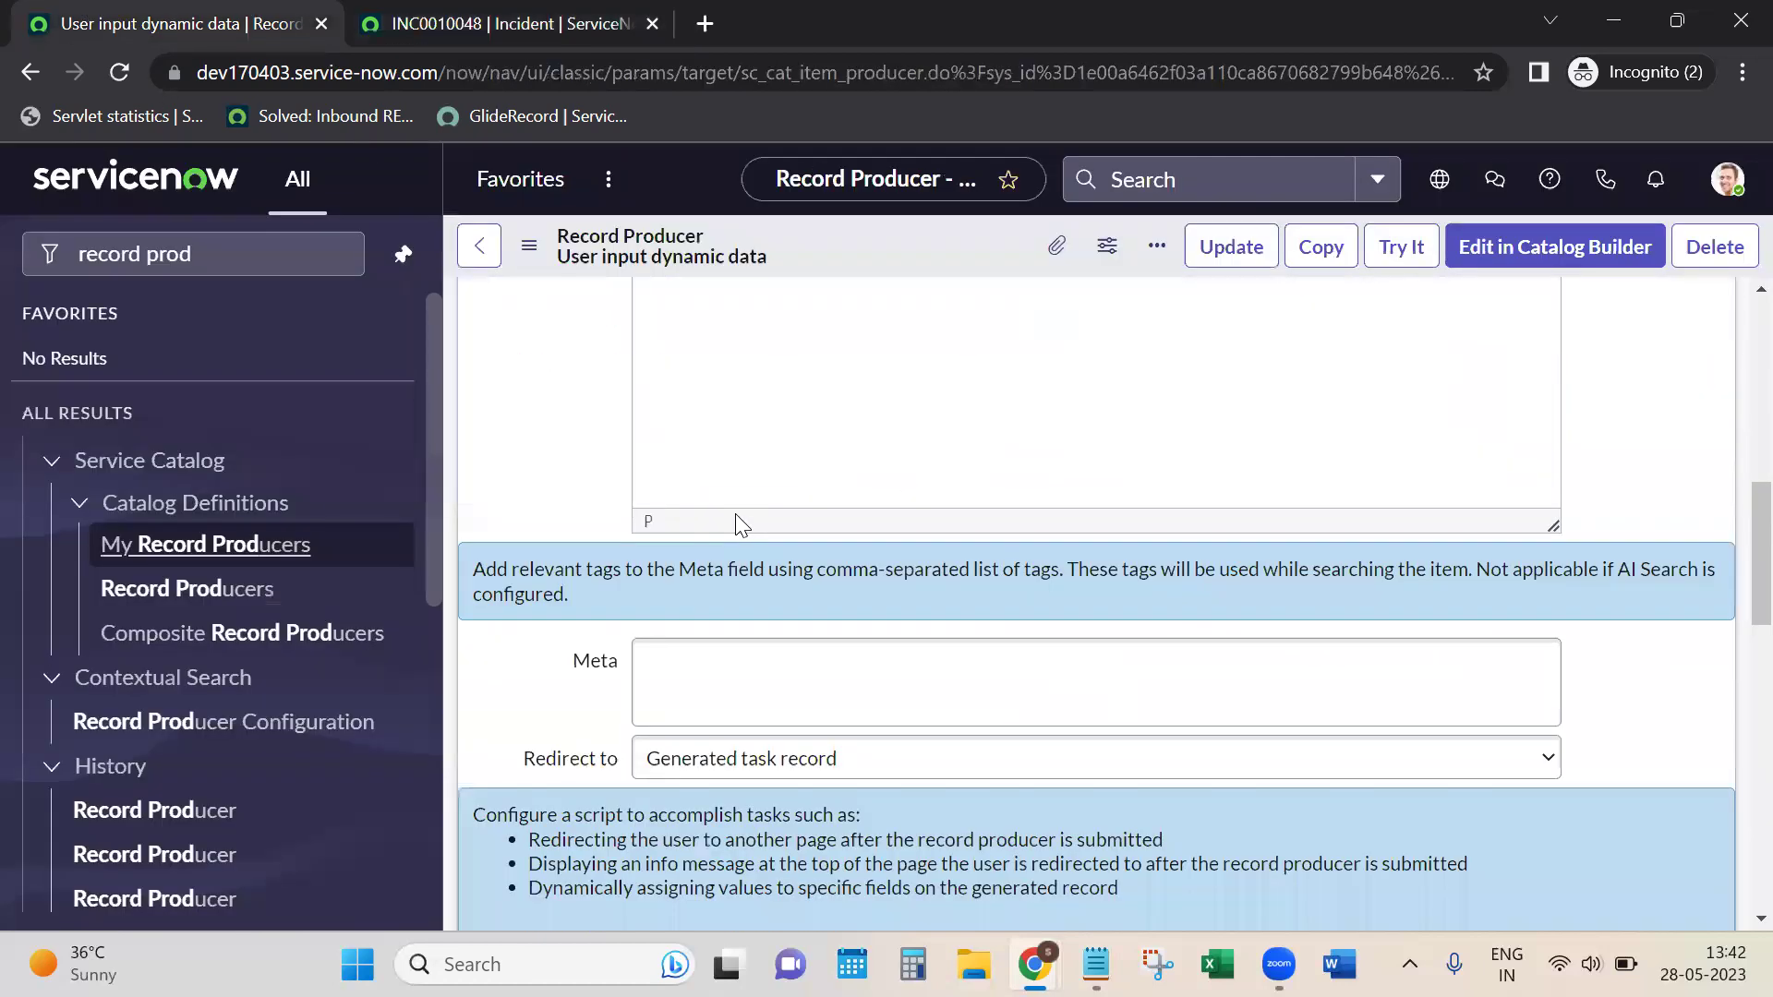
pyautogui.scroll(-8, 739, 522)
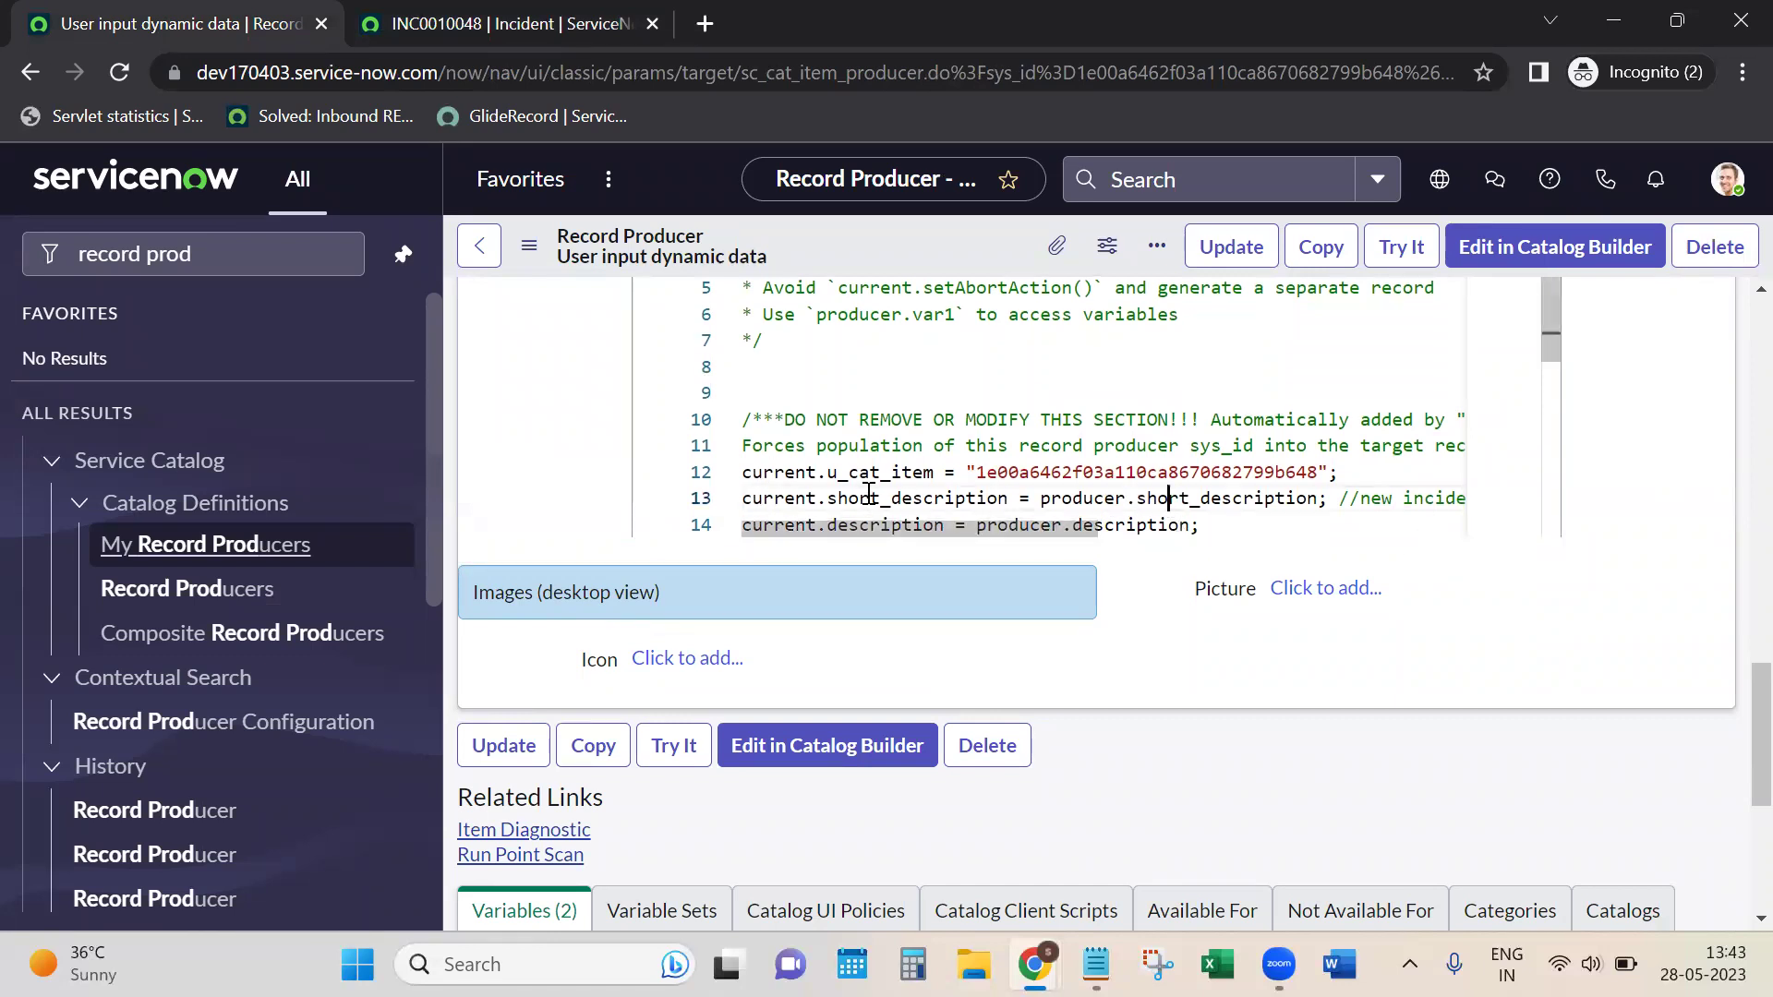
# Step: Return to the generated incident and examine its Caller field and the callers it suggests
pyautogui.click(424, 21)
pyautogui.scroll(3, 286, 398)
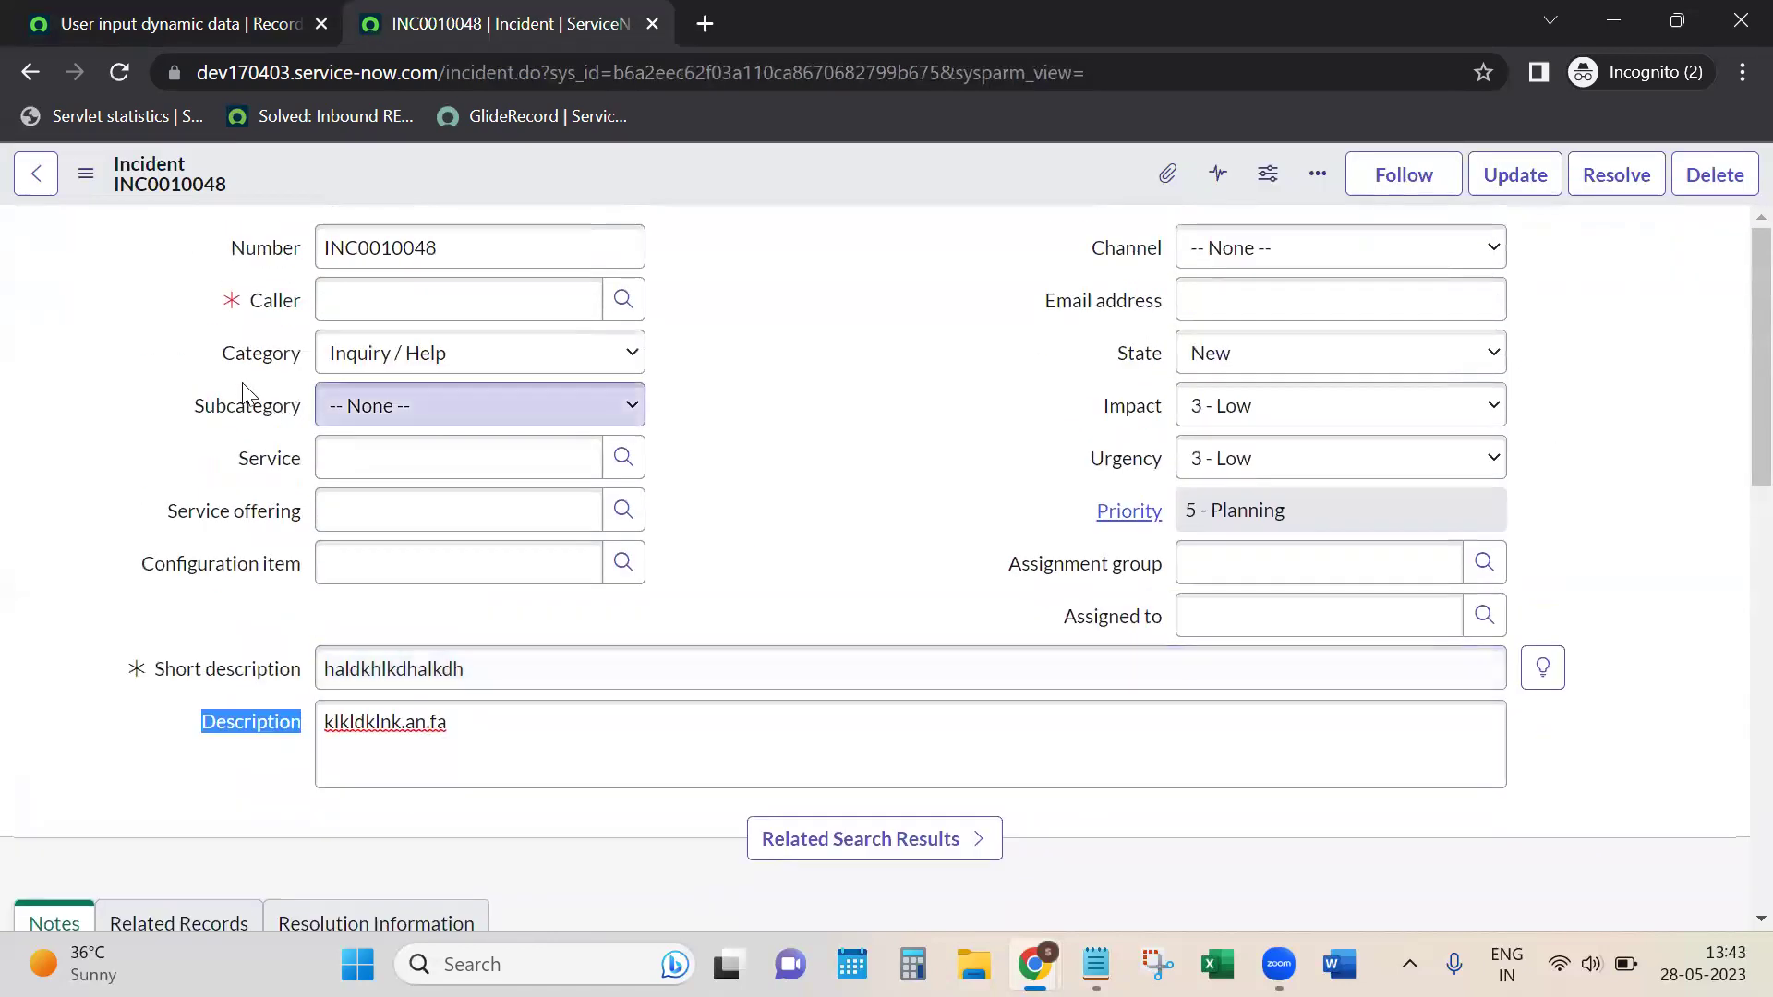
pyautogui.click(379, 293)
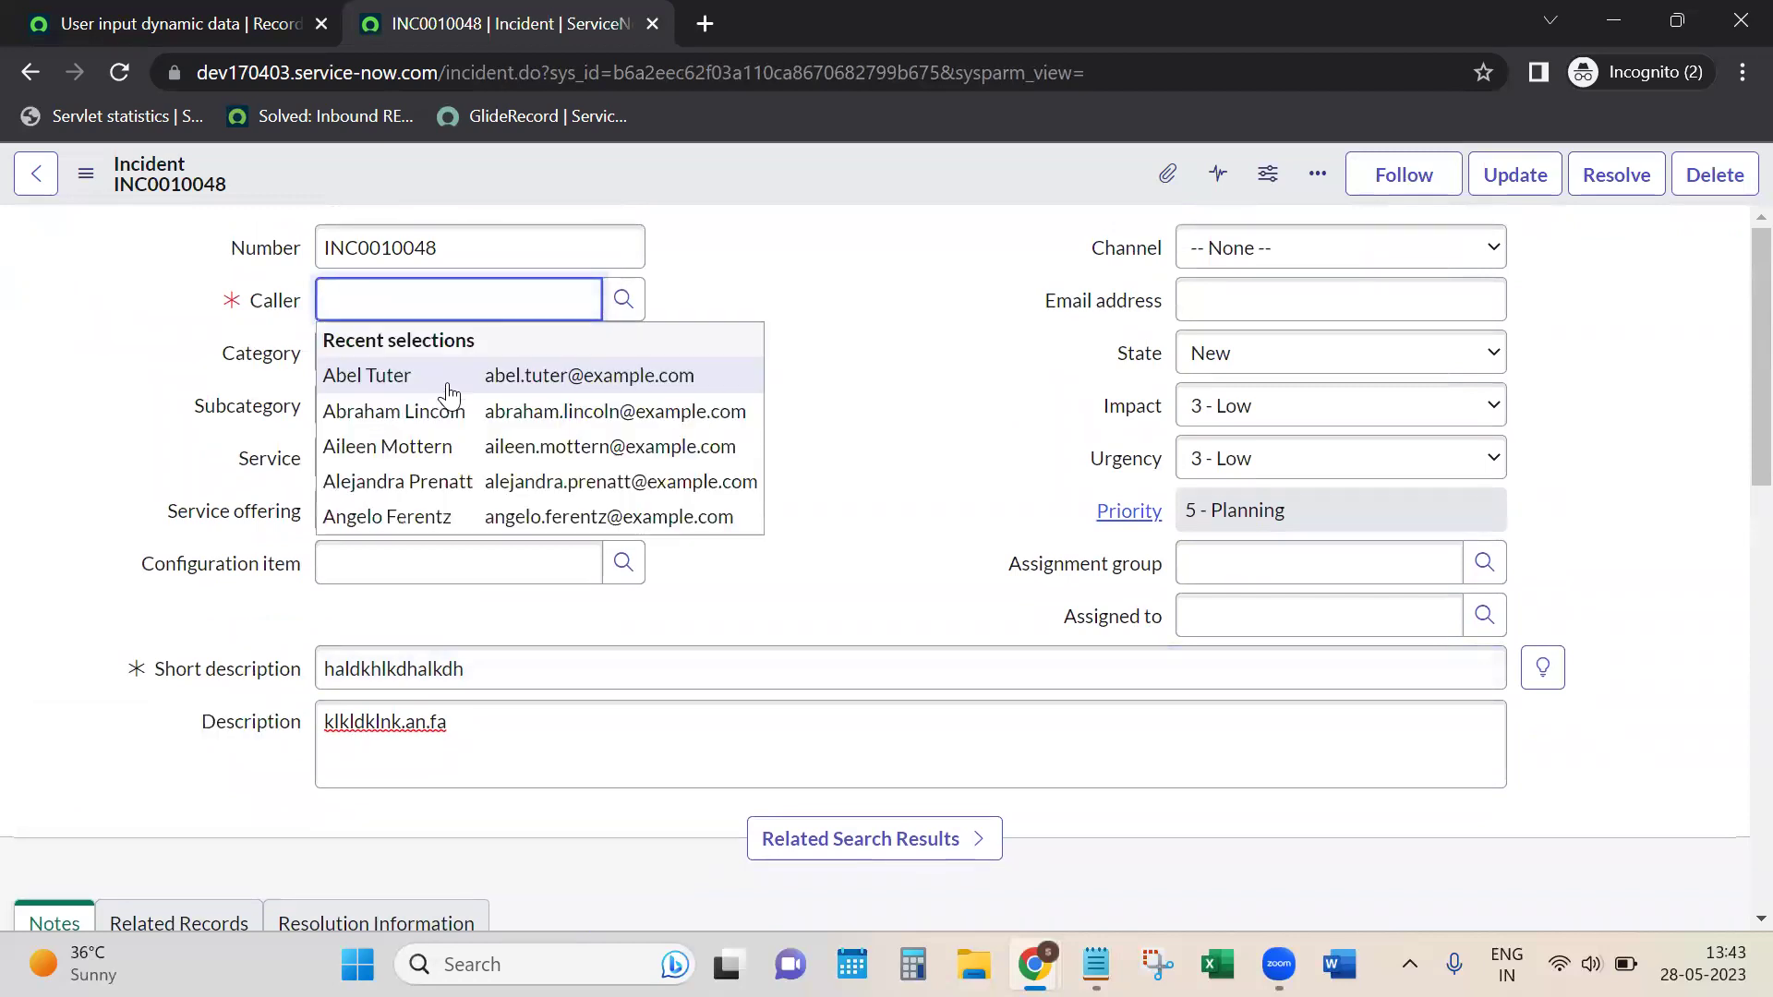
pyautogui.click(97, 471)
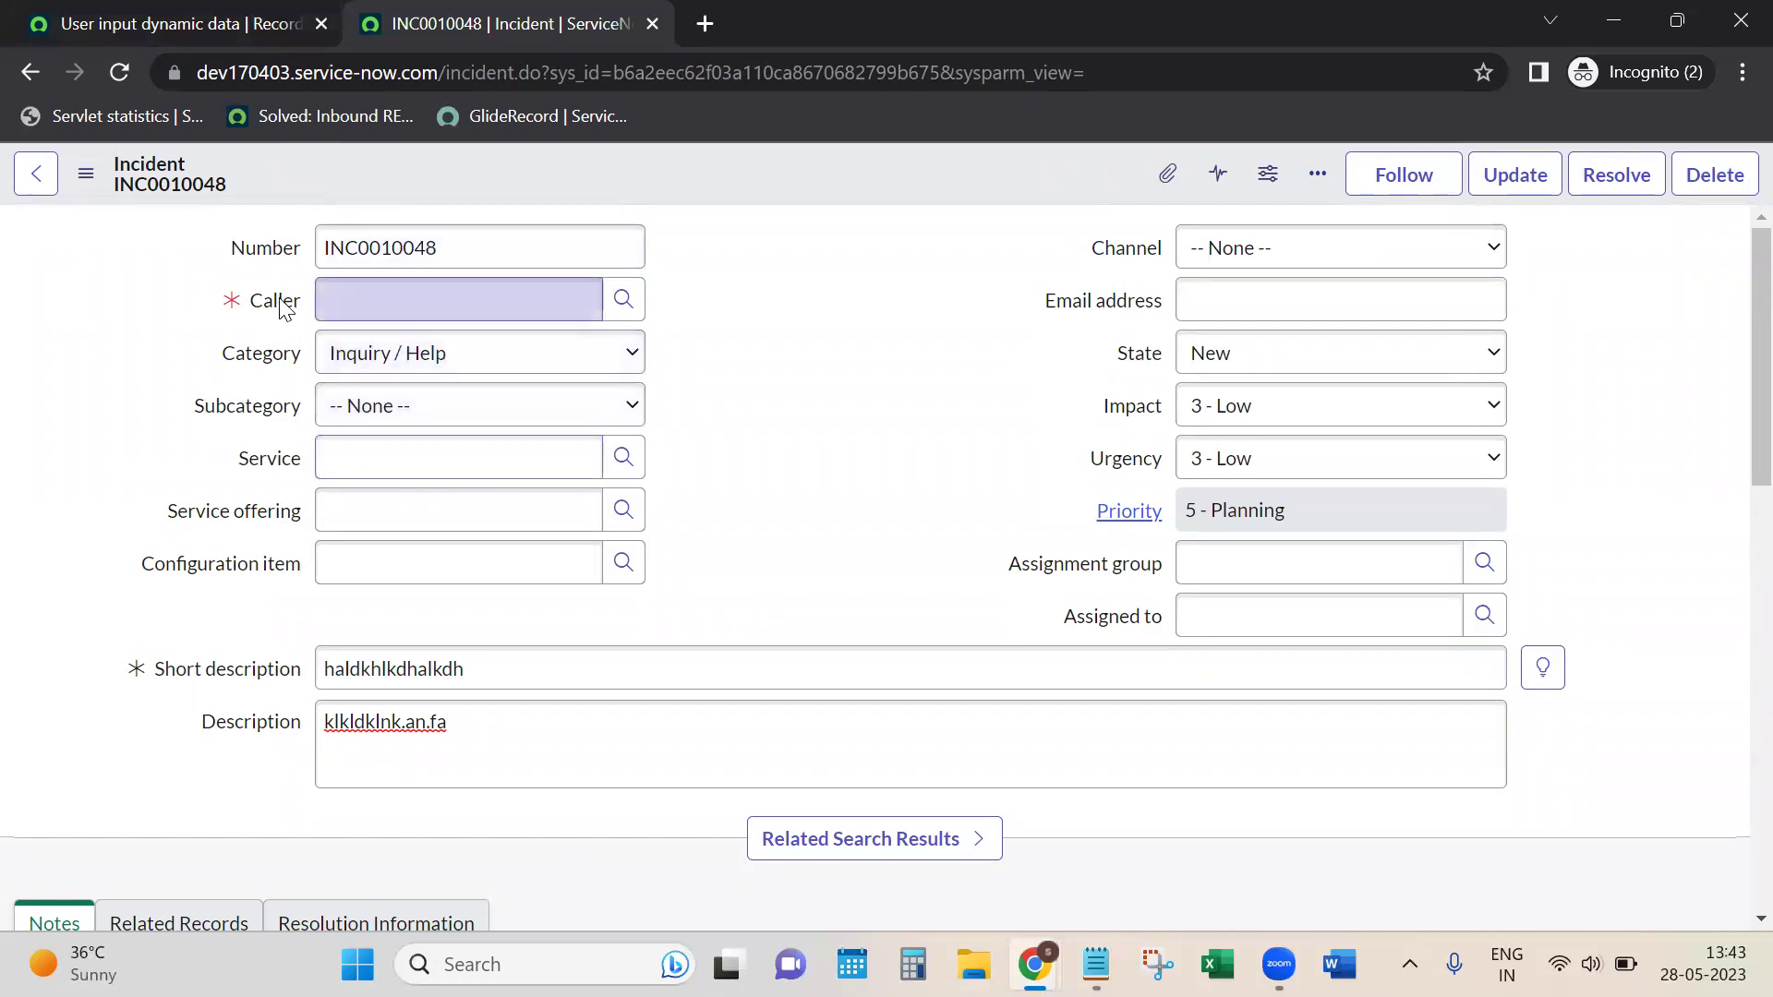
pyautogui.rightClick(279, 301)
pyautogui.click(100, 430)
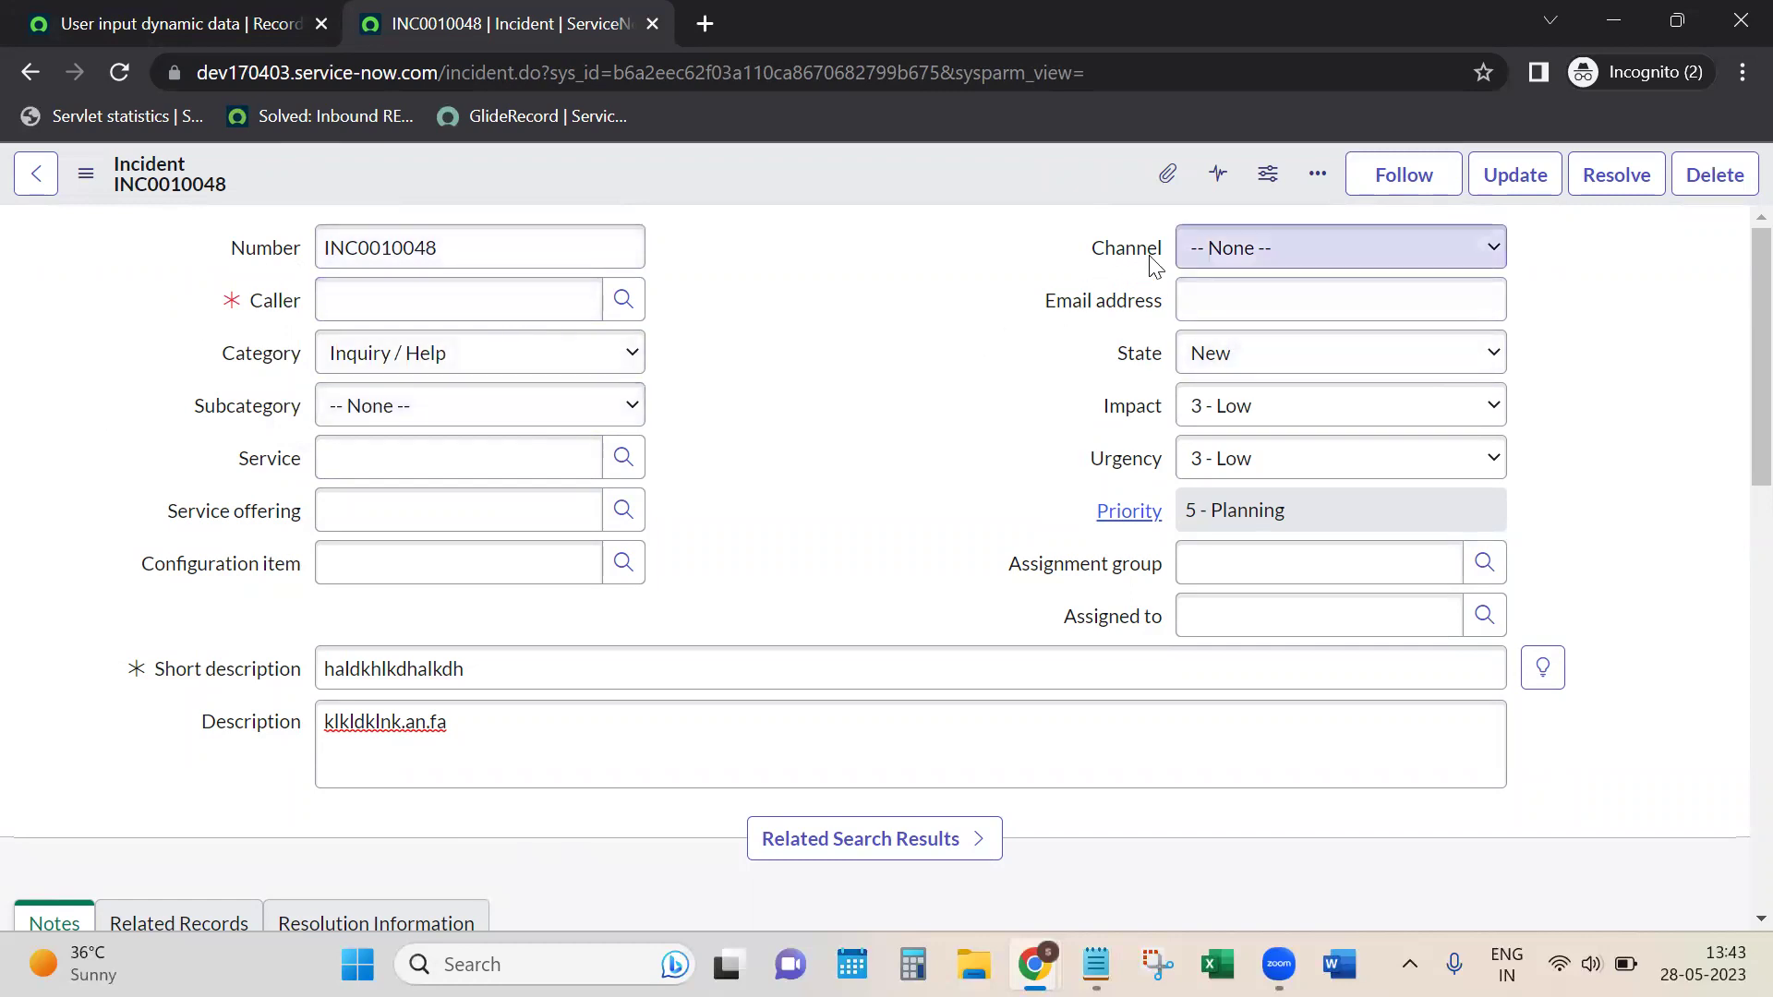
# Step: Set the generated incident's Channel to Self-service and acknowledge the resulting alert
pyautogui.click(1185, 261)
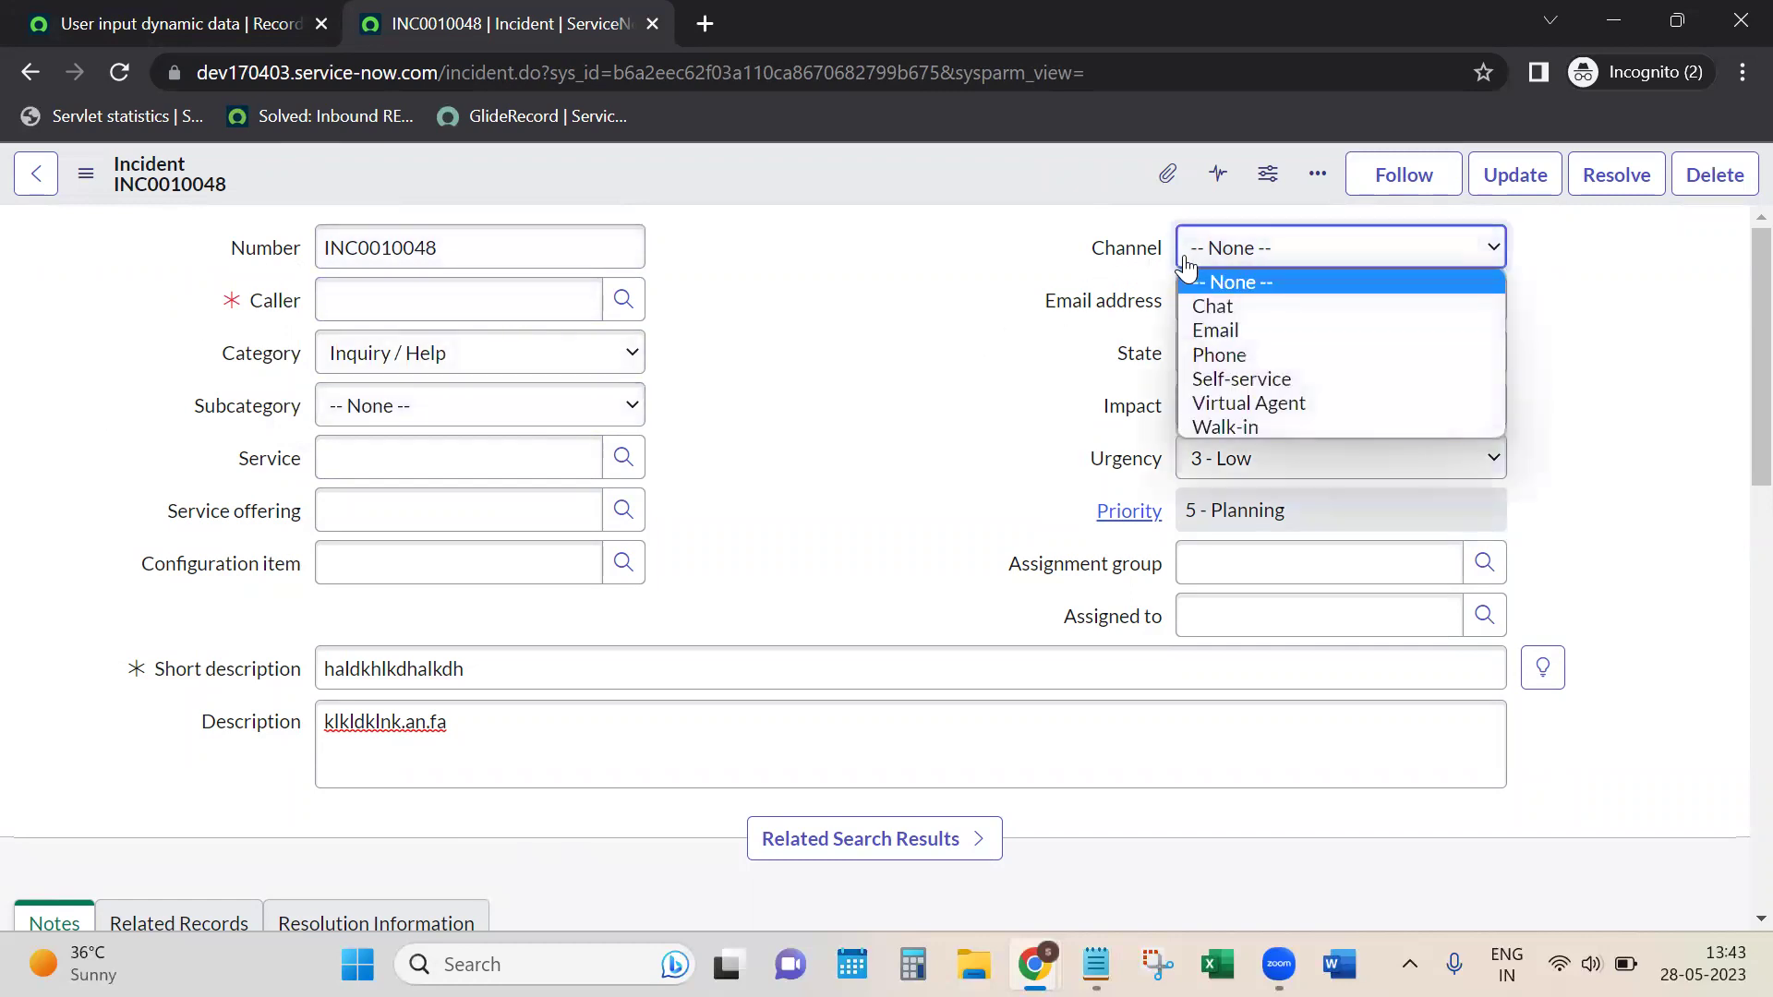
pyautogui.click(1233, 379)
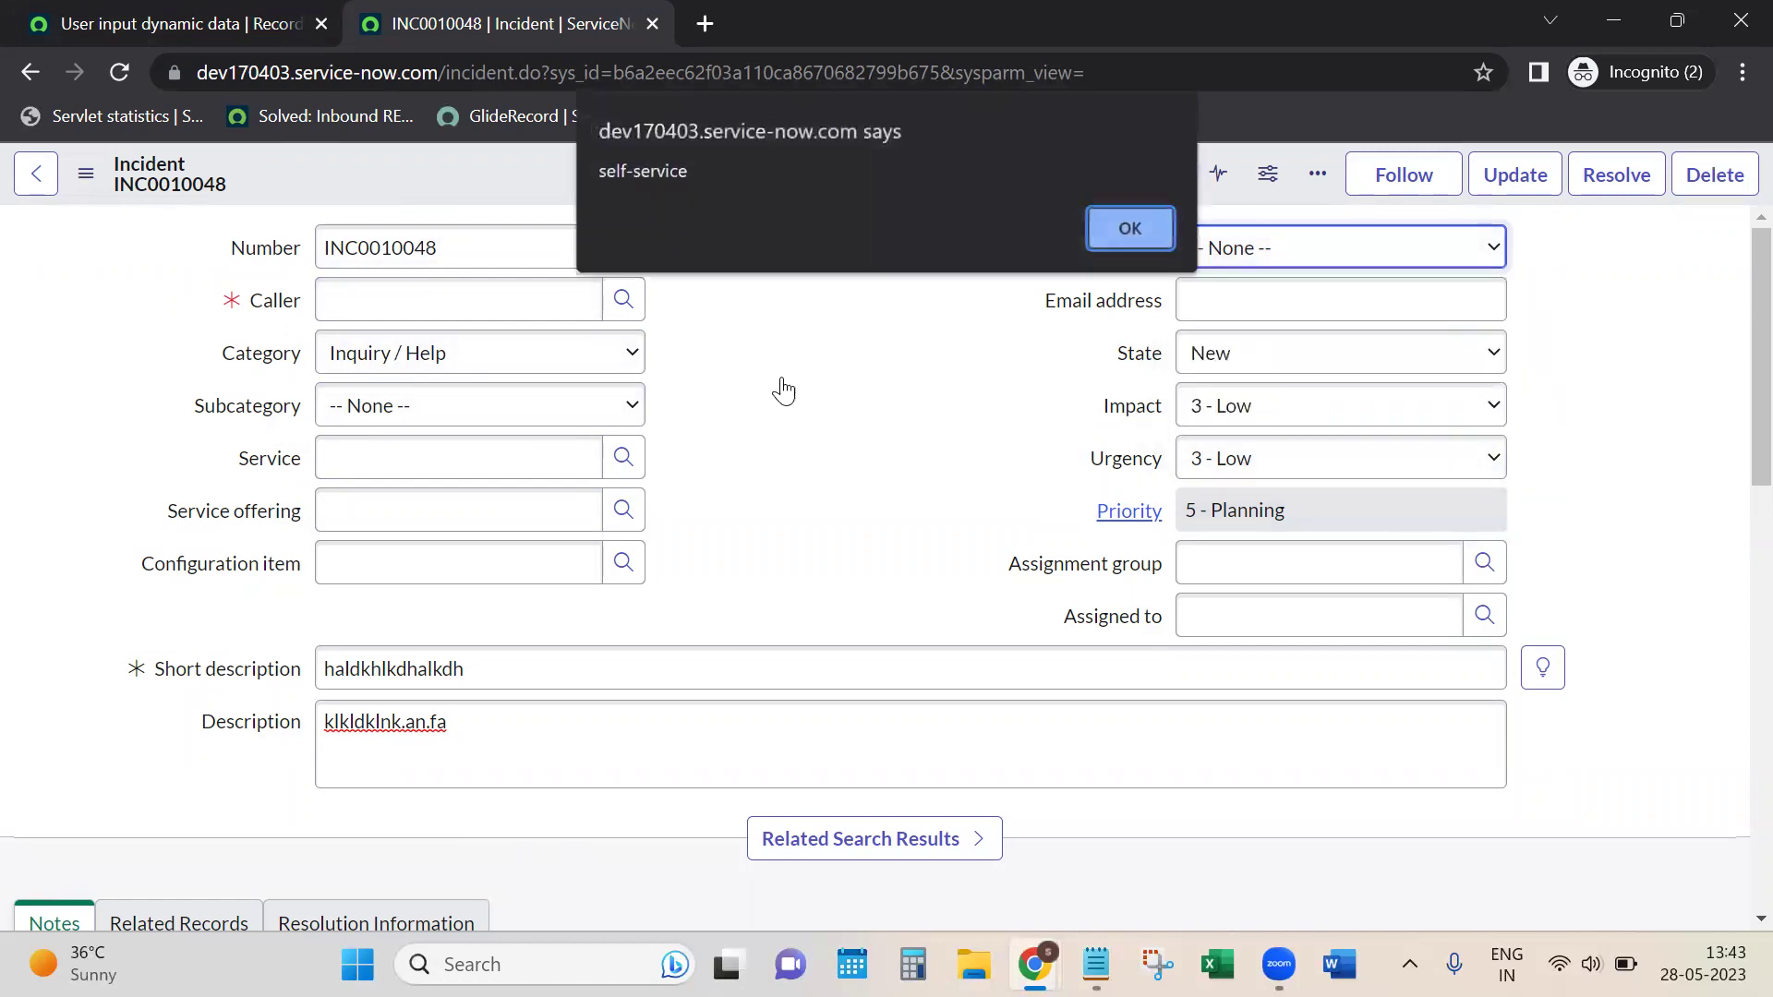
pyautogui.click(1097, 236)
pyautogui.click(1126, 234)
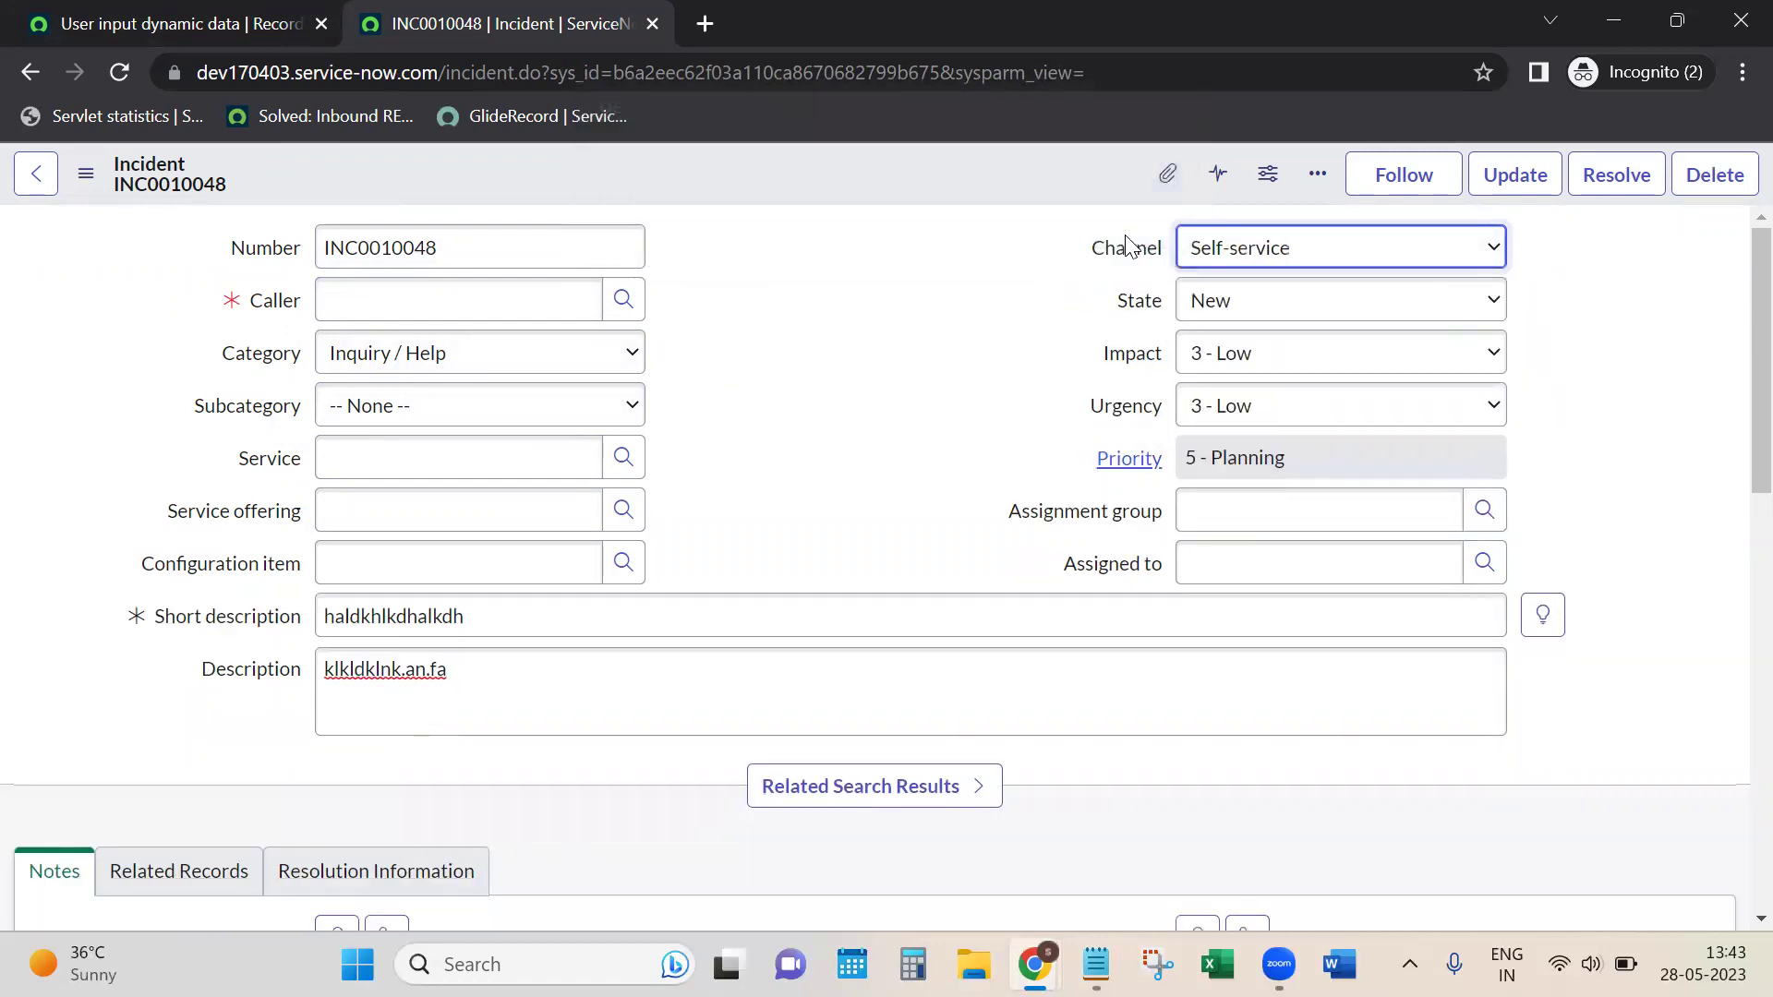
pyautogui.click(809, 467)
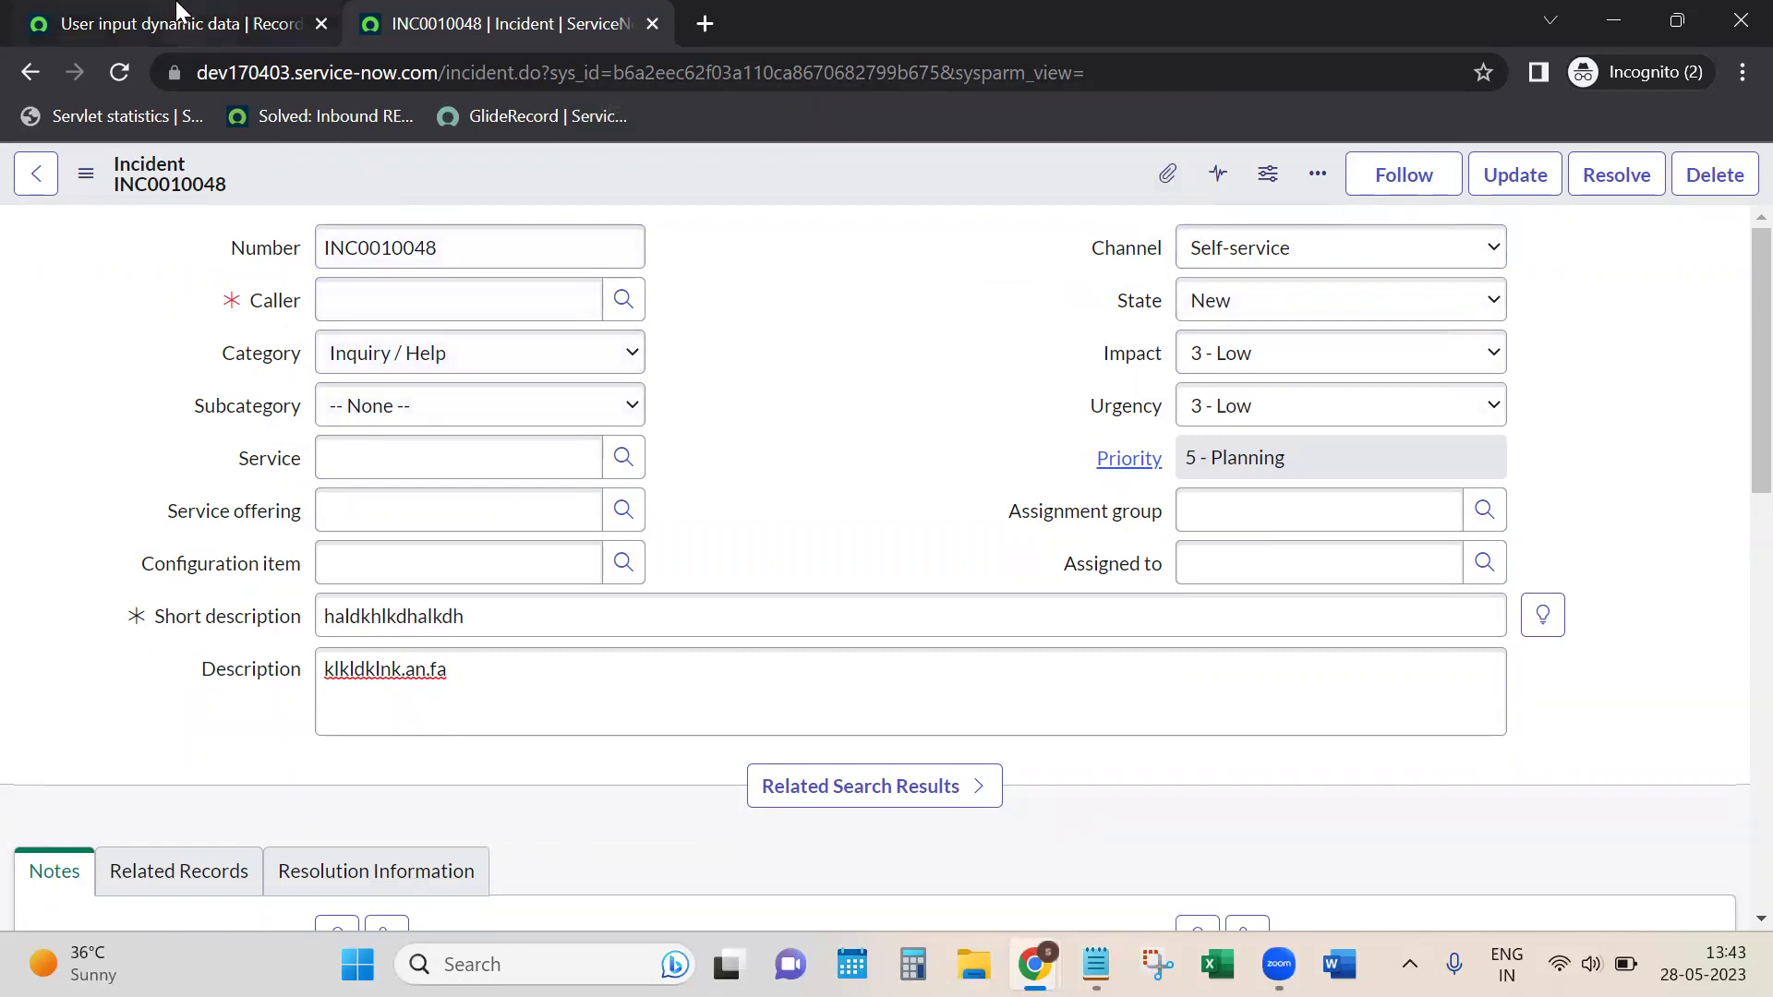